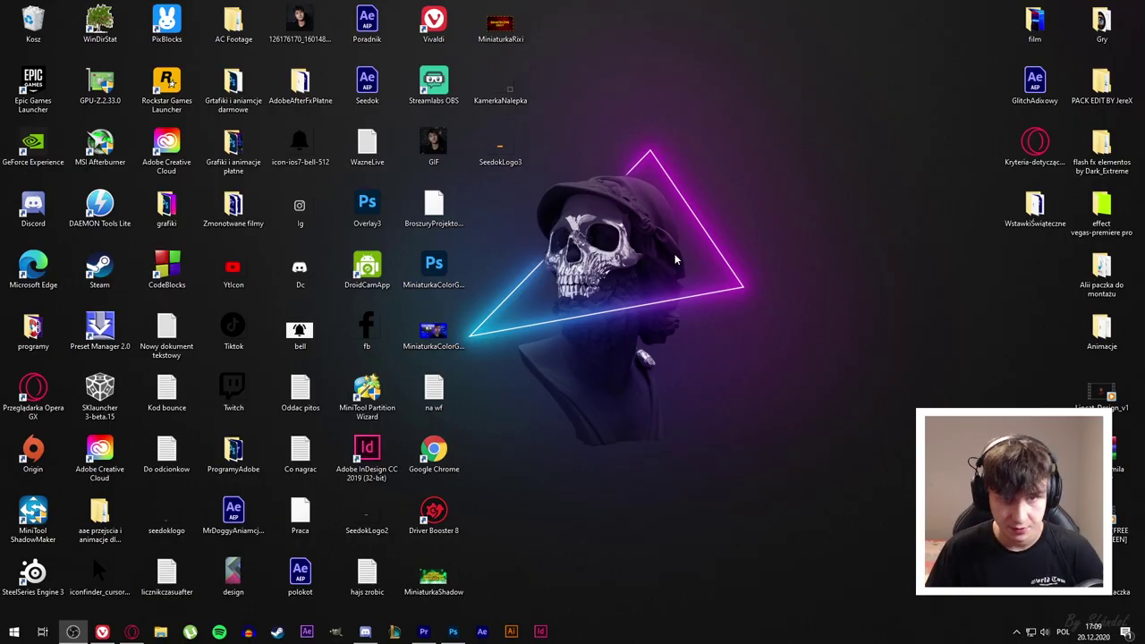
Bring up the empty PoradnikNalepka project in Premiere Pro, then switch over to Photoshop
{"action": "left_click", "coordinate": [425, 633]}
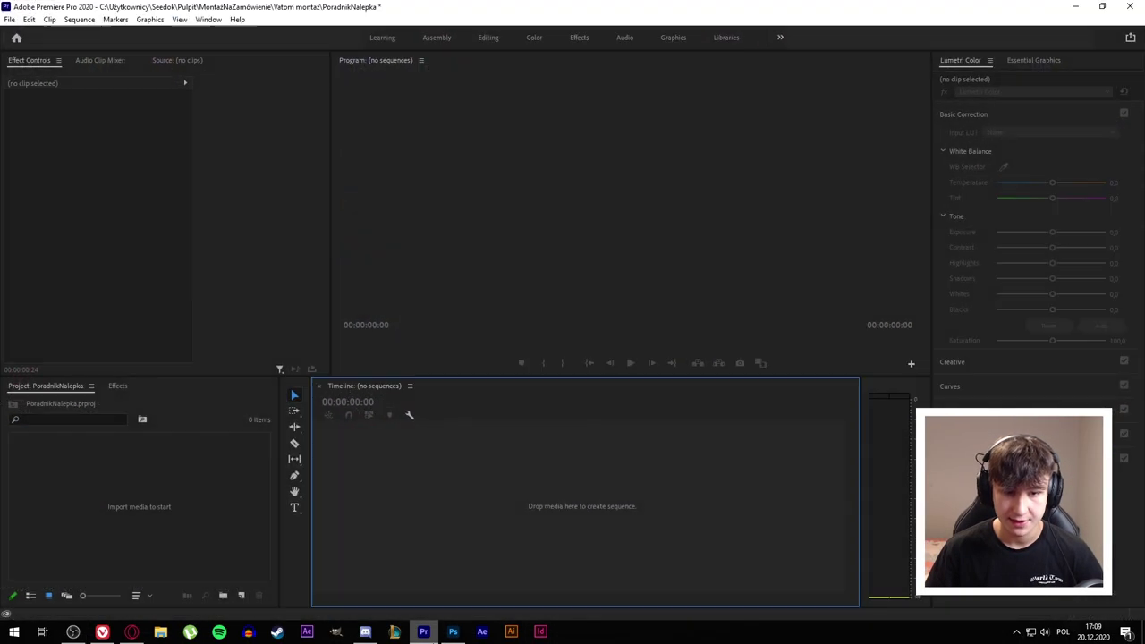
{"action": "left_click", "coordinate": [11, 20]}
{"action": "mouse_move", "coordinate": [107, 33]}
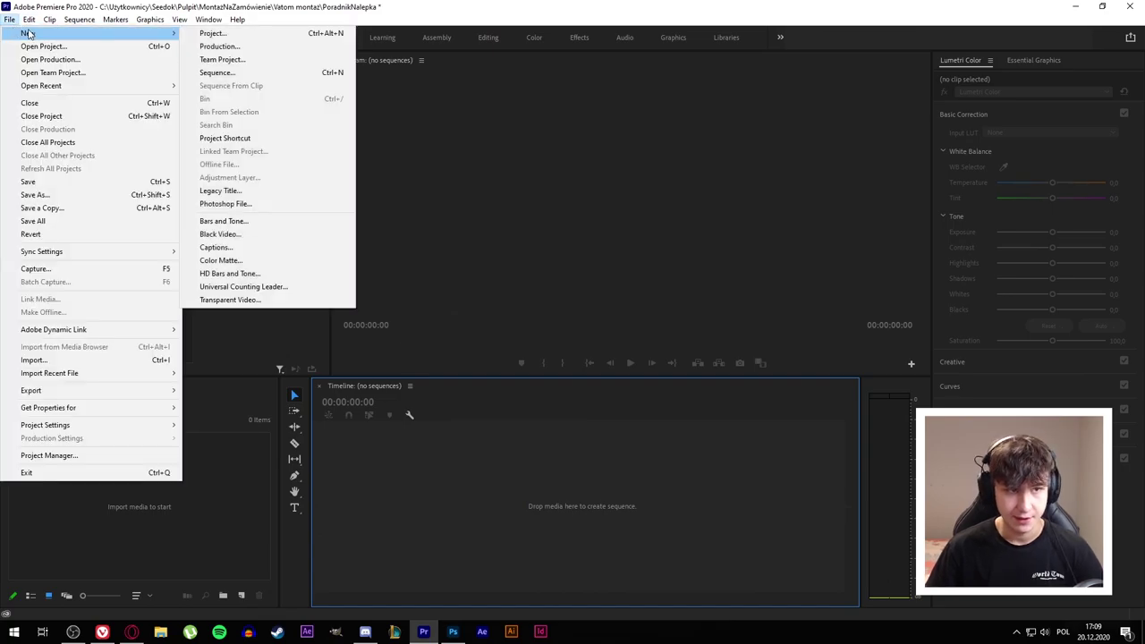
{"action": "left_click", "coordinate": [552, 480]}
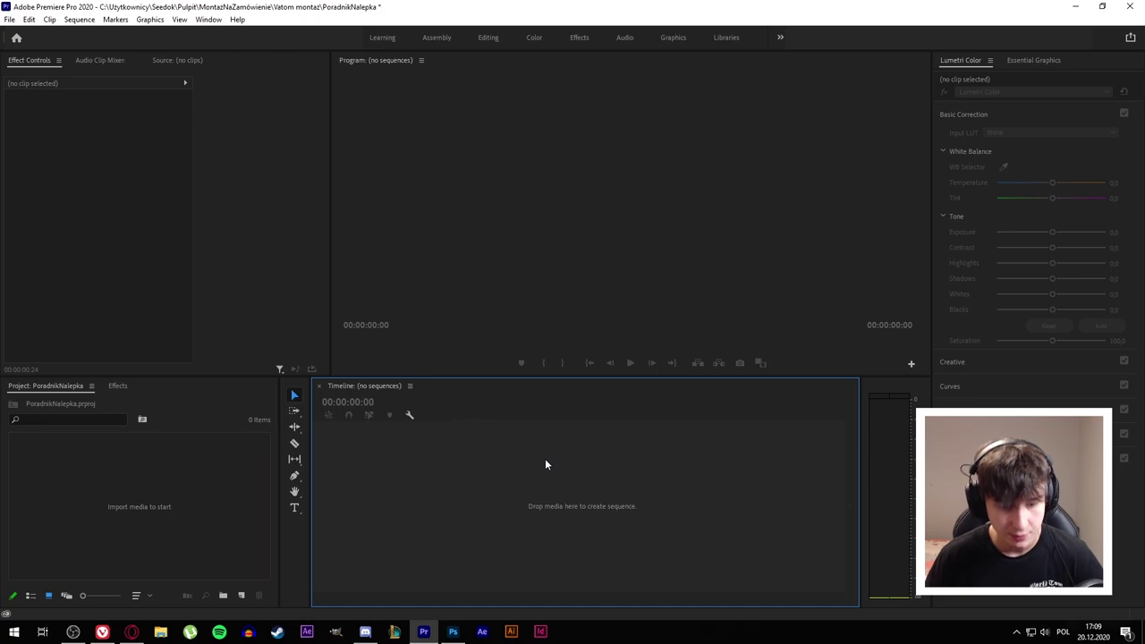
{"action": "mouse_move", "coordinate": [459, 640]}
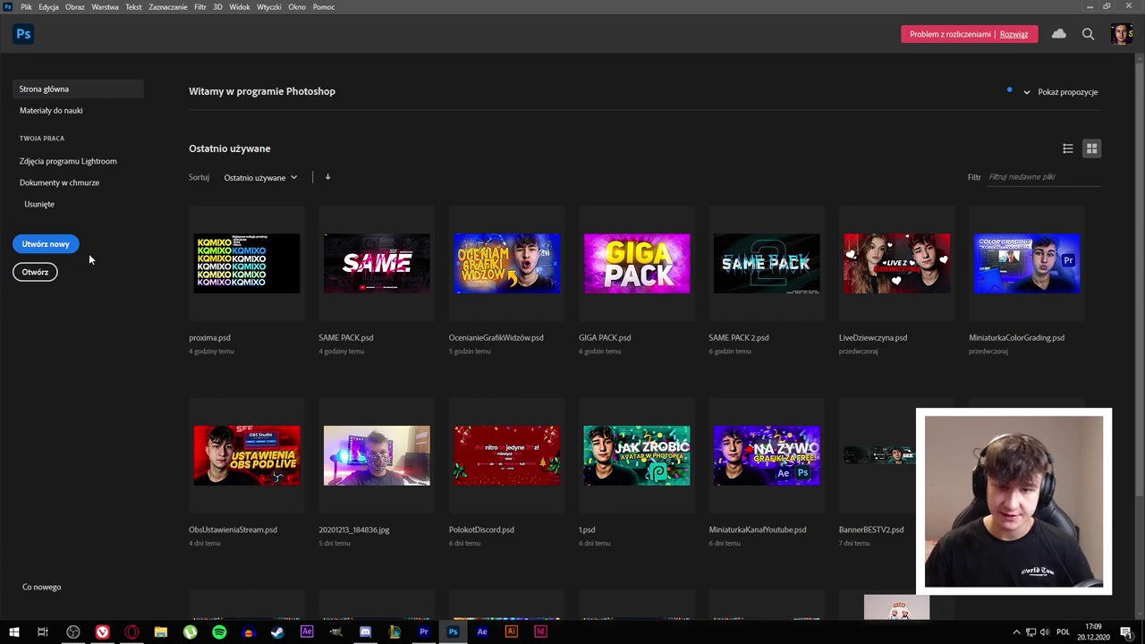
Create a new blank 1920×1080 Photoshop document named 'seEDO'
{"action": "left_click", "coordinate": [66, 247]}
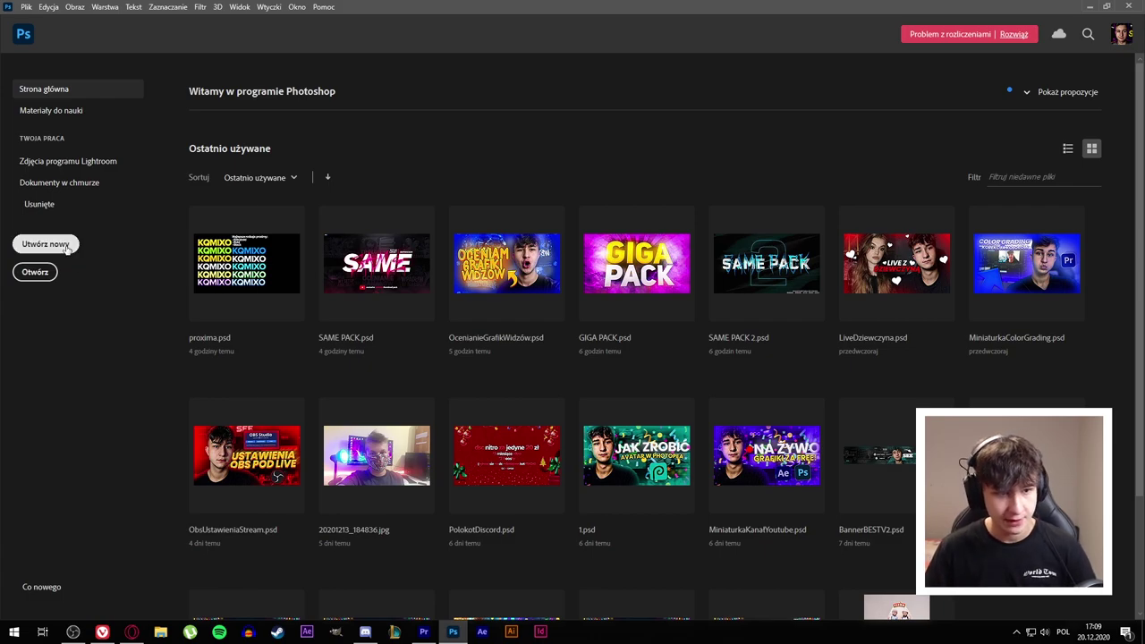
{"action": "left_click", "coordinate": [412, 202]}
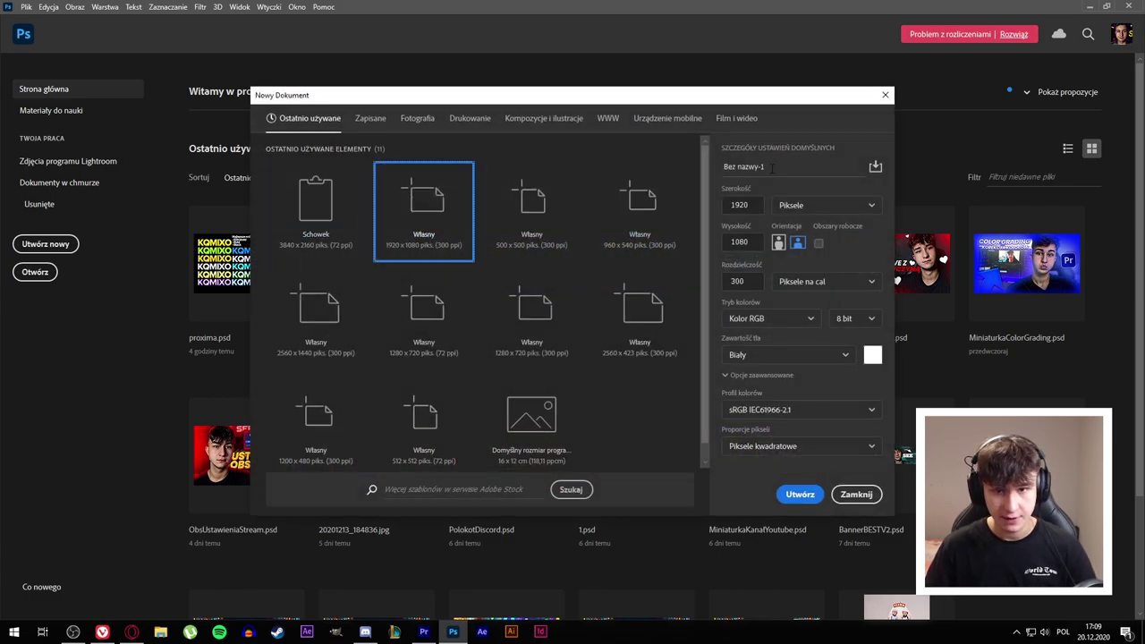
{"action": "type", "text": "seEDO"}
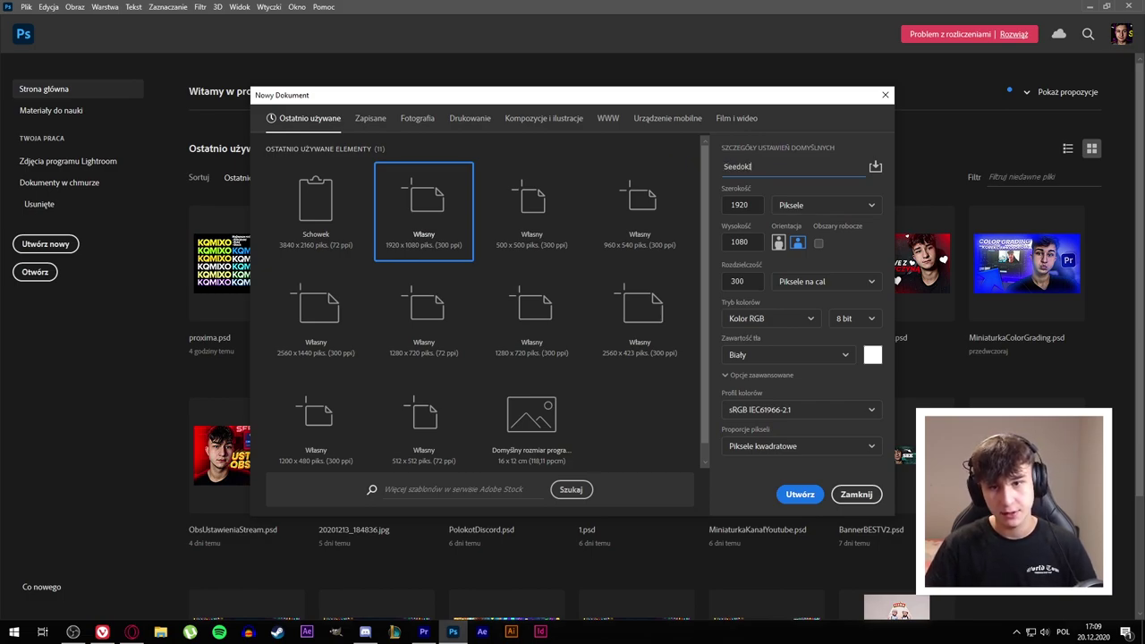
{"action": "key", "text": "Return"}
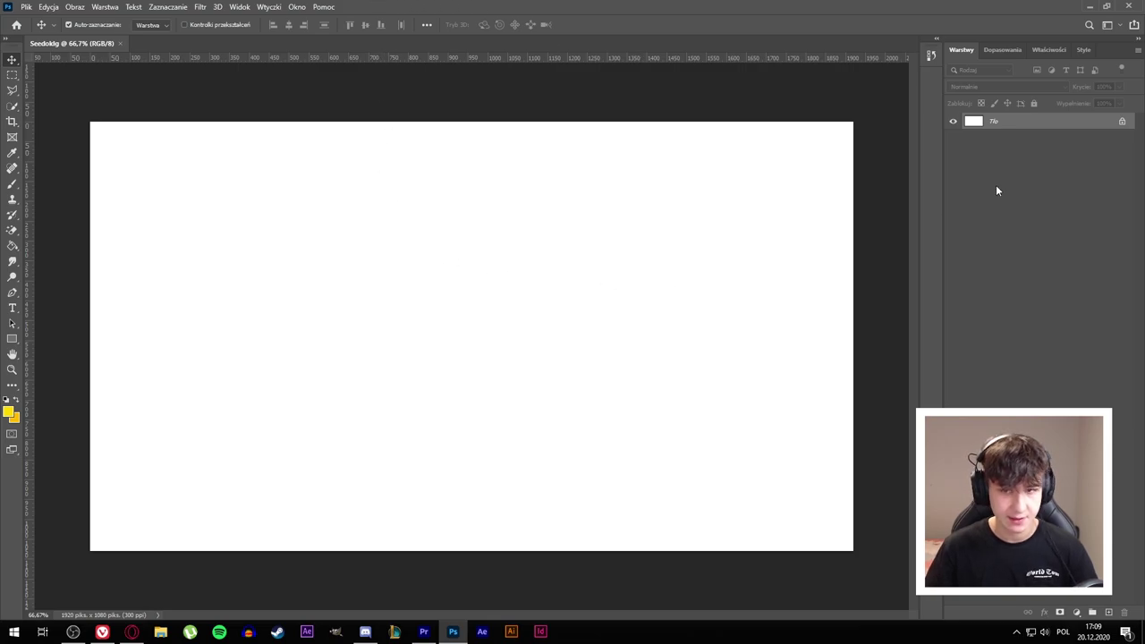
Add an empty layer and delete the white Background layer to make the canvas transparent
{"action": "left_click", "coordinate": [1108, 613]}
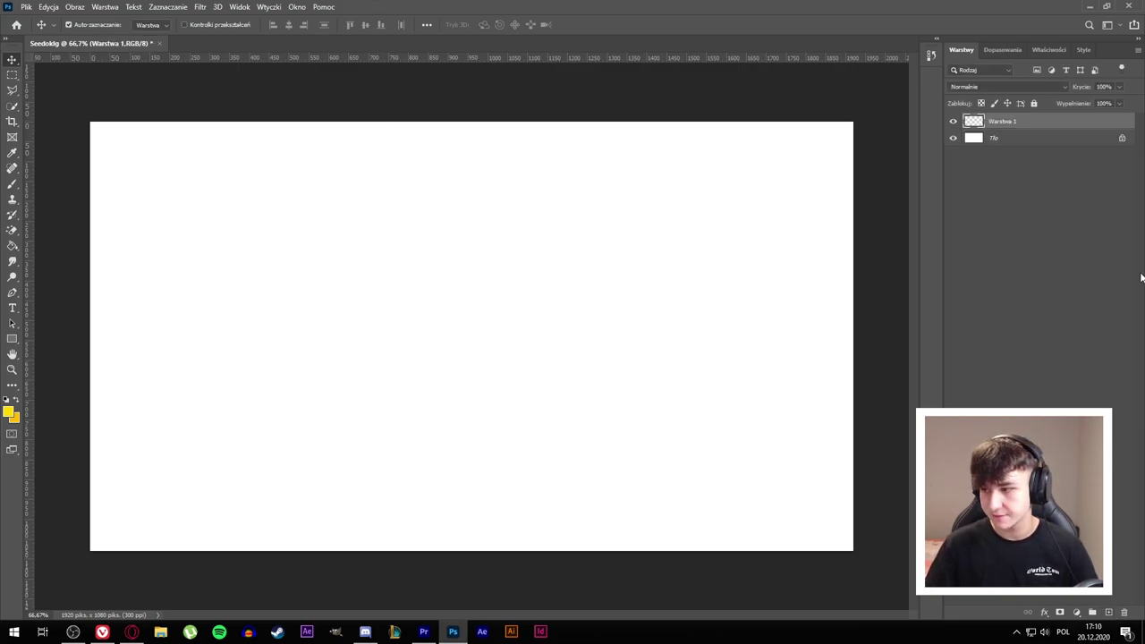
{"action": "left_click", "coordinate": [1121, 137]}
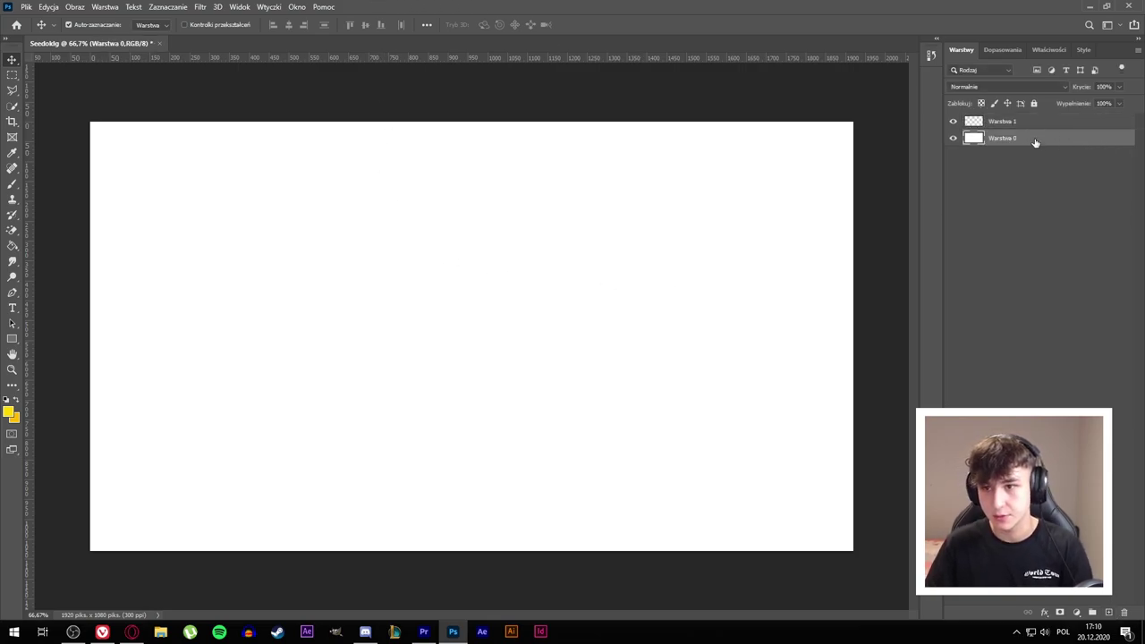
{"action": "key", "text": "Delete"}
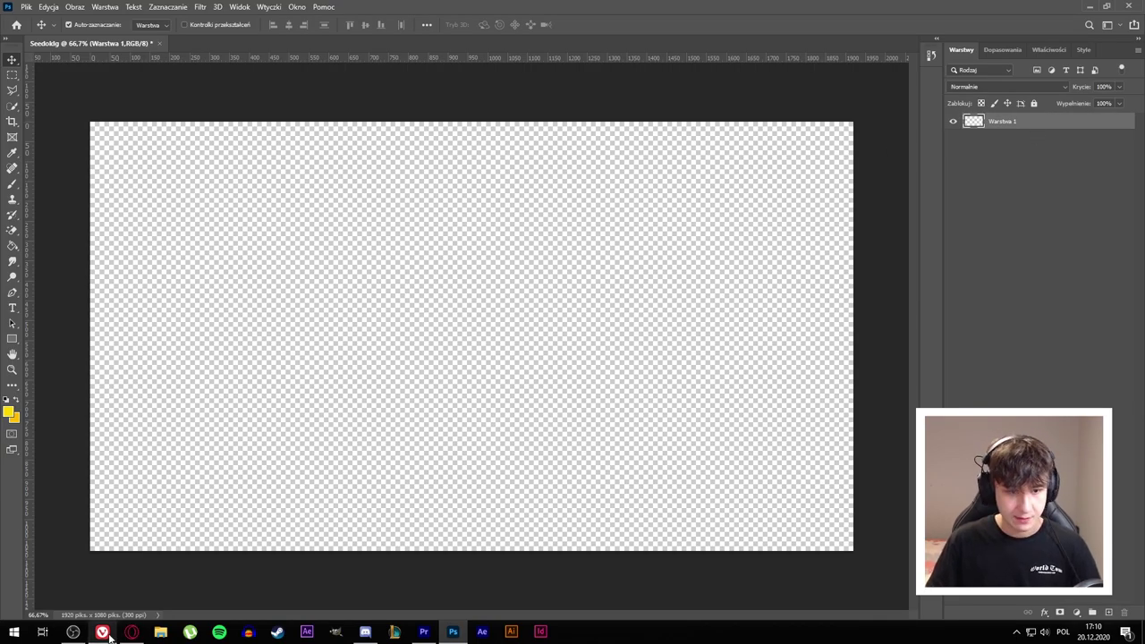
Paste an Instagram logo from image search, shrink it and place it top-right
{"action": "left_click", "coordinate": [103, 632]}
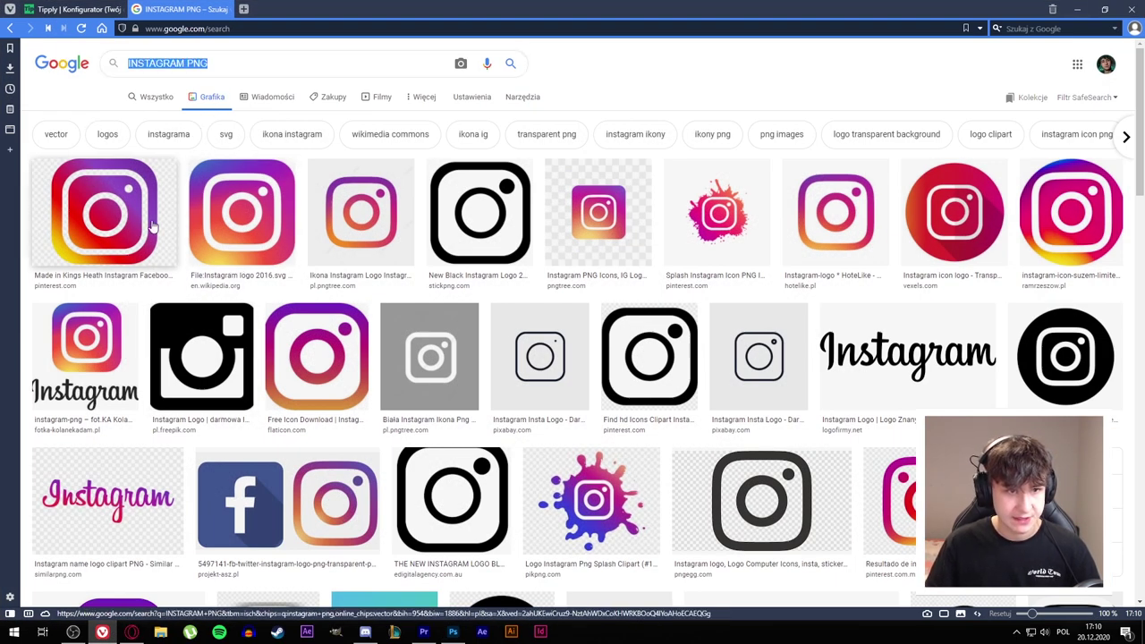
{"action": "left_click", "coordinate": [206, 198]}
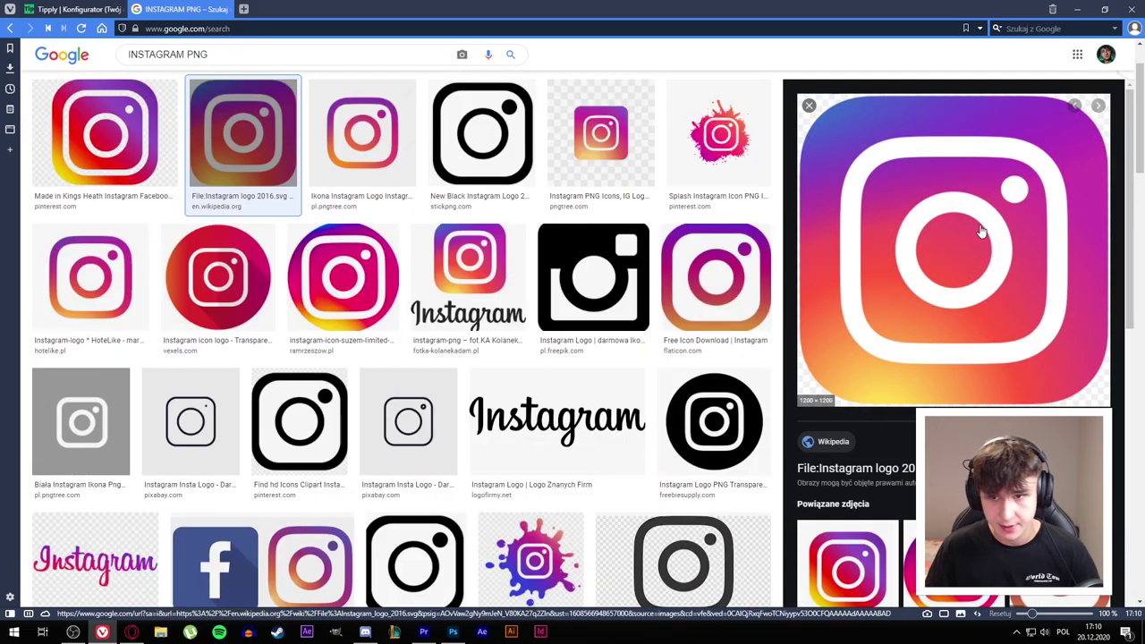
{"action": "left_click", "coordinate": [453, 631]}
{"action": "left_click_drag", "start_coordinate": [707, 120], "coordinate": [536, 294]}
{"action": "mouse_move", "coordinate": [474, 371]}
{"action": "left_mouse_down"}
{"action": "mouse_move", "coordinate": [774, 222]}
{"action": "mouse_move", "coordinate": [779, 206]}
{"action": "left_mouse_up"}
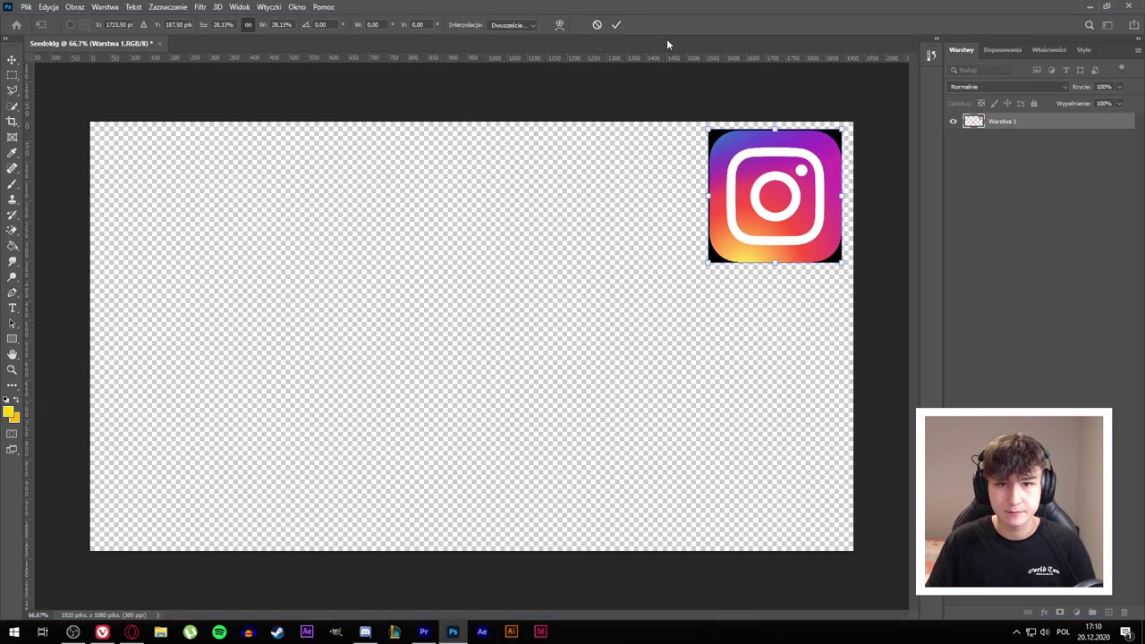
Commit the logo placement and draw a wide yellow rectangle bar with no outline
{"action": "left_click", "coordinate": [616, 24]}
{"action": "left_click", "coordinate": [12, 339]}
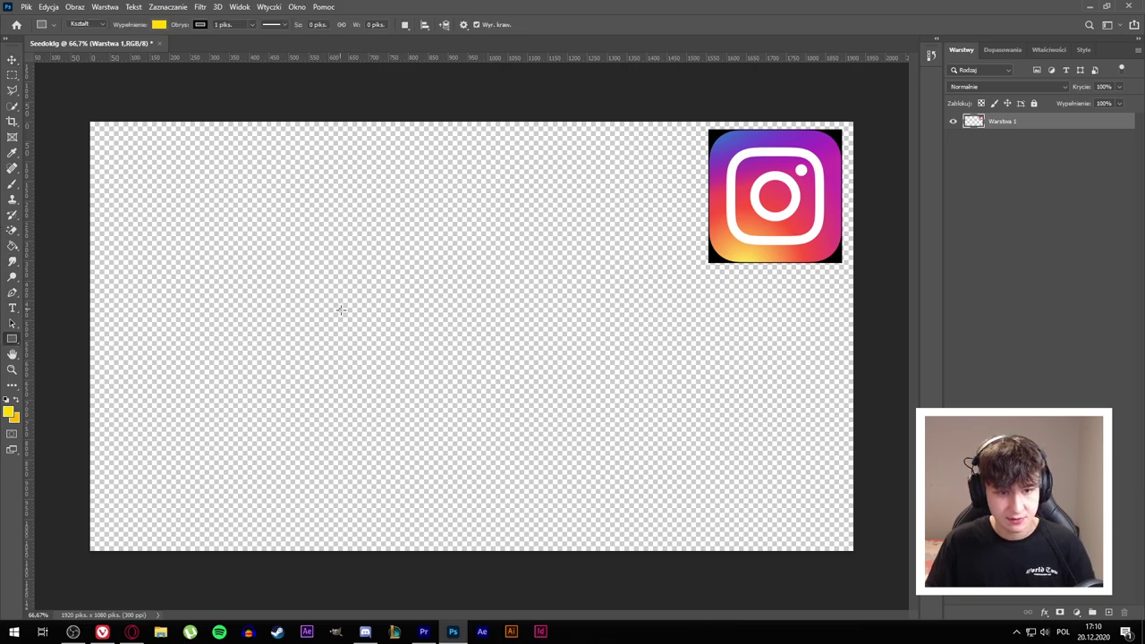
{"action": "left_click_drag", "start_coordinate": [339, 310], "coordinate": [564, 352]}
{"action": "left_click", "coordinate": [987, 192]}
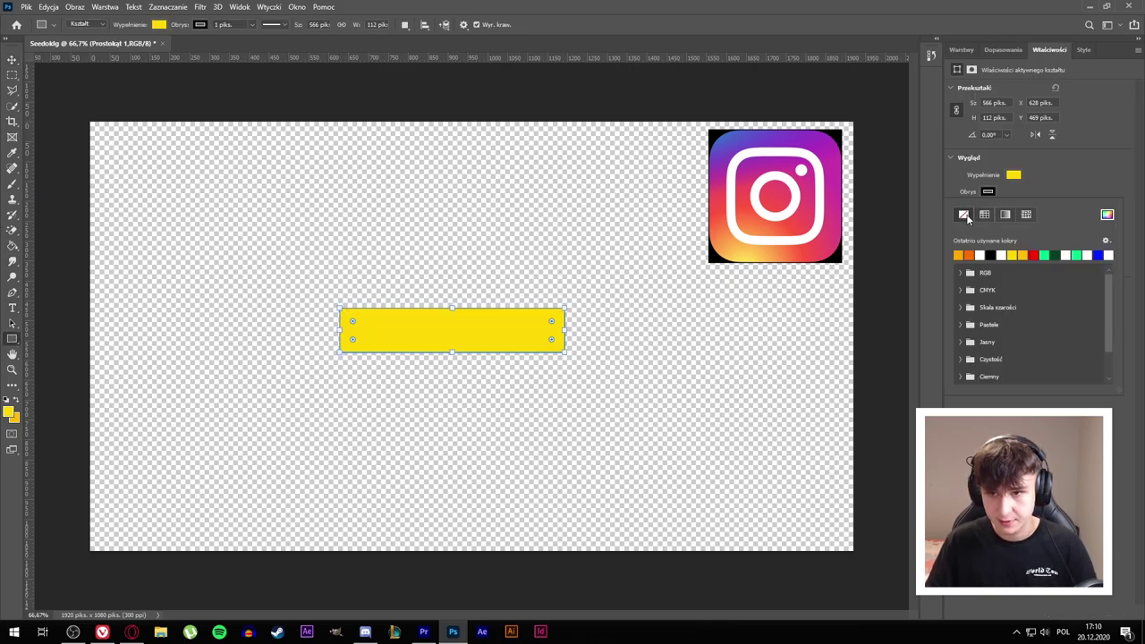
{"action": "left_click", "coordinate": [964, 216]}
{"action": "left_click", "coordinate": [1013, 176]}
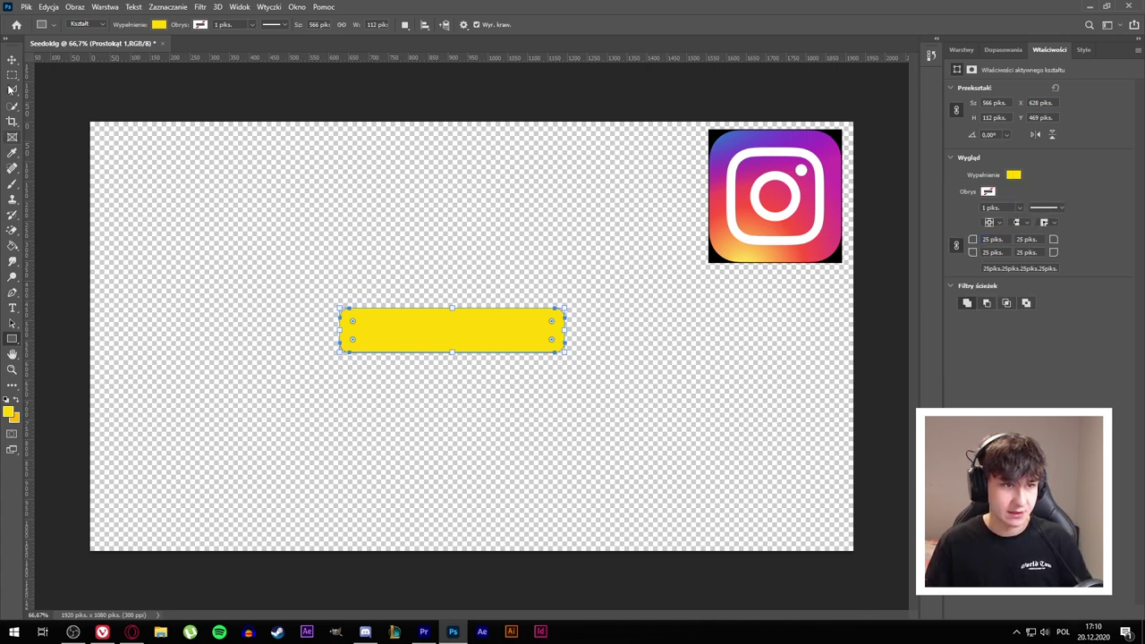
Move the yellow bar to the centre of the canvas
{"action": "key", "text": "ctrl+t"}
{"action": "left_click_drag", "start_coordinate": [467, 345], "coordinate": [488, 351]}
{"action": "left_click", "coordinate": [615, 24]}
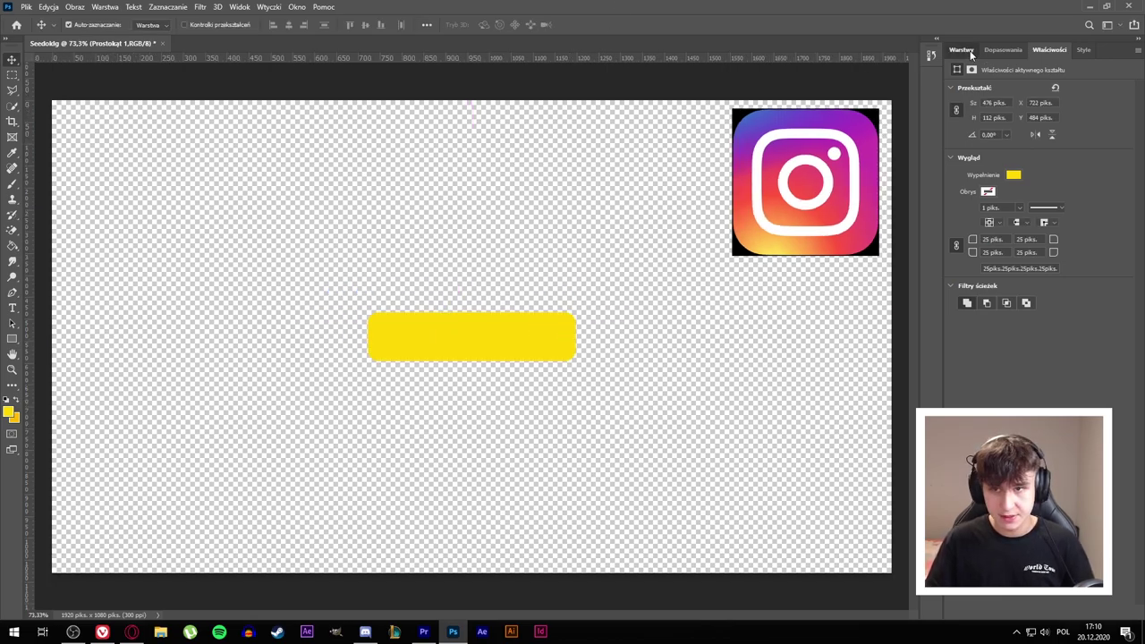
{"action": "left_click", "coordinate": [969, 50]}
Add a gradient overlay to the bar and set its first stops to blue and purple
{"action": "double_click", "coordinate": [1055, 123]}
{"action": "left_click", "coordinate": [626, 333]}
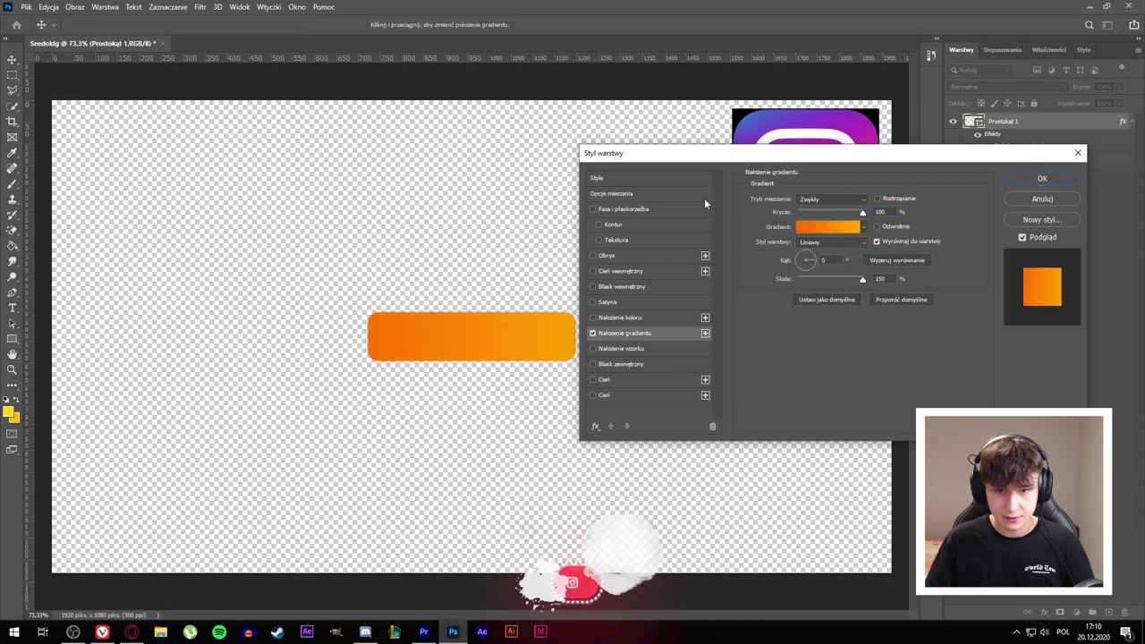
{"action": "left_click_drag", "start_coordinate": [704, 153], "coordinate": [714, 246]}
{"action": "left_click", "coordinate": [838, 319]}
{"action": "double_click", "coordinate": [261, 370]}
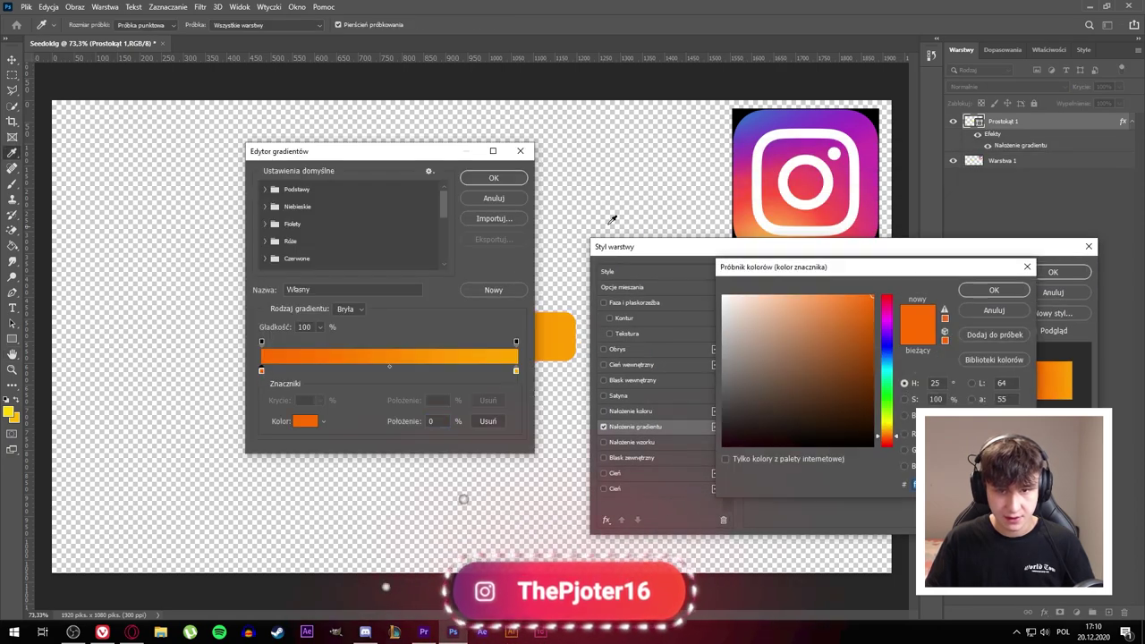
{"action": "left_click", "coordinate": [785, 153]}
{"action": "left_click", "coordinate": [360, 370]}
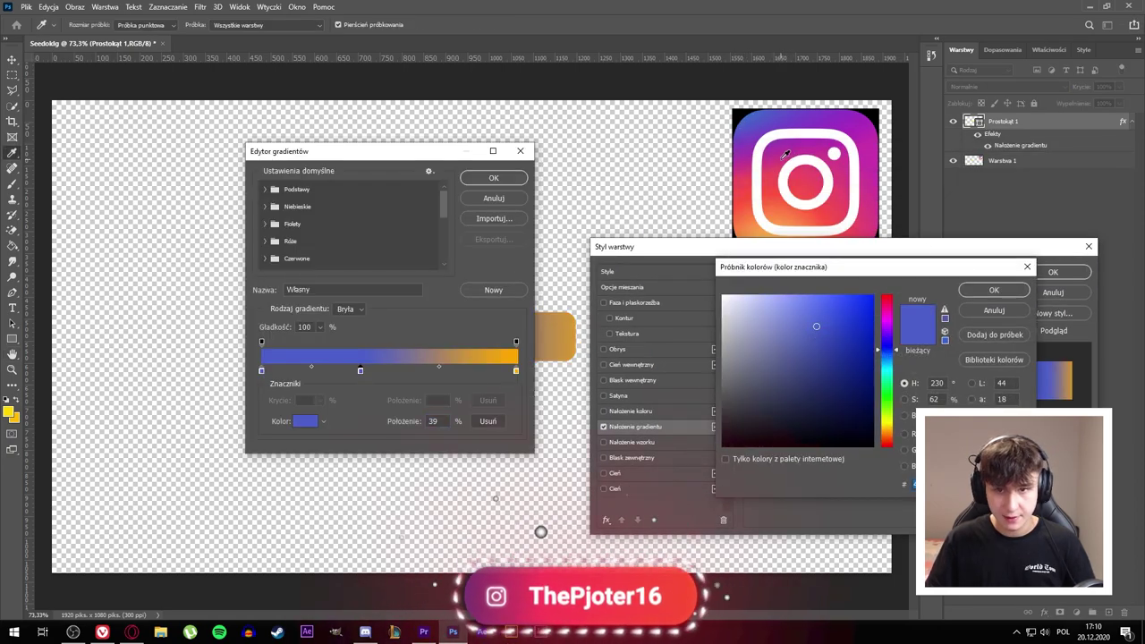
{"action": "mouse_move", "coordinate": [886, 350]}
{"action": "left_mouse_down"}
{"action": "mouse_move", "coordinate": [886, 332]}
{"action": "mouse_move", "coordinate": [997, 247]}
{"action": "left_mouse_up"}
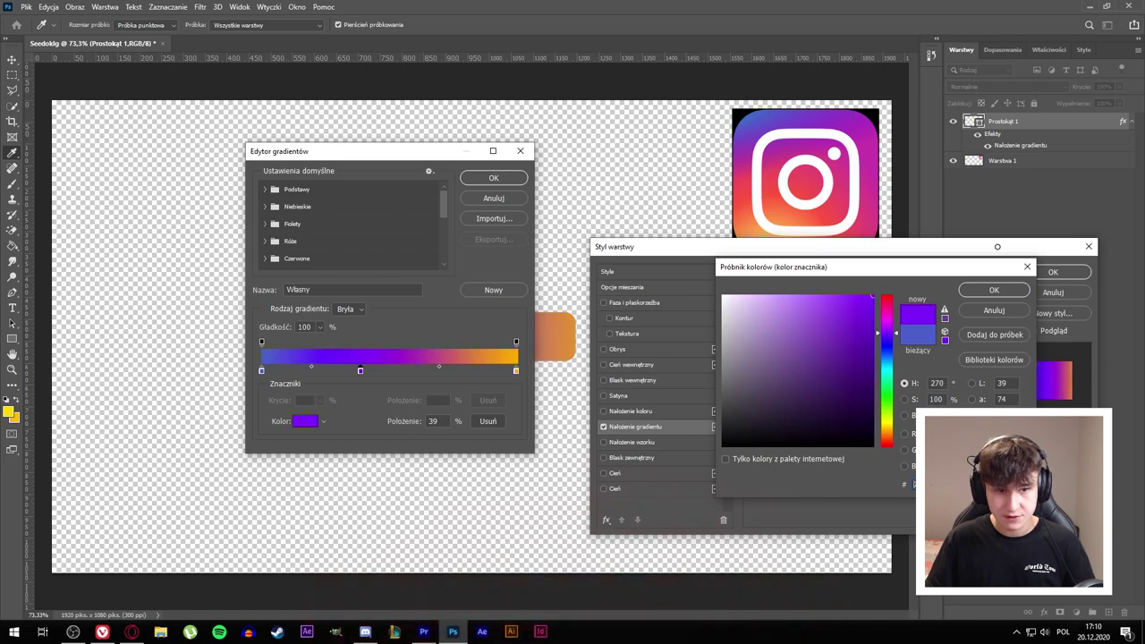
Add a red-orange stop at 67% and make the end stop magenta, accepting the gradient
{"action": "left_click", "coordinate": [994, 289]}
{"action": "double_click", "coordinate": [432, 365]}
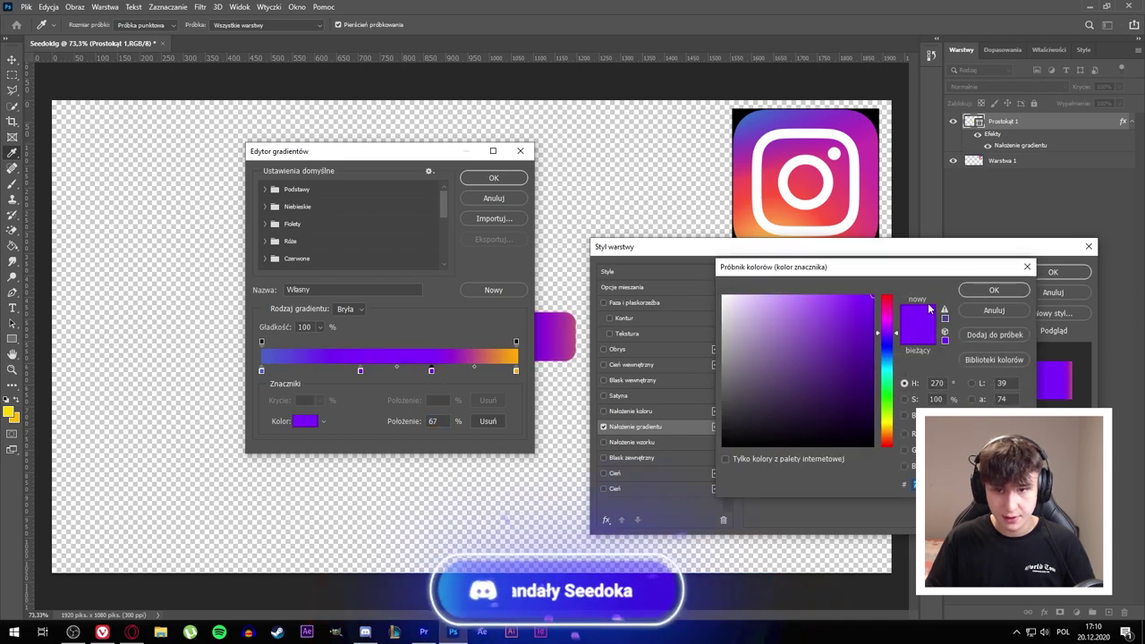
{"action": "left_click", "coordinate": [751, 210]}
{"action": "left_click", "coordinate": [990, 291]}
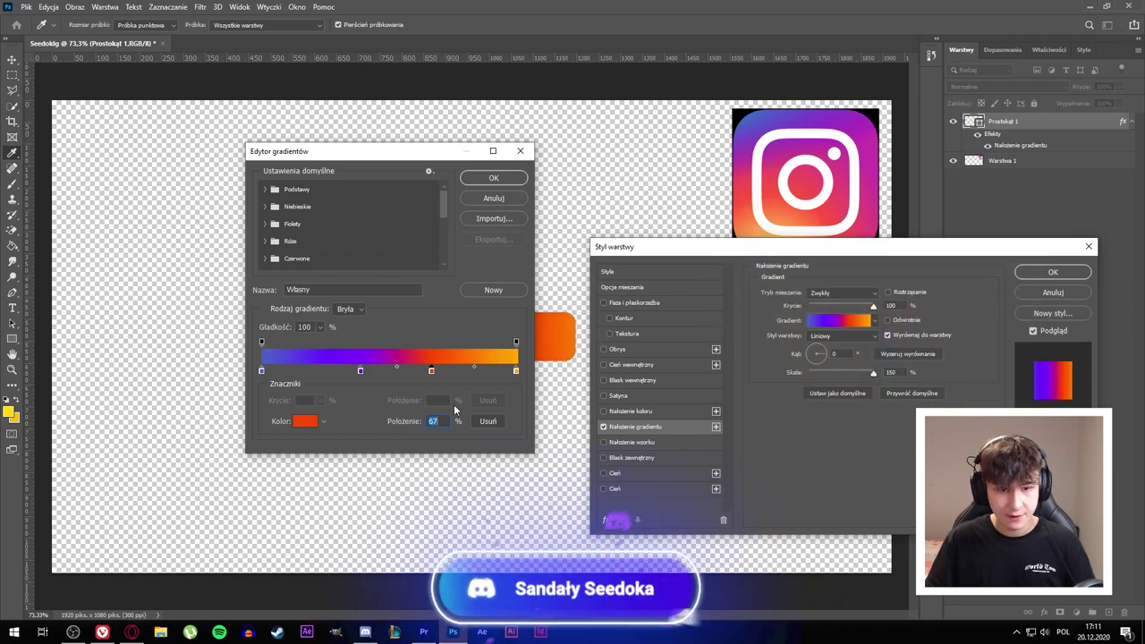
{"action": "double_click", "coordinate": [515, 371]}
{"action": "left_click_drag", "start_coordinate": [885, 432], "coordinate": [889, 326]}
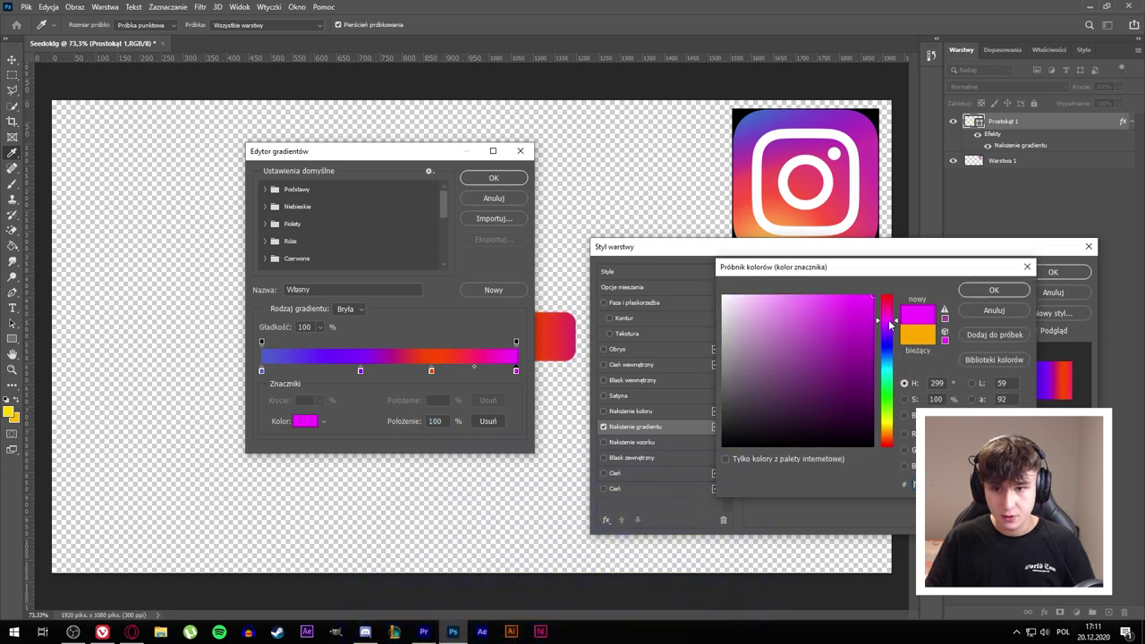
{"action": "key", "text": "Return"}
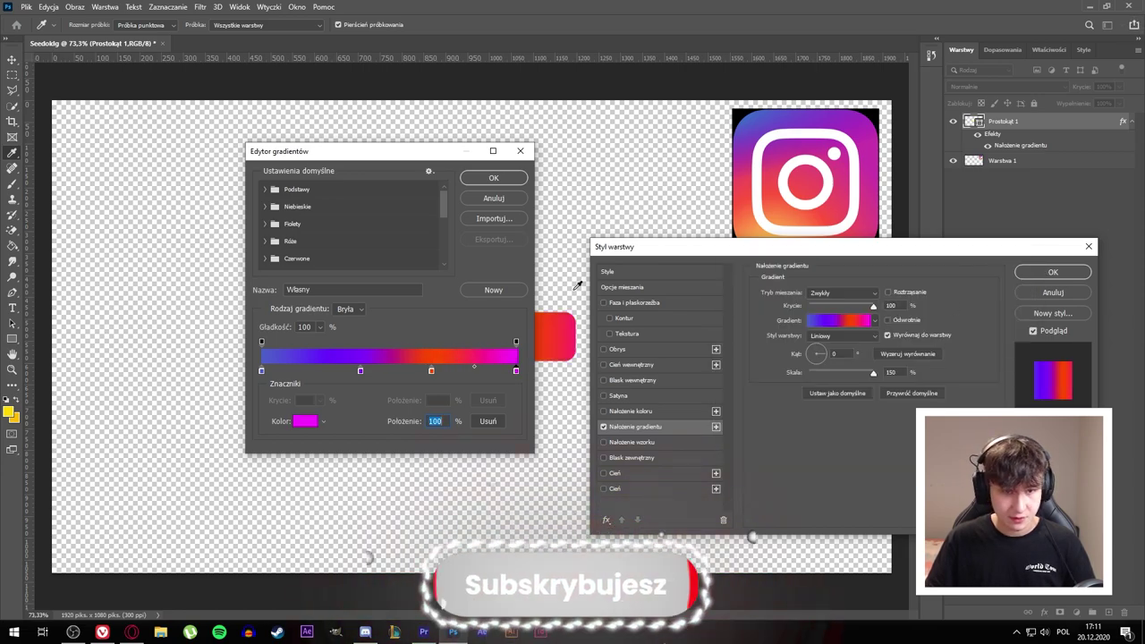
{"action": "left_click", "coordinate": [431, 370]}
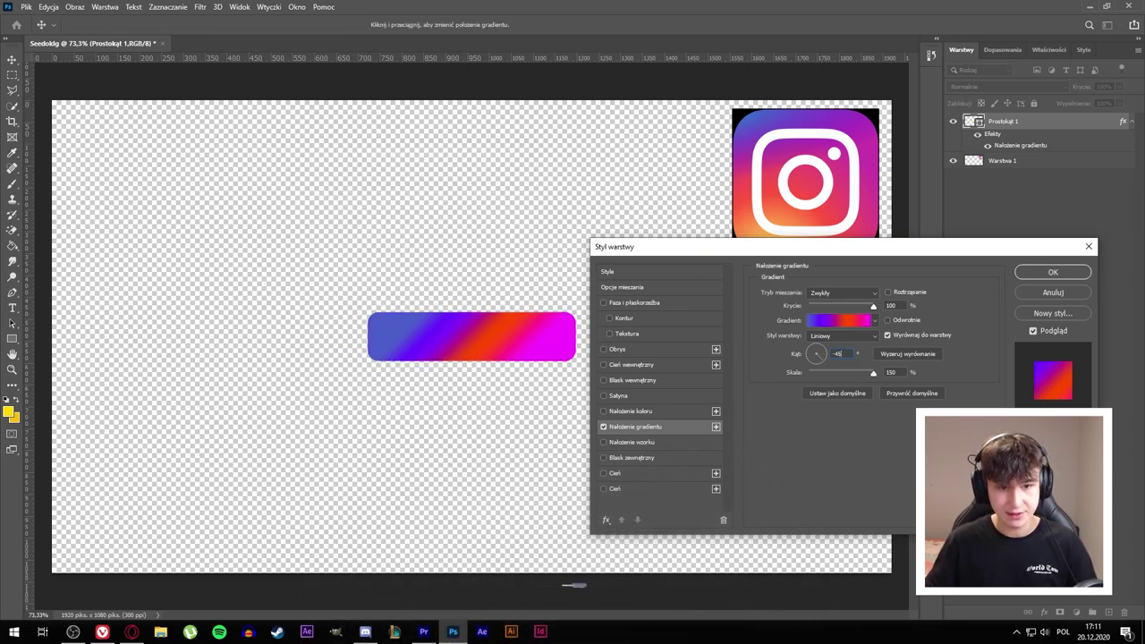
Try diagonal and radial variants, then settle on a linear gradient at angle 0
{"action": "left_click_drag", "start_coordinate": [818, 354], "coordinate": [825, 356]}
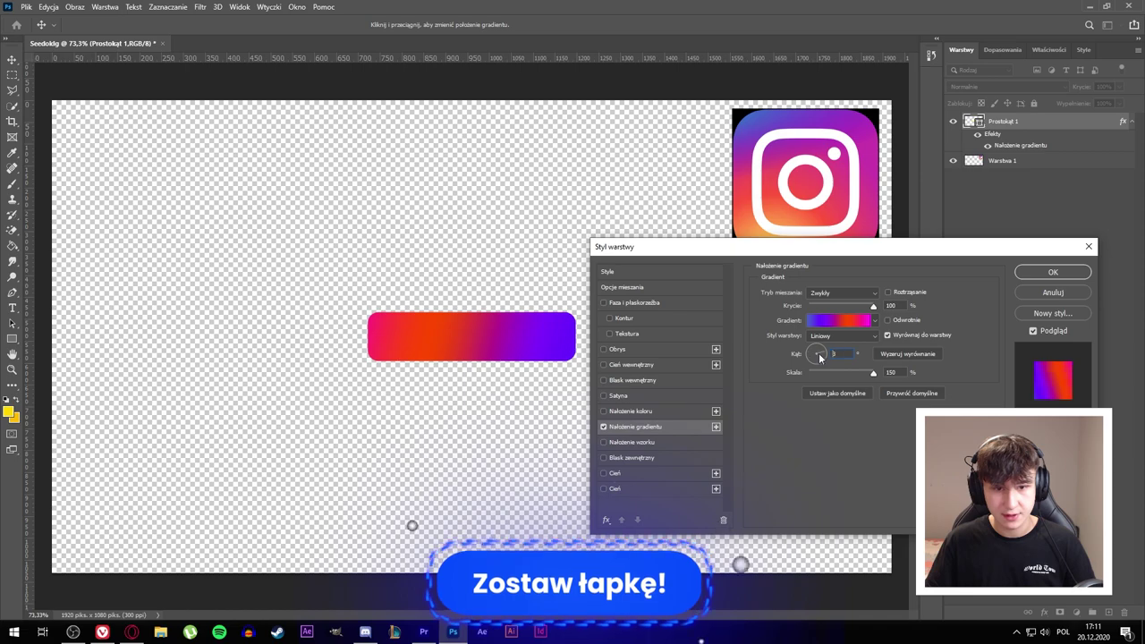
{"action": "left_click", "coordinate": [841, 335]}
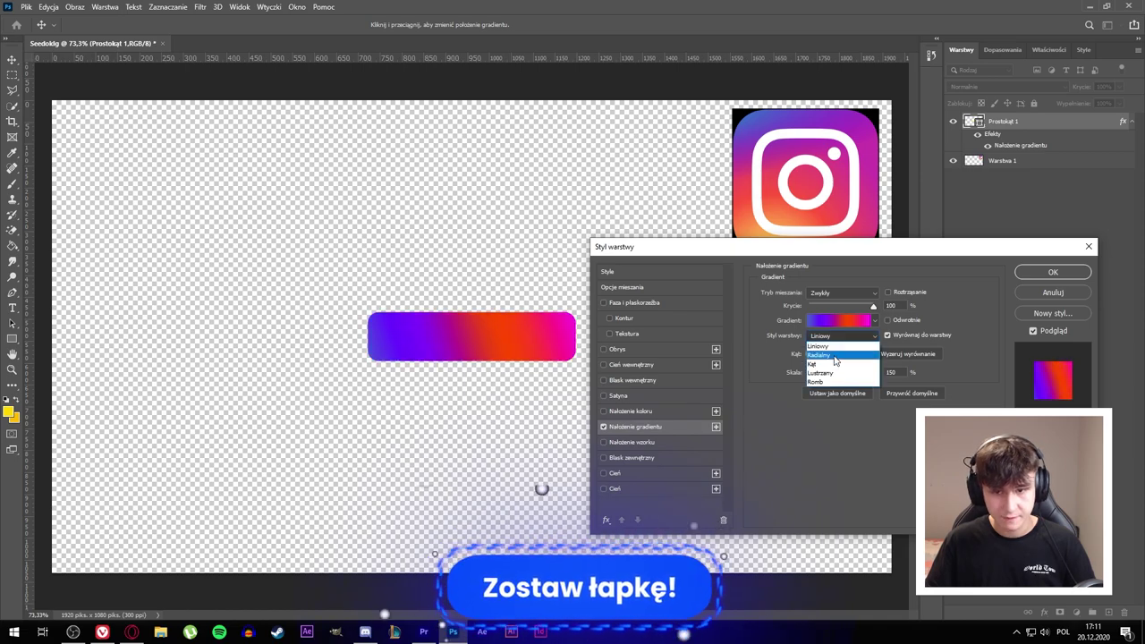
{"action": "left_click", "coordinate": [840, 350]}
{"action": "left_click", "coordinate": [841, 335]}
{"action": "left_click", "coordinate": [841, 338]}
{"action": "type", "text": "0"}
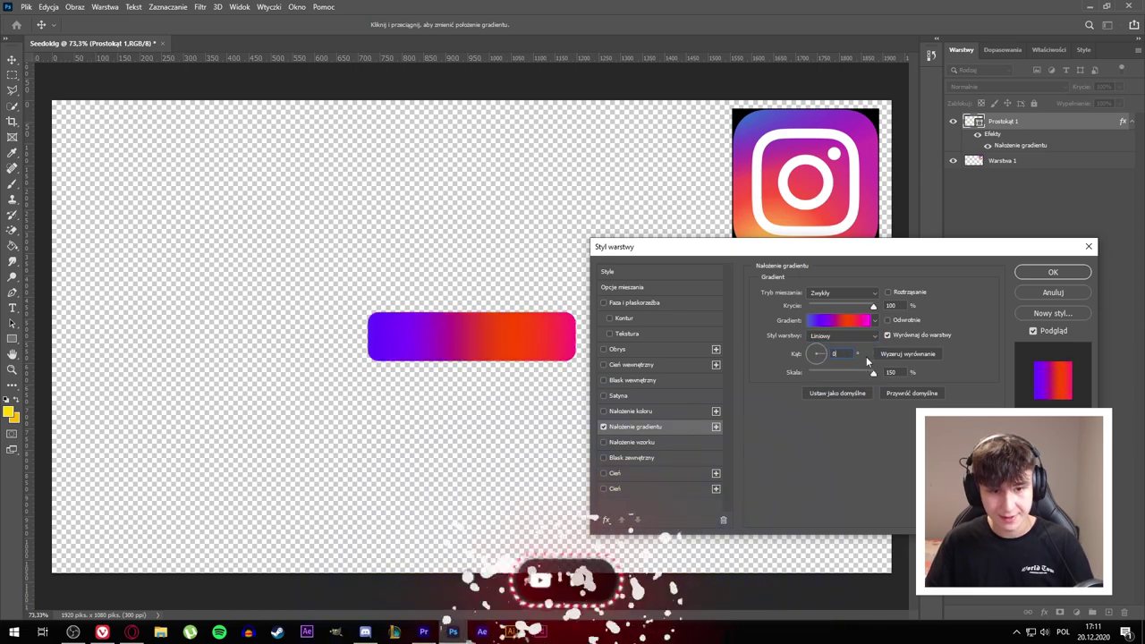
{"action": "left_click", "coordinate": [840, 319]}
Remove the purple stop for a red-to-magenta gradient and confirm the overlay
{"action": "left_click", "coordinate": [262, 371]}
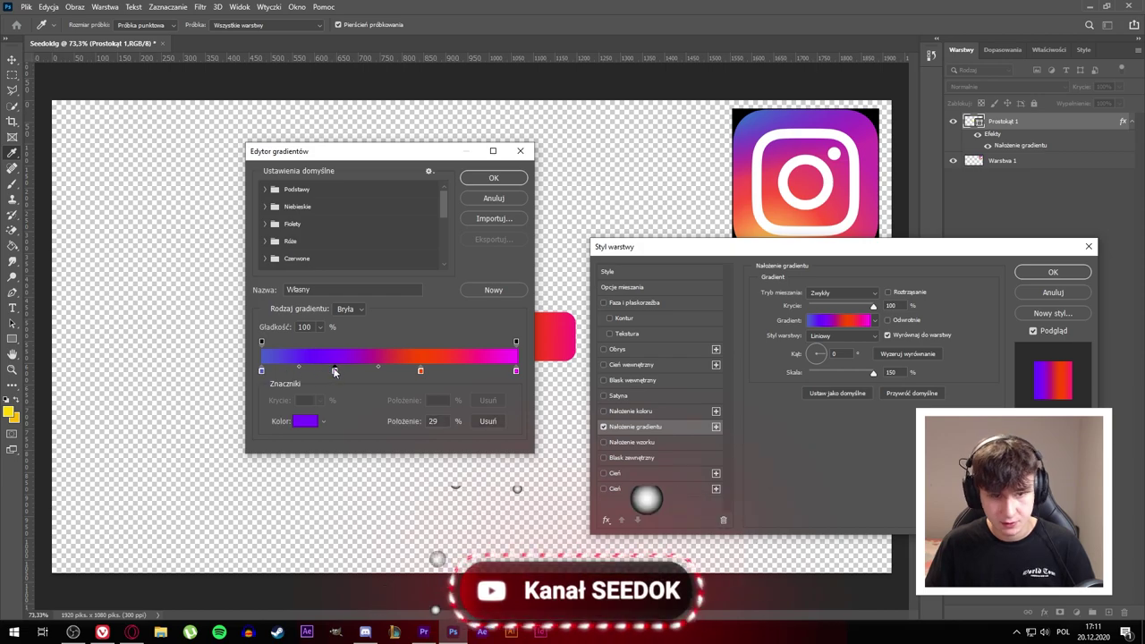
{"action": "mouse_move", "coordinate": [413, 155]}
{"action": "left_mouse_down"}
{"action": "mouse_move", "coordinate": [436, 174]}
{"action": "mouse_move", "coordinate": [884, 258]}
{"action": "left_mouse_up"}
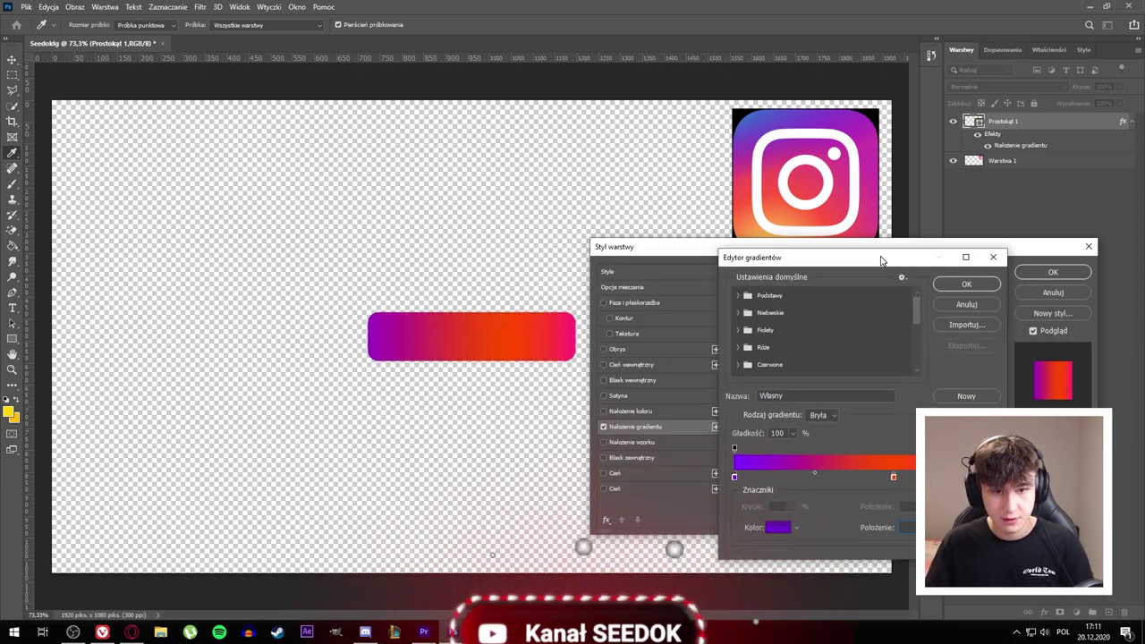
{"action": "left_click_drag", "start_coordinate": [731, 473], "coordinate": [733, 510]}
{"action": "left_click", "coordinate": [963, 281]}
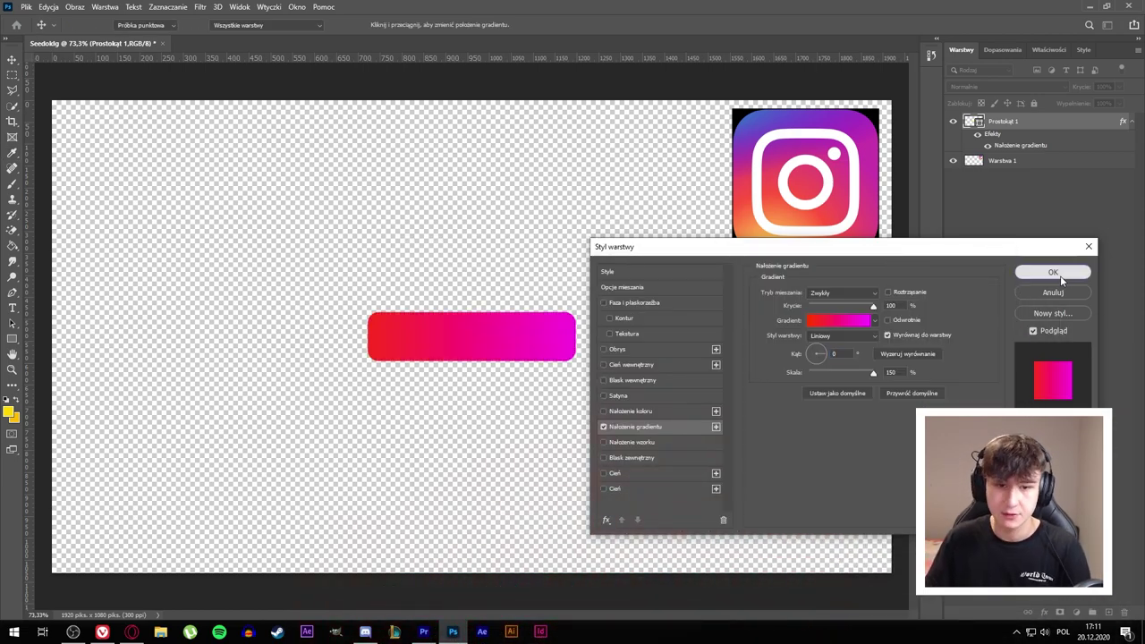
{"action": "left_click", "coordinate": [1055, 273]}
{"action": "scroll", "coordinate": [465, 309], "scroll_direction": "up", "scroll_amount": 2}
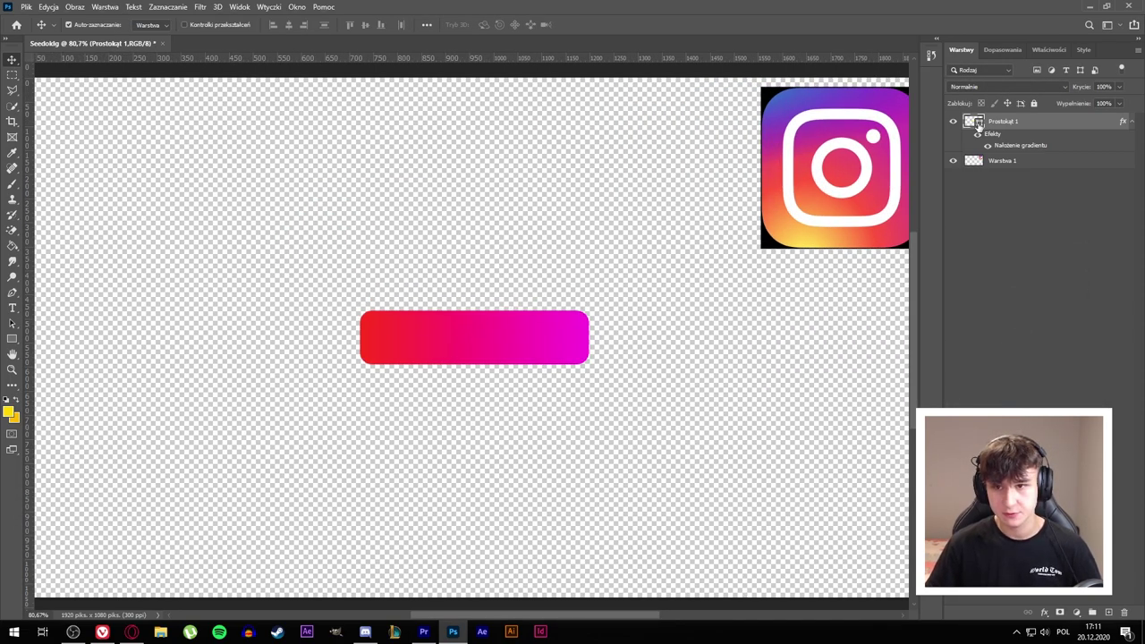
Delete the Instagram logo and type the Instagram username as white text
{"action": "key", "text": "Delete"}
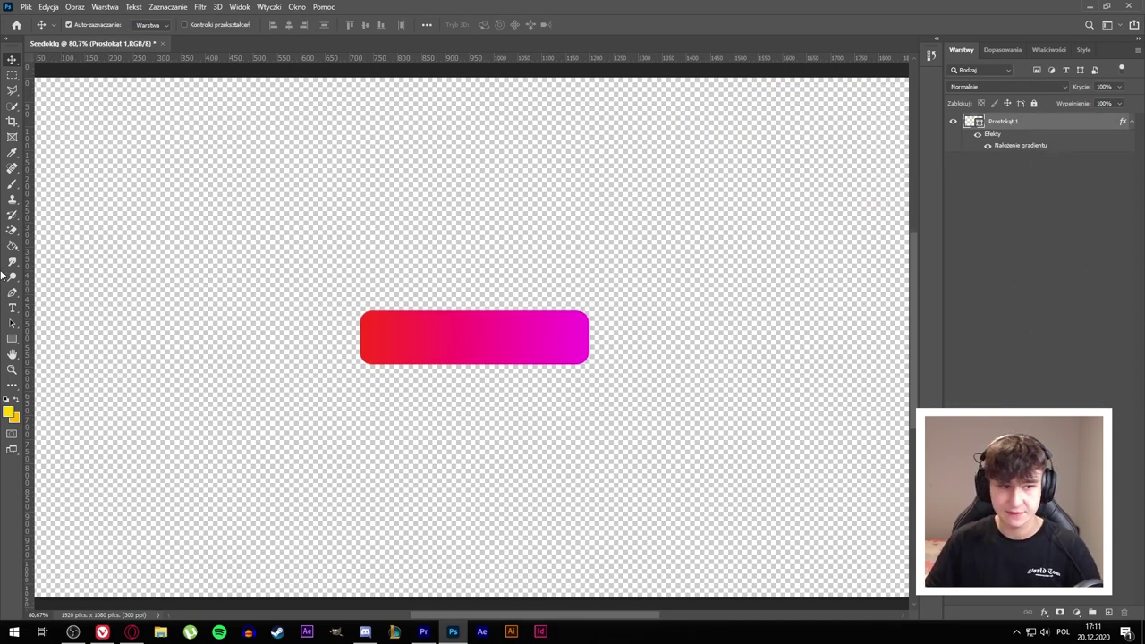
{"action": "left_click", "coordinate": [13, 309]}
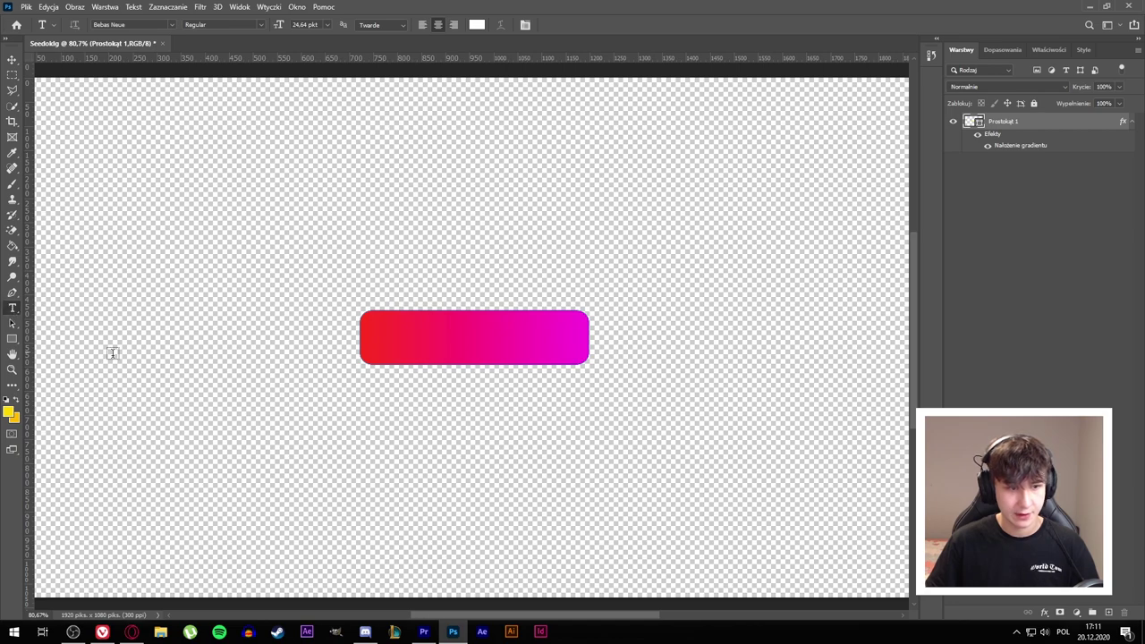
{"action": "left_click", "coordinate": [319, 413]}
{"action": "key", "text": "BackSpace"}
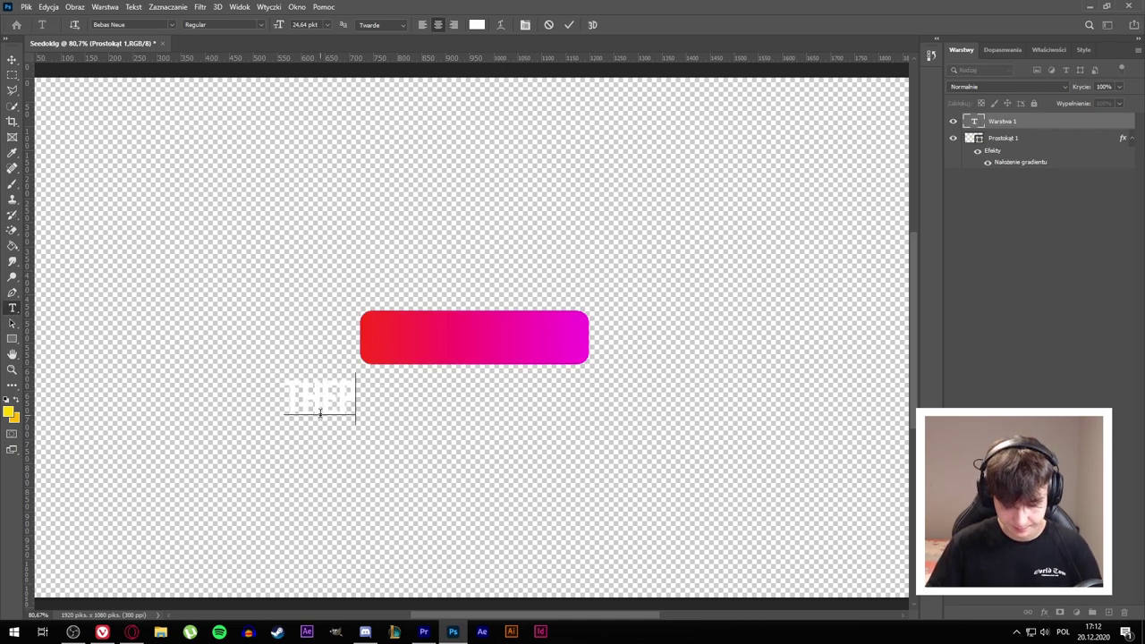
{"action": "type", "text": "IOTER"}
{"action": "key", "text": "ctrl+a"}
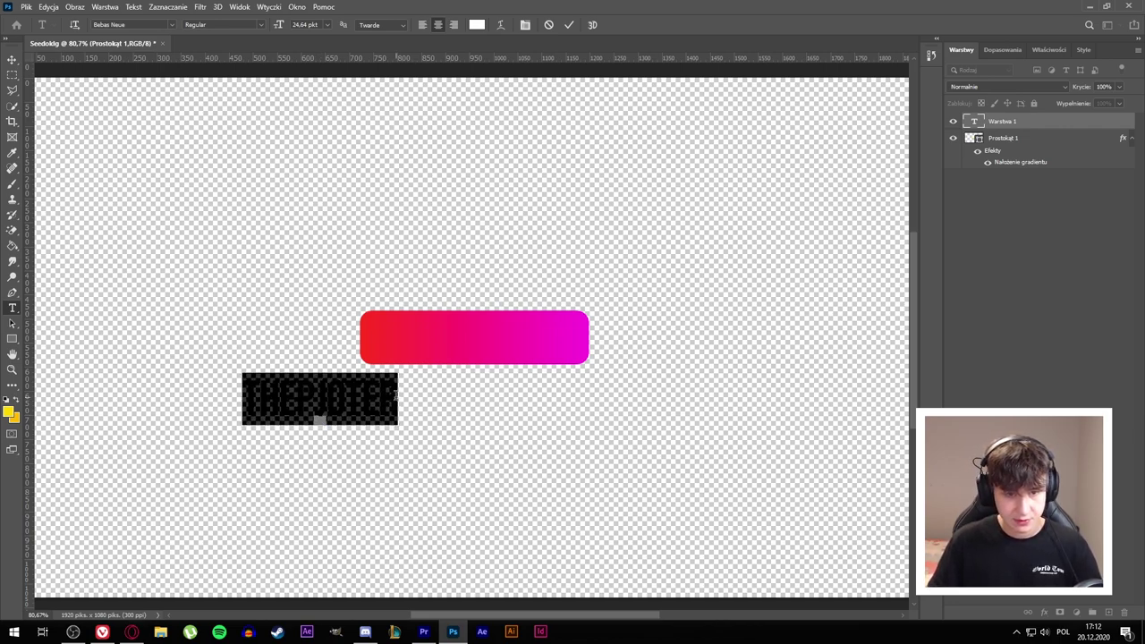
{"action": "key", "text": "Right"}
{"action": "type", "text": "1"}
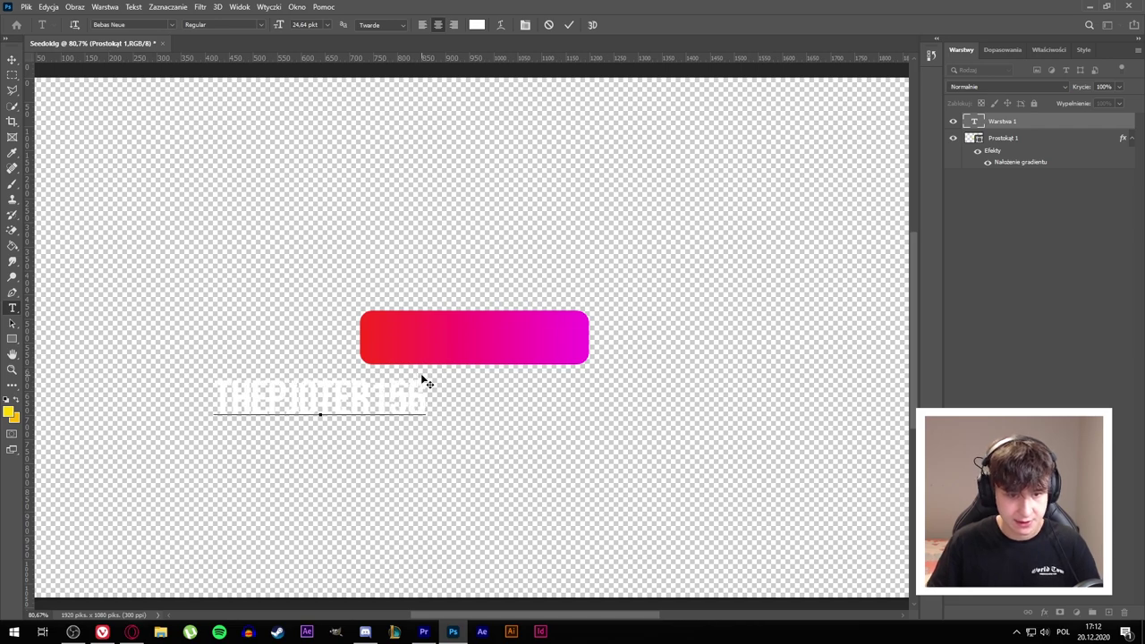
{"action": "type", "text": "5"}
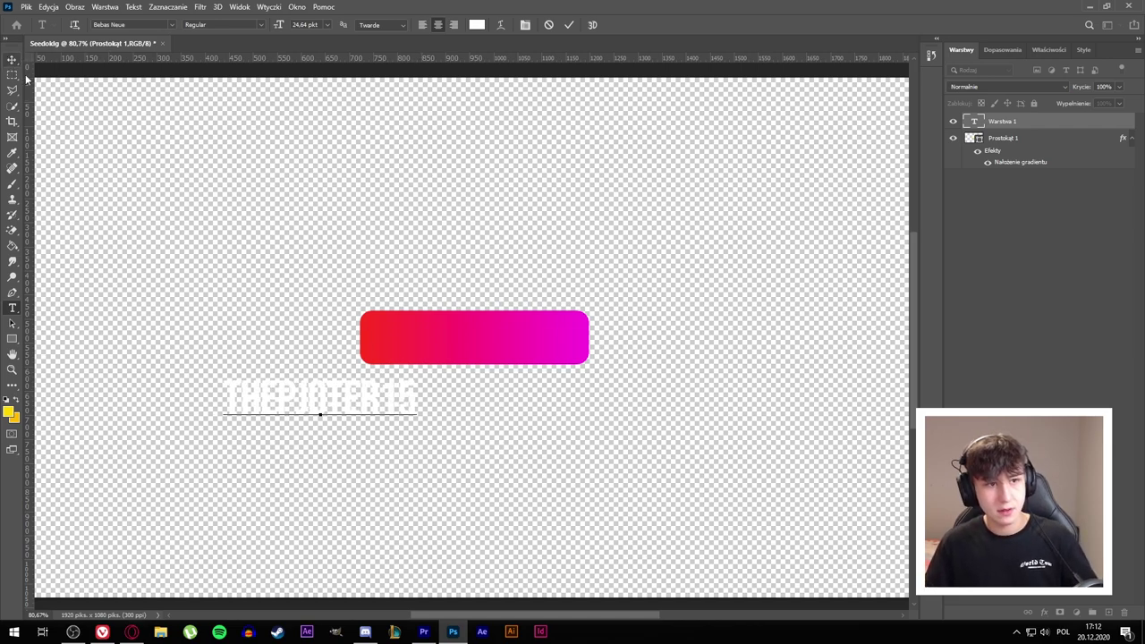
{"action": "left_click", "coordinate": [12, 59]}
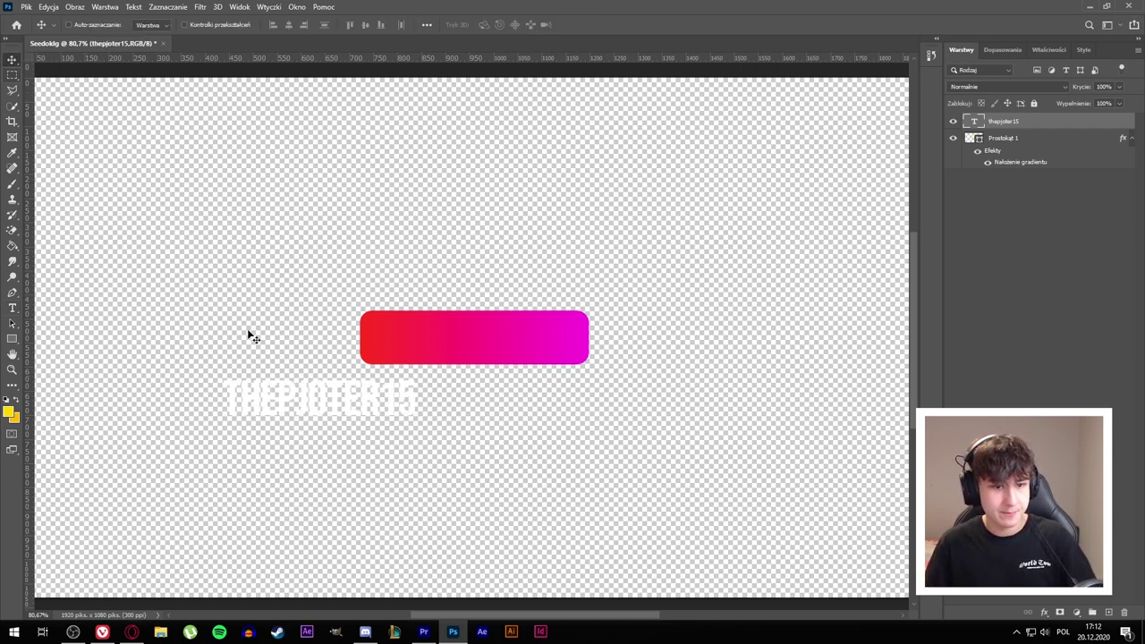
Move and slightly shrink the name text so it sits centred on the bar
{"action": "key", "text": "ctrl+t"}
{"action": "left_click_drag", "start_coordinate": [297, 401], "coordinate": [445, 341]}
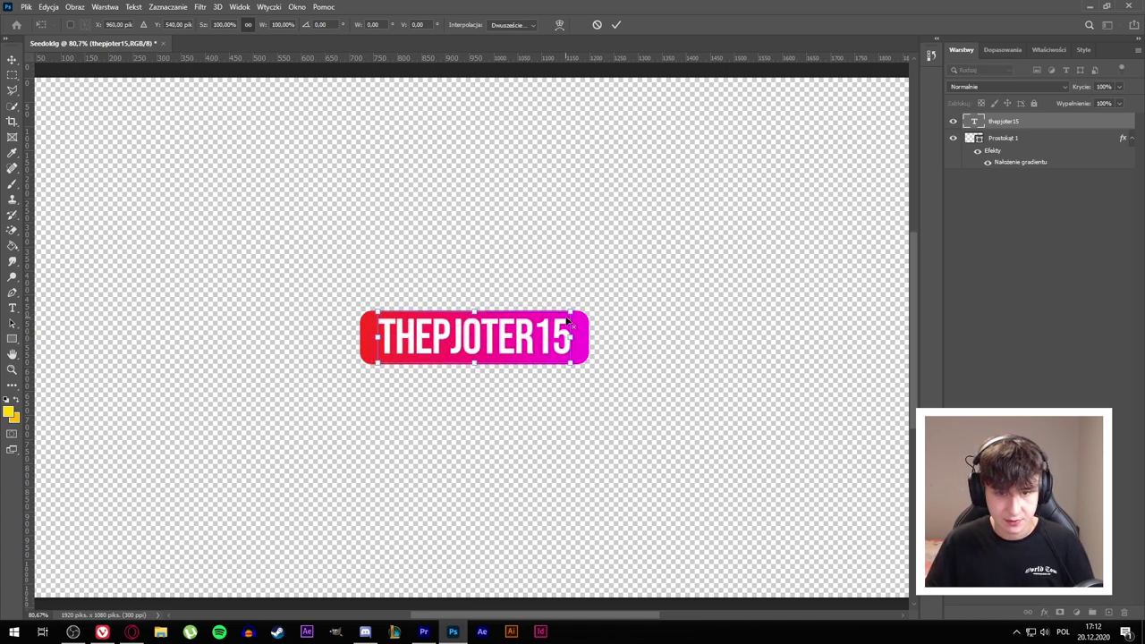
{"action": "left_click_drag", "start_coordinate": [571, 313], "coordinate": [561, 312]}
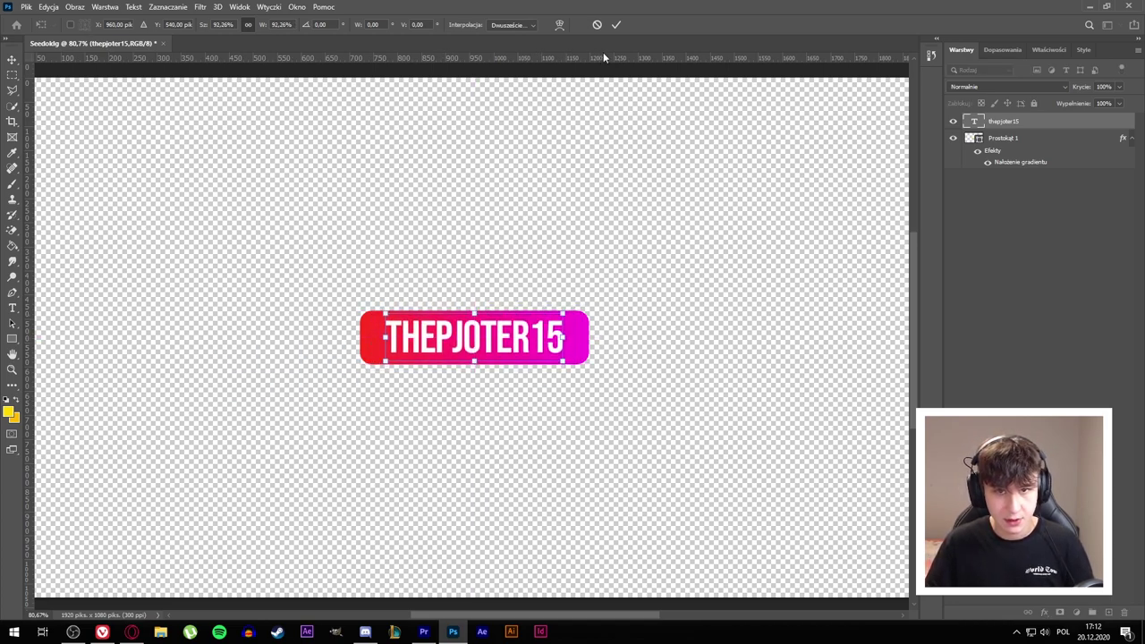
{"action": "left_click", "coordinate": [615, 24]}
{"action": "scroll", "coordinate": [278, 324], "scroll_direction": "up", "scroll_amount": 3}
Correct the last digit of the username to 6 and commit the text
{"action": "key", "text": "t"}
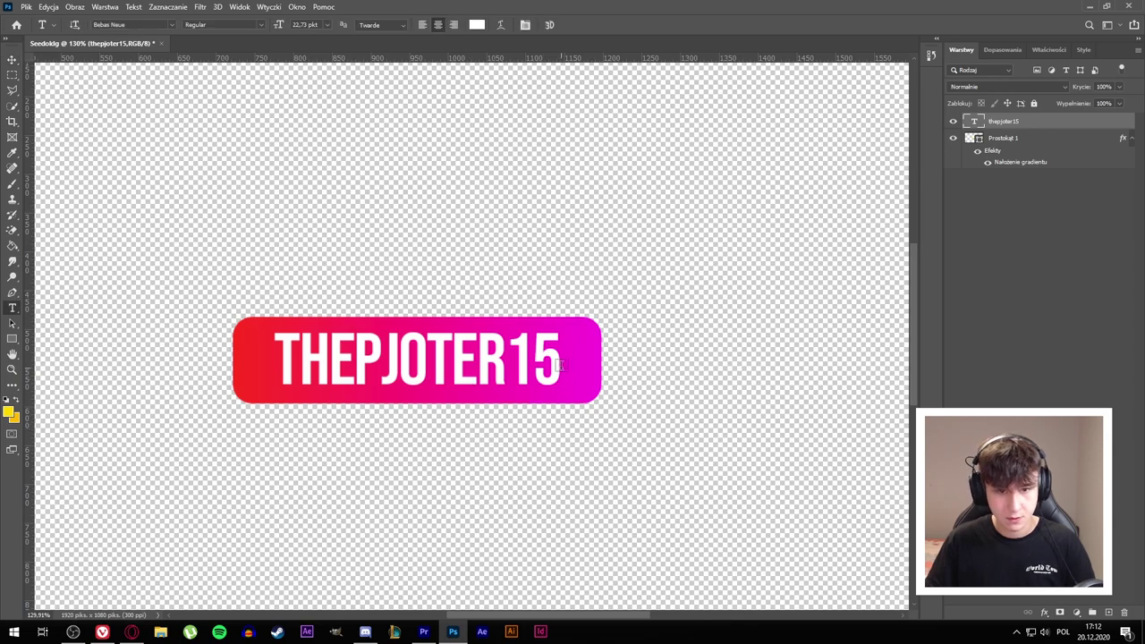
{"action": "left_click_drag", "start_coordinate": [560, 362], "coordinate": [533, 362]}
{"action": "type", "text": "6"}
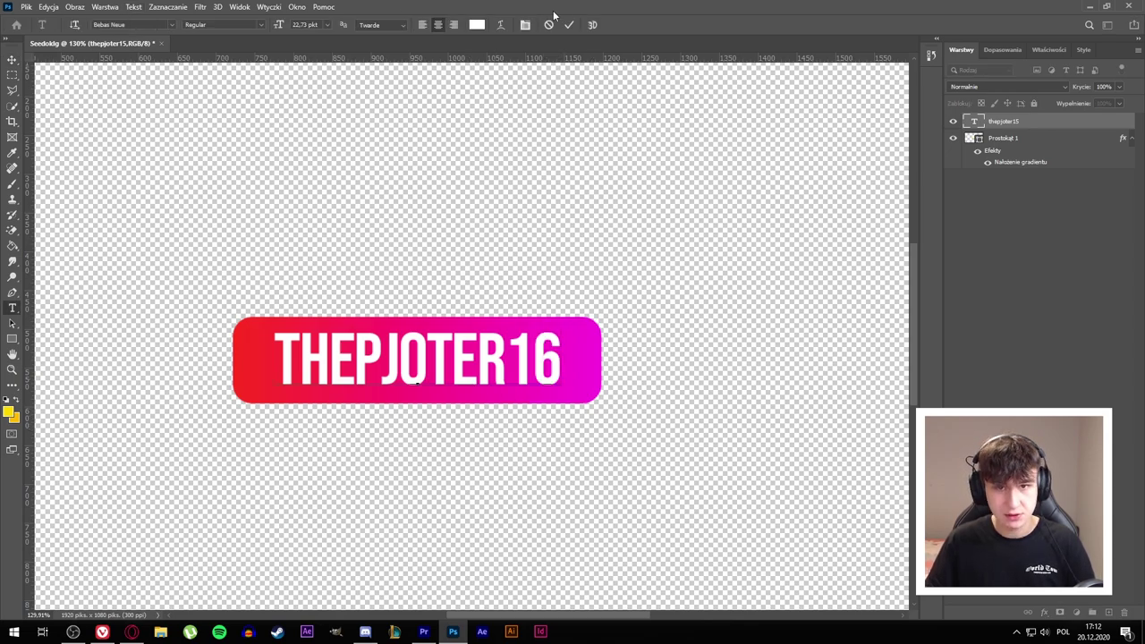
{"action": "left_click", "coordinate": [569, 25]}
{"action": "scroll", "coordinate": [480, 383], "scroll_direction": "down", "scroll_amount": 3}
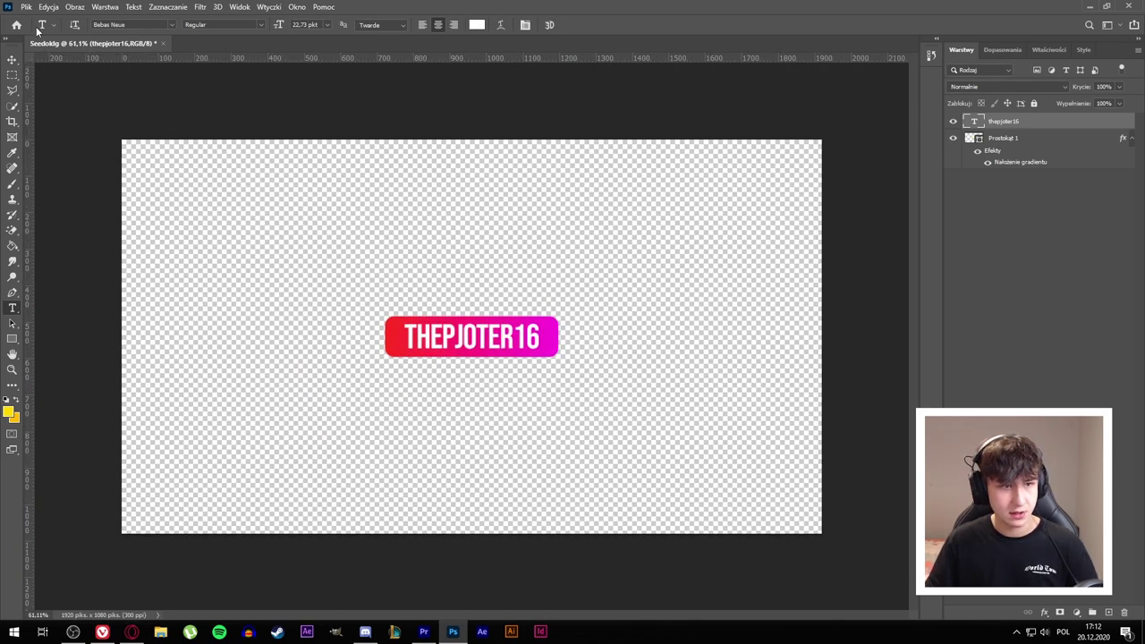
{"action": "left_click", "coordinate": [26, 7]}
Export the name badge as a PNG, then minimise Photoshop and the browser to reveal Premiere
{"action": "mouse_move", "coordinate": [169, 183]}
{"action": "left_click", "coordinate": [268, 184]}
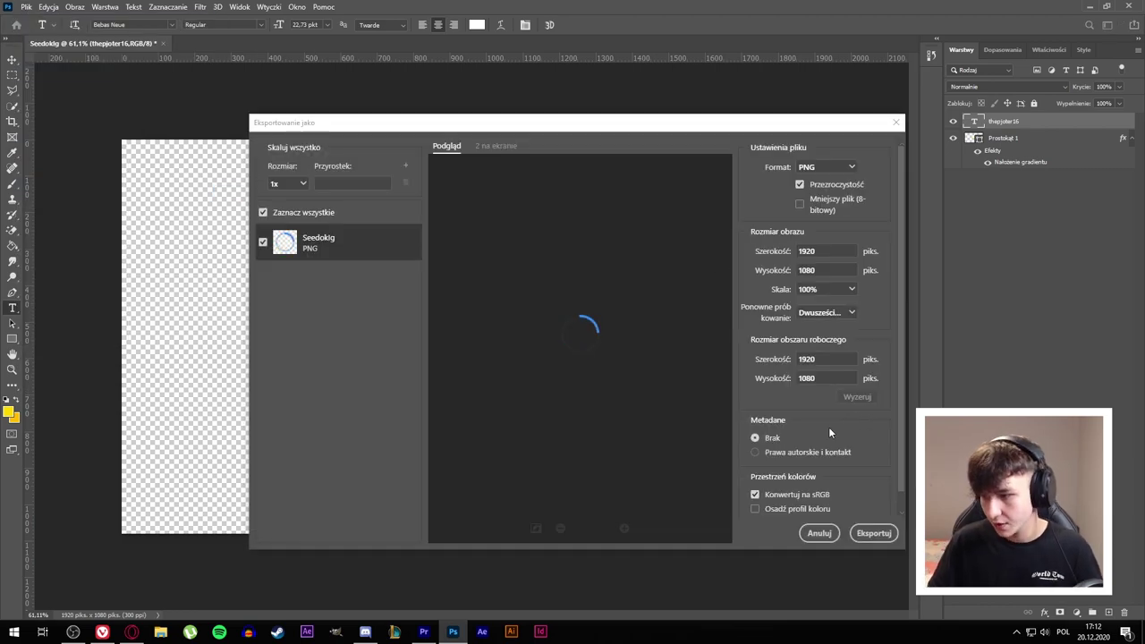
{"action": "left_click", "coordinate": [832, 167]}
{"action": "left_click", "coordinate": [814, 185]}
{"action": "key", "text": "Return"}
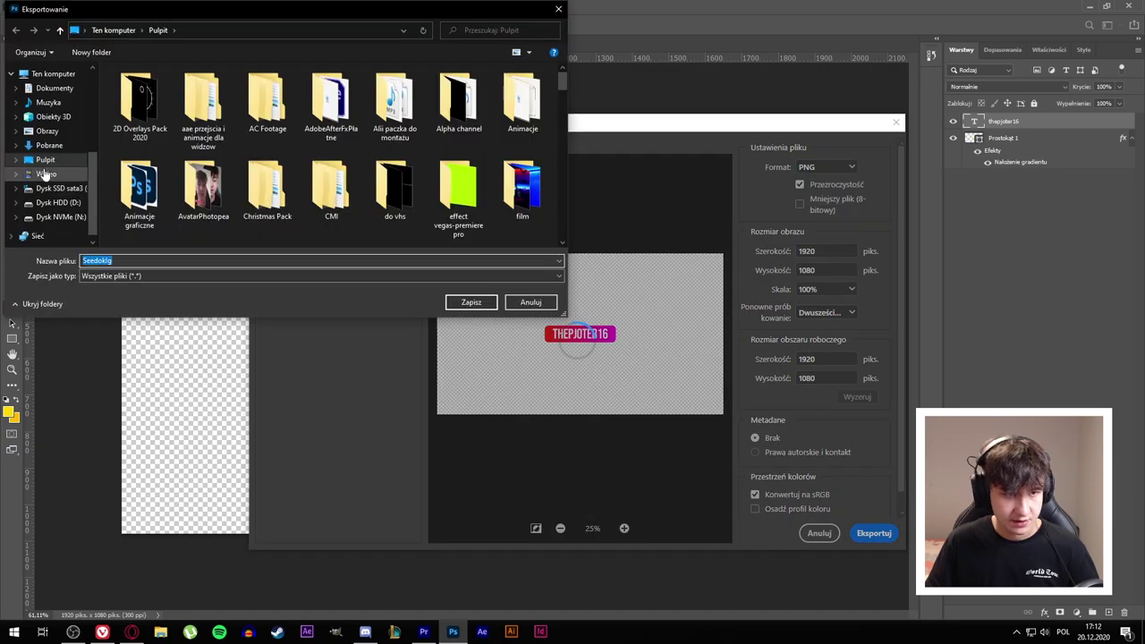
{"action": "left_click", "coordinate": [485, 307]}
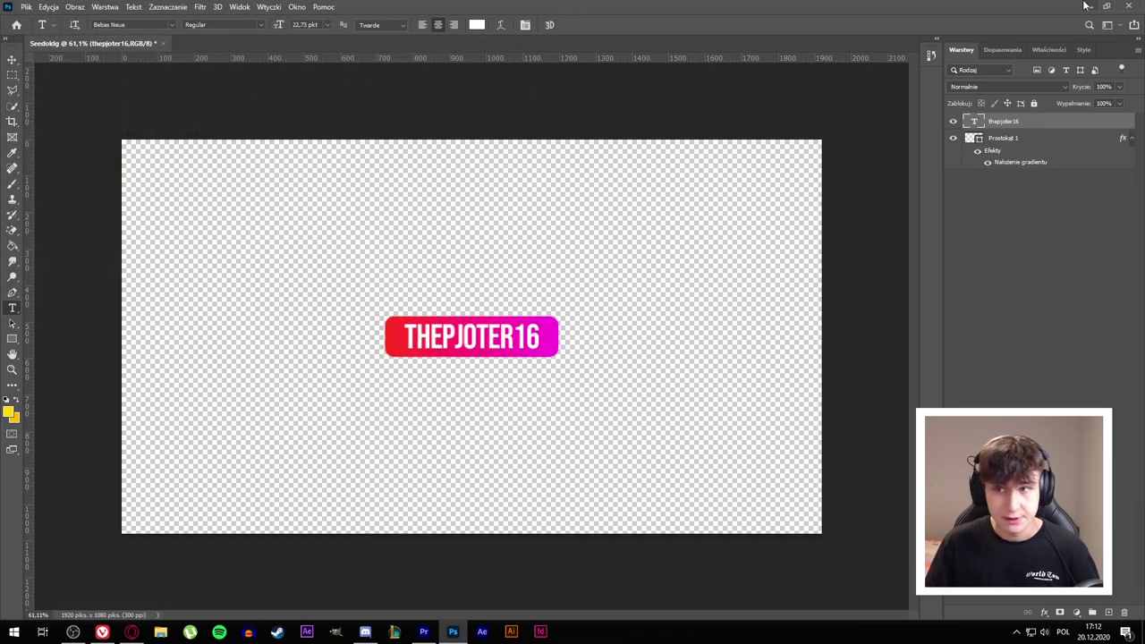
{"action": "left_click", "coordinate": [1085, 6]}
{"action": "left_click", "coordinate": [1076, 7]}
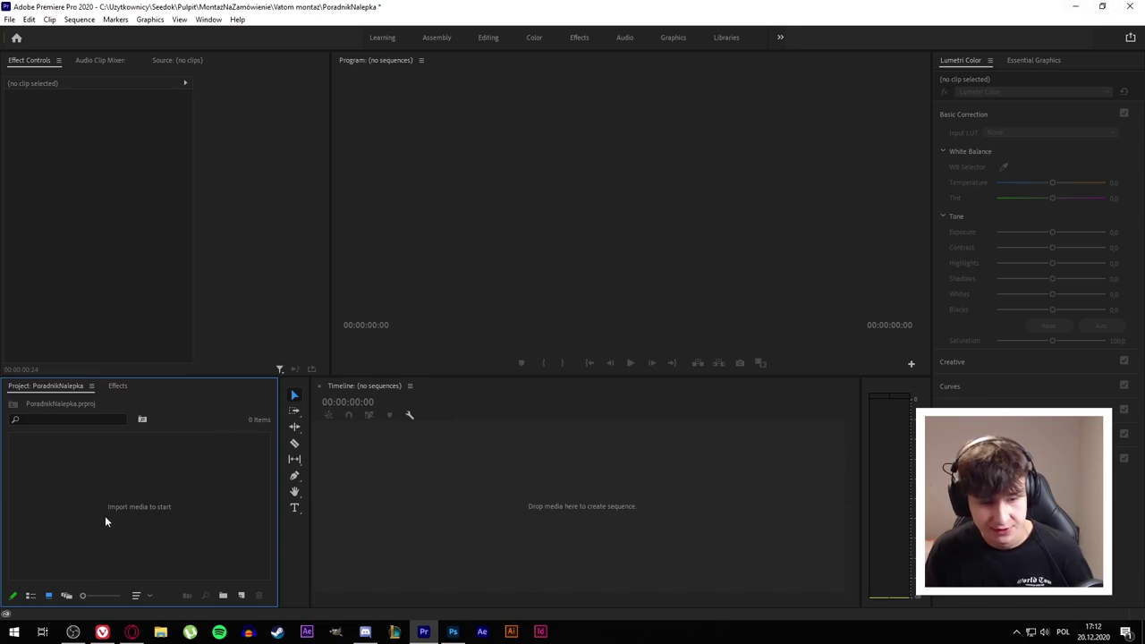
Import video-1608480544.mp4 from the desktop and drop it on the timeline as a new sequence
{"action": "key", "text": "super+d"}
{"action": "left_click_drag", "start_coordinate": [988, 383], "coordinate": [1037, 268]}
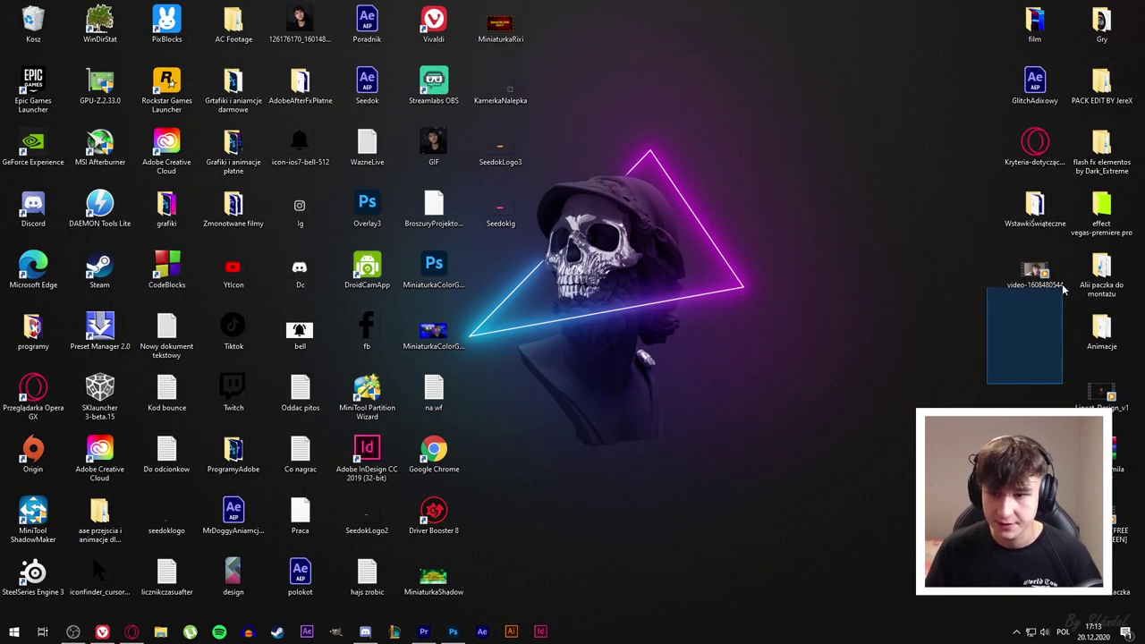
{"action": "mouse_move", "coordinate": [801, 475]}
{"action": "left_mouse_down"}
{"action": "mouse_move", "coordinate": [1037, 269]}
{"action": "mouse_move", "coordinate": [464, 641]}
{"action": "mouse_move", "coordinate": [187, 504]}
{"action": "left_mouse_up"}
{"action": "left_click_drag", "start_coordinate": [79, 461], "coordinate": [444, 505]}
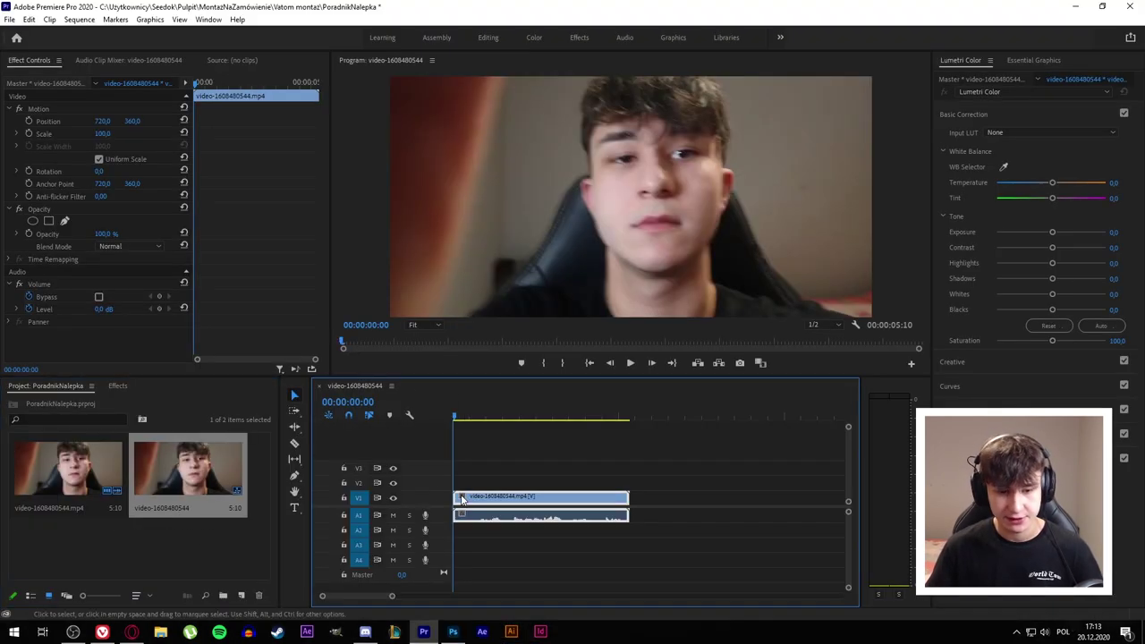
{"action": "key", "text": "minus"}
{"action": "key", "text": "minus"}
{"action": "key", "text": "minus"}
{"action": "key", "text": "minus"}
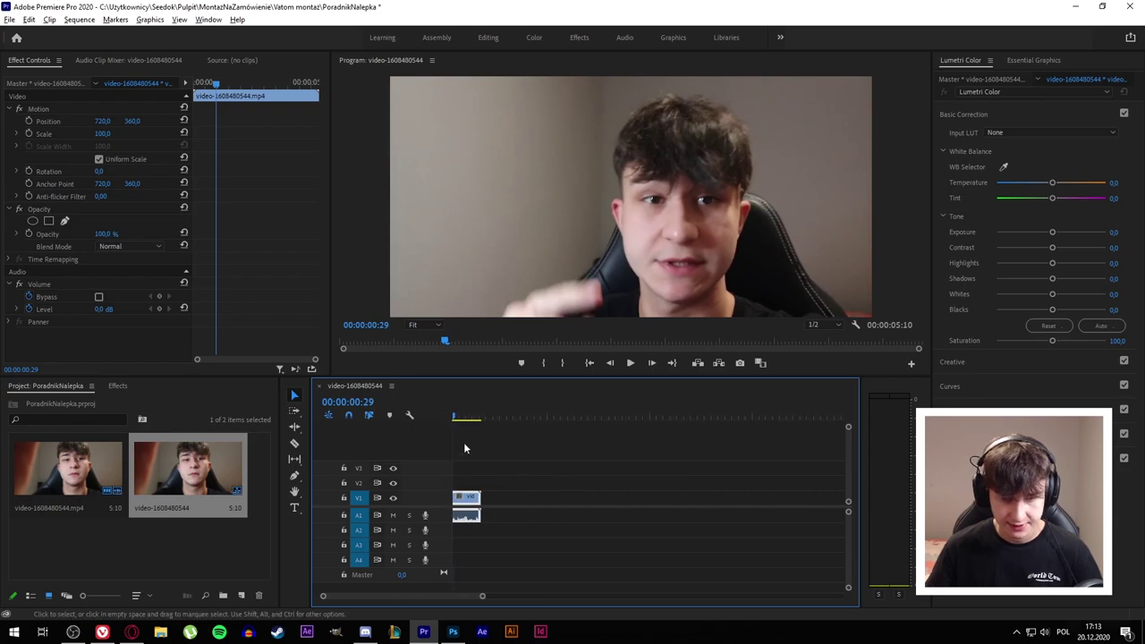
{"action": "key", "text": "equal"}
{"action": "key", "text": "equal"}
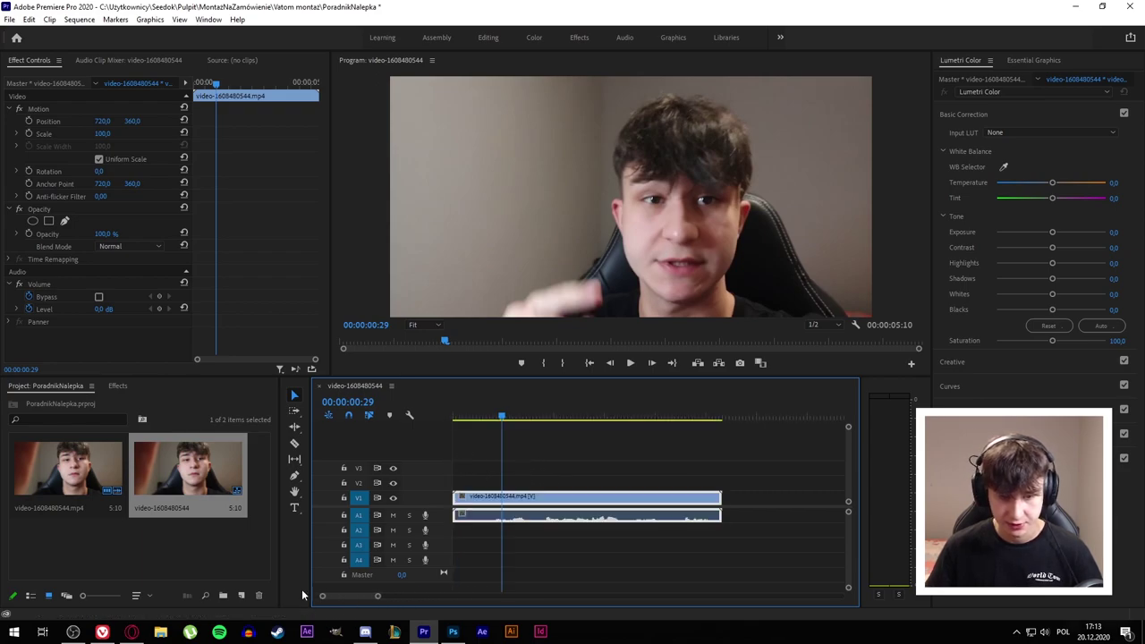
{"action": "key", "text": "Home"}
{"action": "key", "text": "space"}
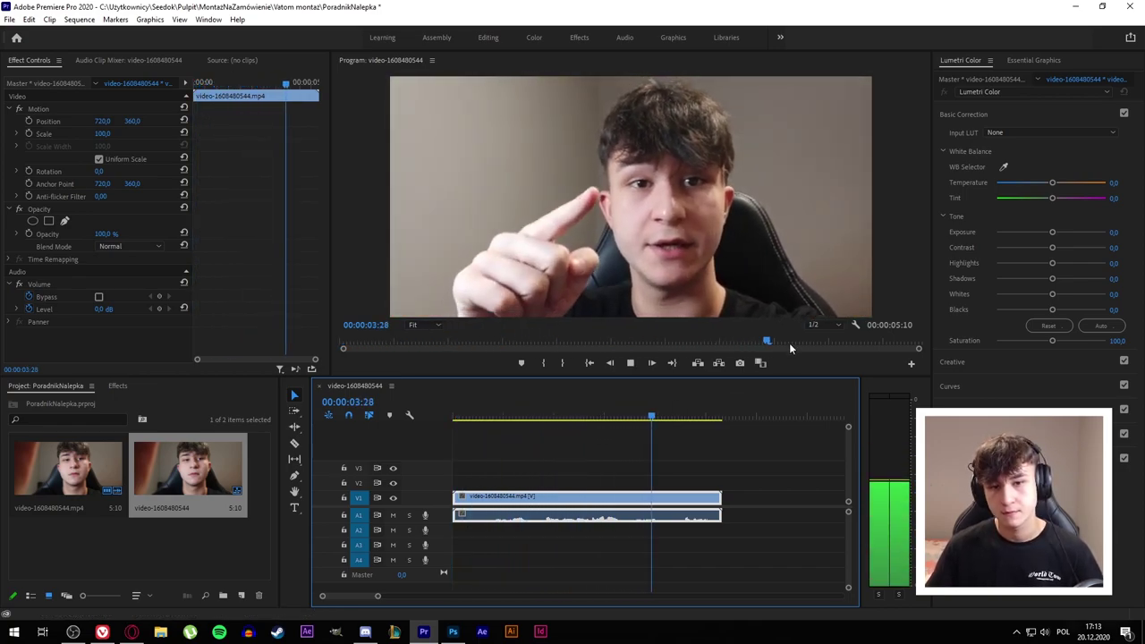
{"action": "key", "text": "space"}
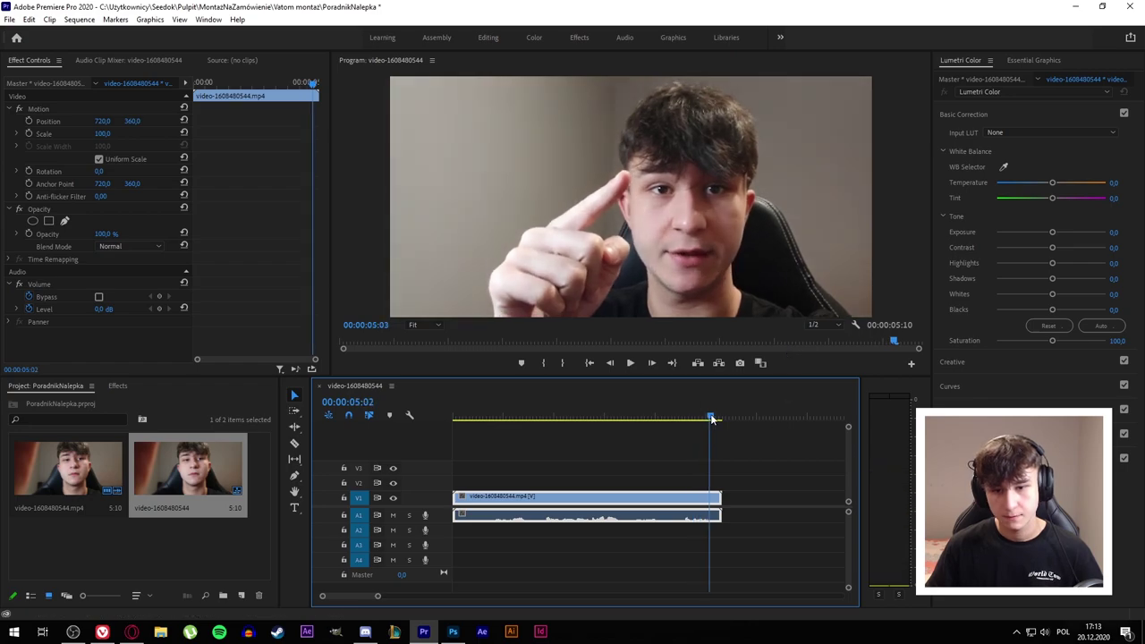
{"action": "left_click", "coordinate": [509, 414]}
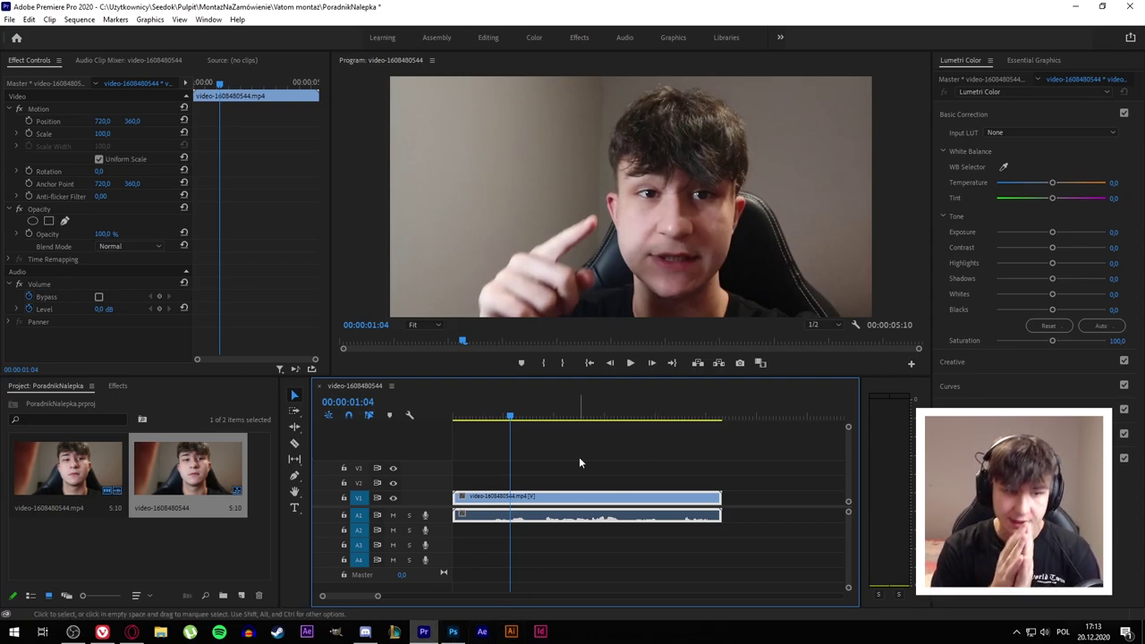
{"action": "left_click", "coordinate": [530, 418]}
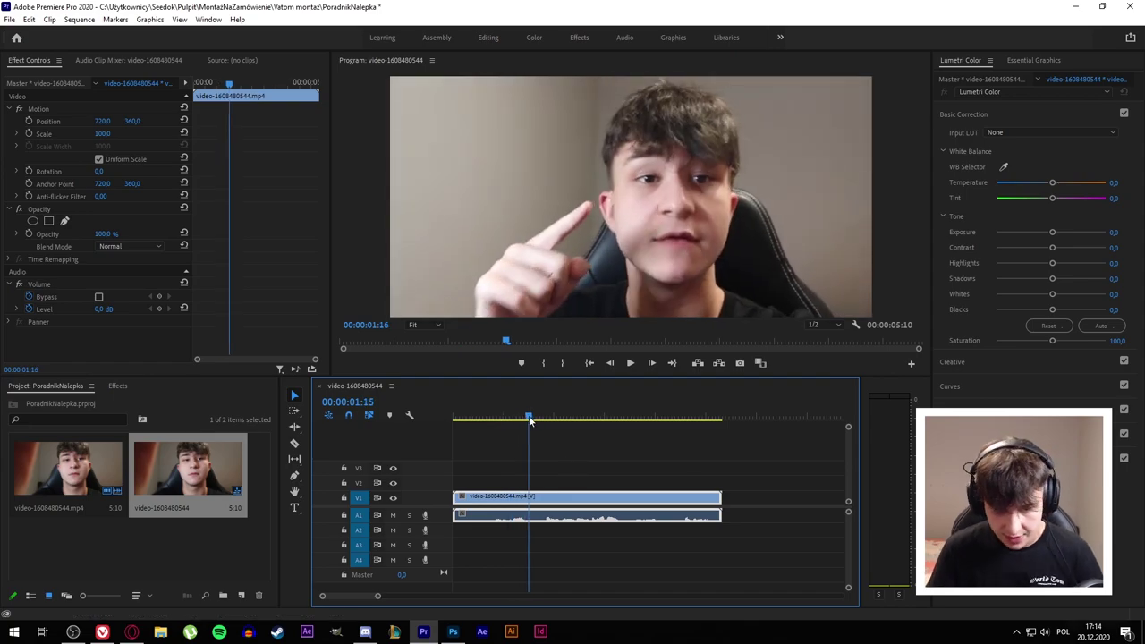
{"action": "left_click_drag", "start_coordinate": [529, 419], "coordinate": [534, 418]}
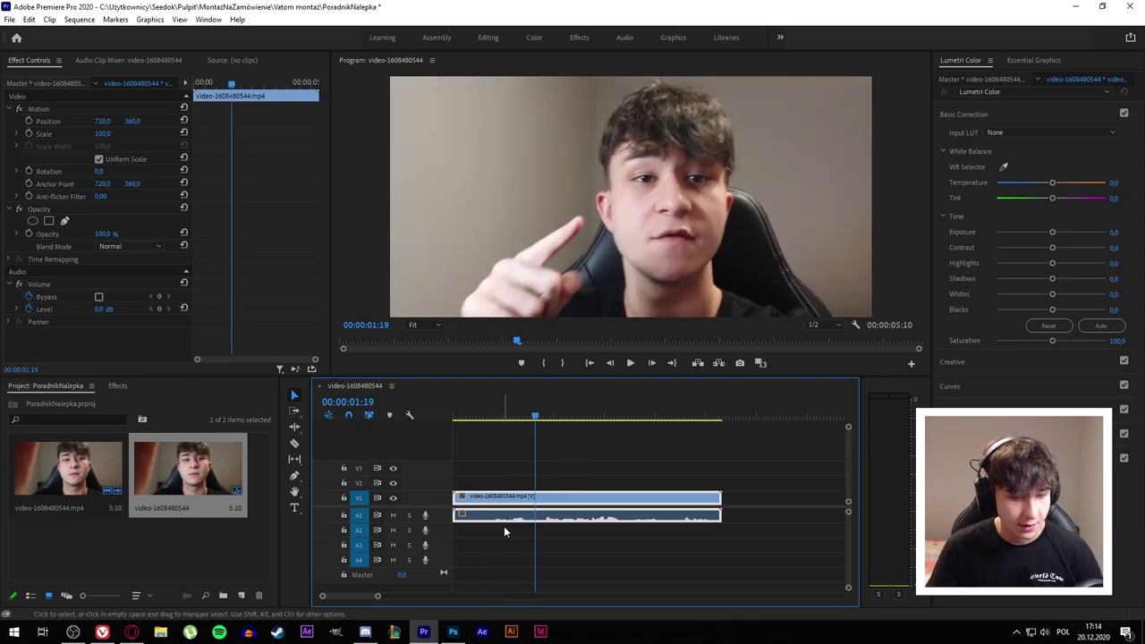
{"action": "left_click_drag", "start_coordinate": [537, 418], "coordinate": [480, 419]}
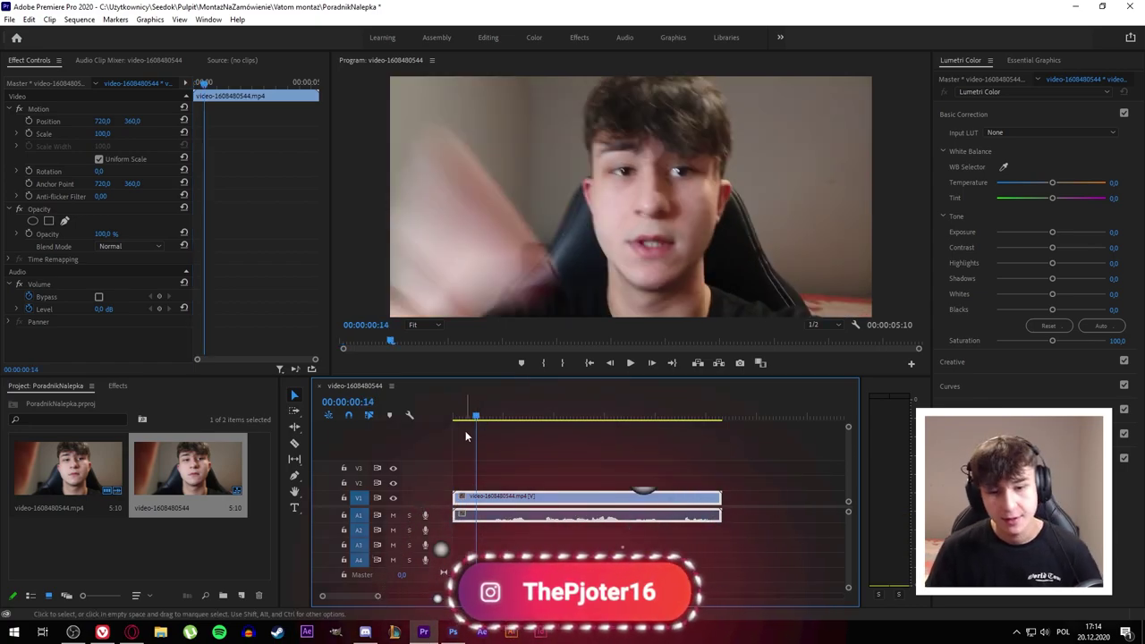
{"action": "left_click", "coordinate": [486, 418]}
Replace the timeline clip with an After Effects composition, launching After Effects
{"action": "right_click", "coordinate": [528, 497]}
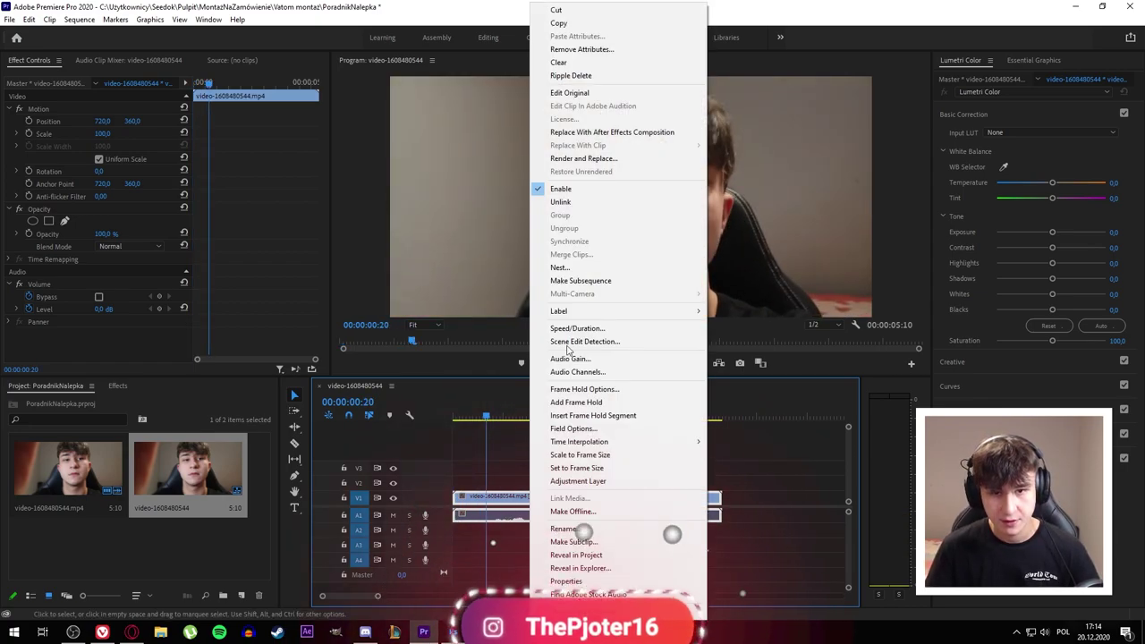
{"action": "left_click", "coordinate": [596, 137]}
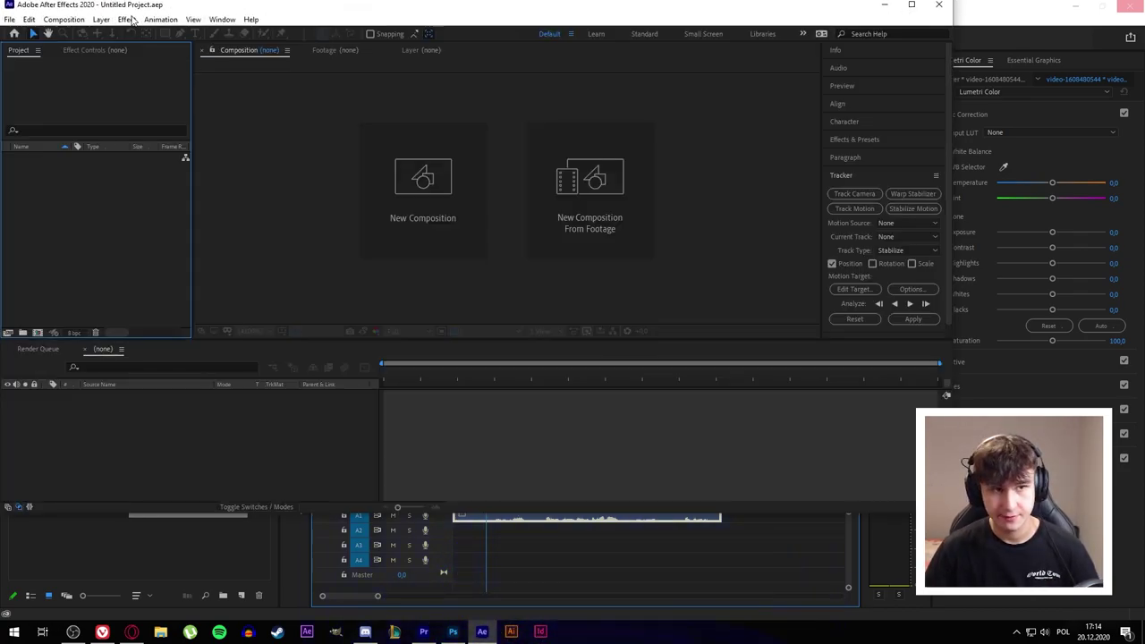
Save the After Effects project to the Desktop as PoradnikNalepka.aep
{"action": "key", "text": "ctrl+s"}
{"action": "left_click", "coordinate": [44, 185]}
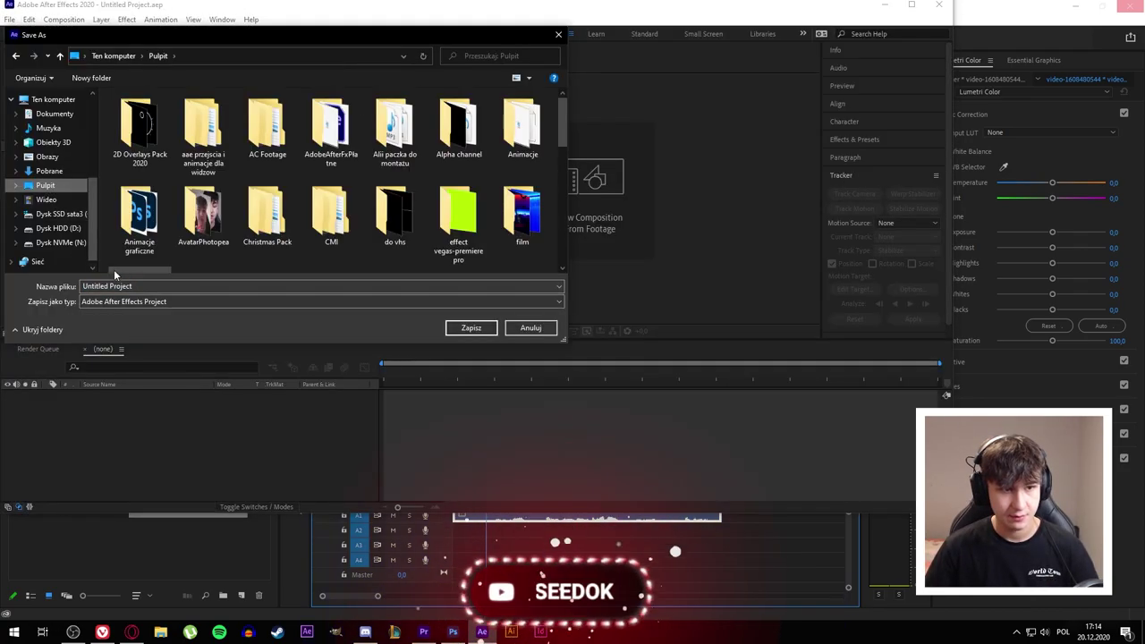
{"action": "type", "text": "Poradnik"}
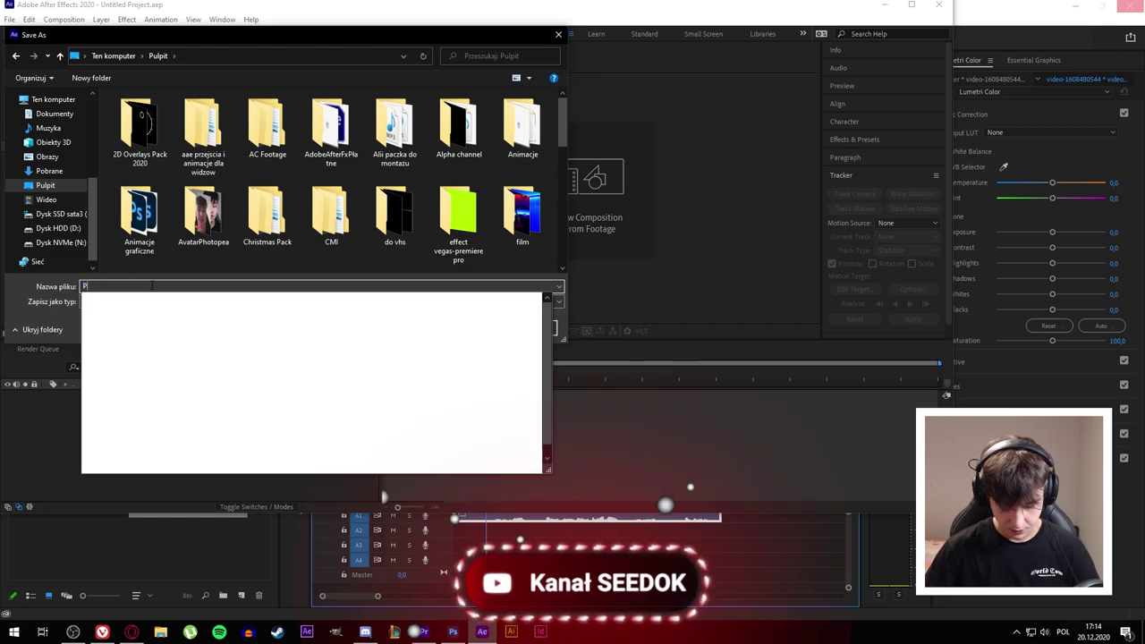
{"action": "type", "text": "Nalepka"}
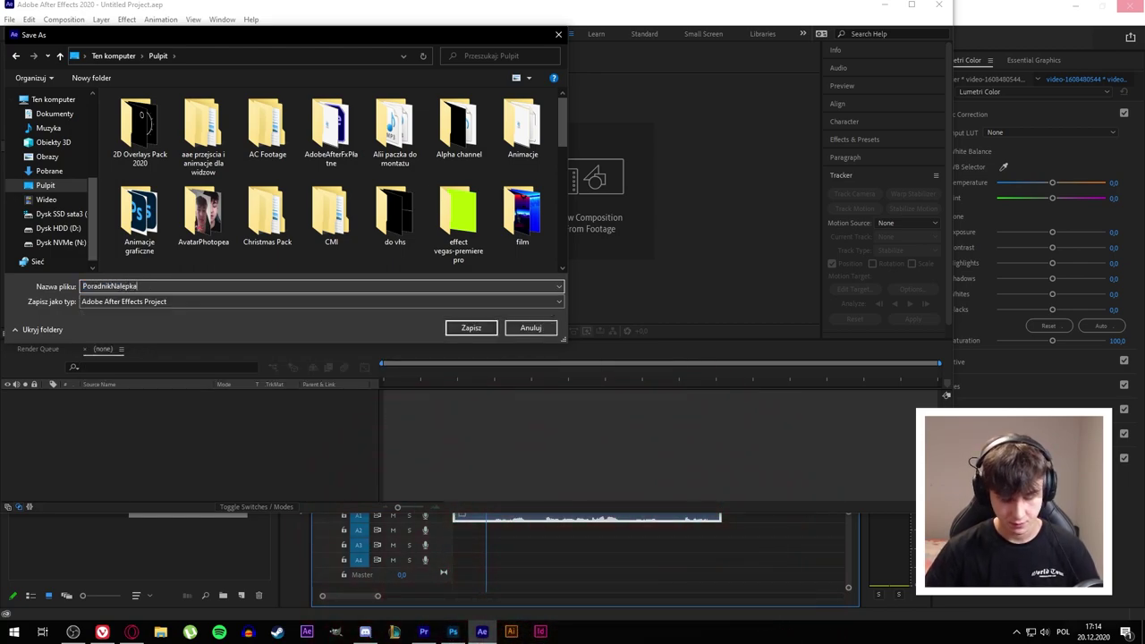
{"action": "key", "text": "Return"}
Maximise After Effects and scrub the linked composition to about one second
{"action": "mouse_move", "coordinate": [795, 5]}
{"action": "left_mouse_down"}
{"action": "mouse_move", "coordinate": [899, 282]}
{"action": "mouse_move", "coordinate": [935, 616]}
{"action": "mouse_move", "coordinate": [921, 612]}
{"action": "left_mouse_up"}
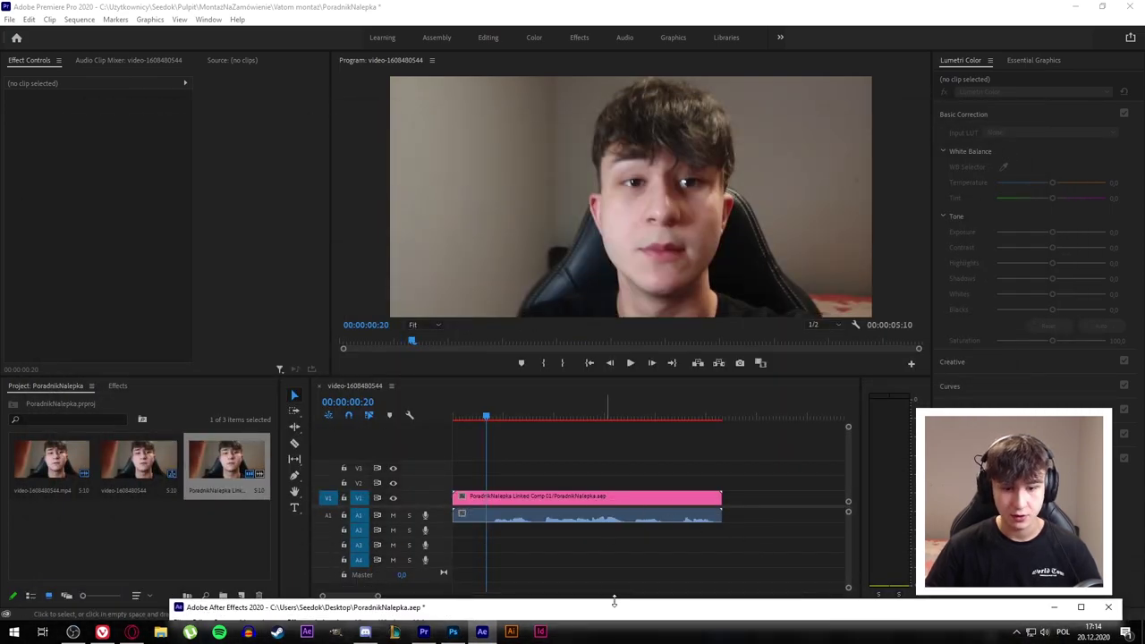
{"action": "left_click_drag", "start_coordinate": [612, 607], "coordinate": [543, 173]}
{"action": "left_click", "coordinate": [1017, 174]}
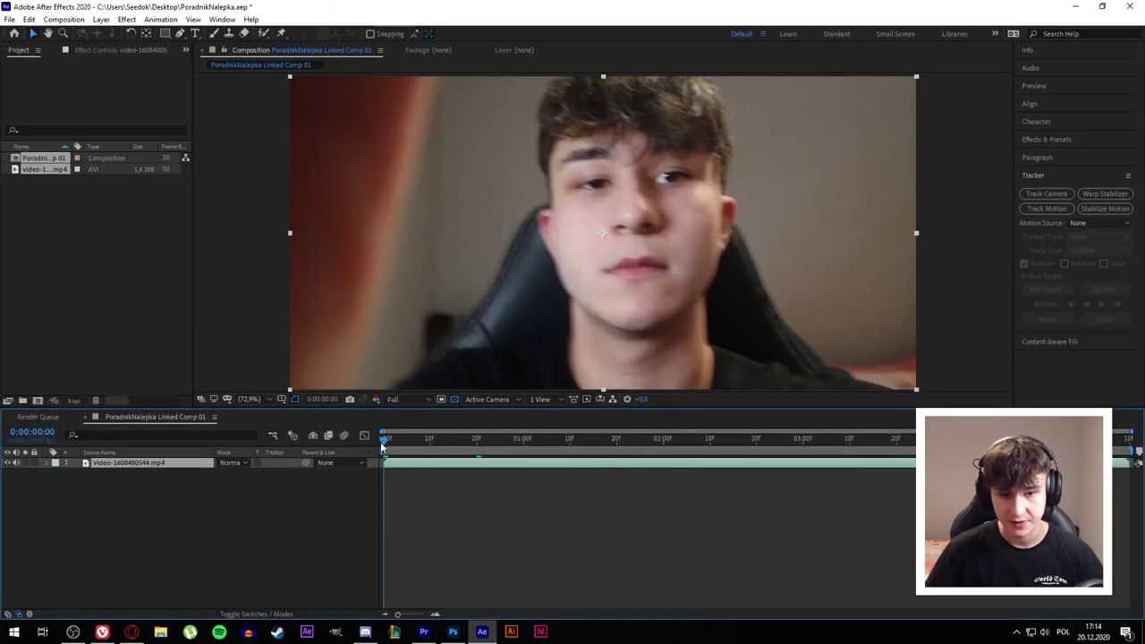
{"action": "left_click_drag", "start_coordinate": [382, 445], "coordinate": [490, 438]}
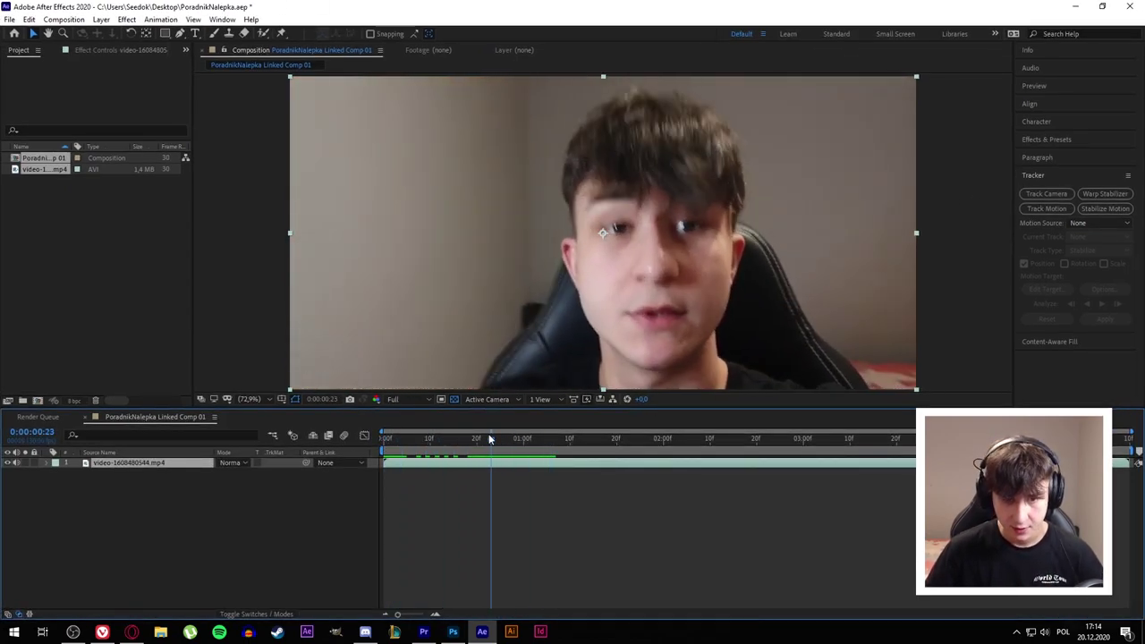
{"action": "left_click_drag", "start_coordinate": [490, 439], "coordinate": [536, 439]}
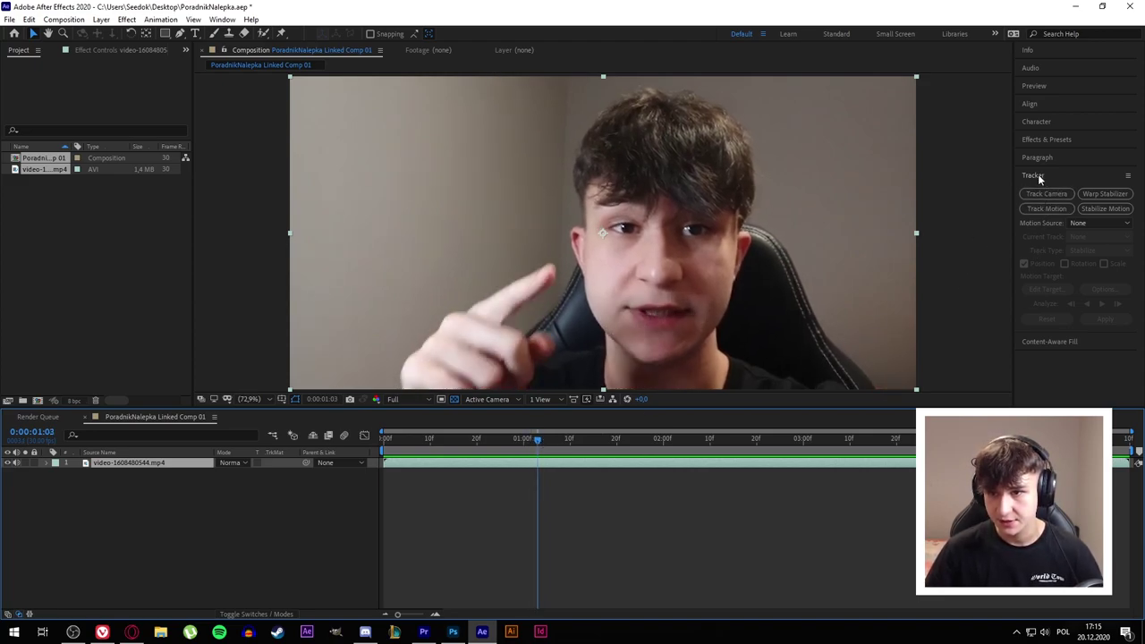
{"action": "left_click", "coordinate": [222, 19]}
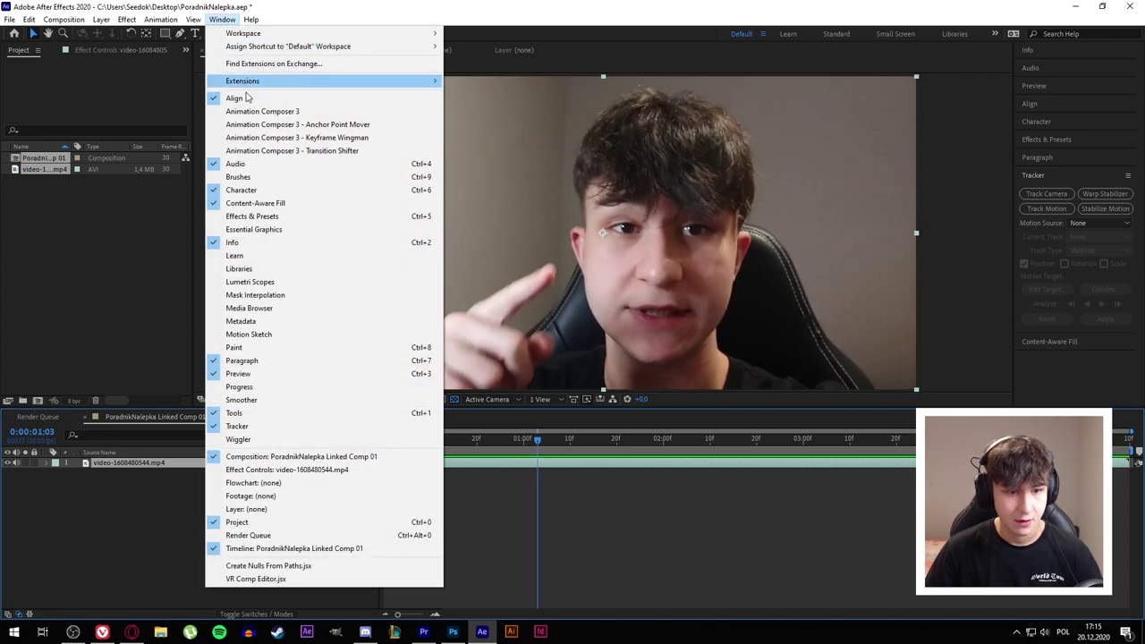
Start Track Motion on the video layer and place Track Point 1 over the fingertip
{"action": "left_click", "coordinate": [237, 425]}
{"action": "left_click", "coordinate": [1044, 210]}
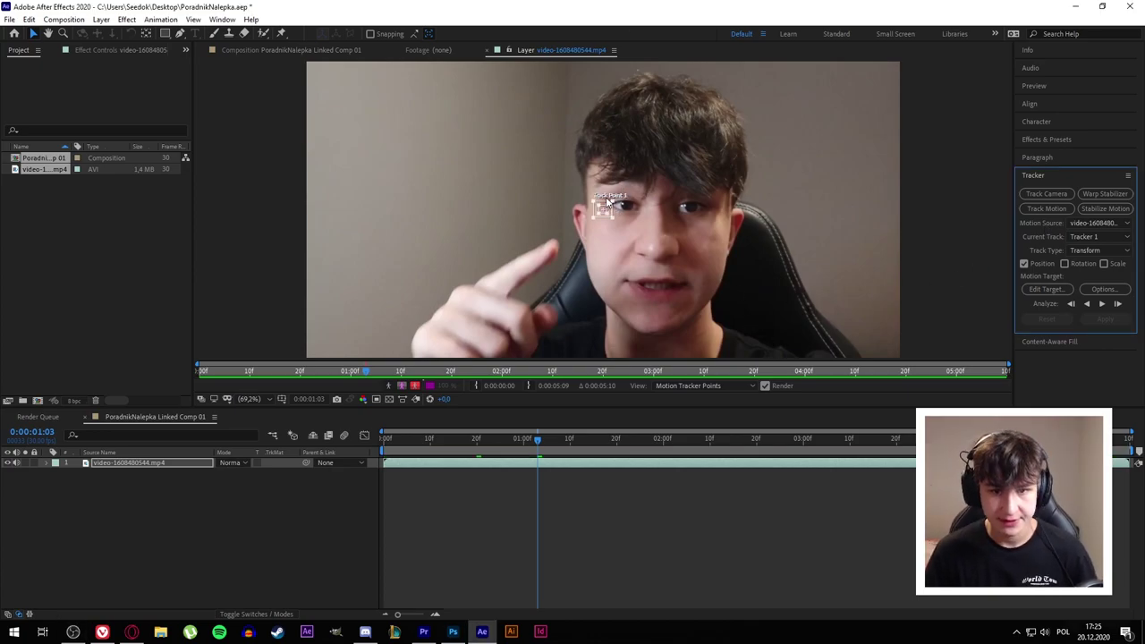
{"action": "scroll", "coordinate": [597, 212], "scroll_direction": "up", "scroll_amount": 3}
{"action": "scroll", "coordinate": [617, 234], "scroll_direction": "down", "scroll_amount": 2}
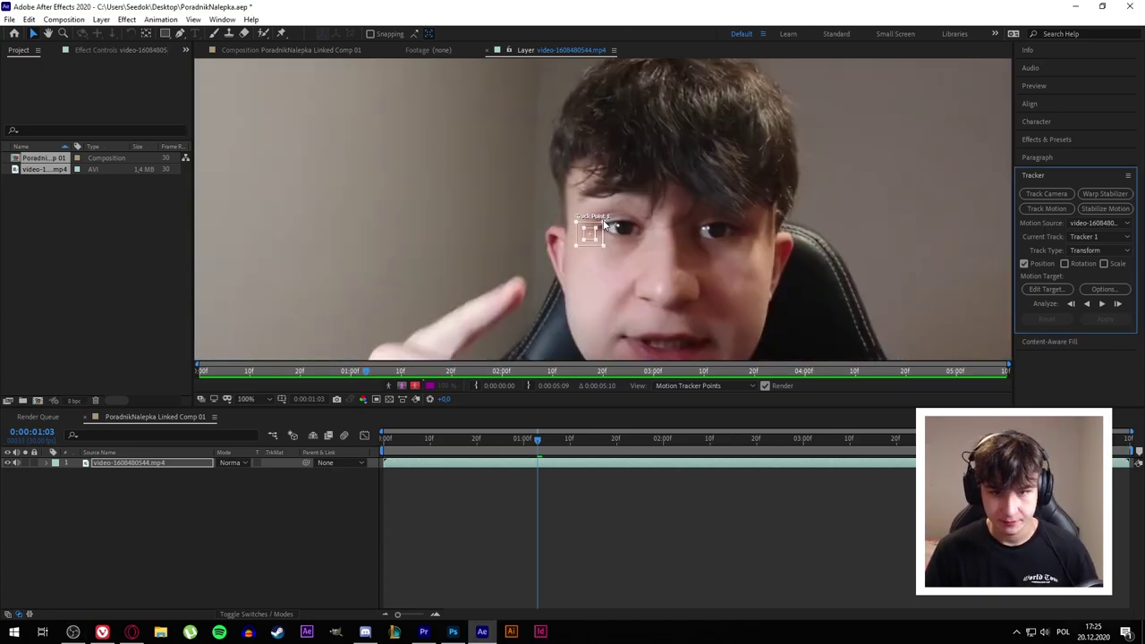
{"action": "left_click_drag", "start_coordinate": [605, 222], "coordinate": [651, 205]}
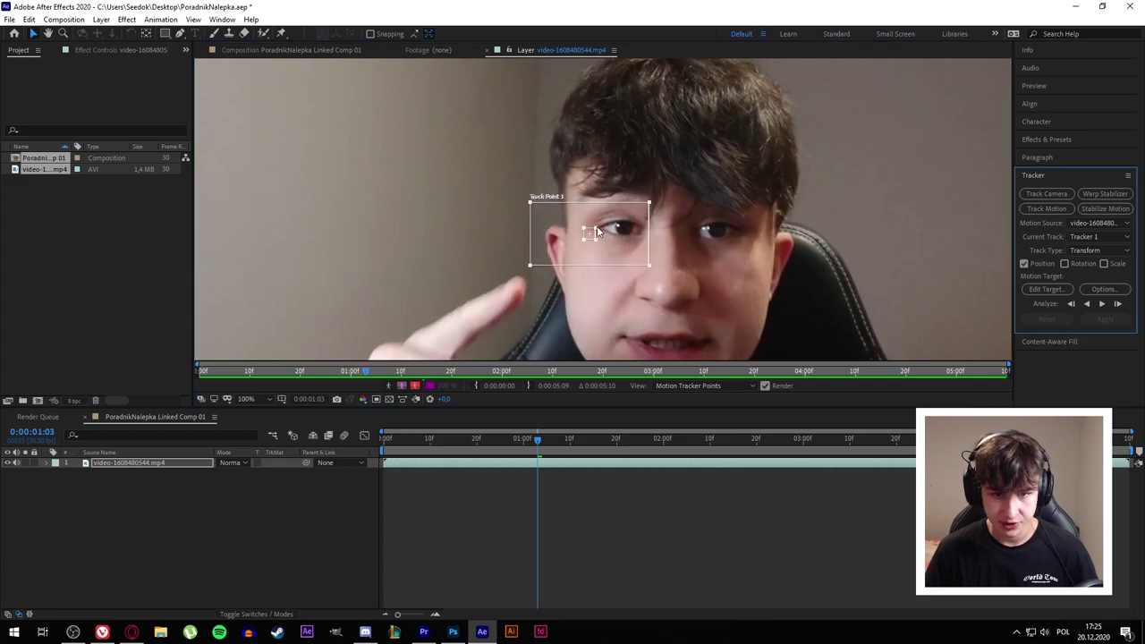
{"action": "scroll", "coordinate": [597, 231], "scroll_direction": "down", "scroll_amount": 2}
{"action": "scroll", "coordinate": [628, 253], "scroll_direction": "up", "scroll_amount": 4}
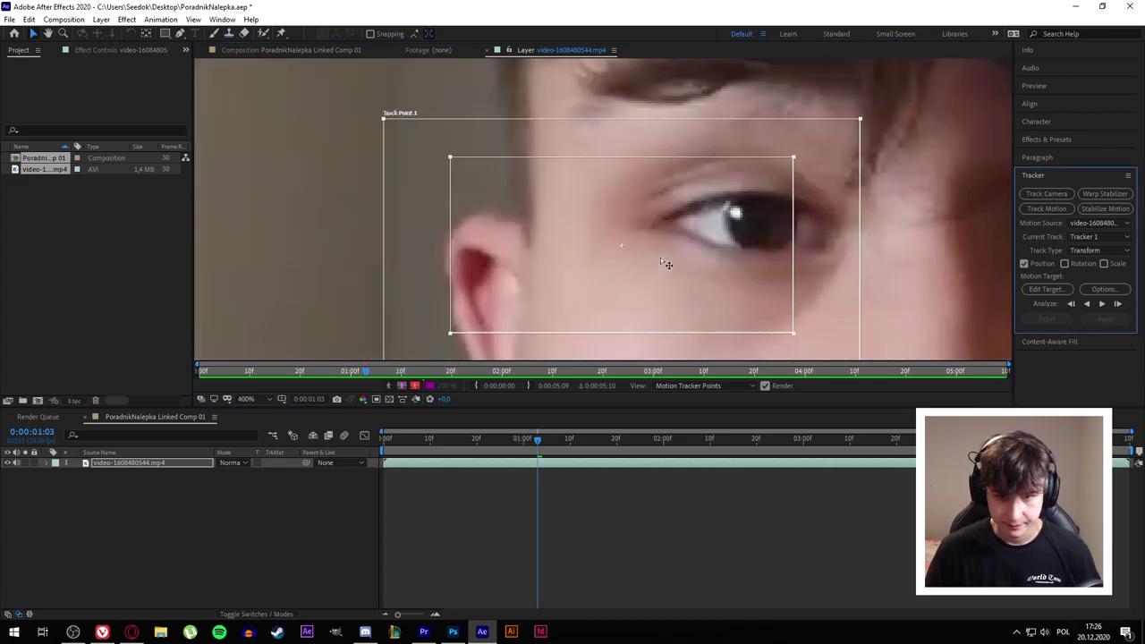
{"action": "scroll", "coordinate": [585, 236], "scroll_direction": "down", "scroll_amount": 4}
{"action": "left_click_drag", "start_coordinate": [587, 247], "coordinate": [478, 313]}
Resize Track Point 1's search region to fit snugly around the fingertip
{"action": "scroll", "coordinate": [447, 336], "scroll_direction": "up", "scroll_amount": 2}
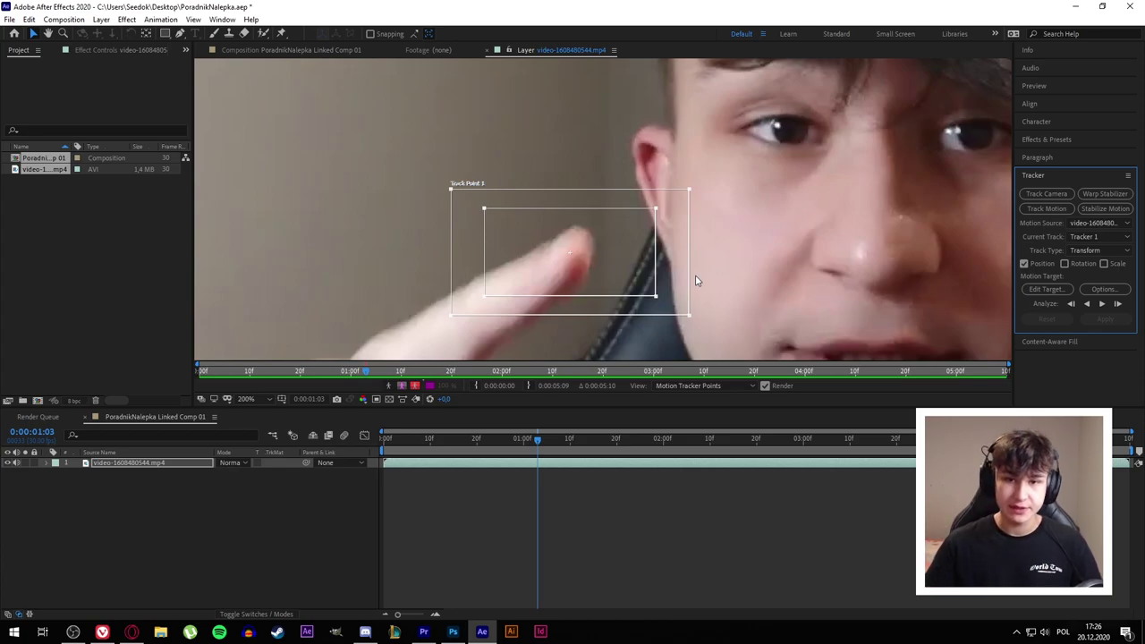
{"action": "mouse_move", "coordinate": [690, 192]}
{"action": "left_mouse_down"}
{"action": "mouse_move", "coordinate": [678, 148]}
{"action": "mouse_move", "coordinate": [718, 196]}
{"action": "mouse_move", "coordinate": [709, 176]}
{"action": "left_mouse_up"}
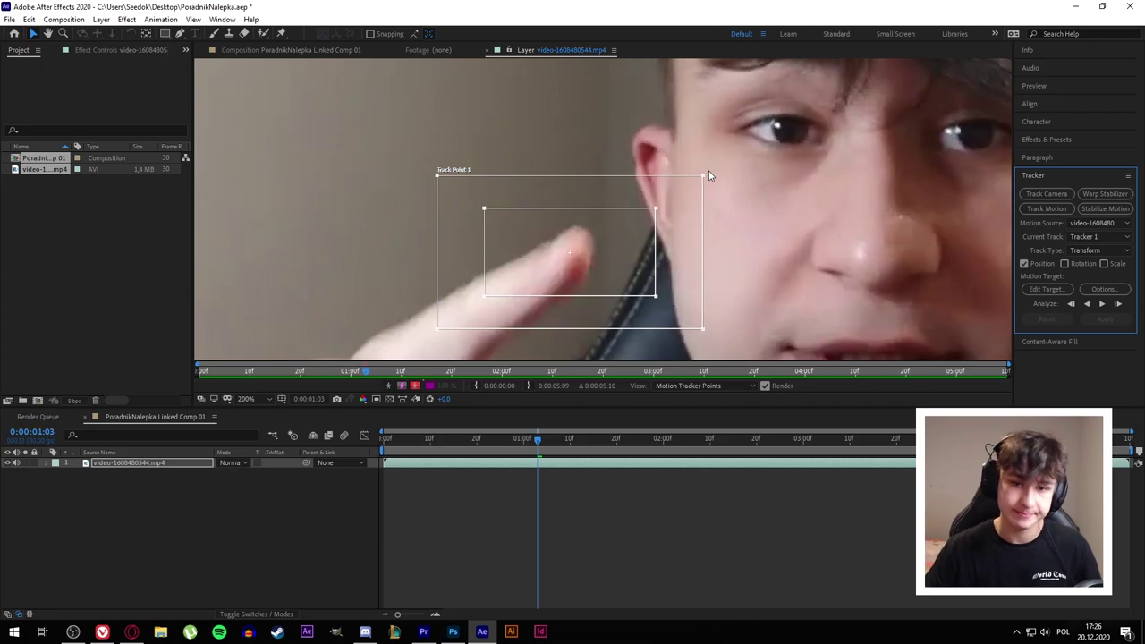
{"action": "scroll", "coordinate": [682, 161], "scroll_direction": "down", "scroll_amount": 1}
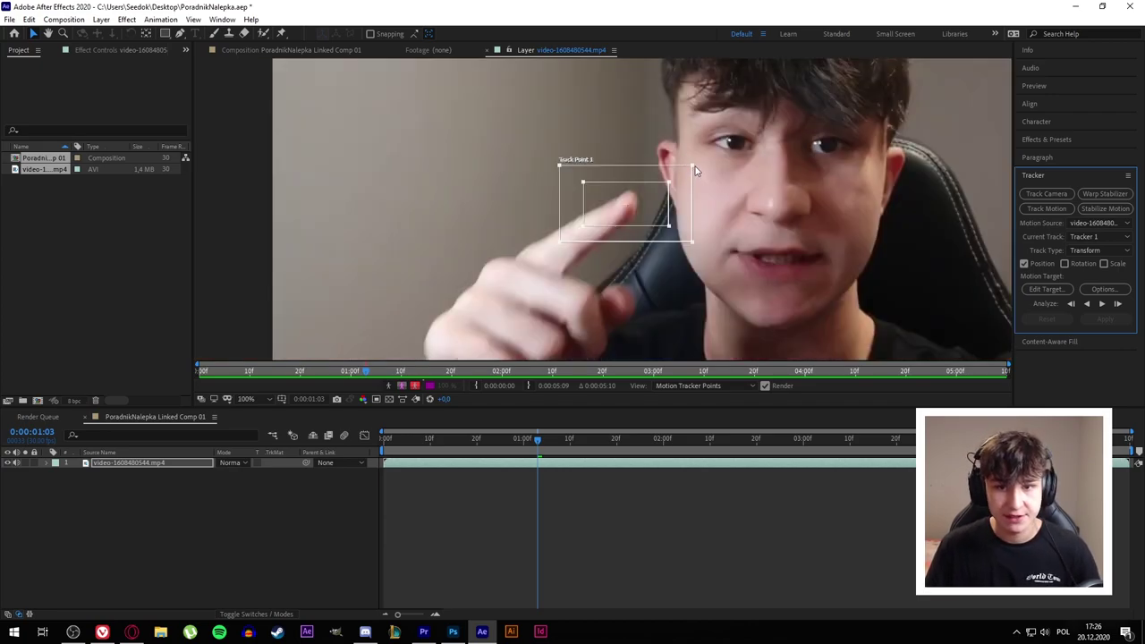
{"action": "left_click_drag", "start_coordinate": [697, 169], "coordinate": [688, 173]}
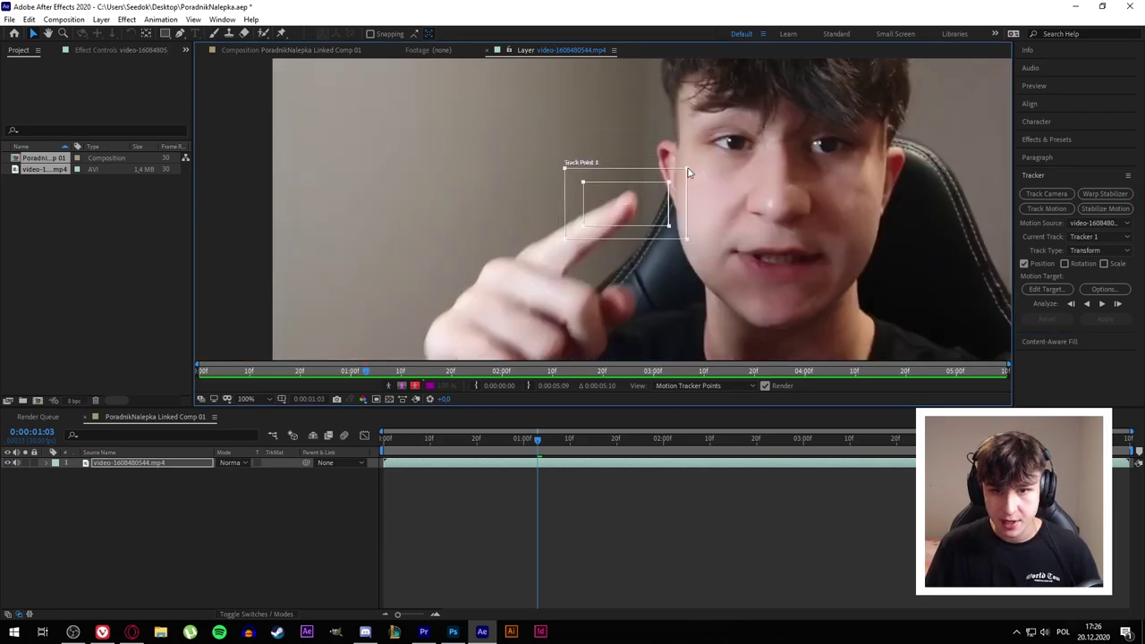
{"action": "left_click_drag", "start_coordinate": [686, 172], "coordinate": [678, 178]}
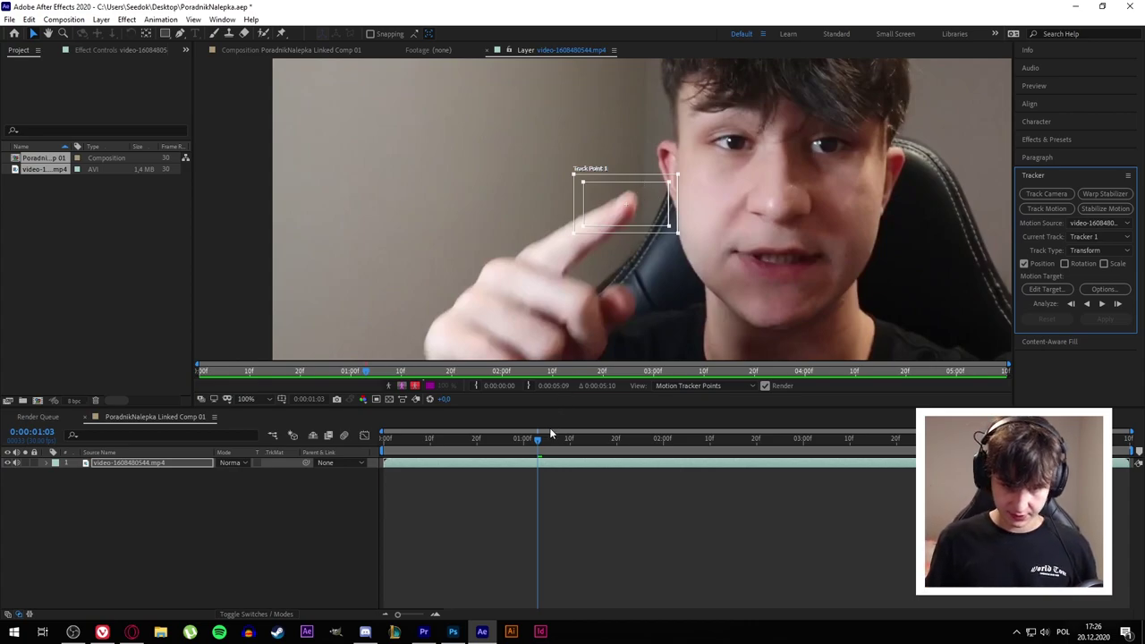
Analyze Tracker 1 forward to 0:00:04:08, then place Tracker 2's track point over the eye
{"action": "left_click", "coordinate": [1103, 305]}
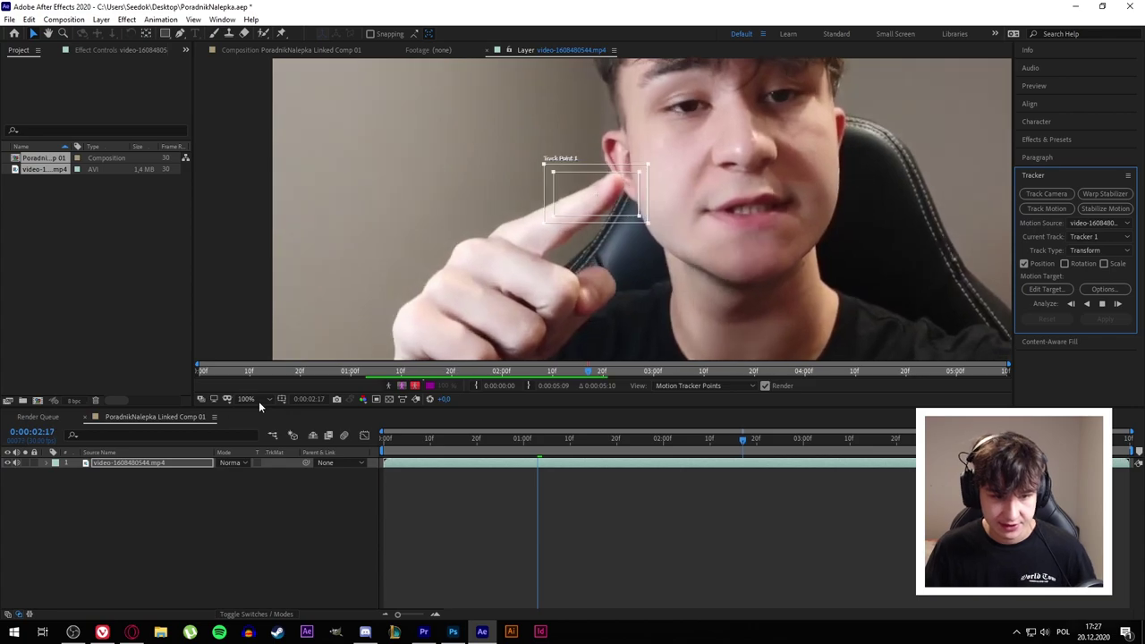
{"action": "key", "text": "shift+slash"}
{"action": "left_click", "coordinate": [1105, 305]}
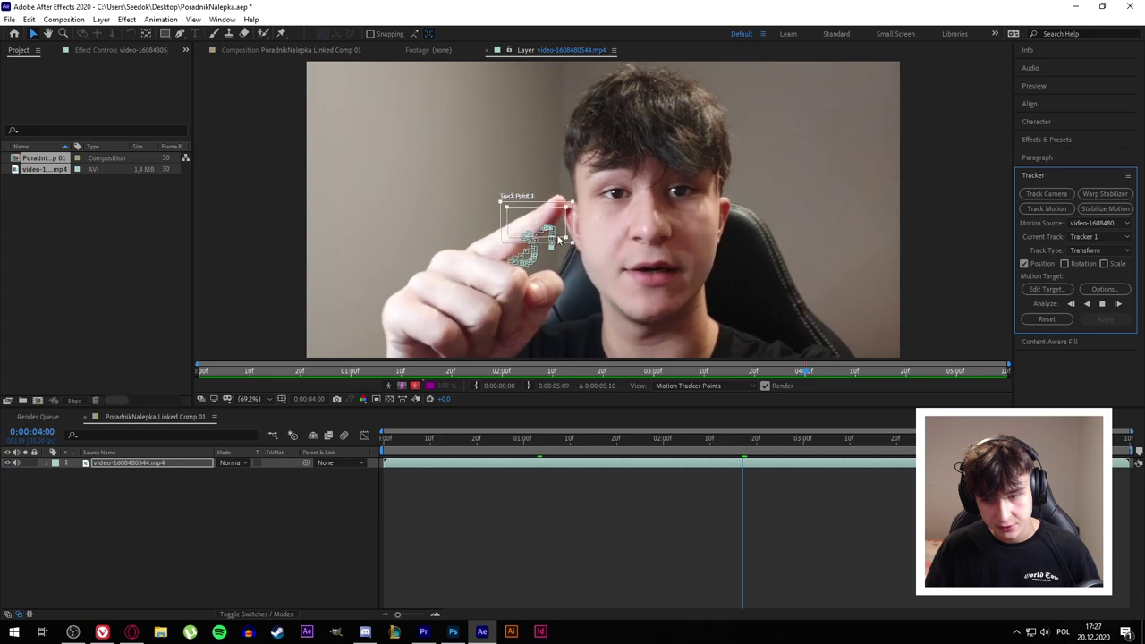
{"action": "left_click", "coordinate": [872, 288]}
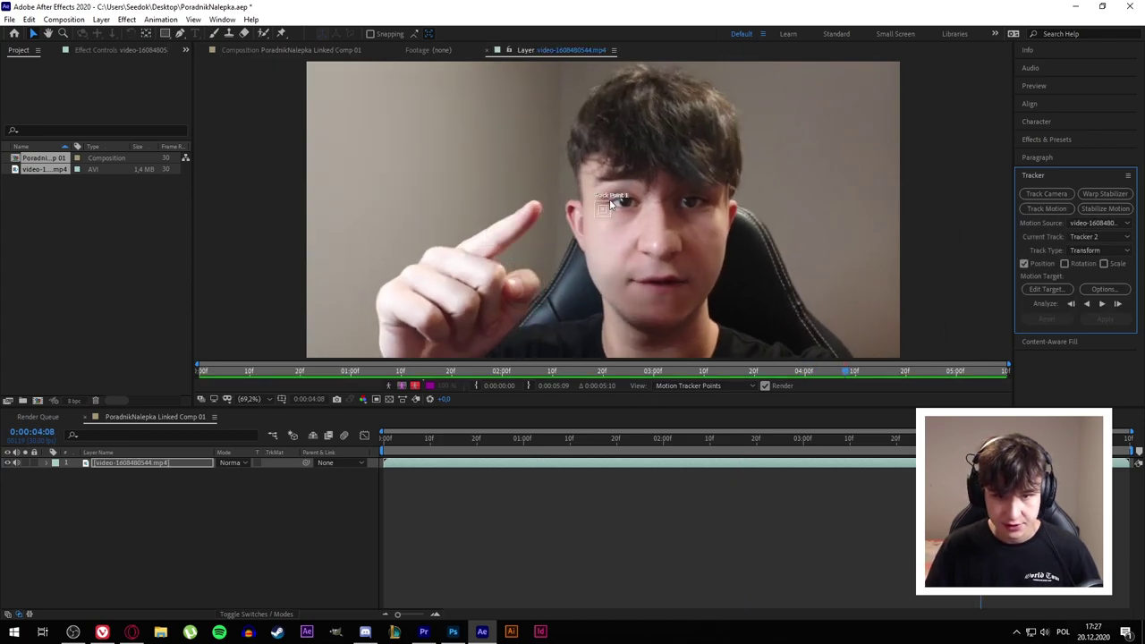
{"action": "mouse_move", "coordinate": [610, 205]}
{"action": "left_mouse_down"}
{"action": "mouse_move", "coordinate": [674, 175]}
{"action": "mouse_move", "coordinate": [647, 181]}
{"action": "mouse_move", "coordinate": [669, 182]}
{"action": "left_mouse_up"}
Put Tracker 2's point on the fingertip, widen its search region, and analyse forward to 0:00:05:09
{"action": "left_click_drag", "start_coordinate": [615, 214], "coordinate": [539, 207]}
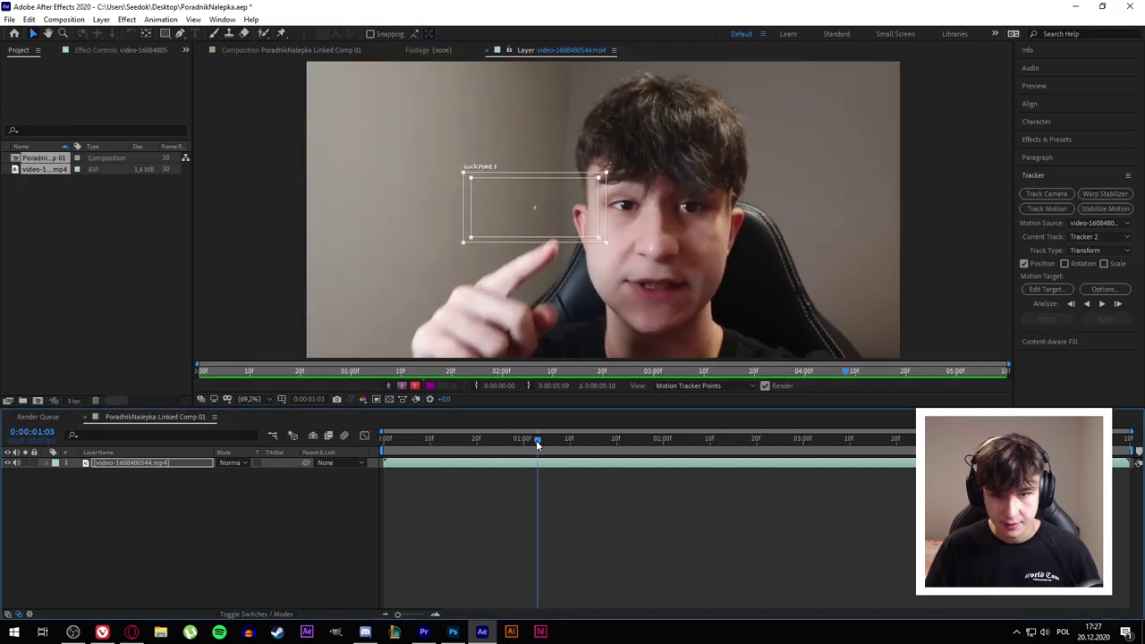
{"action": "left_click_drag", "start_coordinate": [591, 438], "coordinate": [532, 438]}
{"action": "left_click_drag", "start_coordinate": [542, 219], "coordinate": [557, 272]}
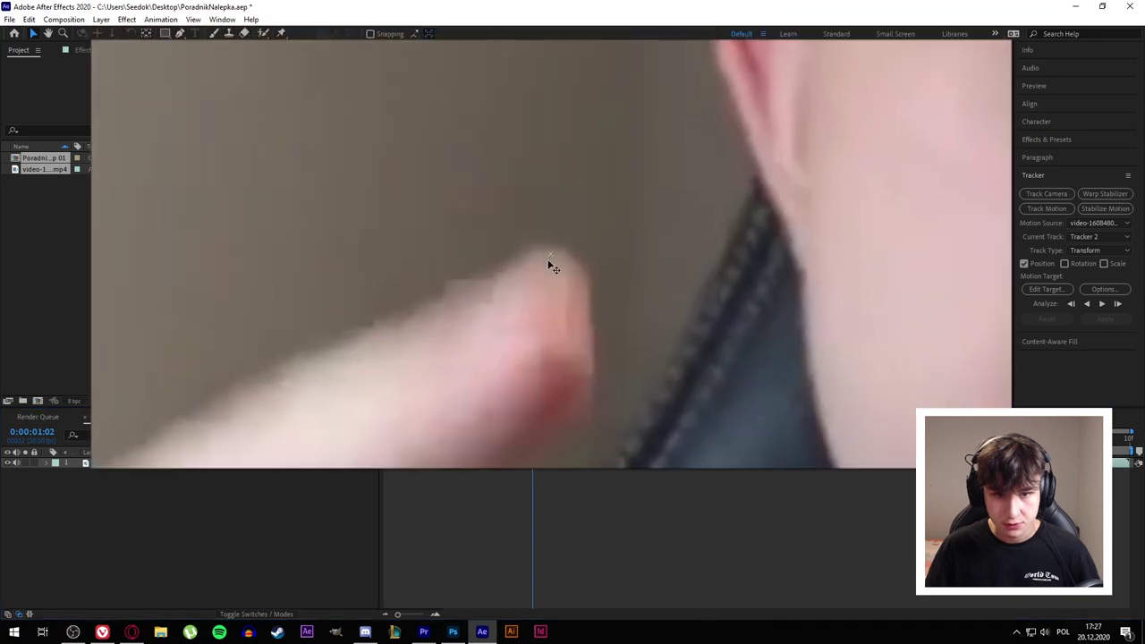
{"action": "left_click", "coordinate": [1106, 304]}
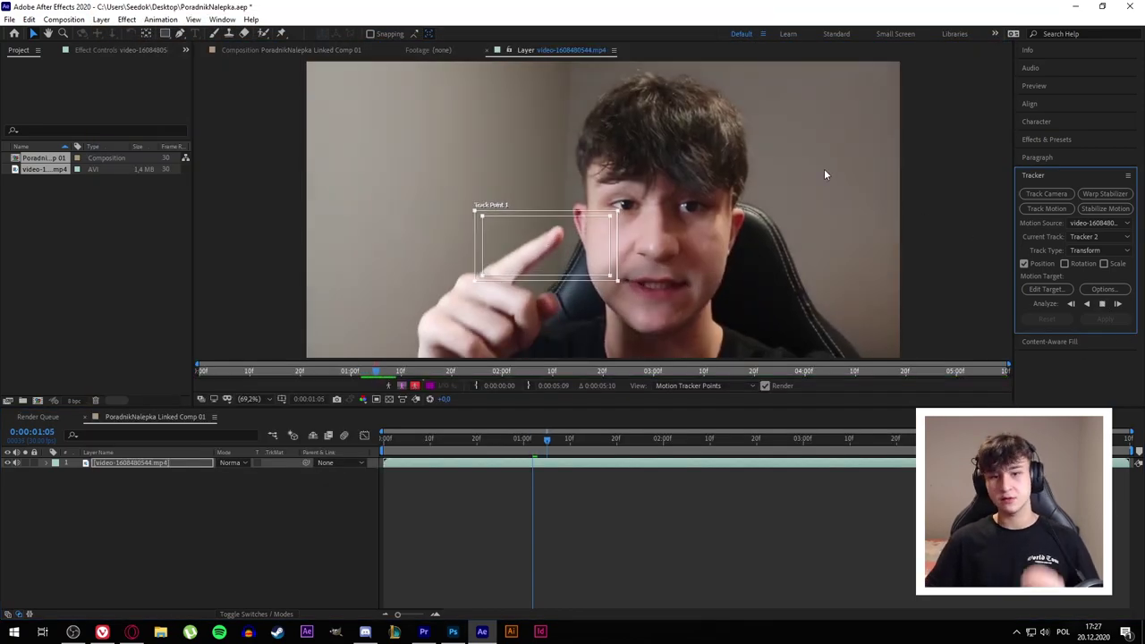
{"action": "left_click", "coordinate": [626, 206]}
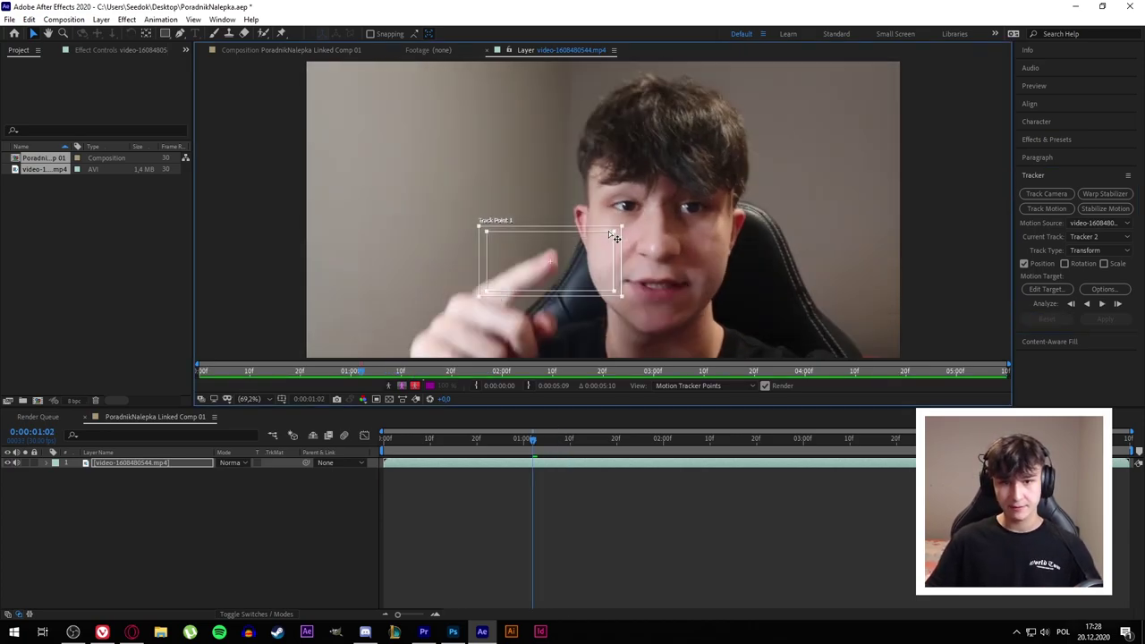
{"action": "left_click_drag", "start_coordinate": [608, 230], "coordinate": [540, 214]}
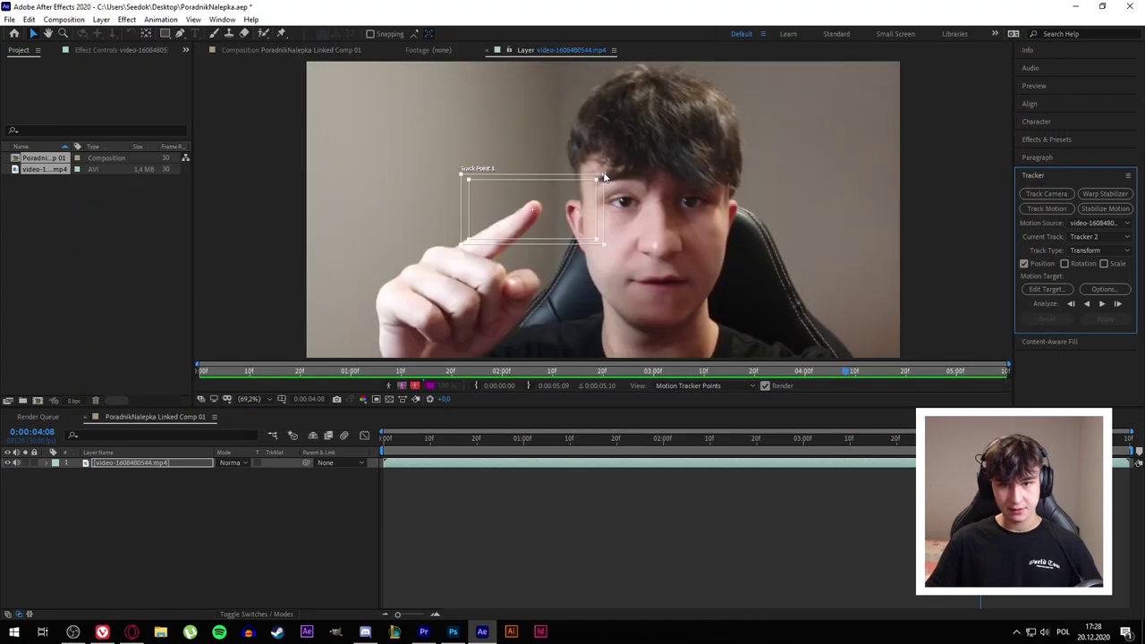
{"action": "mouse_move", "coordinate": [604, 177]}
{"action": "left_mouse_down"}
{"action": "mouse_move", "coordinate": [616, 165]}
{"action": "mouse_move", "coordinate": [569, 185]}
{"action": "mouse_move", "coordinate": [606, 175]}
{"action": "left_mouse_up"}
{"action": "mouse_move", "coordinate": [514, 438]}
{"action": "left_mouse_down"}
{"action": "mouse_move", "coordinate": [556, 439]}
{"action": "mouse_move", "coordinate": [542, 438]}
{"action": "left_mouse_up"}
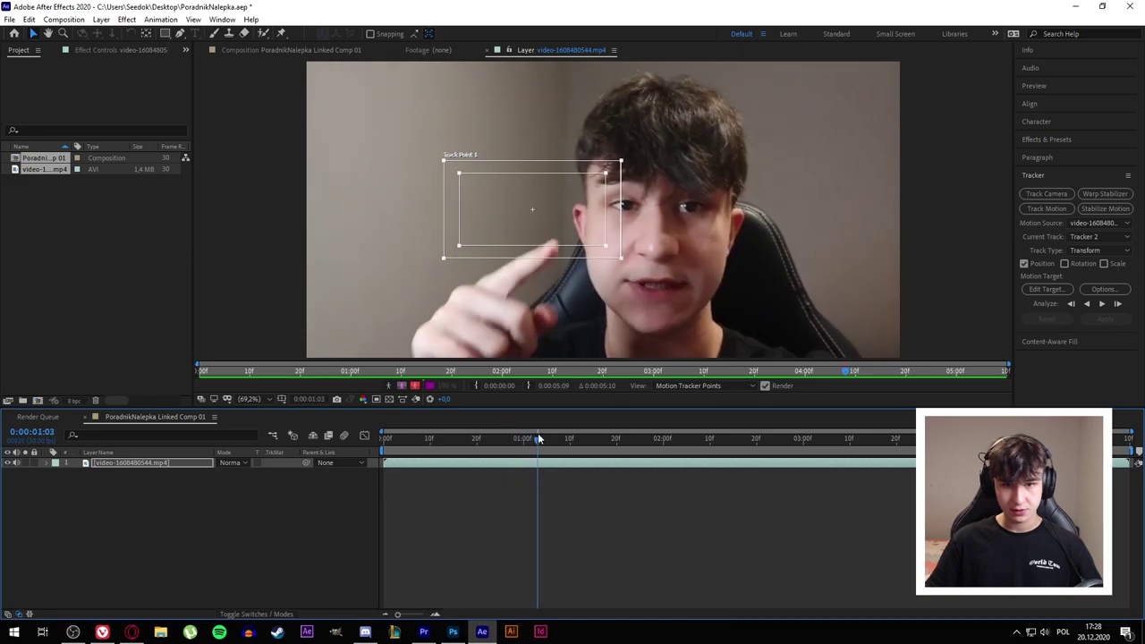
{"action": "left_click_drag", "start_coordinate": [531, 234], "coordinate": [557, 253]}
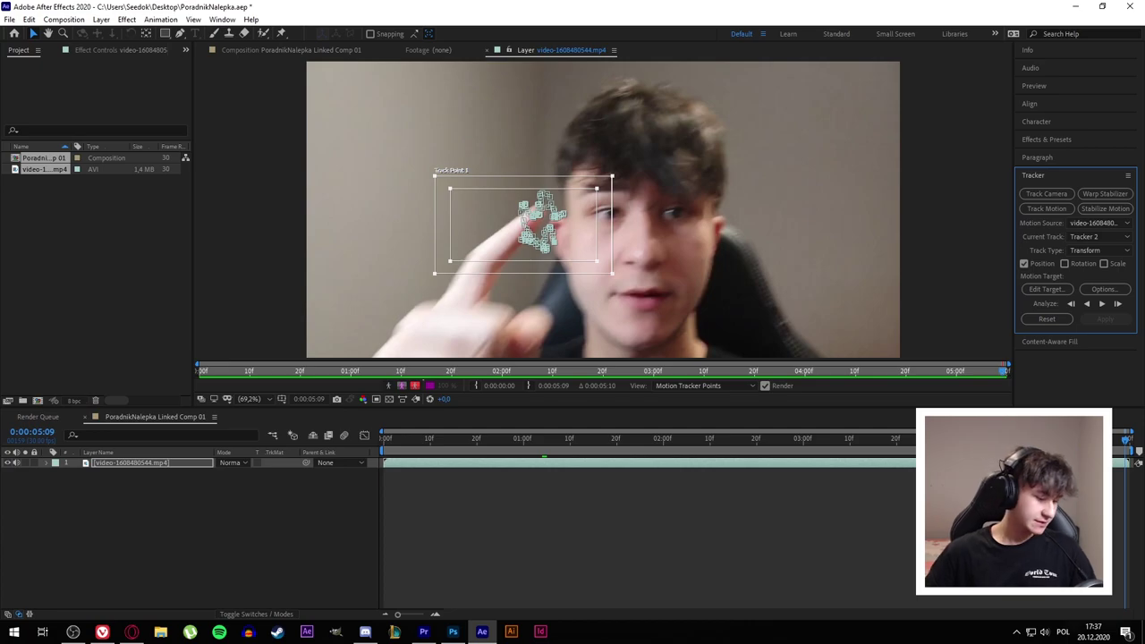
{"action": "left_click", "coordinate": [599, 437]}
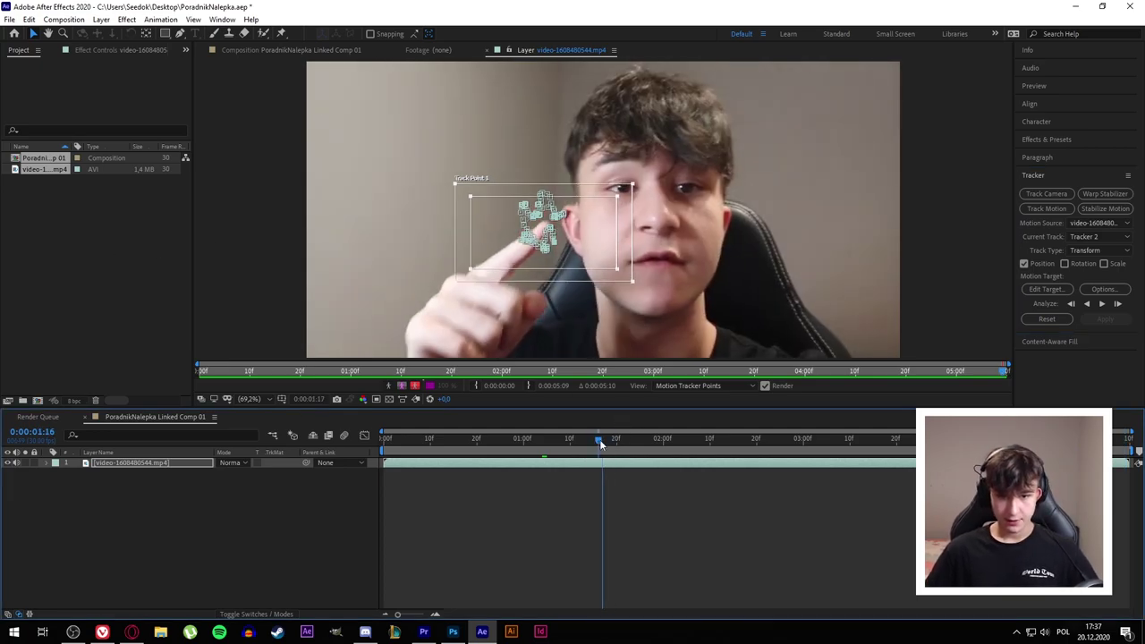
Add a new adjustment layer to the composition
{"action": "right_click", "coordinate": [159, 502]}
{"action": "mouse_move", "coordinate": [250, 373]}
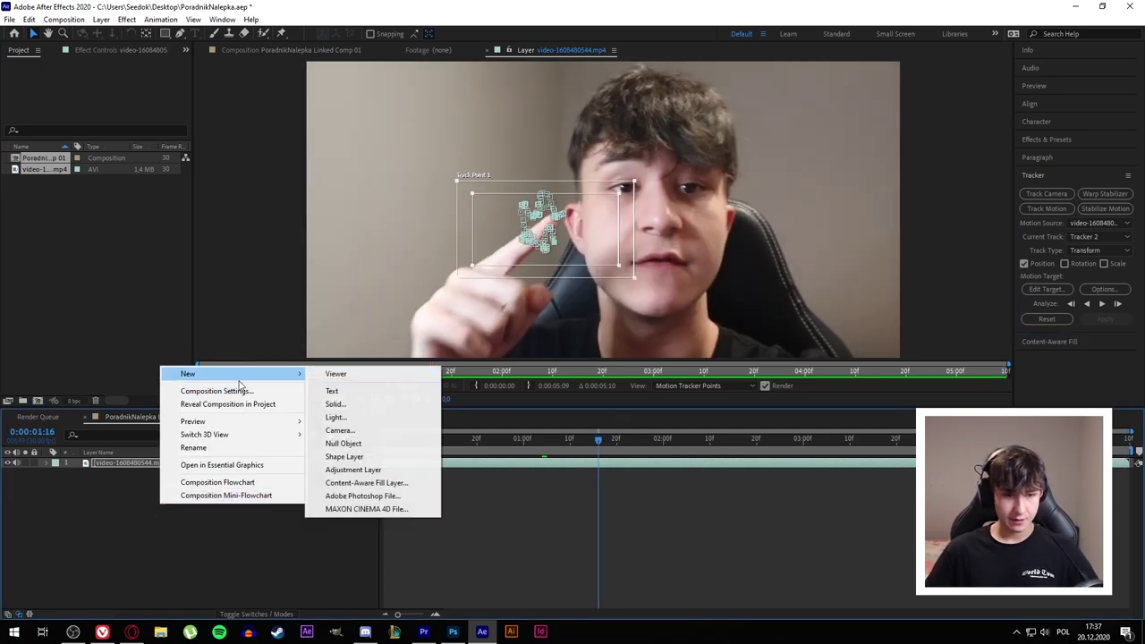
{"action": "left_click", "coordinate": [351, 471]}
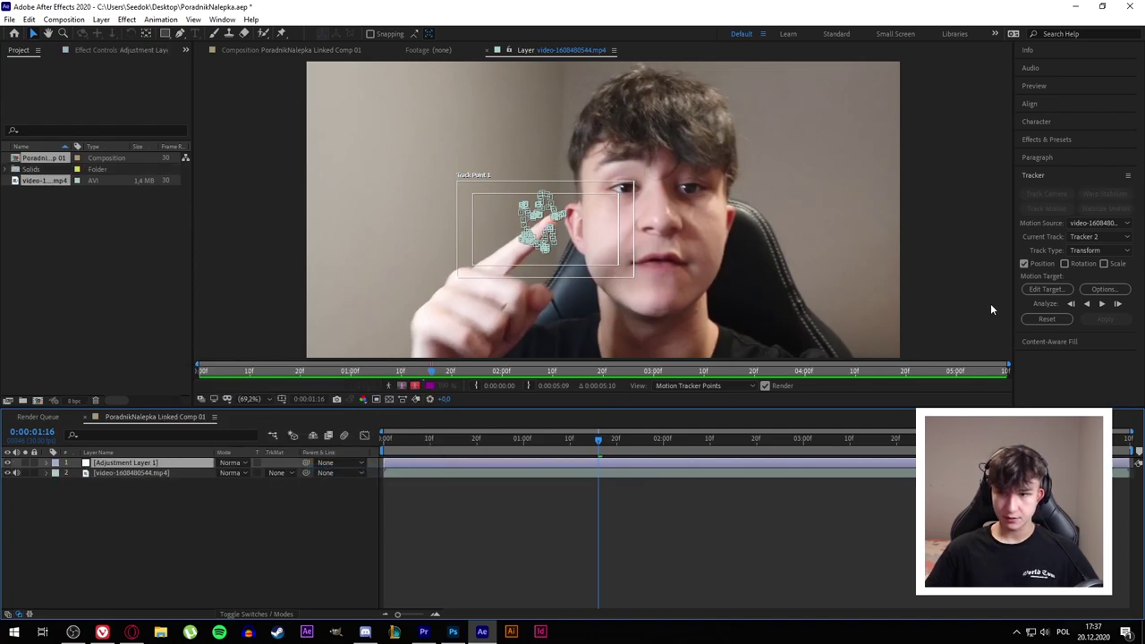
Target Adjustment Layer 1 with Tracker 2 and apply the motion in X and Y
{"action": "left_click", "coordinate": [1038, 289]}
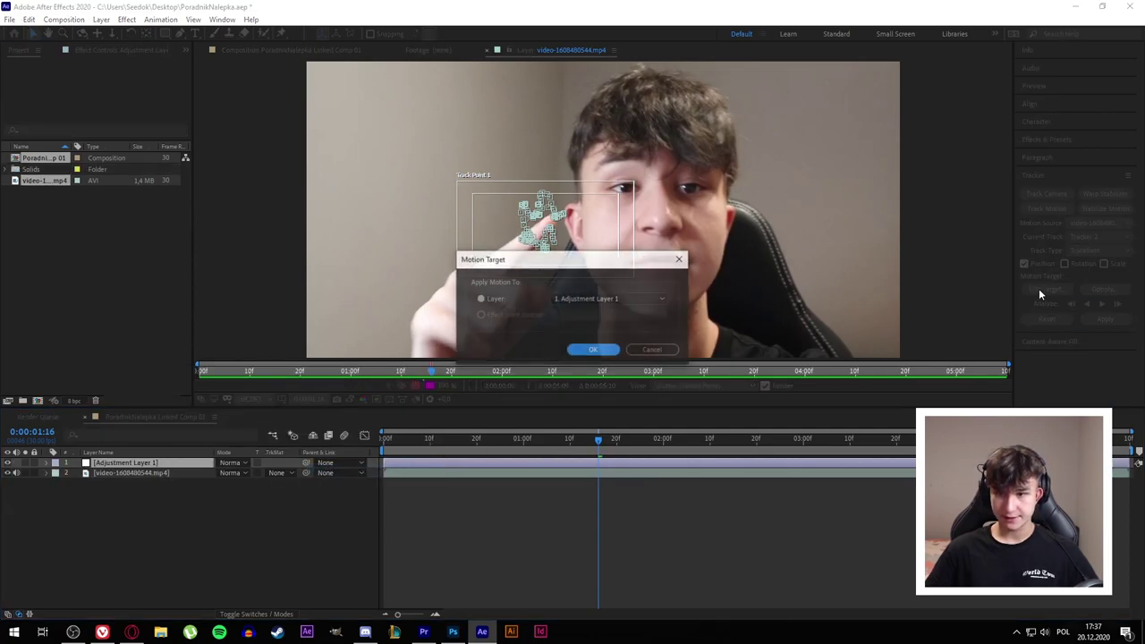
{"action": "left_click", "coordinate": [579, 351]}
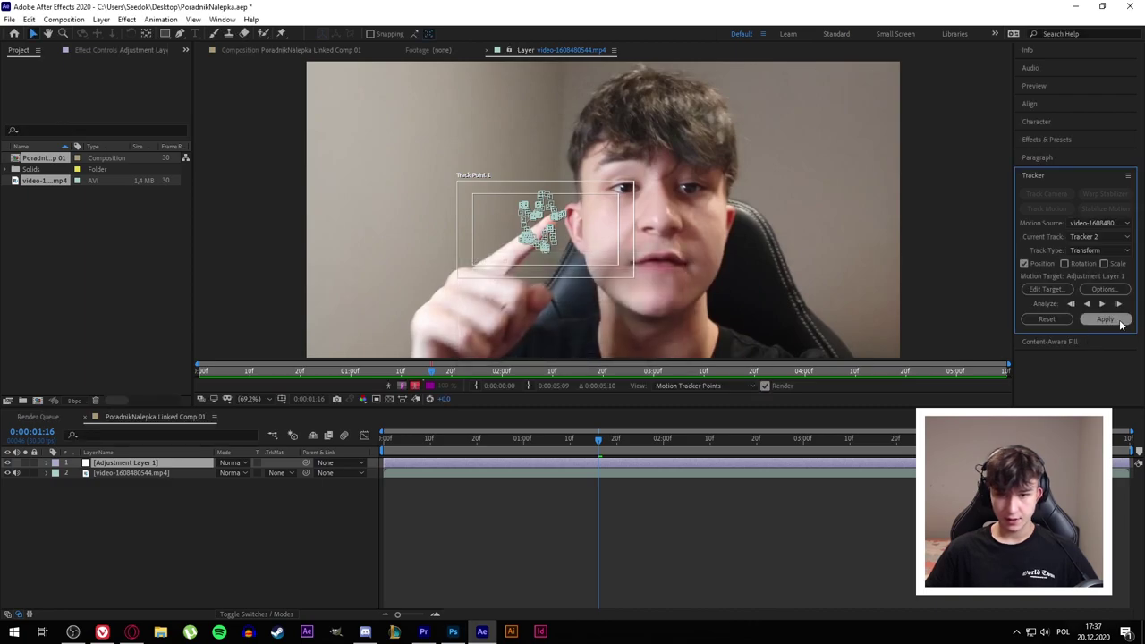
{"action": "left_click", "coordinate": [1118, 321]}
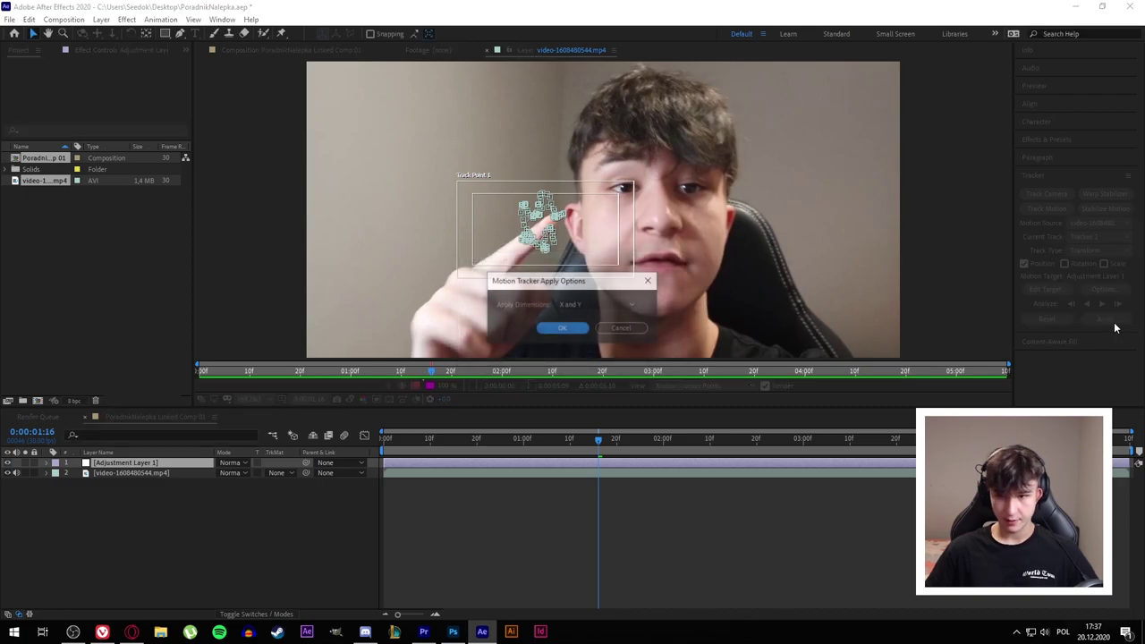
{"action": "left_click", "coordinate": [544, 331]}
Back in After Effects, scale the name sticker down and shift it left over the face
{"action": "left_click", "coordinate": [1076, 12]}
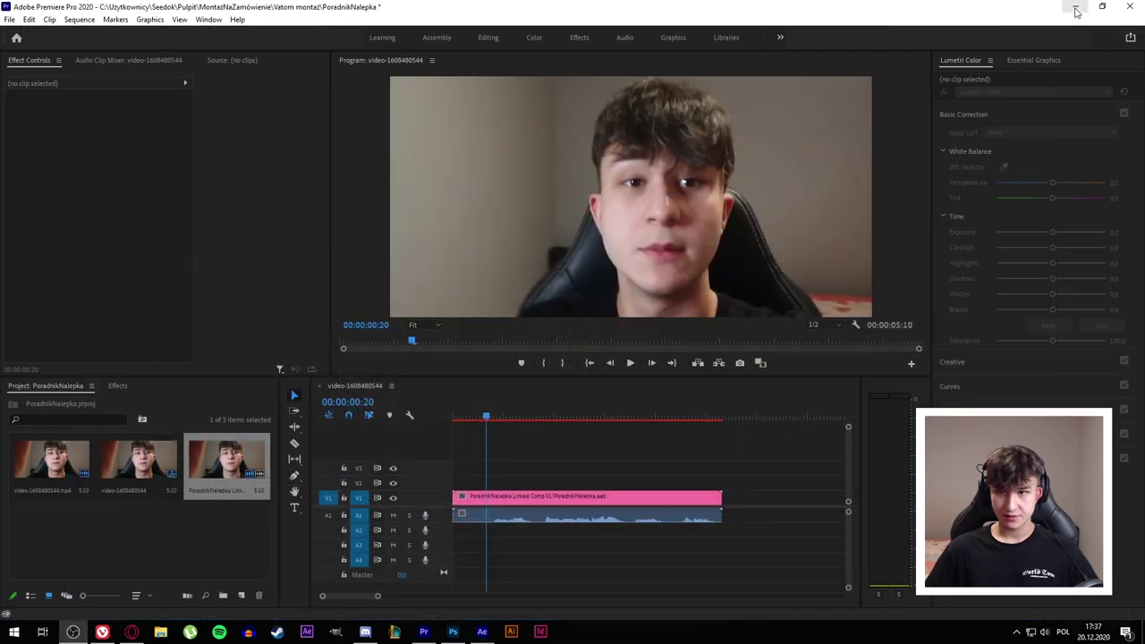
{"action": "left_click", "coordinate": [1075, 11]}
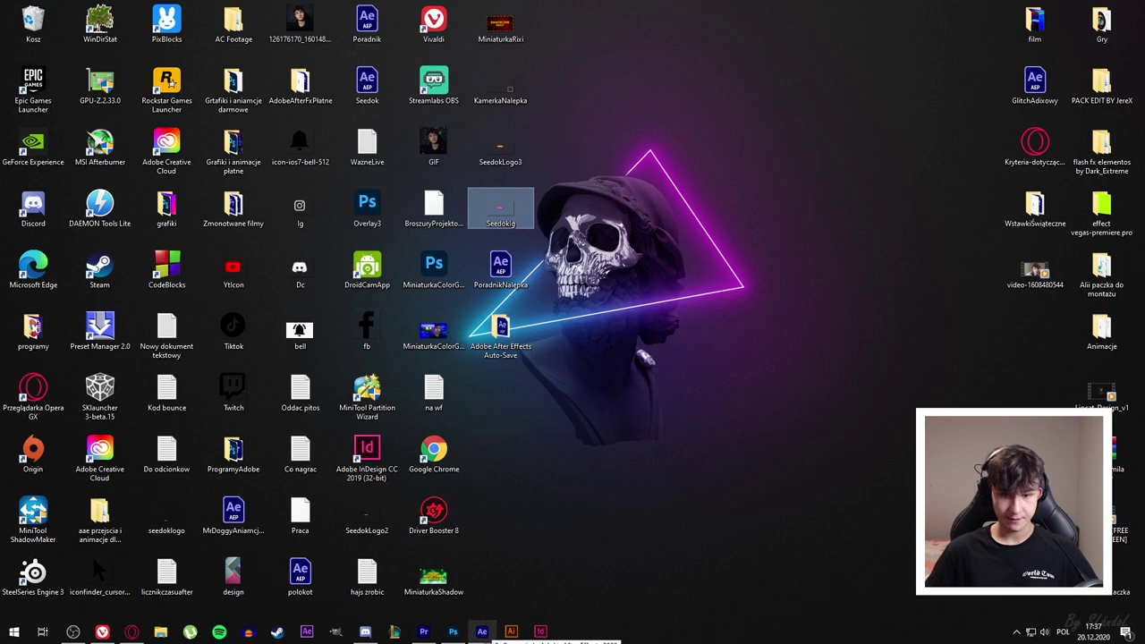
{"action": "left_click", "coordinate": [482, 632]}
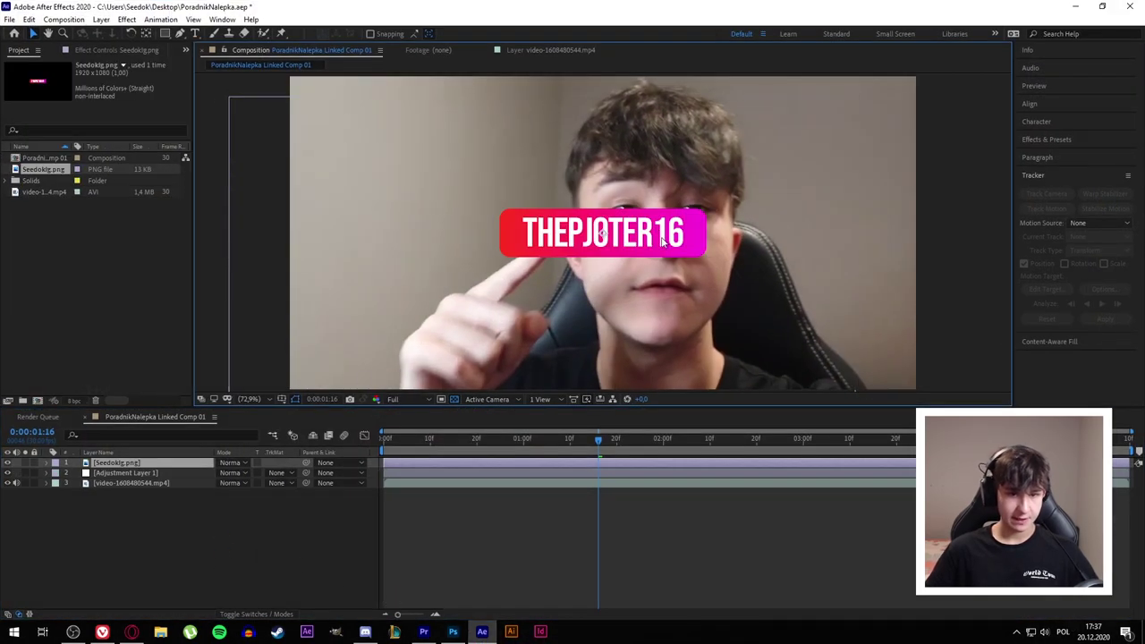
{"action": "key", "text": "s"}
{"action": "left_click", "coordinate": [236, 472]}
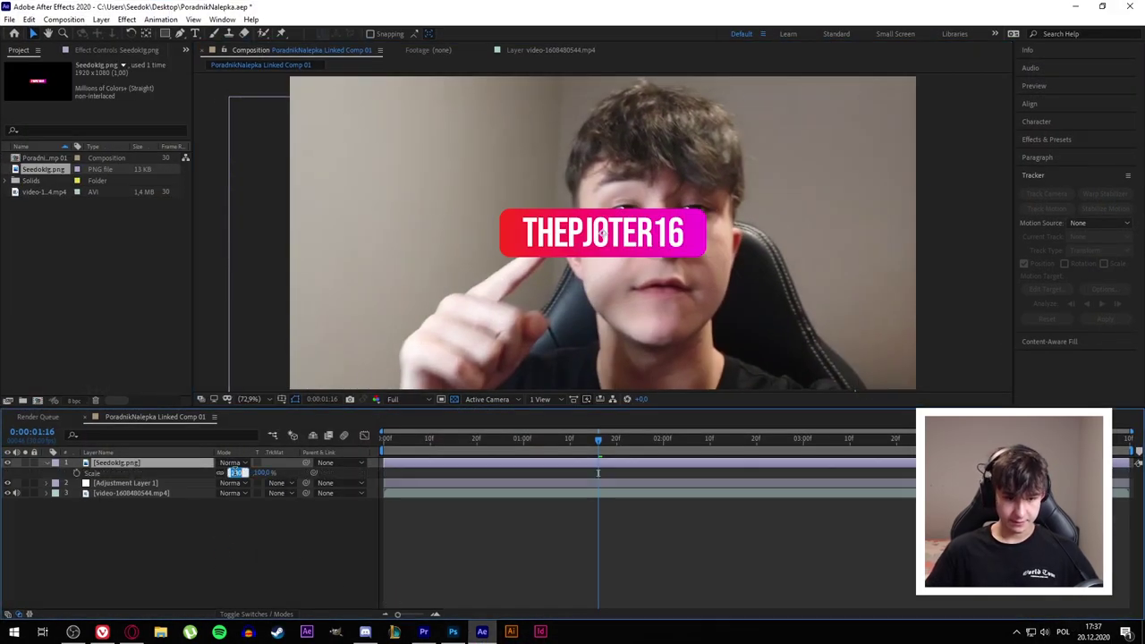
{"action": "type", "text": "5"}
{"action": "key", "text": "Return"}
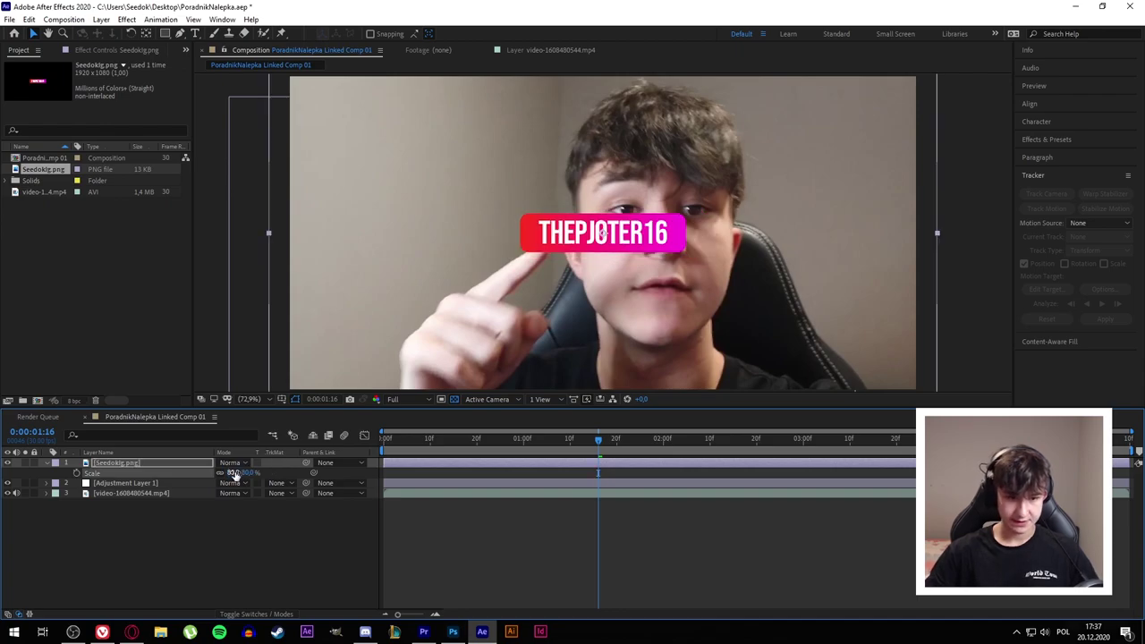
{"action": "left_click_drag", "start_coordinate": [608, 246], "coordinate": [553, 250]}
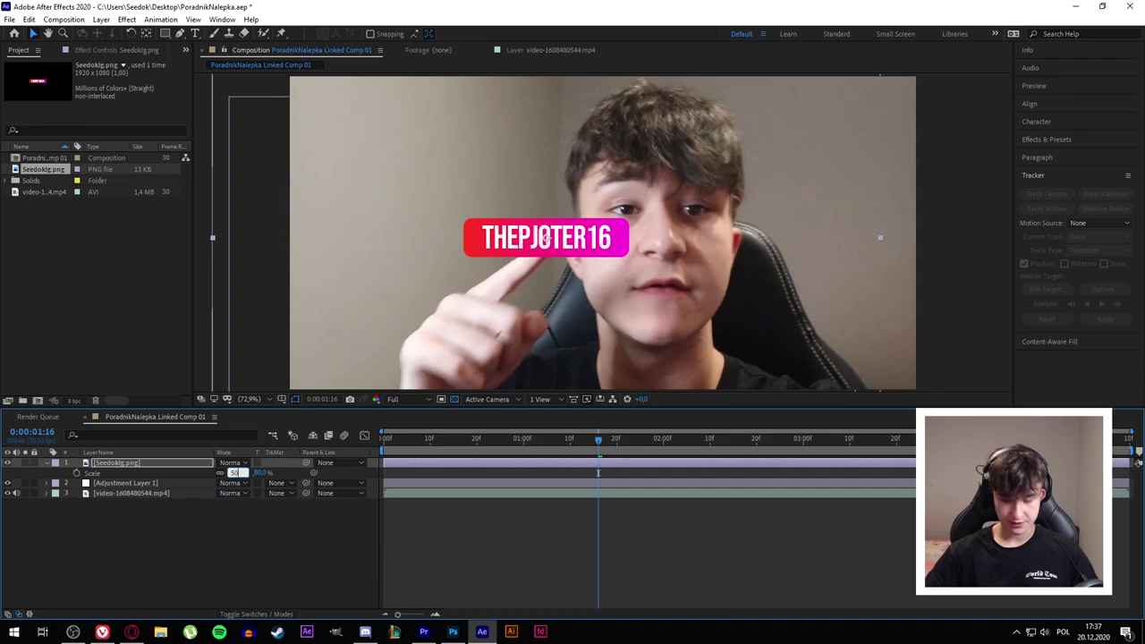
{"action": "key", "text": "Return"}
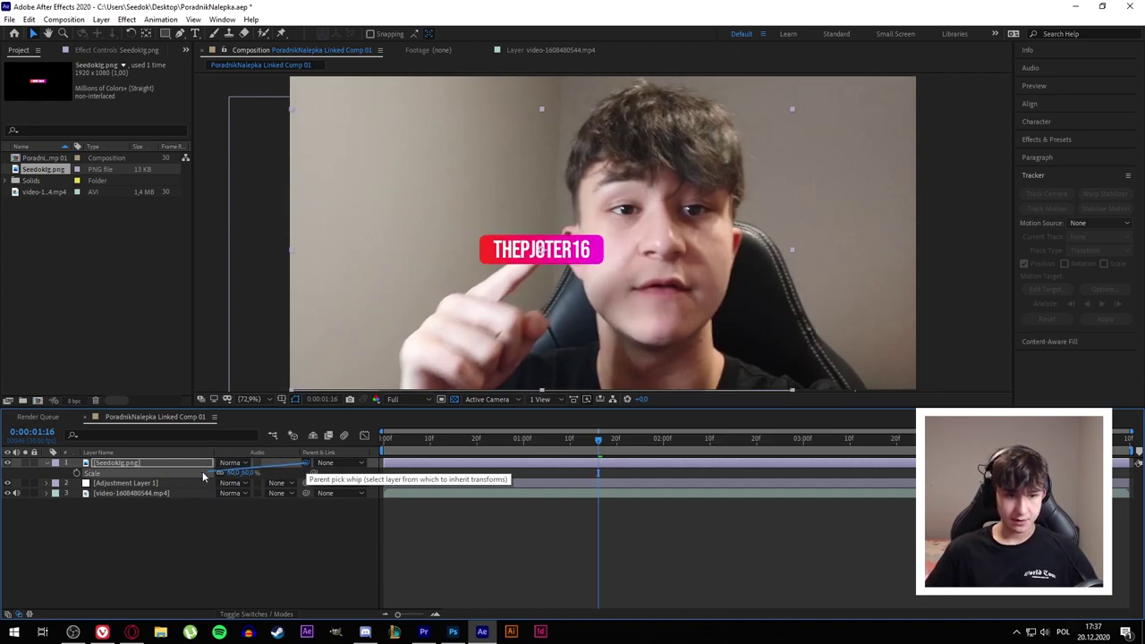
Parent the sticker to Adjustment Layer 1, preview it following the fingertip, and enlarge it slightly
{"action": "left_click_drag", "start_coordinate": [203, 477], "coordinate": [155, 484]}
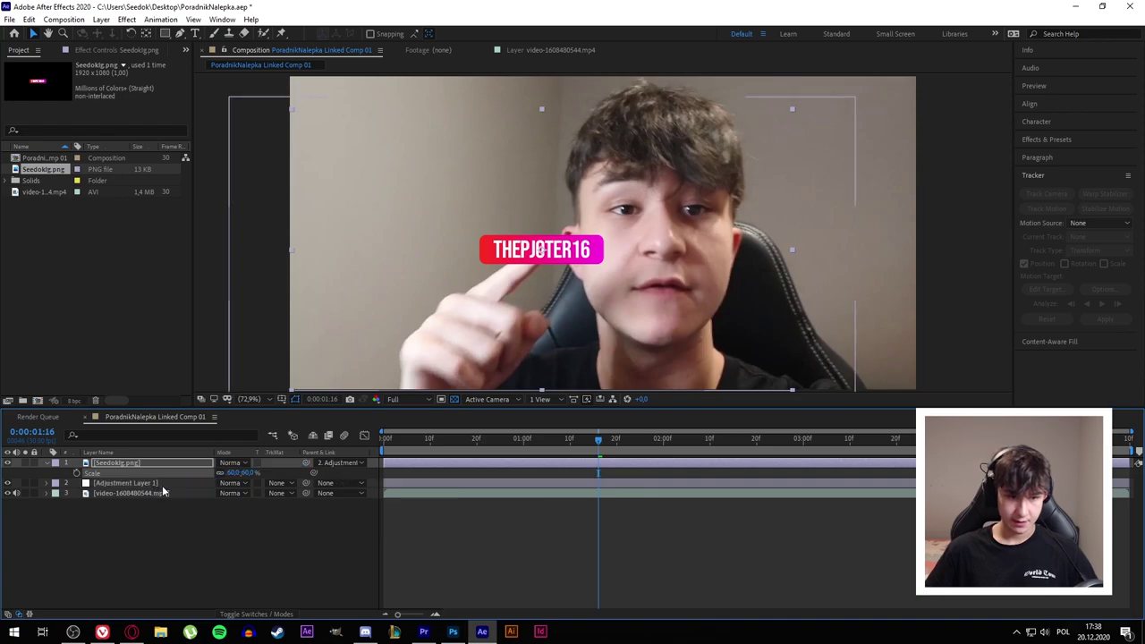
{"action": "key", "text": "Home"}
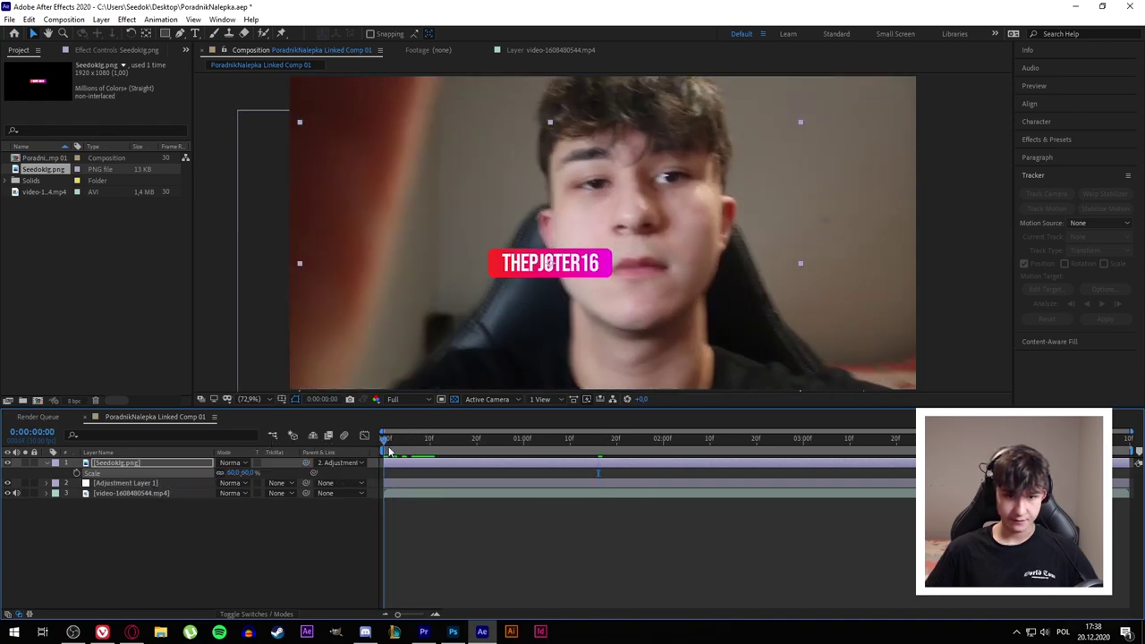
{"action": "left_click_drag", "start_coordinate": [389, 452], "coordinate": [688, 474]}
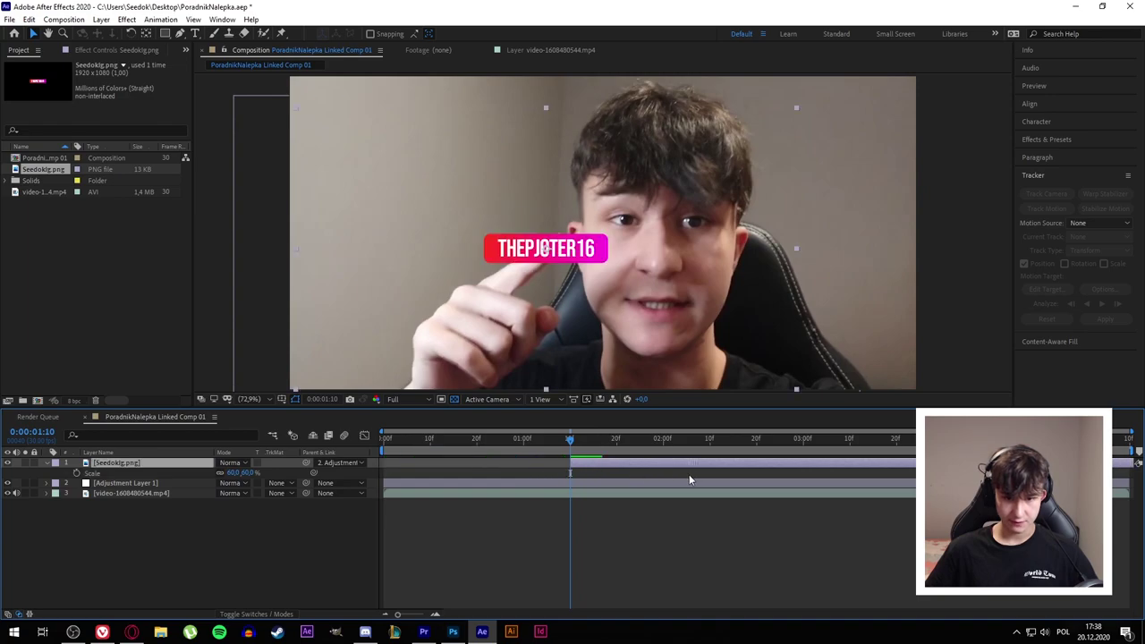
{"action": "left_click", "coordinate": [384, 438]}
{"action": "key", "text": "space"}
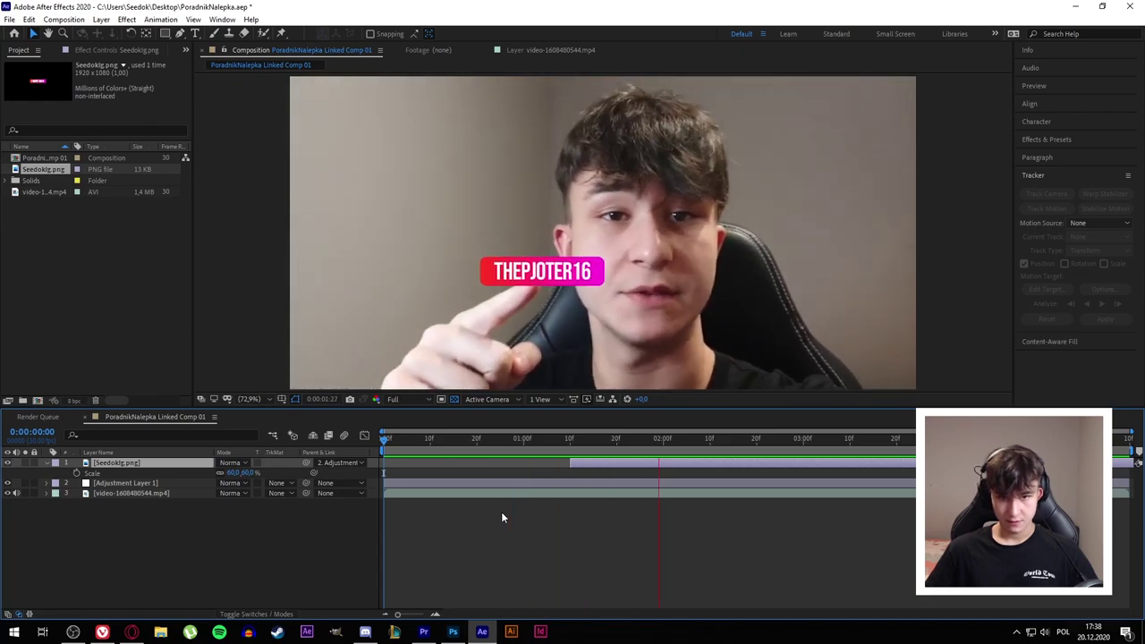
{"action": "key", "text": "space"}
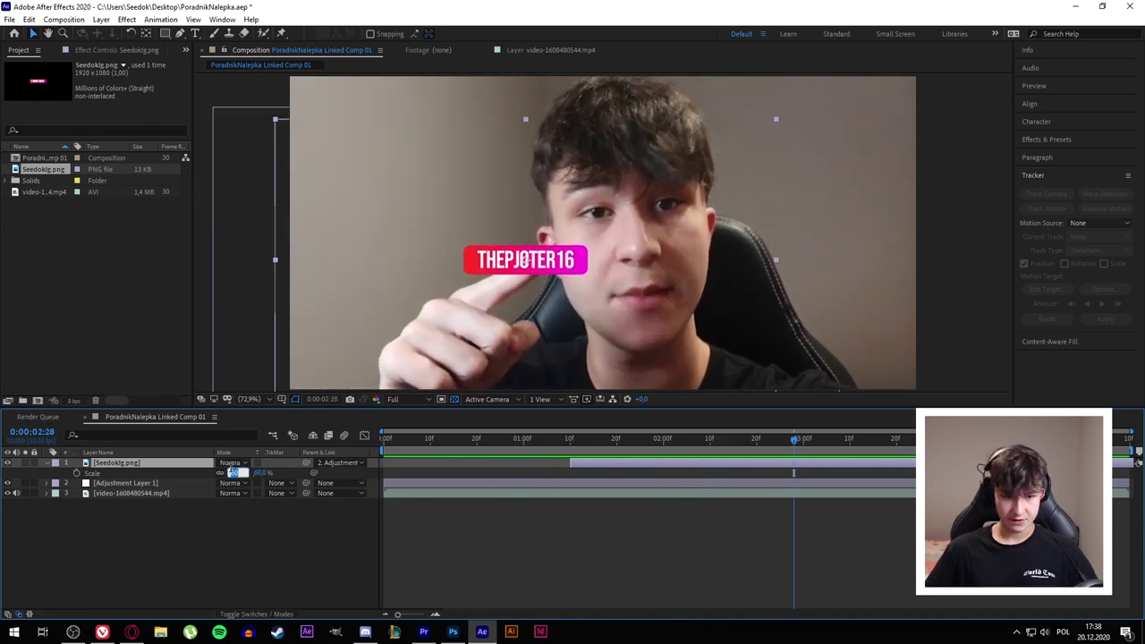
{"action": "left_click_drag", "start_coordinate": [235, 472], "coordinate": [249, 459]}
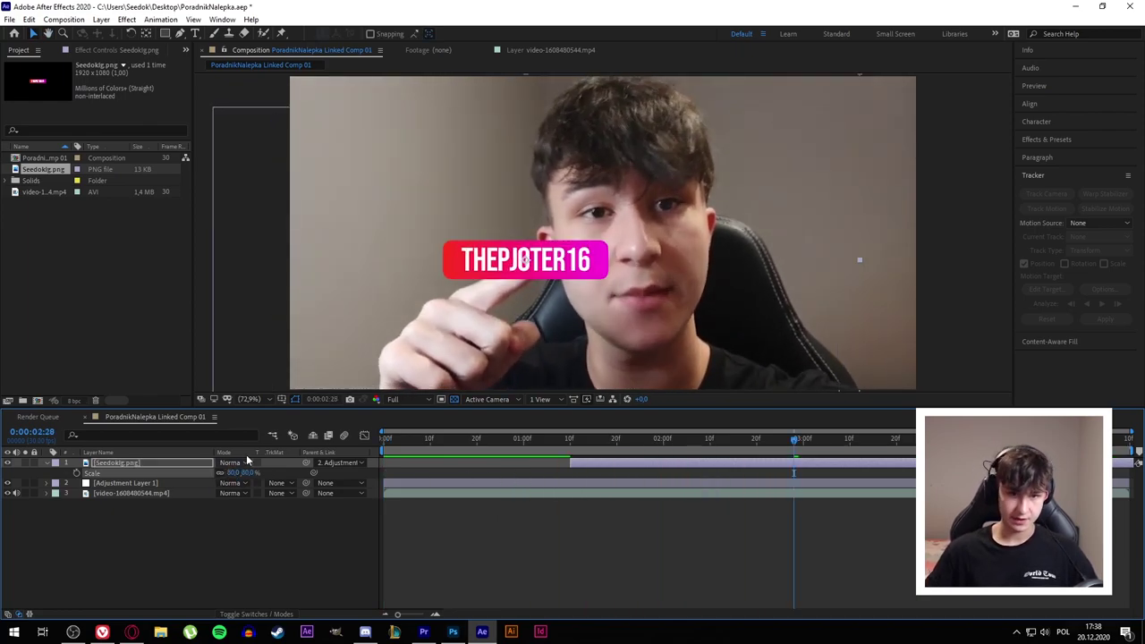
{"action": "mouse_move", "coordinate": [703, 453]}
{"action": "left_mouse_down"}
{"action": "mouse_move", "coordinate": [370, 451]}
{"action": "mouse_move", "coordinate": [613, 451]}
{"action": "left_mouse_up"}
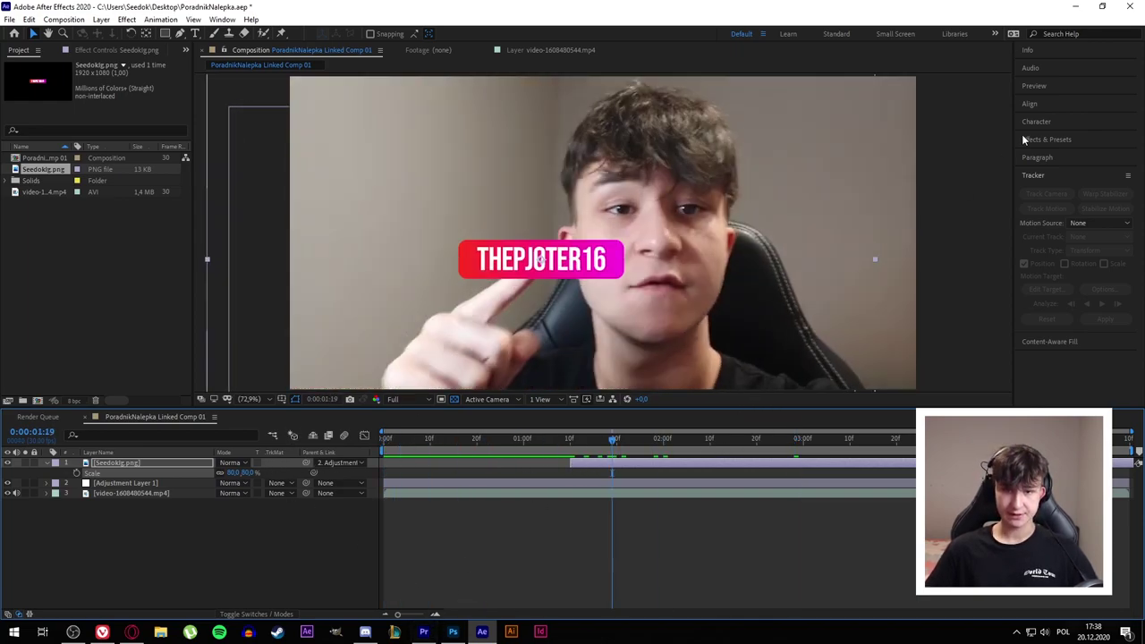
Apply Drop Shadow to the sticker with Softness 91 and Opacity 100%
{"action": "left_click", "coordinate": [1048, 140]}
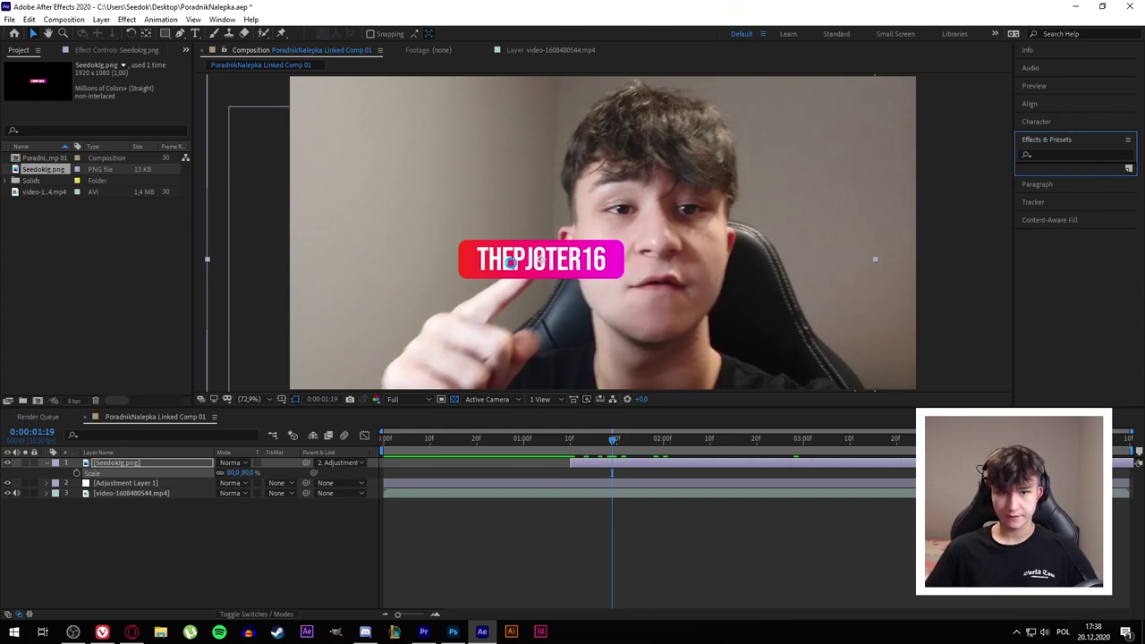
{"action": "left_click", "coordinate": [1061, 155]}
{"action": "type", "text": "dr"}
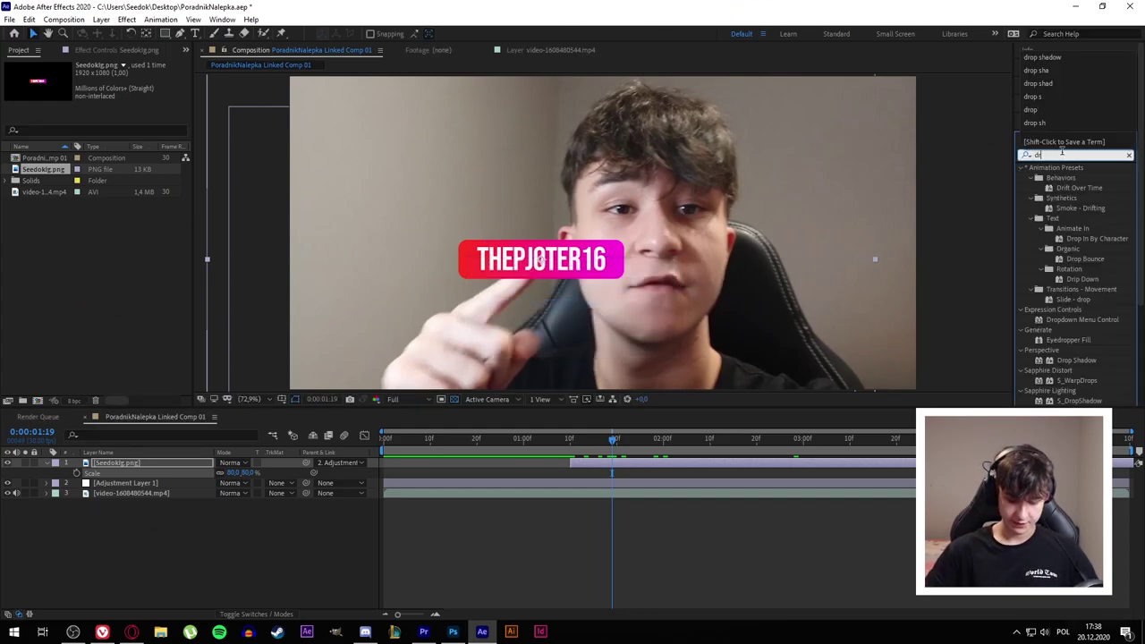
{"action": "type", "text": "op shadpow"}
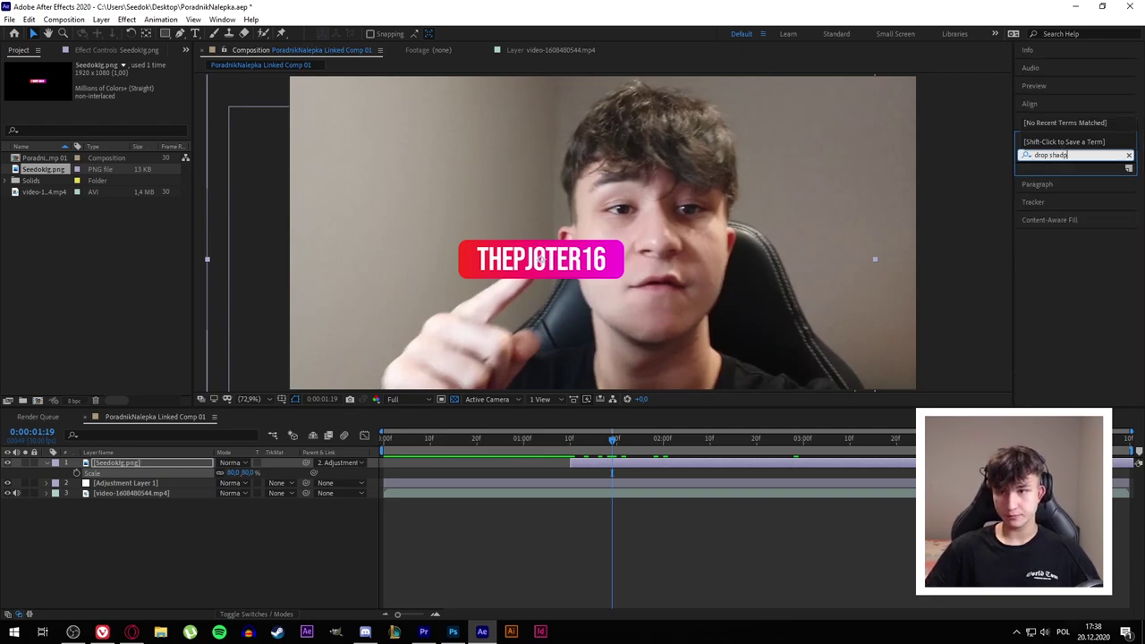
{"action": "key", "text": "BackSpace"}
{"action": "double_click", "coordinate": [1076, 178]}
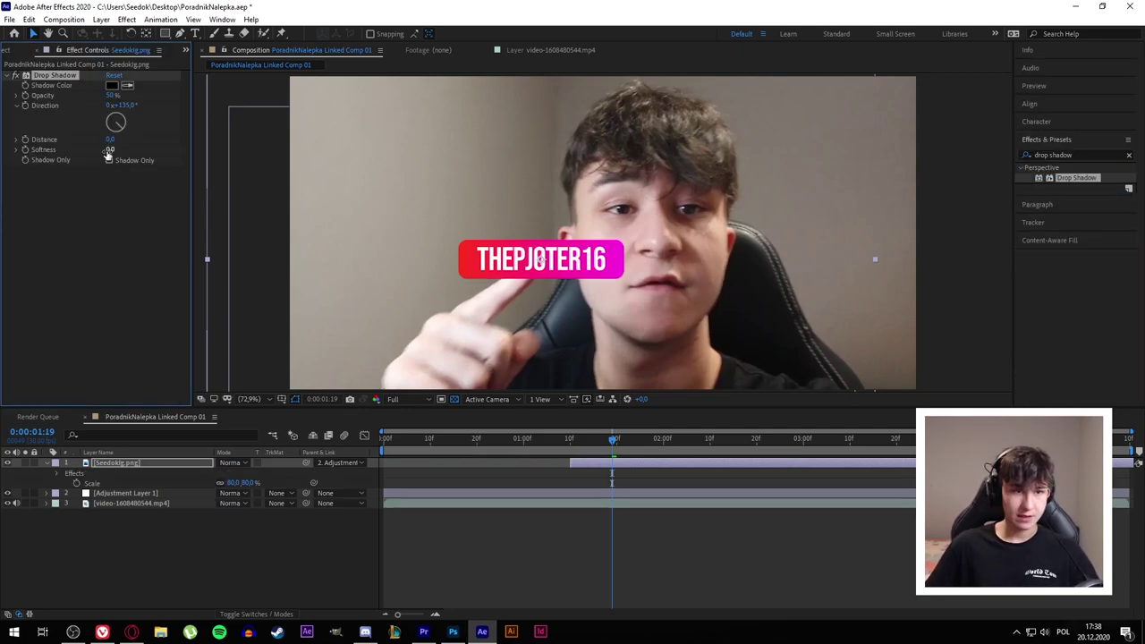
{"action": "left_click_drag", "start_coordinate": [109, 150], "coordinate": [147, 152]}
{"action": "left_click_drag", "start_coordinate": [156, 97], "coordinate": [666, 389]}
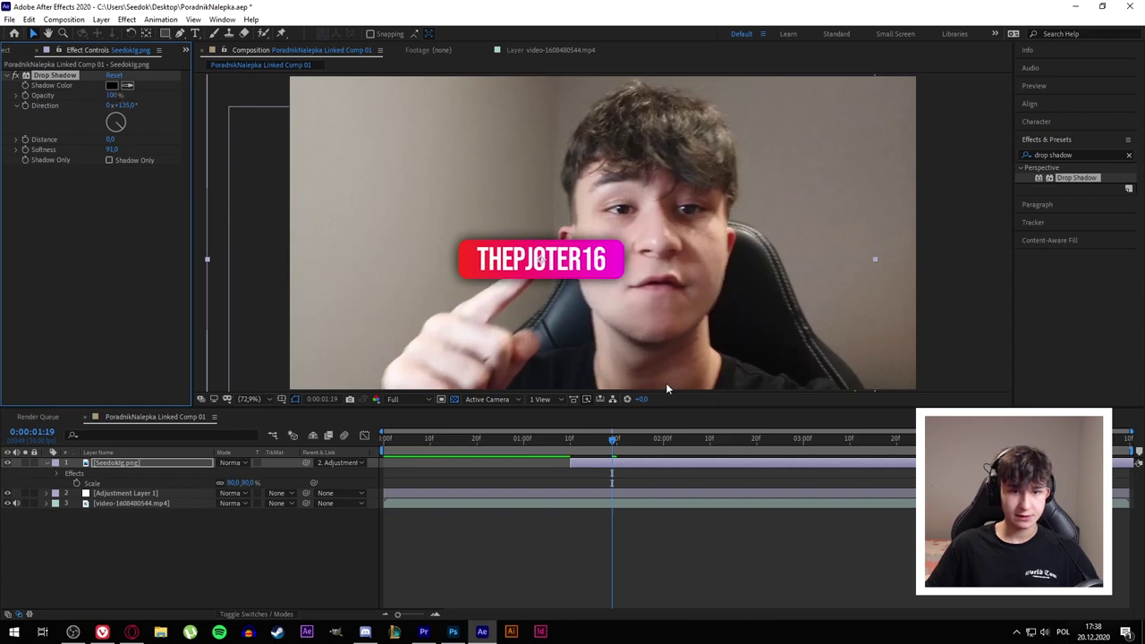
Preview the composition across several frames to check the shadowed sticker
{"action": "left_click_drag", "start_coordinate": [613, 442], "coordinate": [621, 447]}
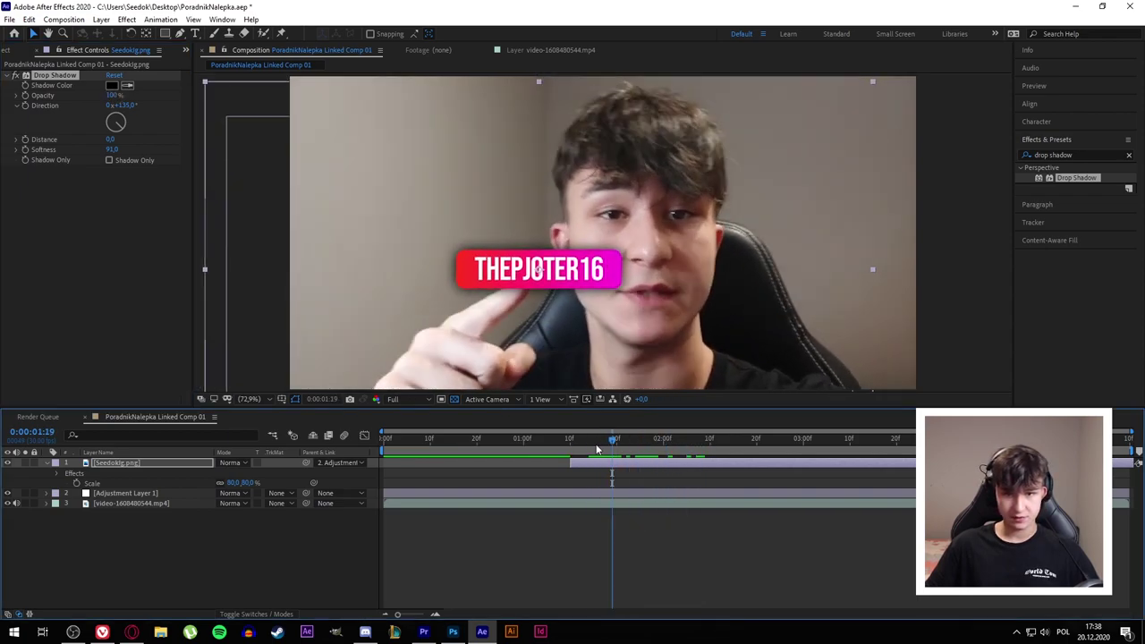
{"action": "key", "text": "space"}
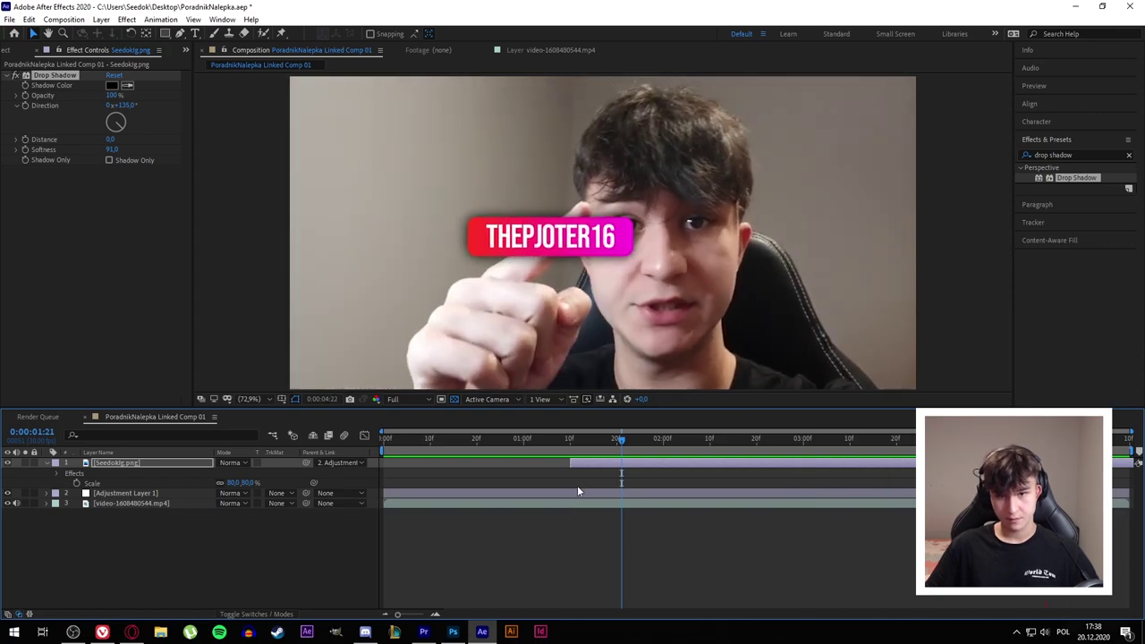
{"action": "key", "text": "space"}
{"action": "left_click_drag", "start_coordinate": [655, 440], "coordinate": [635, 445]}
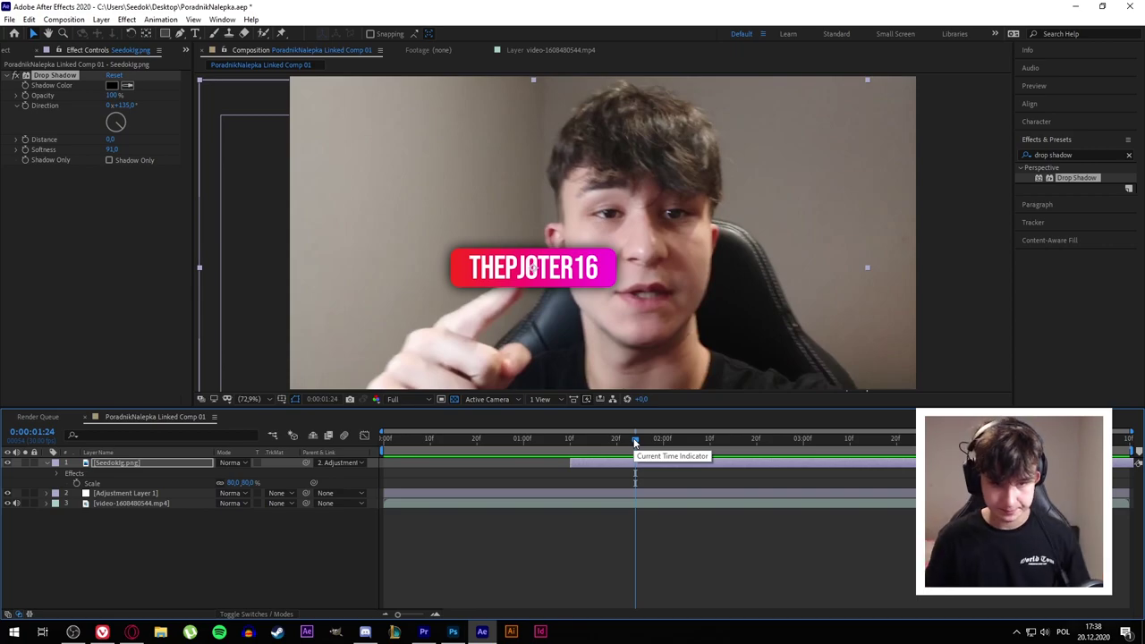
{"action": "key", "text": "space"}
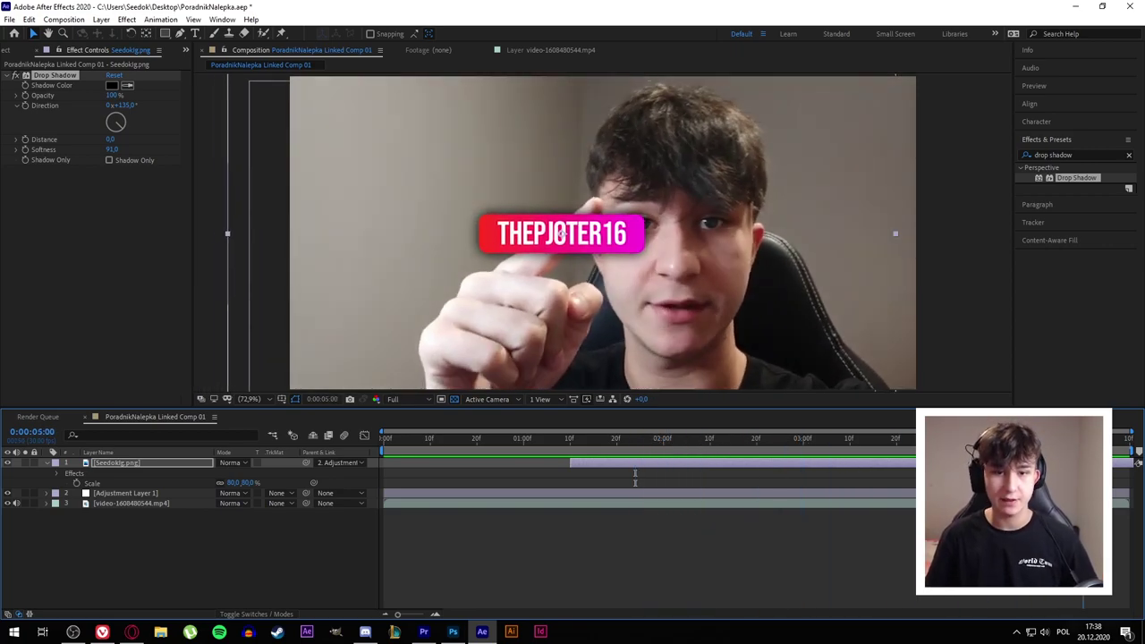
{"action": "key", "text": "space"}
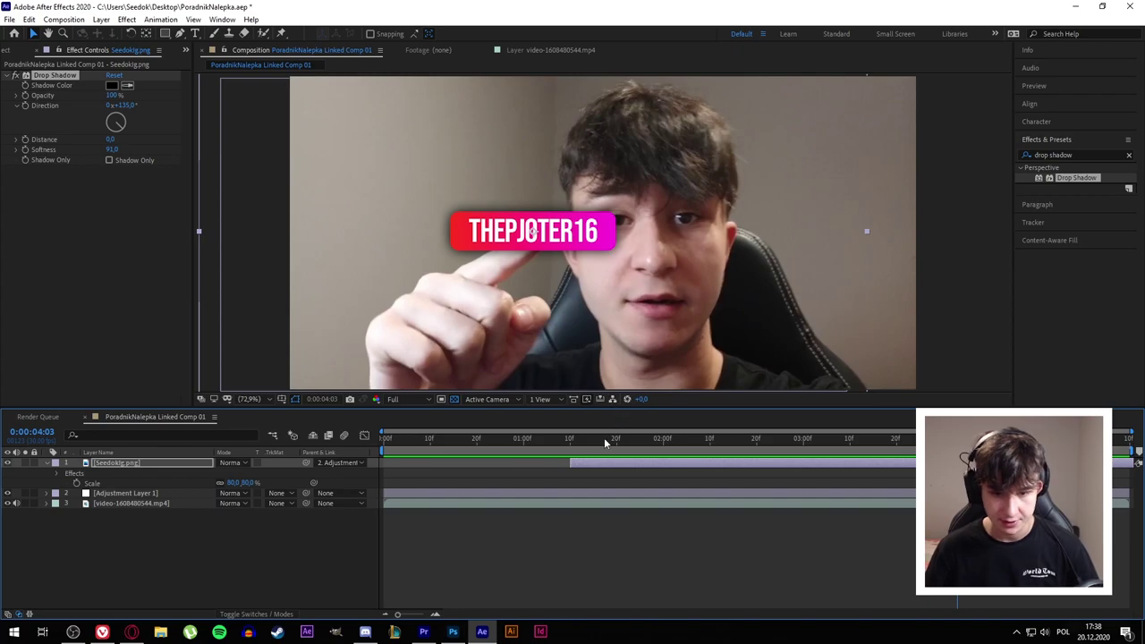
{"action": "left_click_drag", "start_coordinate": [605, 442], "coordinate": [921, 390]}
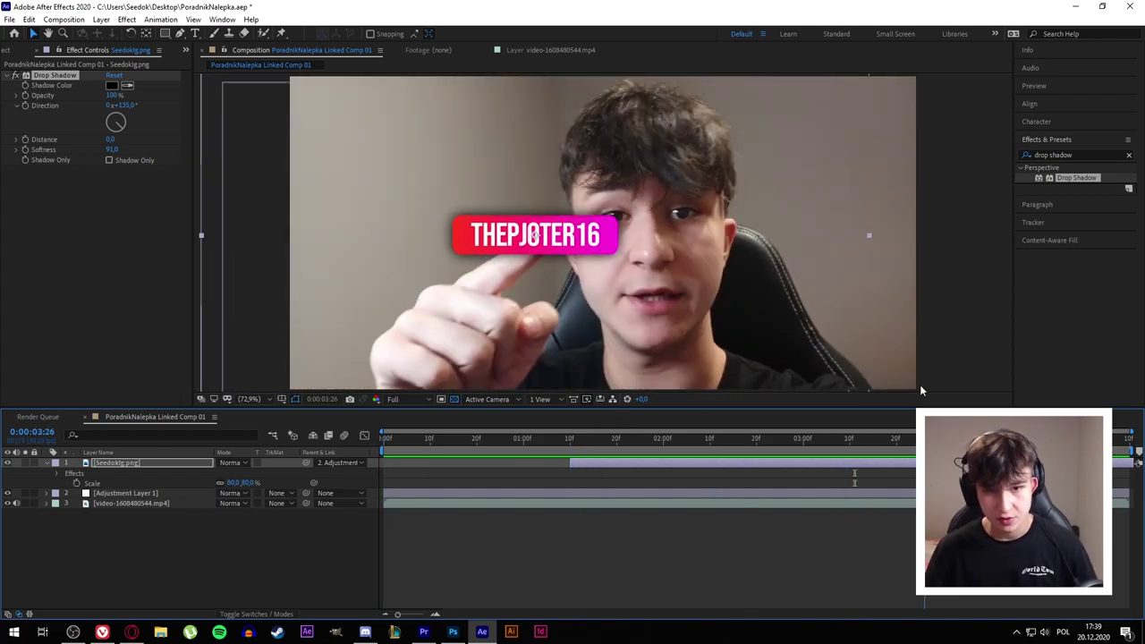
{"action": "left_click", "coordinate": [423, 631]}
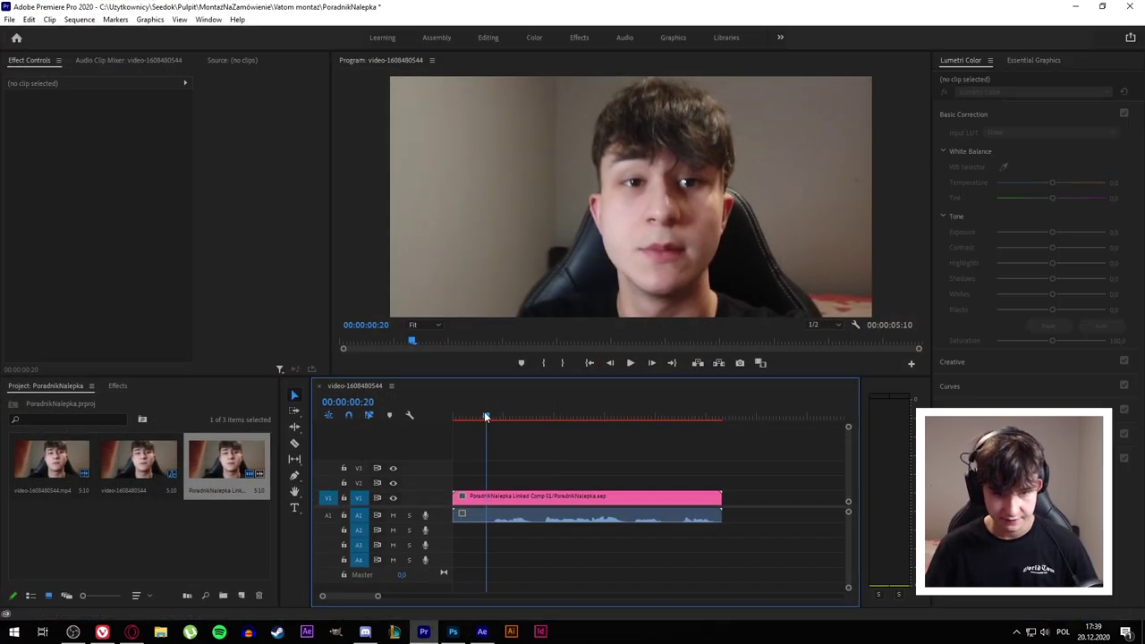
{"action": "key", "text": "Home"}
{"action": "key", "text": "space"}
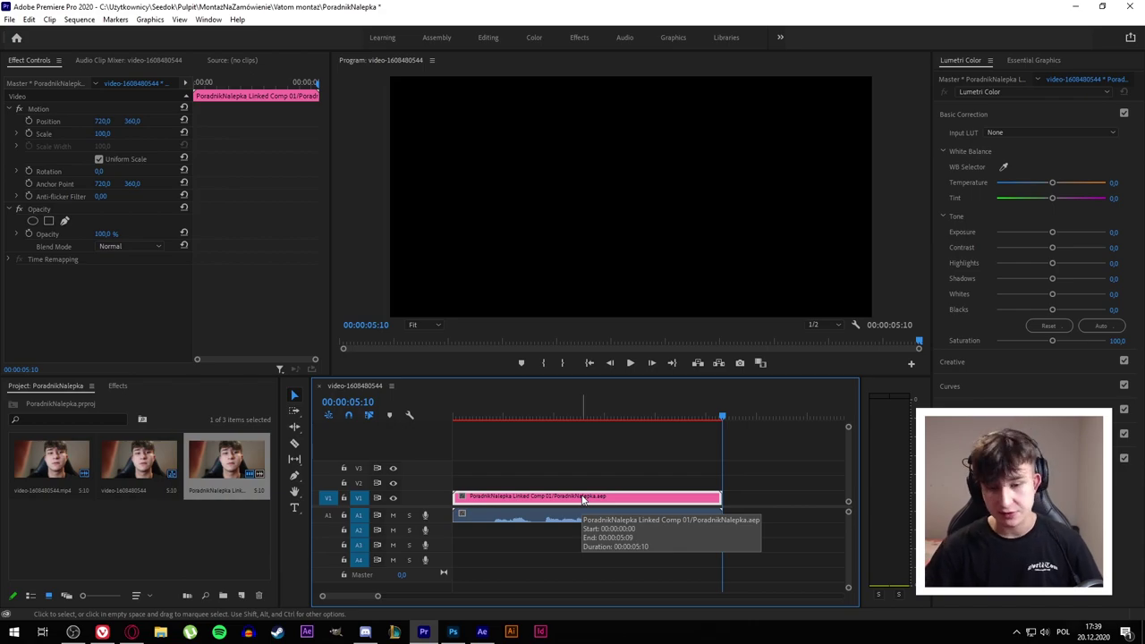
{"action": "double_click", "coordinate": [582, 499]}
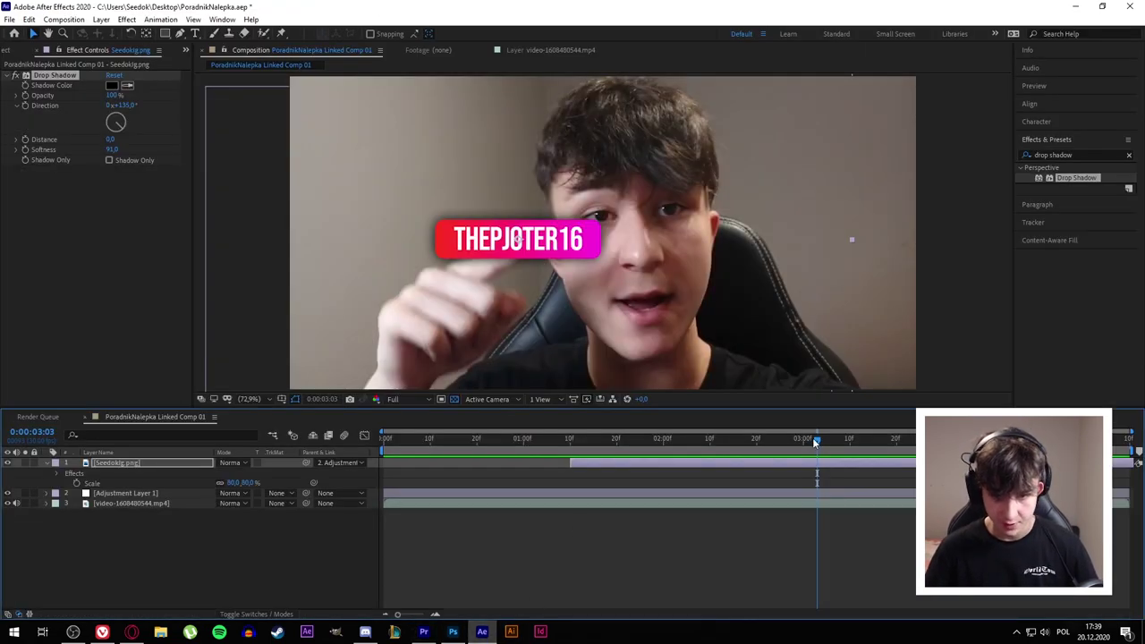
Scrub back to 0:00:01:18 to review the shadowed sticker on the tracked fingertip
{"action": "left_click_drag", "start_coordinate": [815, 441], "coordinate": [655, 460]}
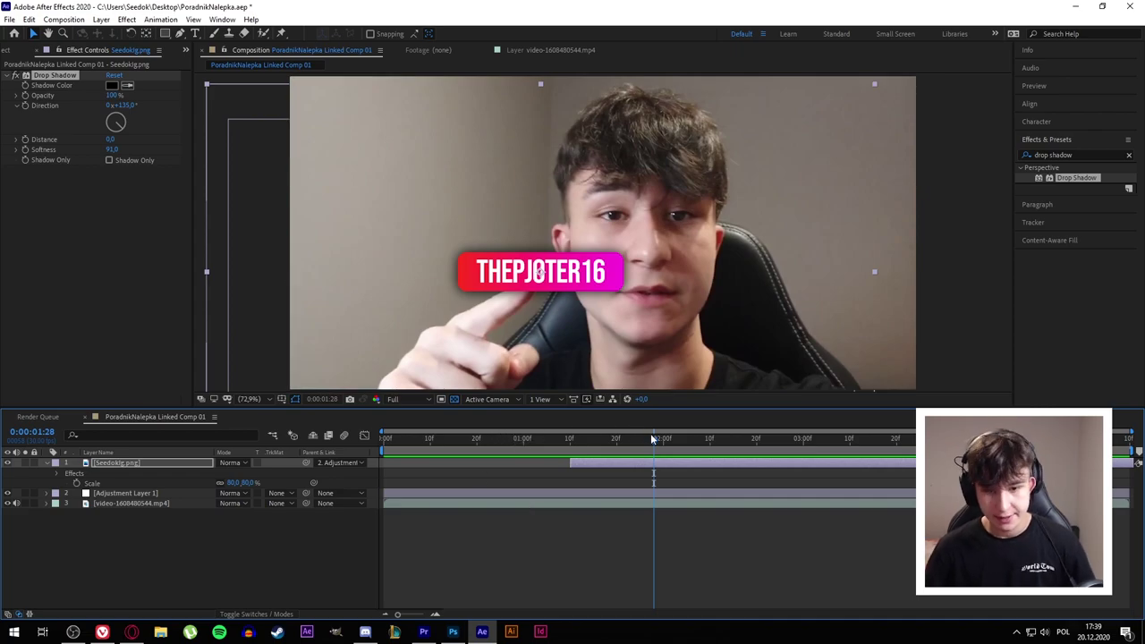
{"action": "left_click_drag", "start_coordinate": [652, 438], "coordinate": [608, 441]}
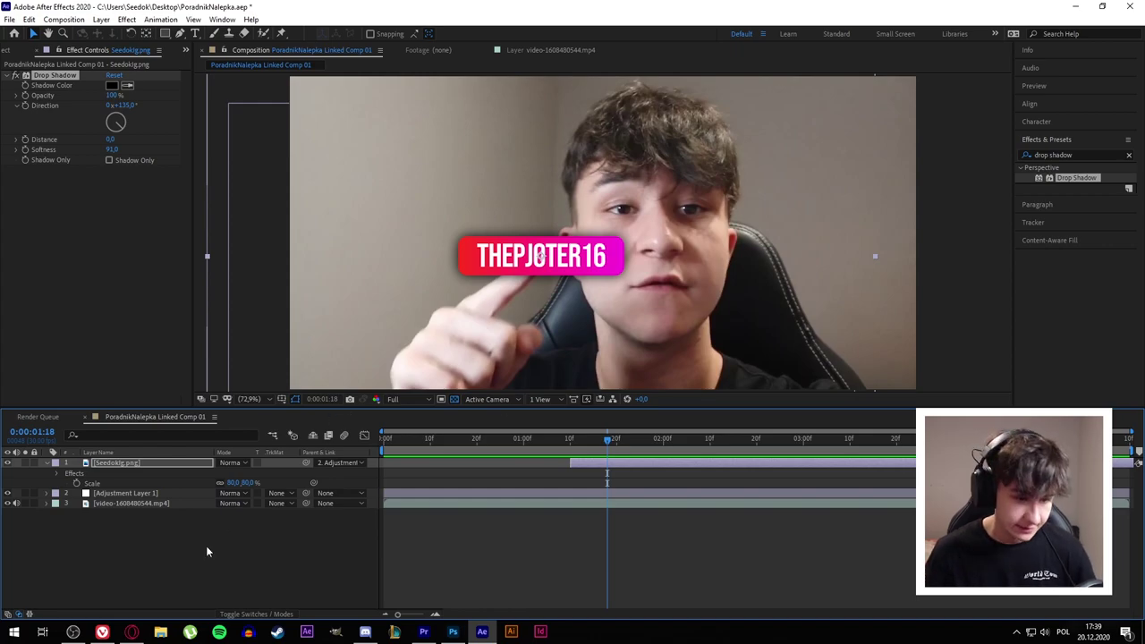
In Vivaldi, search Google for 'premiere pro composer'
{"action": "left_click", "coordinate": [101, 631]}
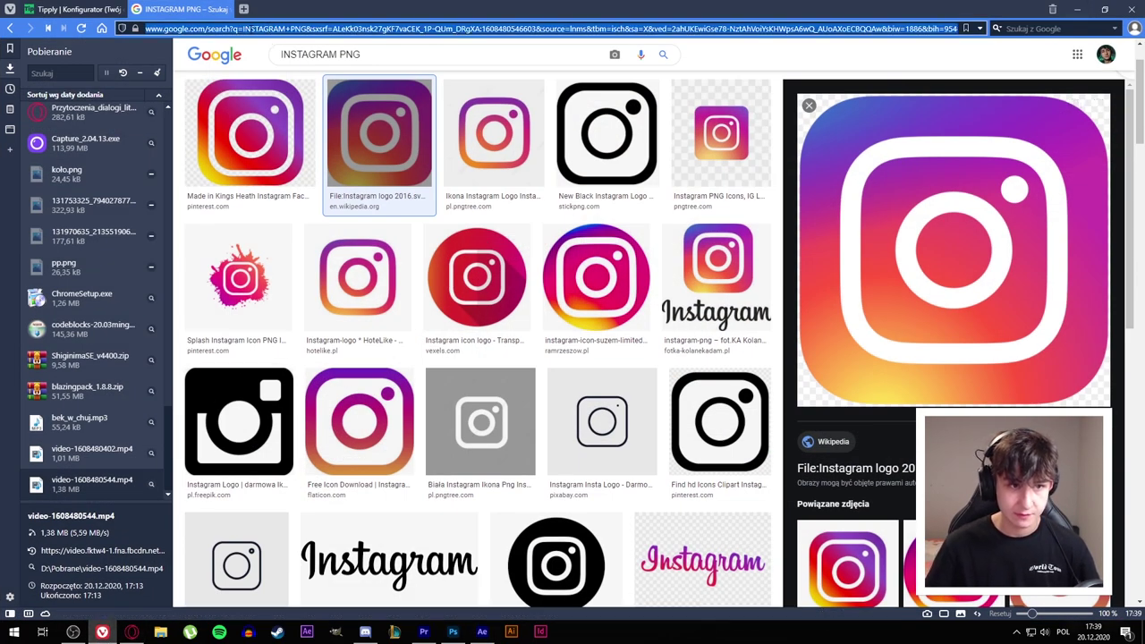
{"action": "left_click", "coordinate": [10, 75]}
{"action": "left_click", "coordinate": [208, 28]}
{"action": "type", "text": "pr"}
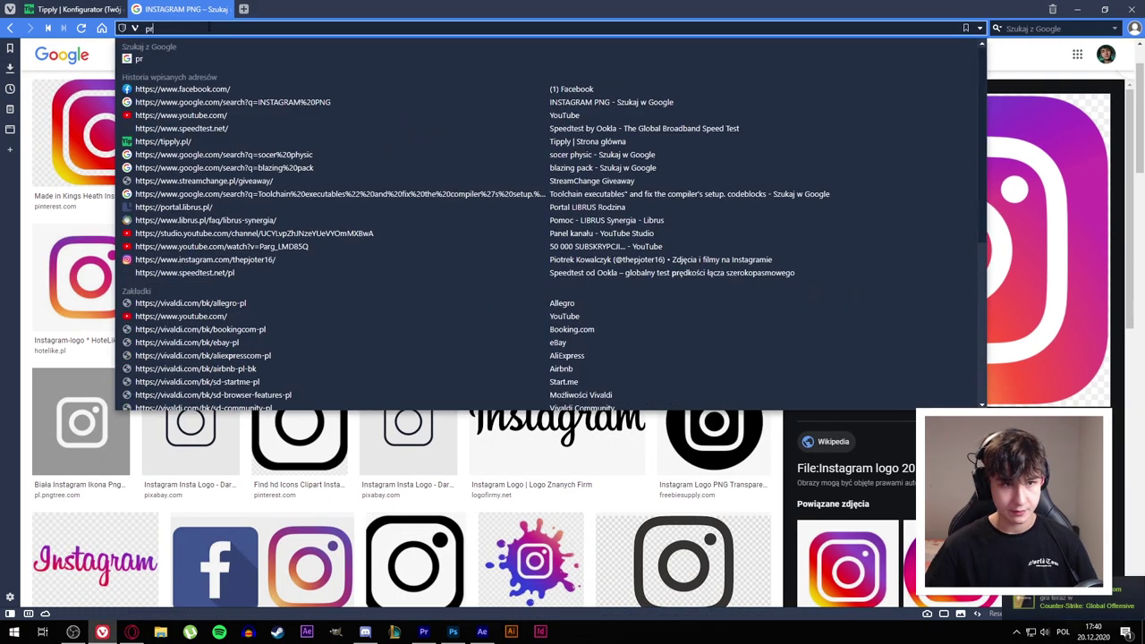
{"action": "type", "text": "emiere pro compose"}
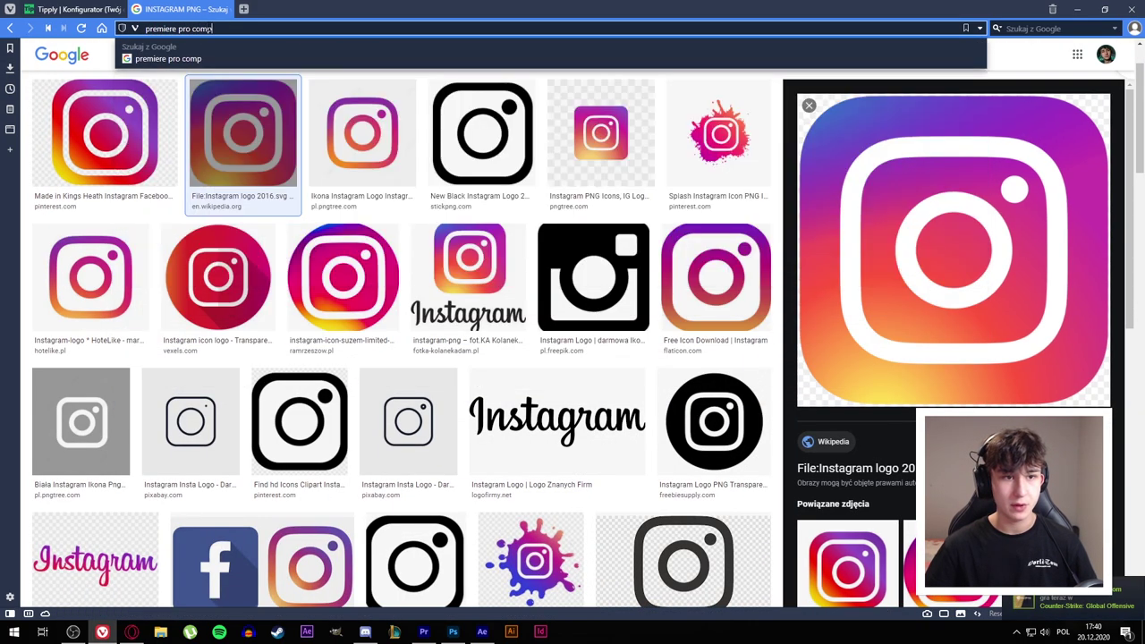
{"action": "type", "text": "r"}
{"action": "key", "text": "Return"}
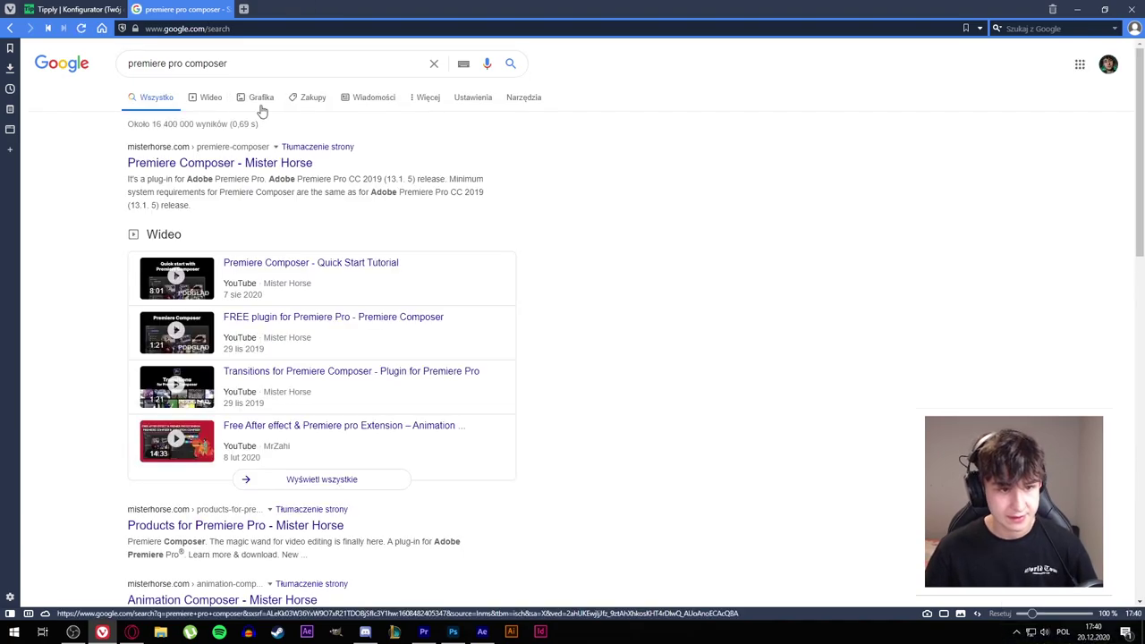
Download and save the Windows Premiere Composer installer from the Mister Horse page
{"action": "left_click", "coordinate": [182, 162]}
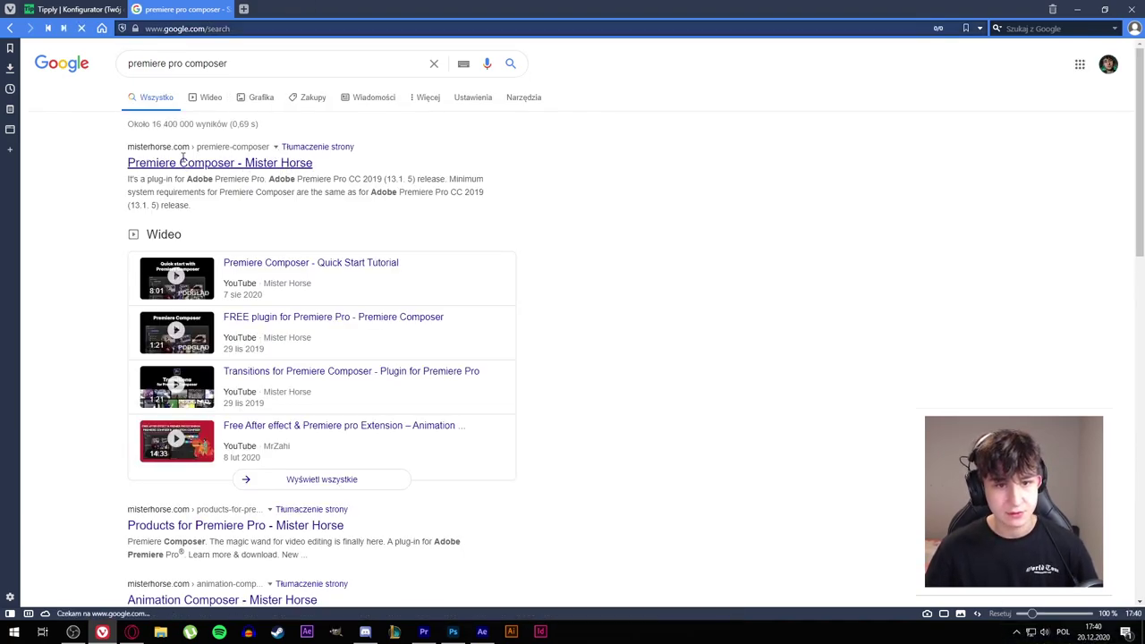
{"action": "scroll", "coordinate": [590, 304], "scroll_direction": "down", "scroll_amount": 2}
{"action": "scroll", "coordinate": [573, 330], "scroll_direction": "down", "scroll_amount": 2}
{"action": "scroll", "coordinate": [572, 331], "scroll_direction": "down", "scroll_amount": 3}
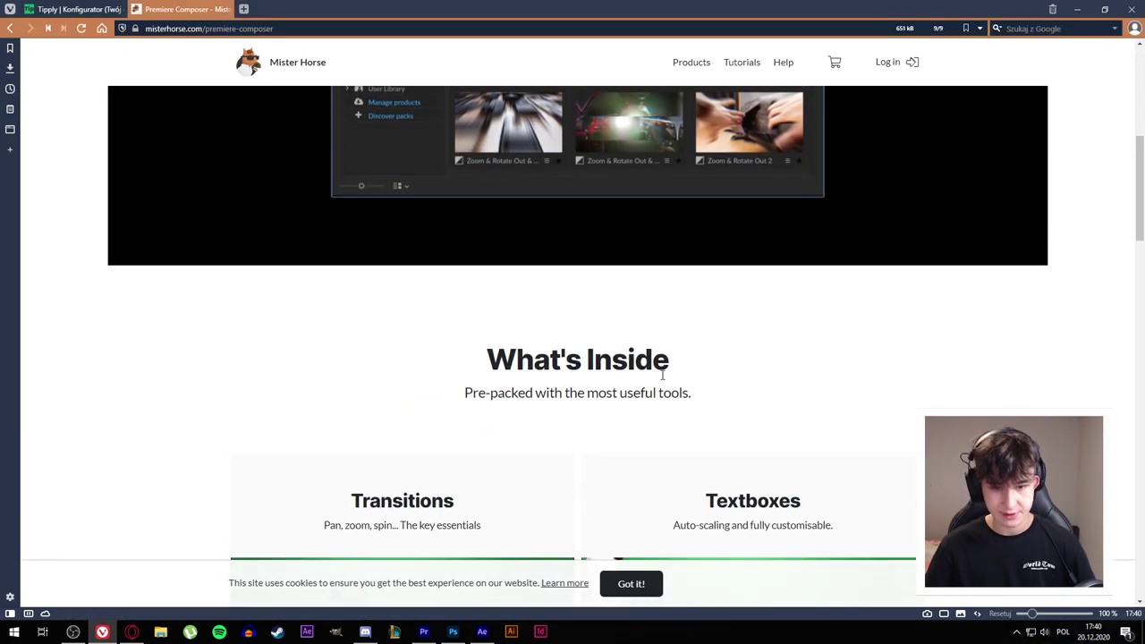
{"action": "scroll", "coordinate": [566, 333], "scroll_direction": "up", "scroll_amount": 5}
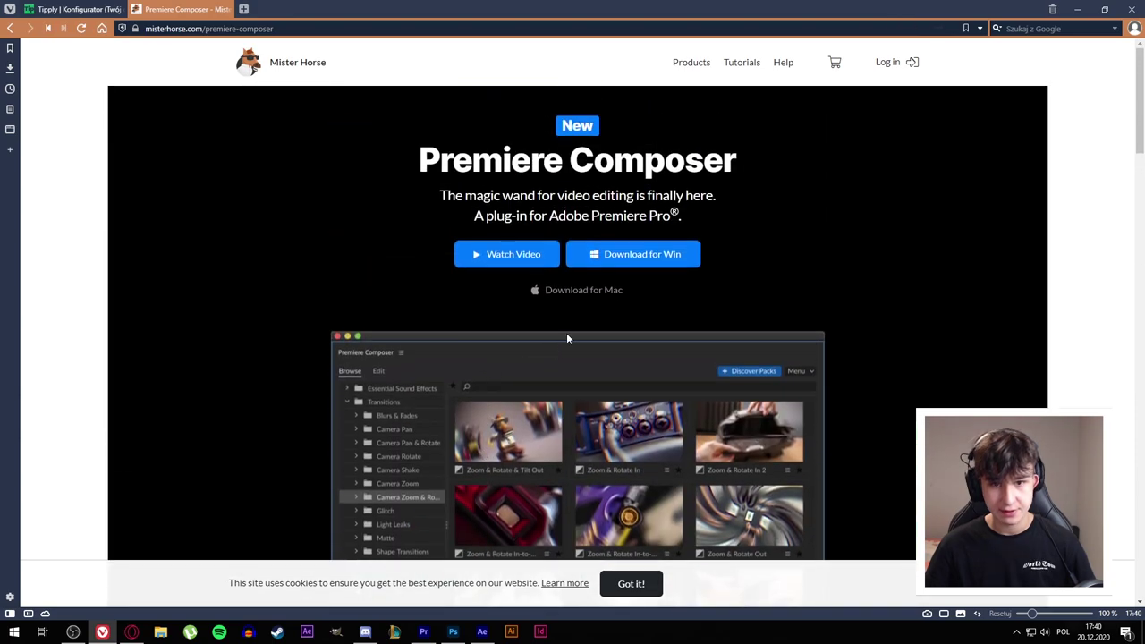
{"action": "left_click", "coordinate": [636, 257]}
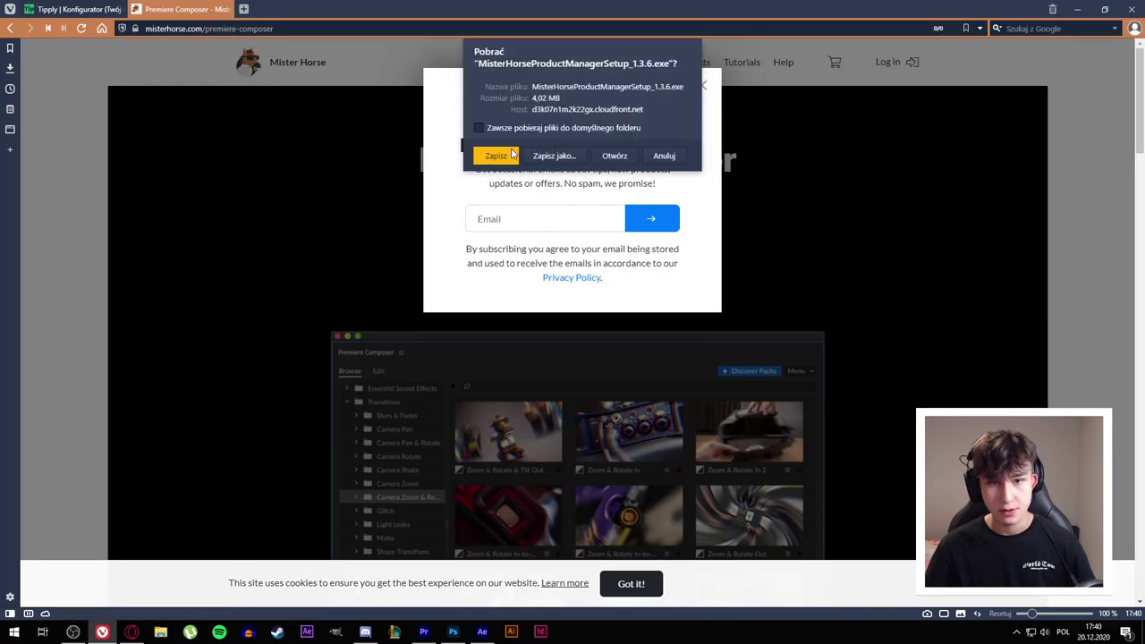
{"action": "left_click", "coordinate": [495, 155]}
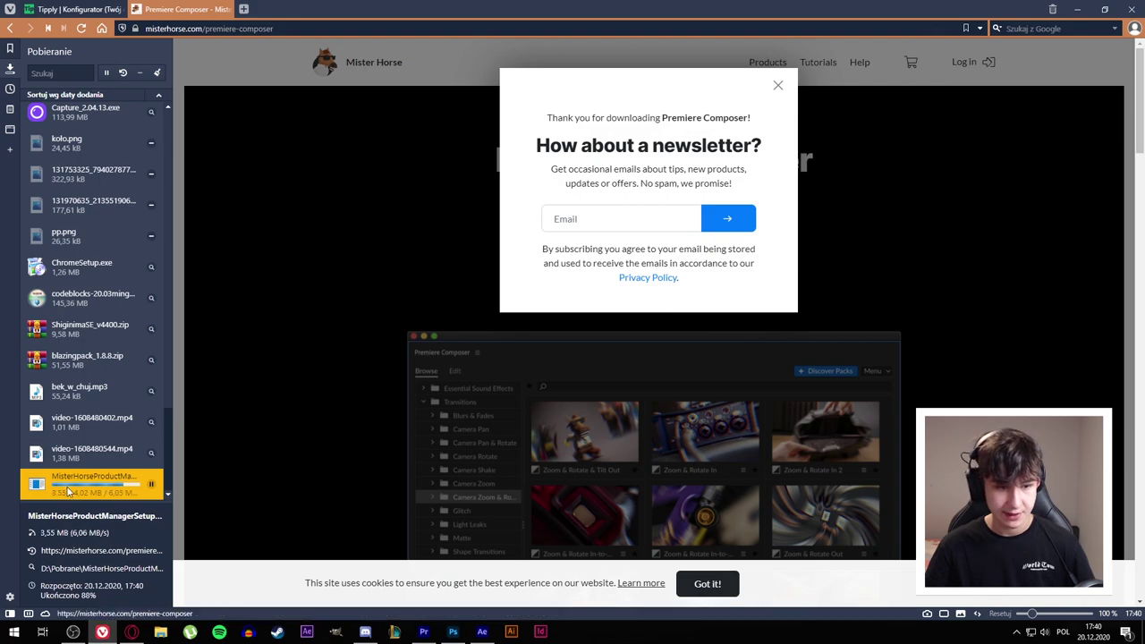
Run the MisterHorseProductManagerSetup_1.3.6.exe installer, finish it, and close the downloads folder
{"action": "left_click", "coordinate": [152, 484]}
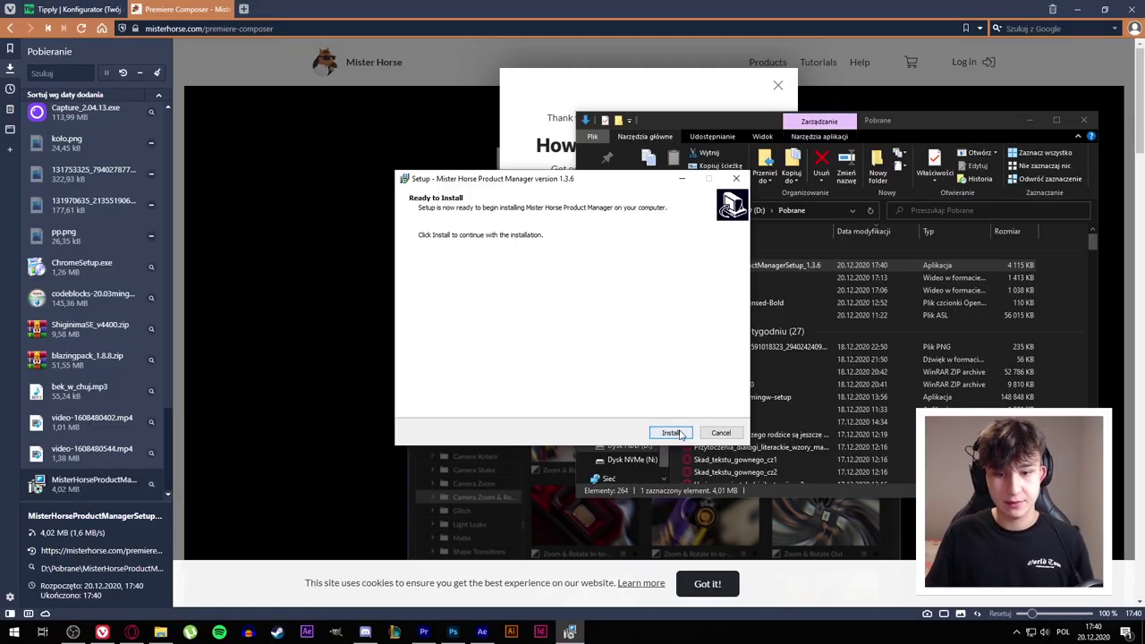
{"action": "left_click", "coordinate": [678, 435]}
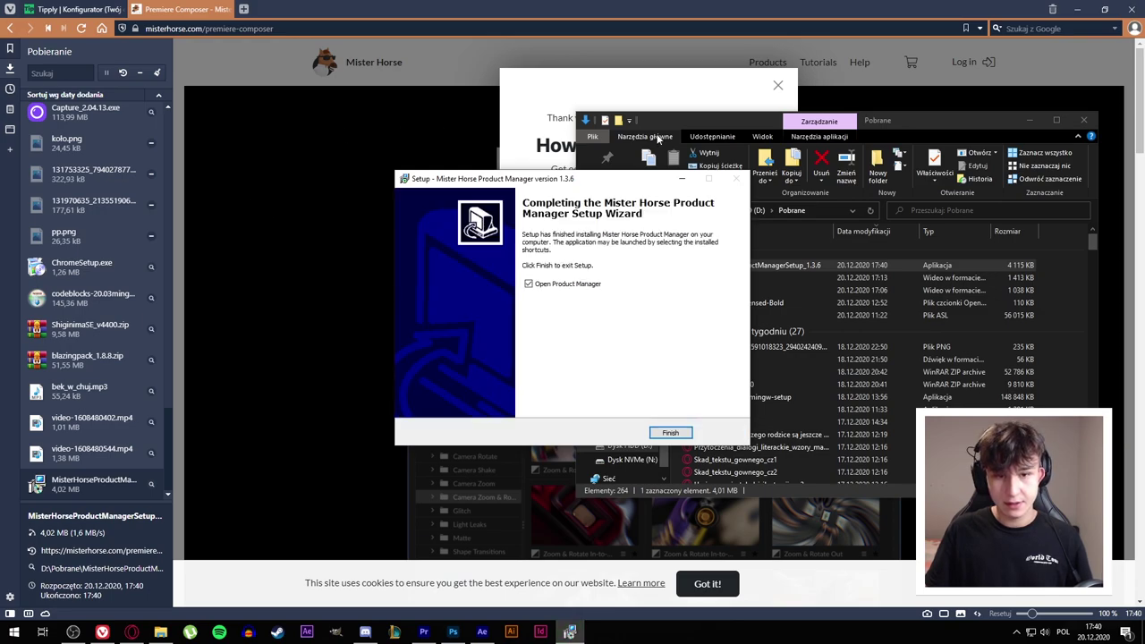
{"action": "left_click", "coordinate": [677, 436]}
{"action": "left_click", "coordinate": [1083, 120]}
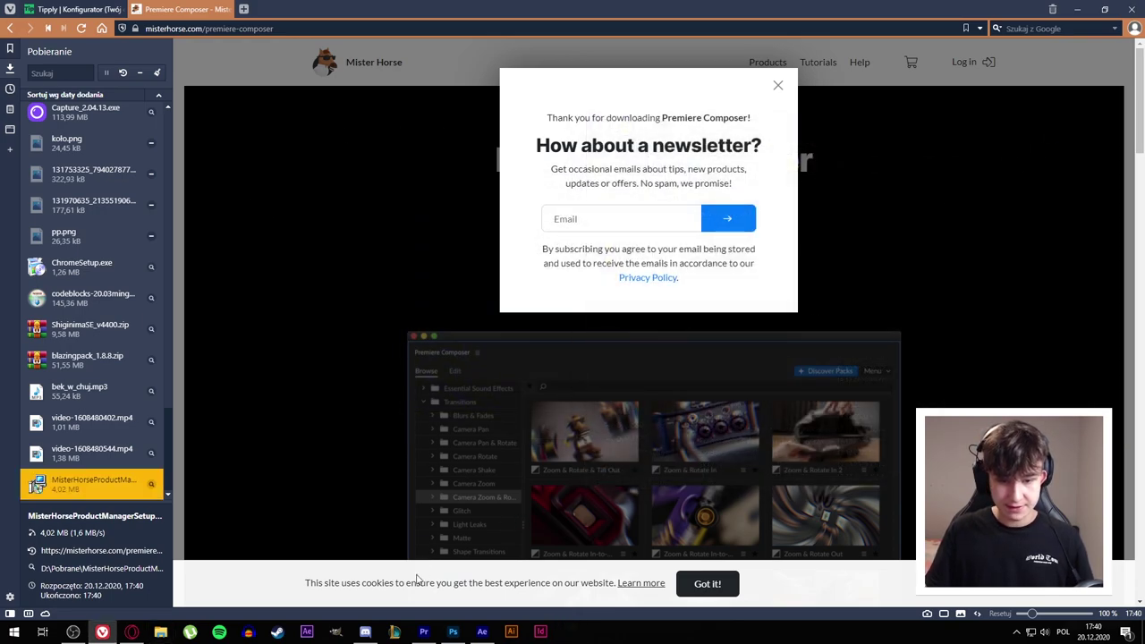
Open Window > Extensions > Premiere Composer and move the floating panel toward the centre
{"action": "left_click", "coordinate": [424, 632]}
{"action": "left_click", "coordinate": [208, 19]}
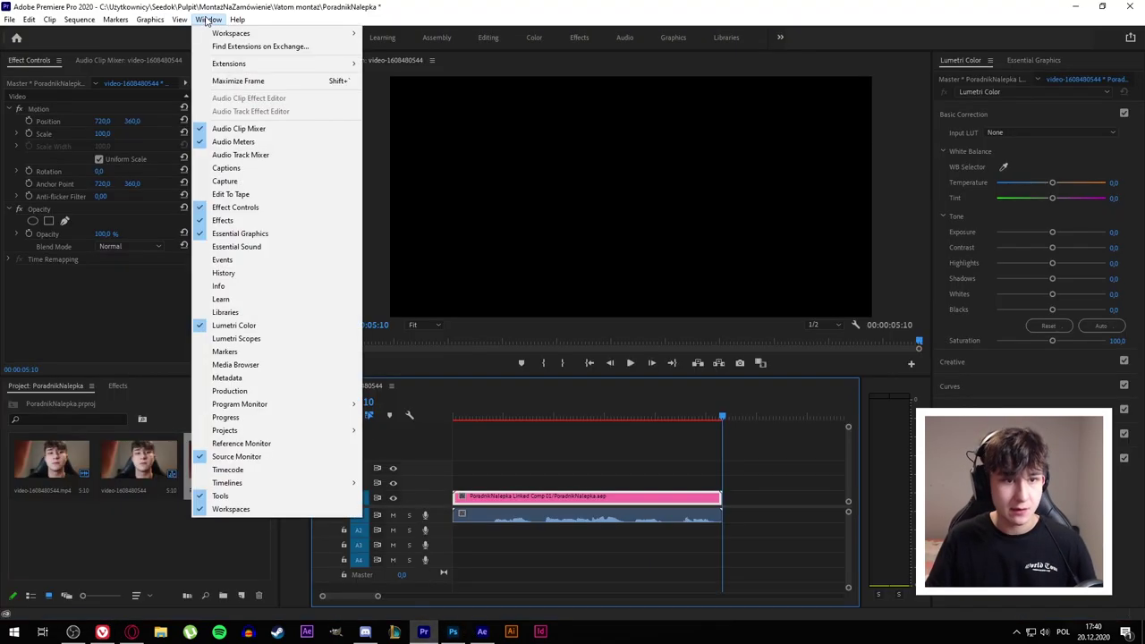
{"action": "mouse_move", "coordinate": [230, 68]}
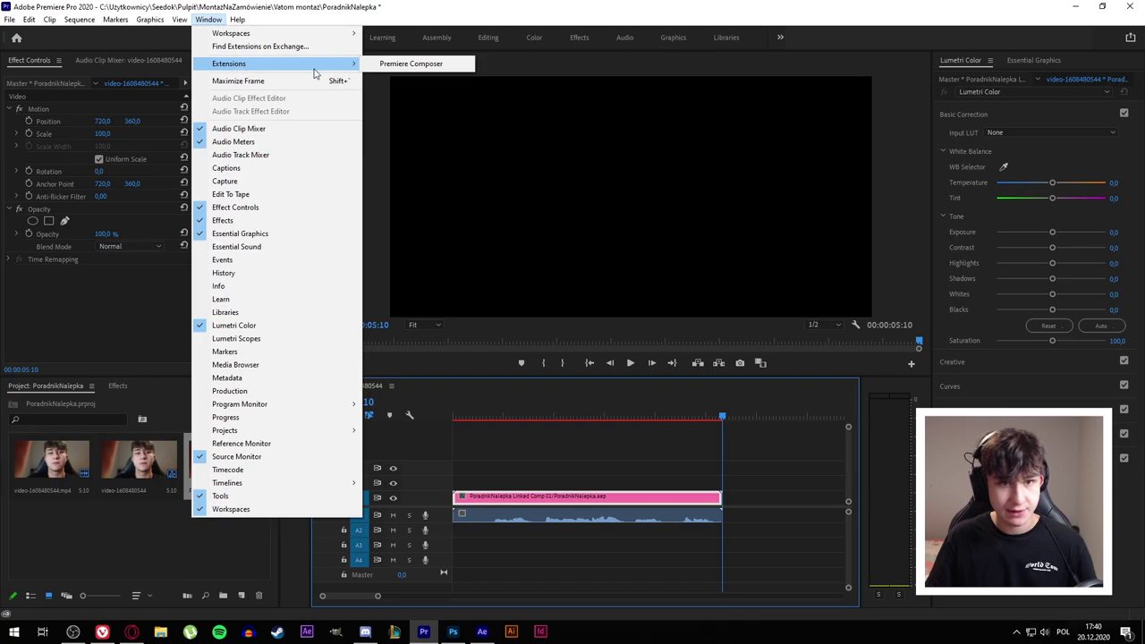
{"action": "left_click", "coordinate": [403, 68]}
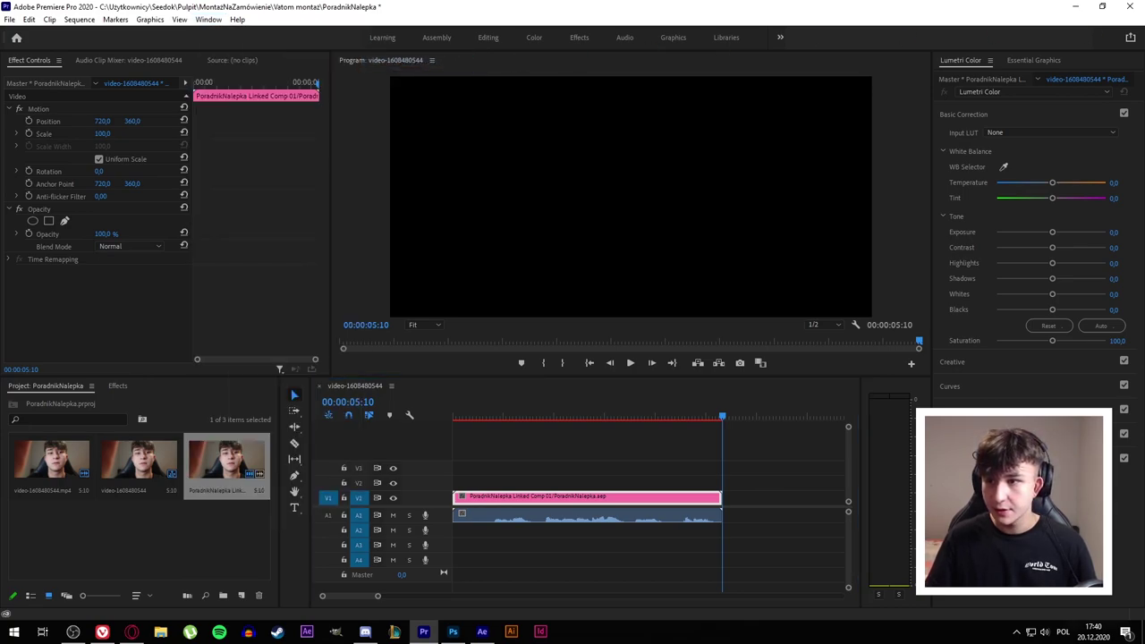
{"action": "mouse_move", "coordinate": [802, 84]}
{"action": "left_mouse_down"}
{"action": "mouse_move", "coordinate": [621, 67]}
{"action": "mouse_move", "coordinate": [857, 95]}
{"action": "left_mouse_up"}
{"action": "left_click", "coordinate": [499, 416]}
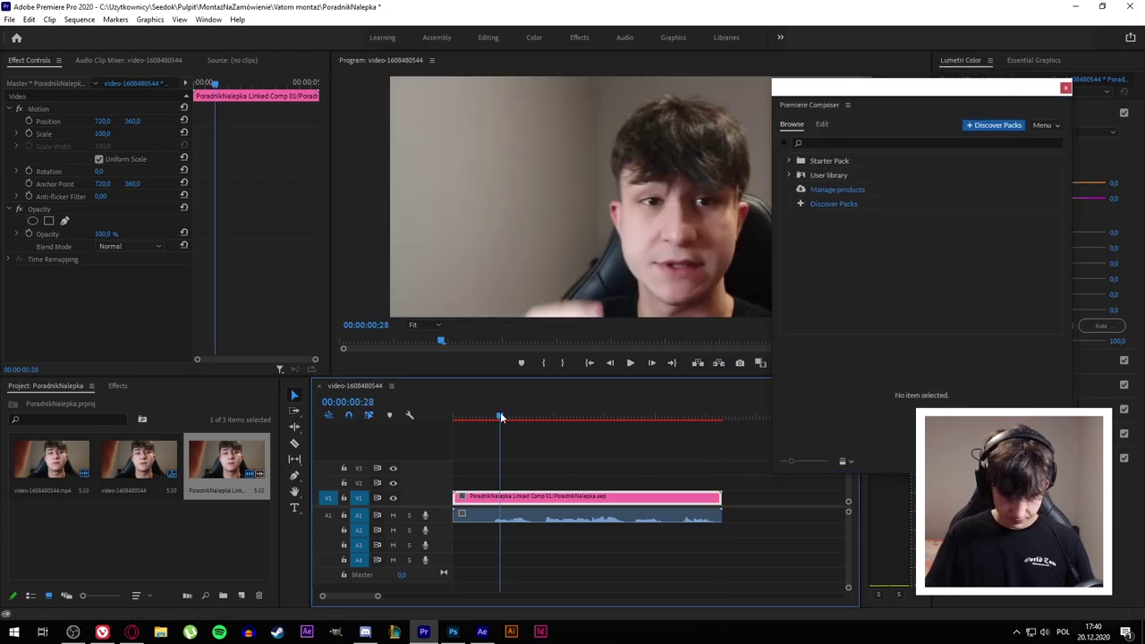
{"action": "left_click_drag", "start_coordinate": [500, 417], "coordinate": [421, 418]}
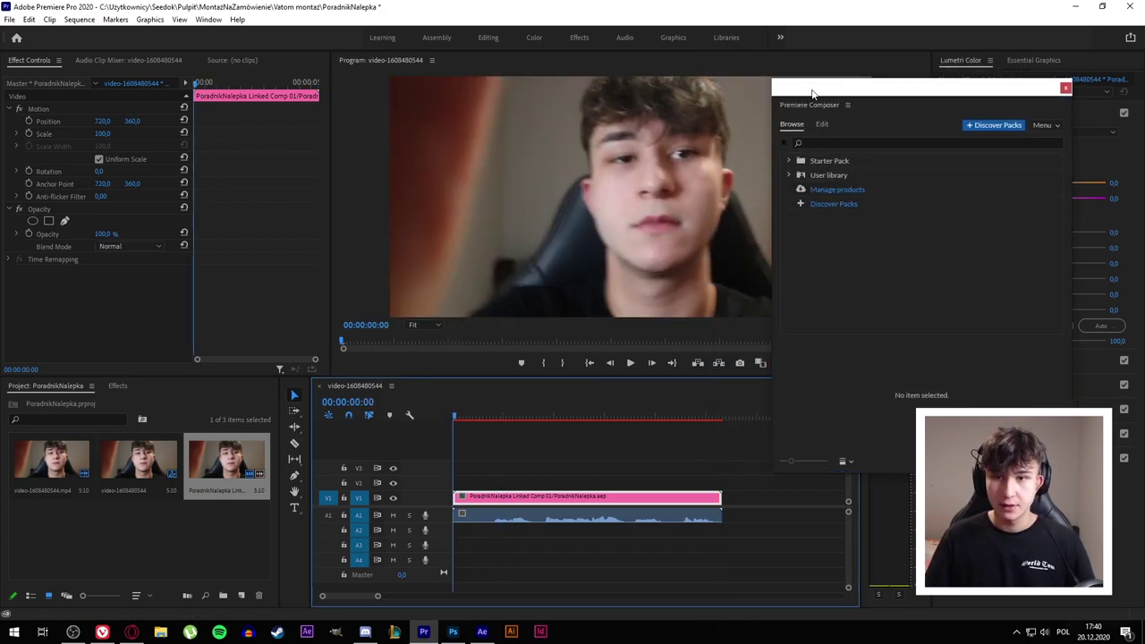
{"action": "left_click_drag", "start_coordinate": [812, 93], "coordinate": [504, 120]}
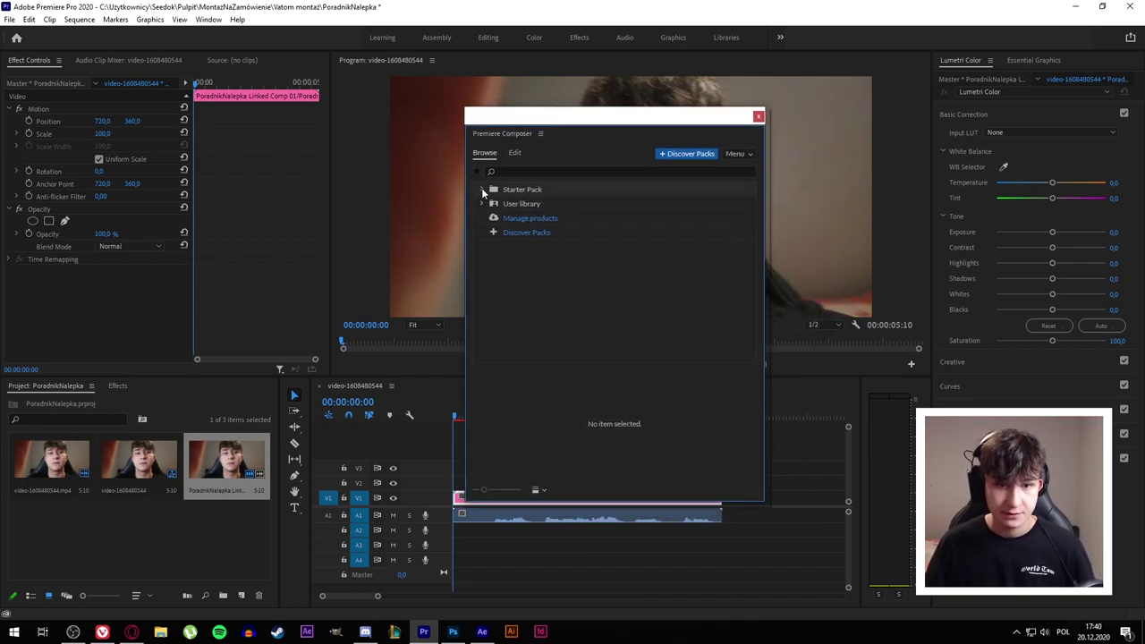
Expand Starter Pack > Transitions > Rotate in Premiere Composer to show CCW and CW
{"action": "left_click", "coordinate": [482, 190]}
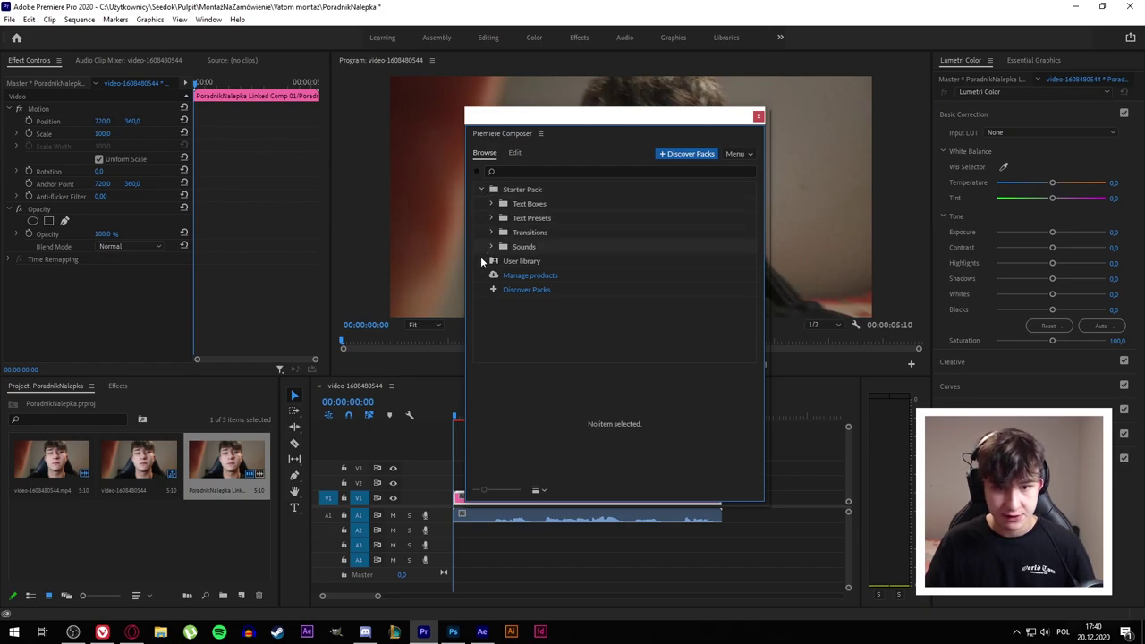
{"action": "left_click", "coordinate": [490, 232]}
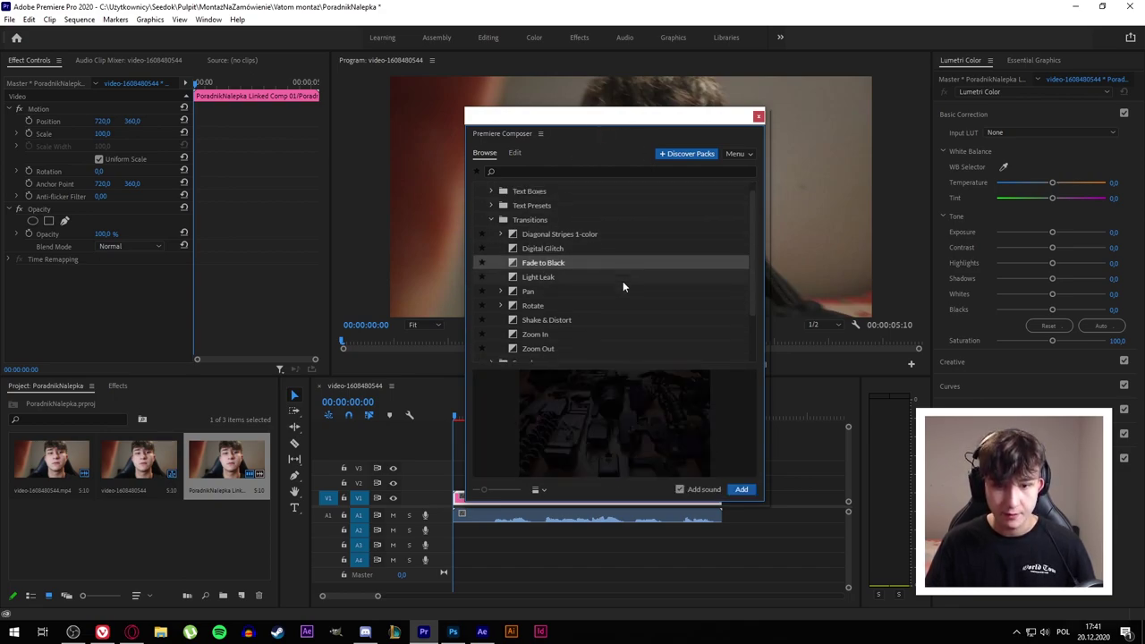
{"action": "scroll", "coordinate": [623, 280], "scroll_direction": "down", "scroll_amount": 2}
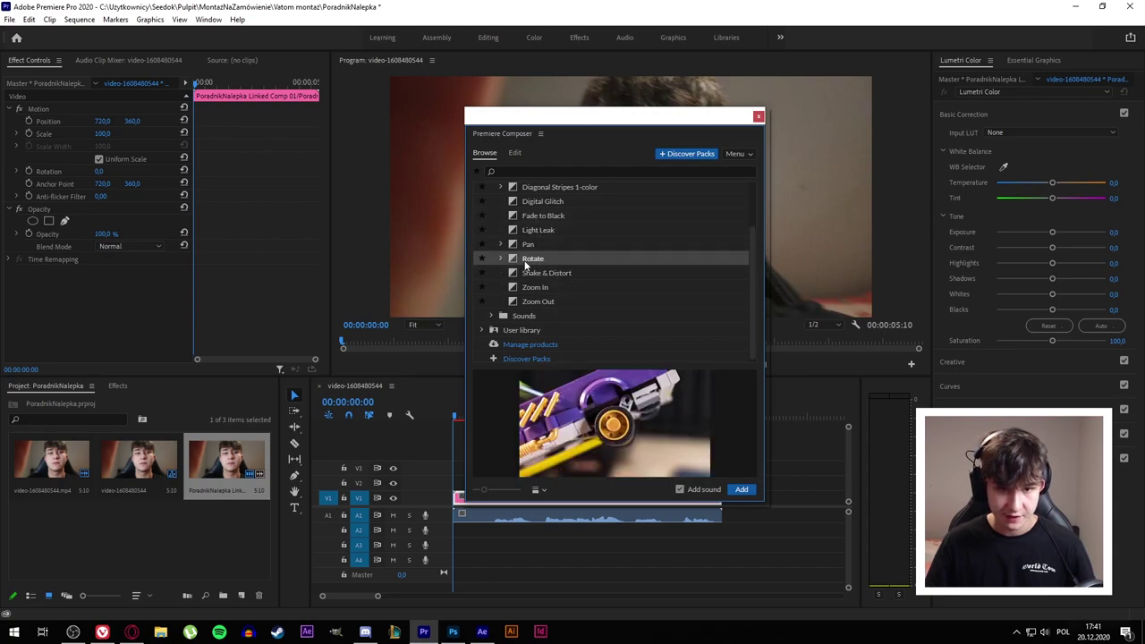
{"action": "left_click_drag", "start_coordinate": [586, 117], "coordinate": [890, 88]}
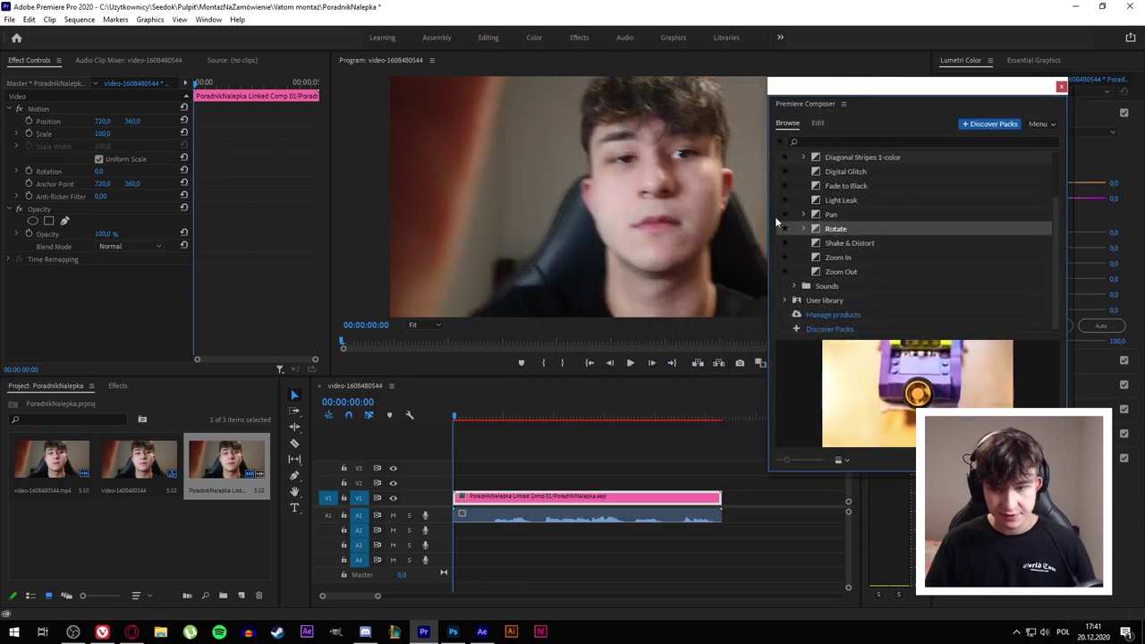
{"action": "left_click", "coordinate": [473, 417]}
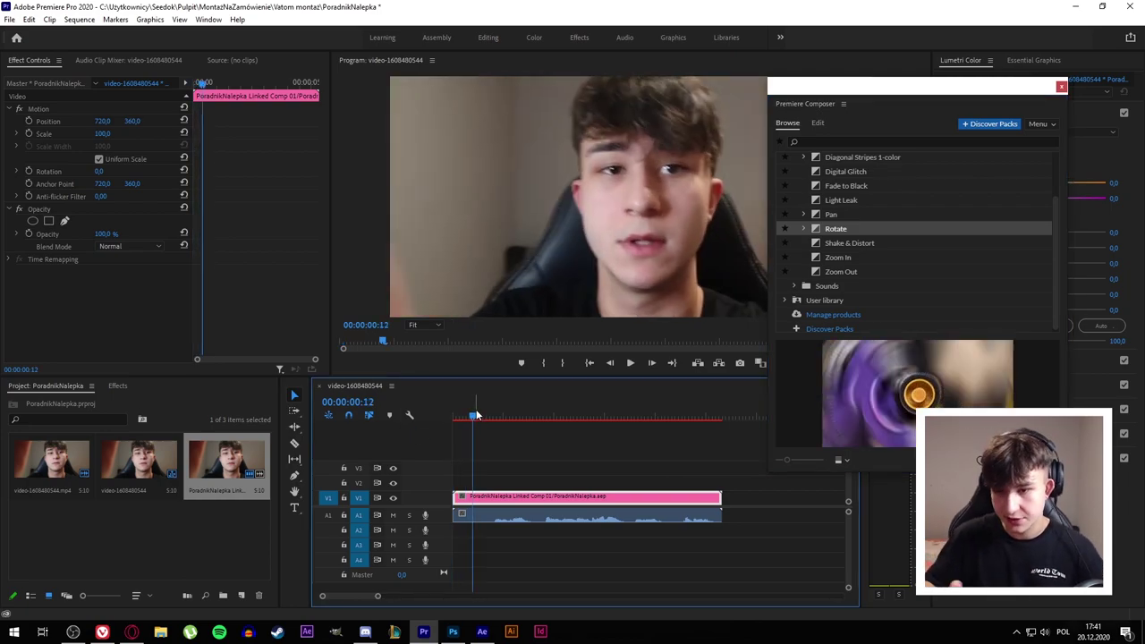
{"action": "key", "text": "Home"}
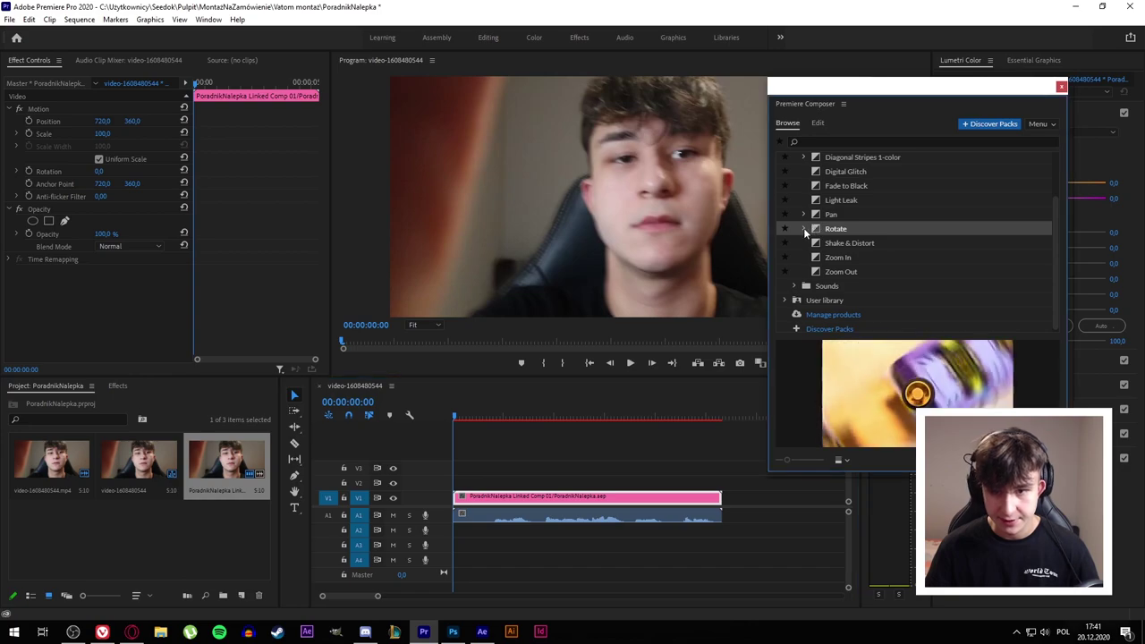
{"action": "left_click", "coordinate": [803, 228]}
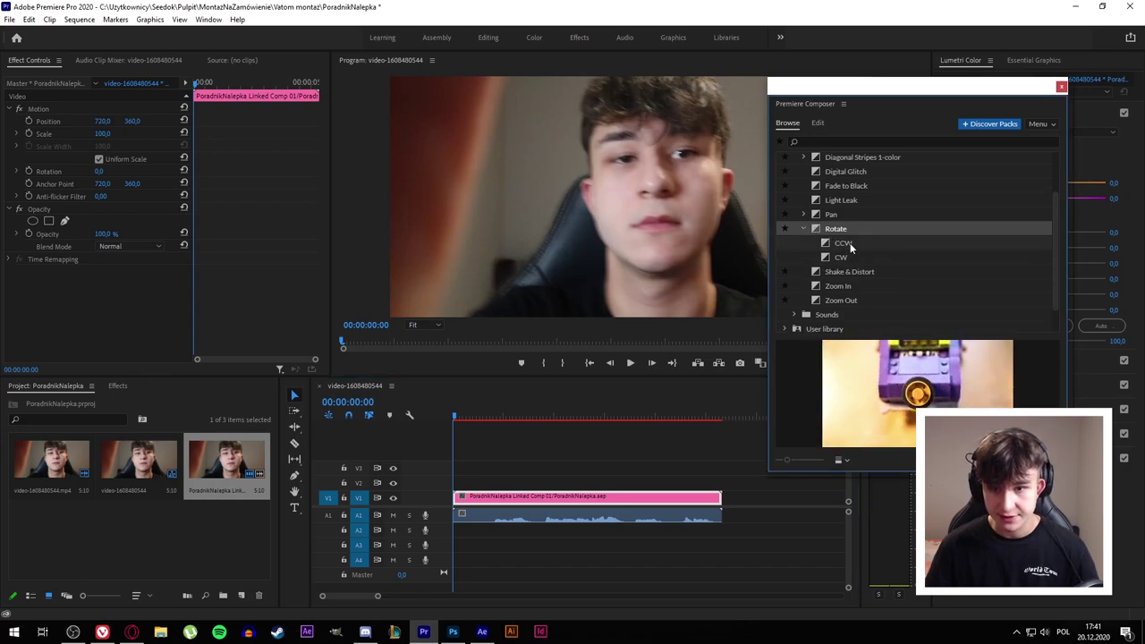
Add the CCW Rotate transition at the start of the sequence and enlarge the timeline clips
{"action": "double_click", "coordinate": [848, 243]}
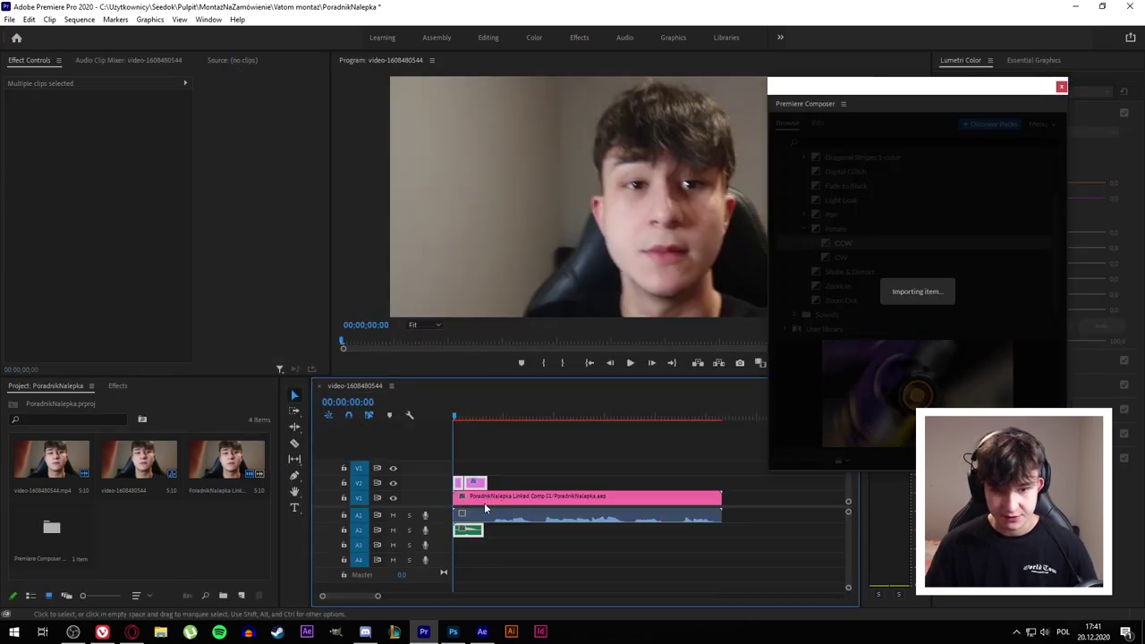
{"action": "key", "text": "Home"}
{"action": "key", "text": "equal"}
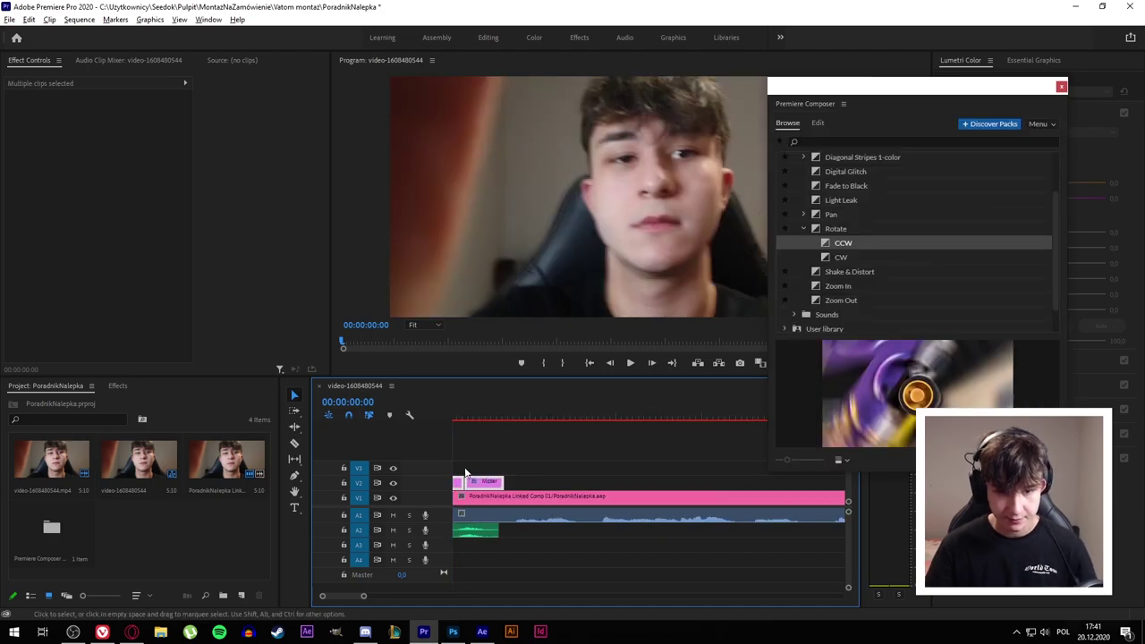
{"action": "key", "text": "equal"}
{"action": "key", "text": "equal"}
{"action": "left_click", "coordinate": [502, 534]}
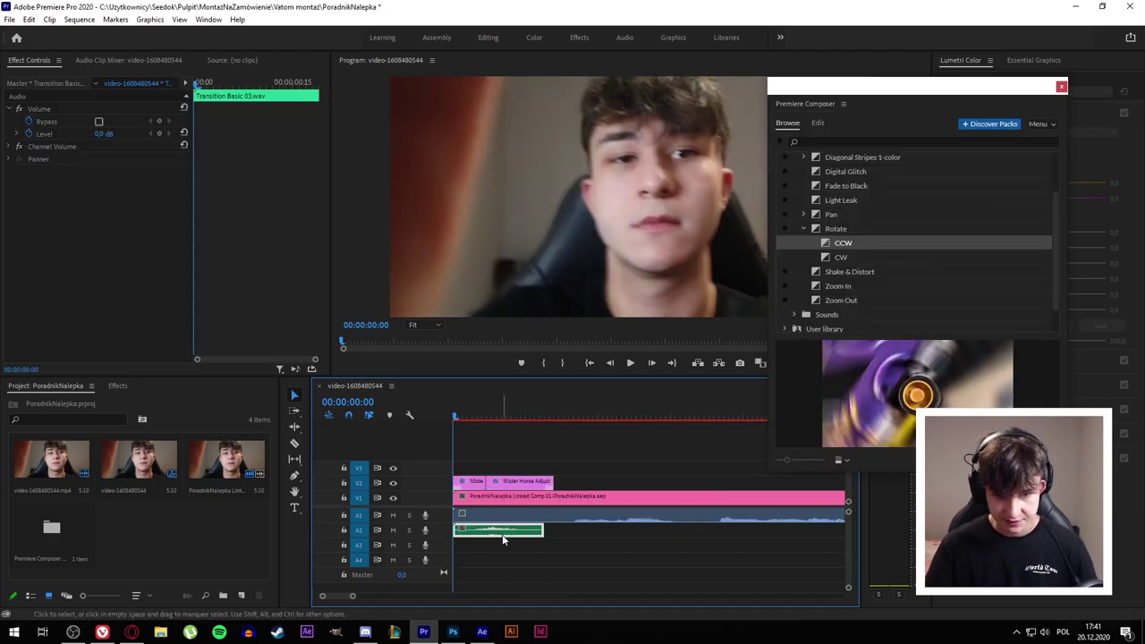
{"action": "left_click", "coordinate": [522, 459]}
Move the Premiere Composer panel aside and set the Program monitor resolution to 1/4
{"action": "left_click_drag", "start_coordinate": [815, 98], "coordinate": [887, 385]}
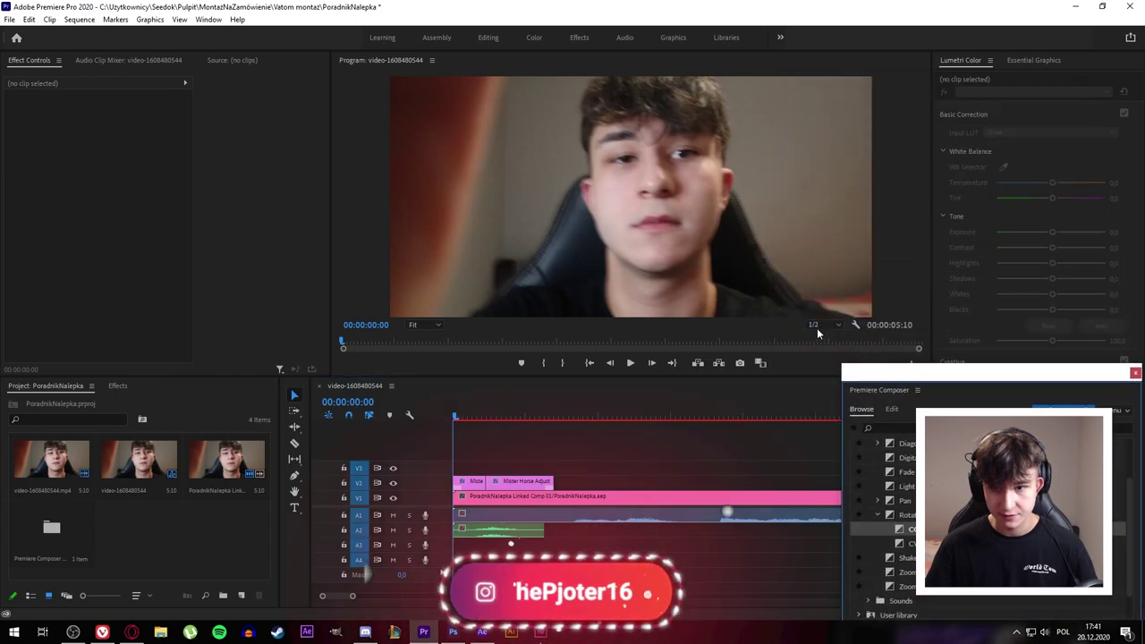
{"action": "left_click", "coordinate": [477, 417]}
{"action": "left_click", "coordinate": [472, 481]}
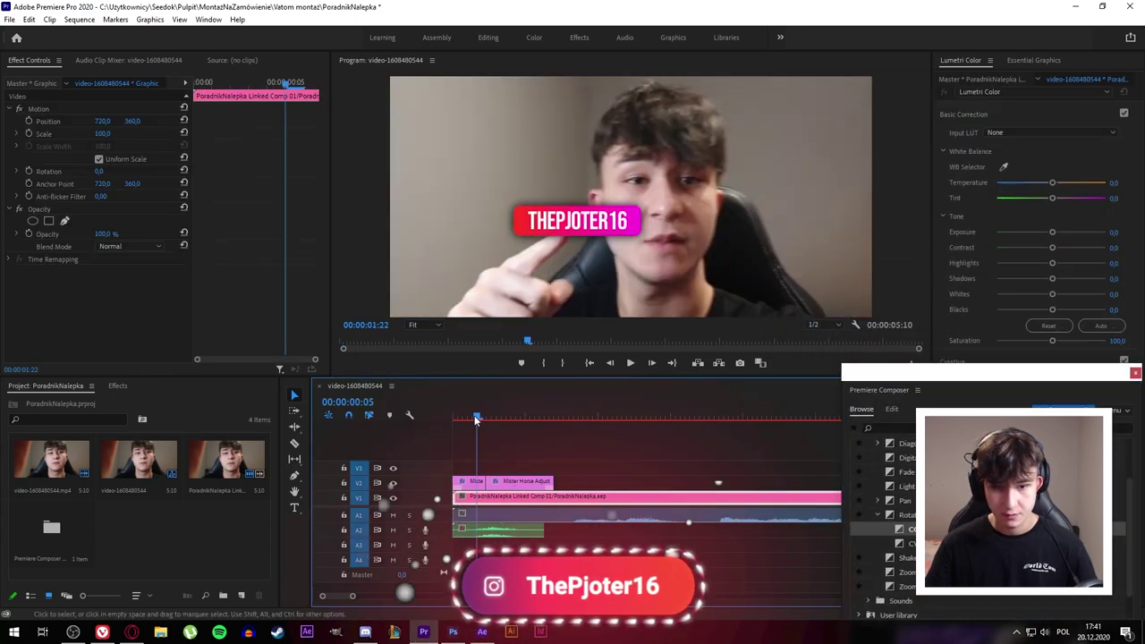
{"action": "key", "text": "Home"}
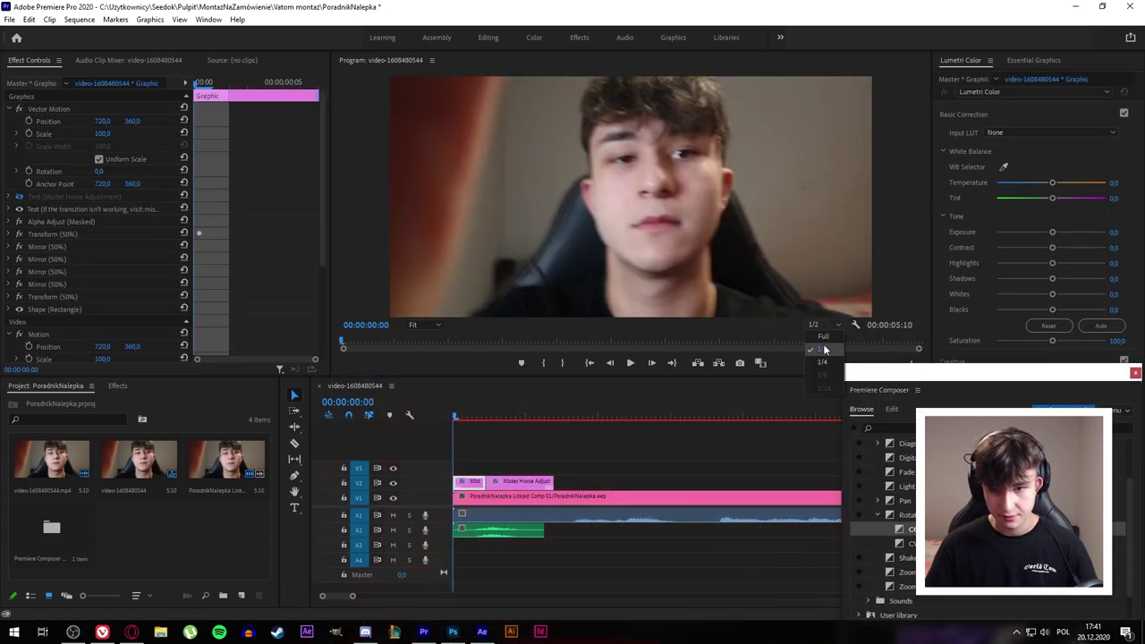
{"action": "left_click", "coordinate": [824, 324]}
{"action": "left_click", "coordinate": [822, 358]}
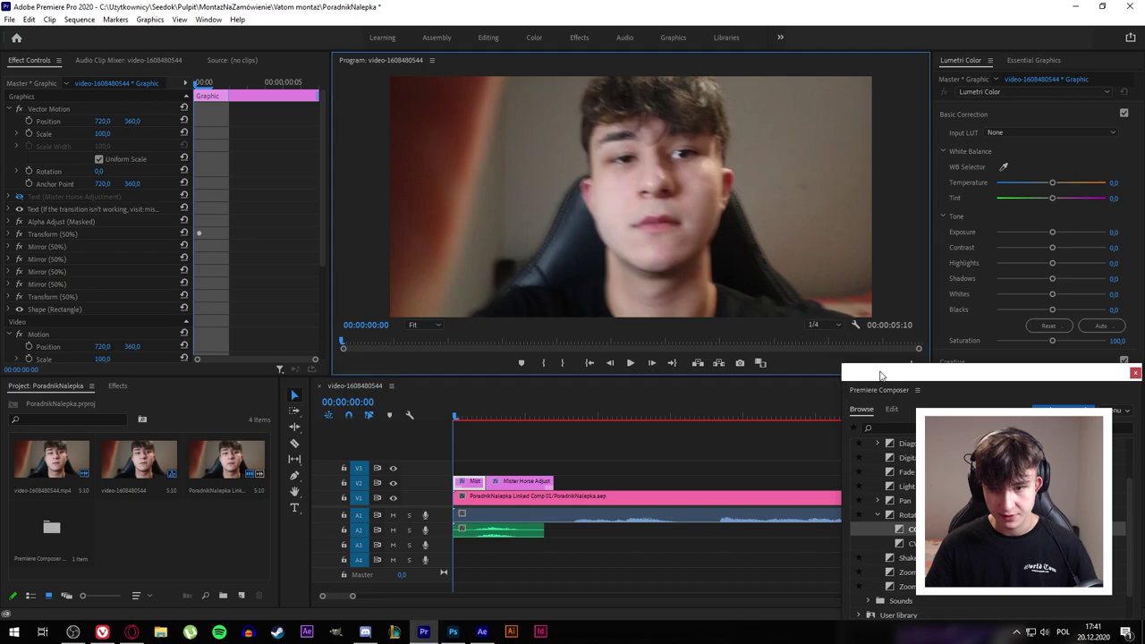
Play and scrub through the intro animation from the start of the sequence
{"action": "left_click", "coordinate": [626, 453]}
{"action": "key", "text": "space"}
{"action": "left_click", "coordinate": [472, 481]}
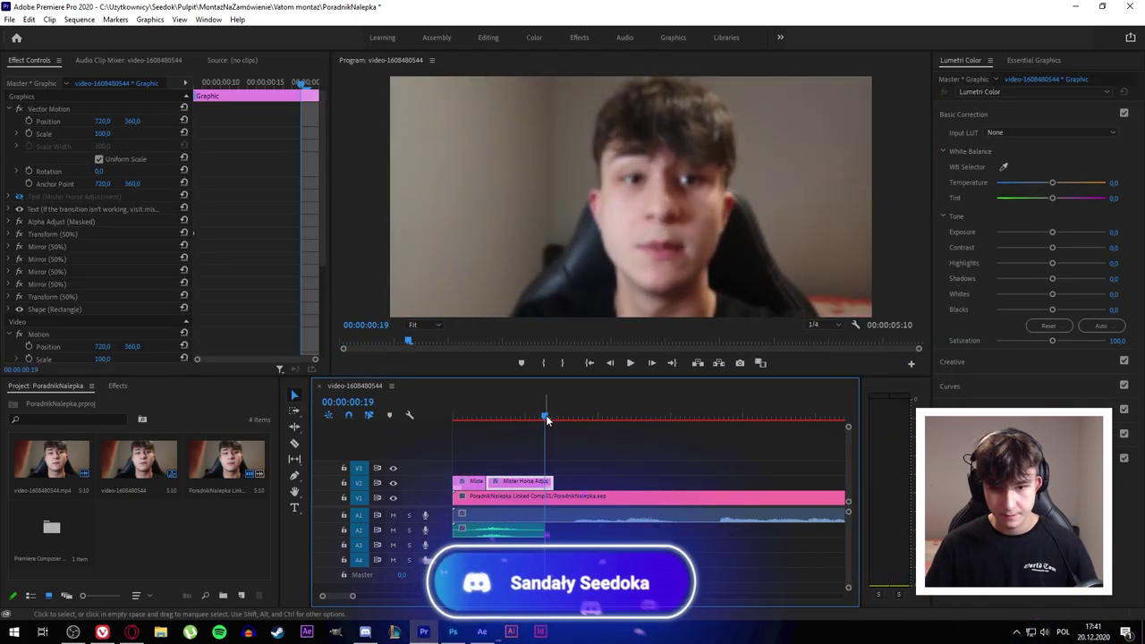
{"action": "key", "text": "Home"}
{"action": "left_click_drag", "start_coordinate": [601, 420], "coordinate": [487, 418]}
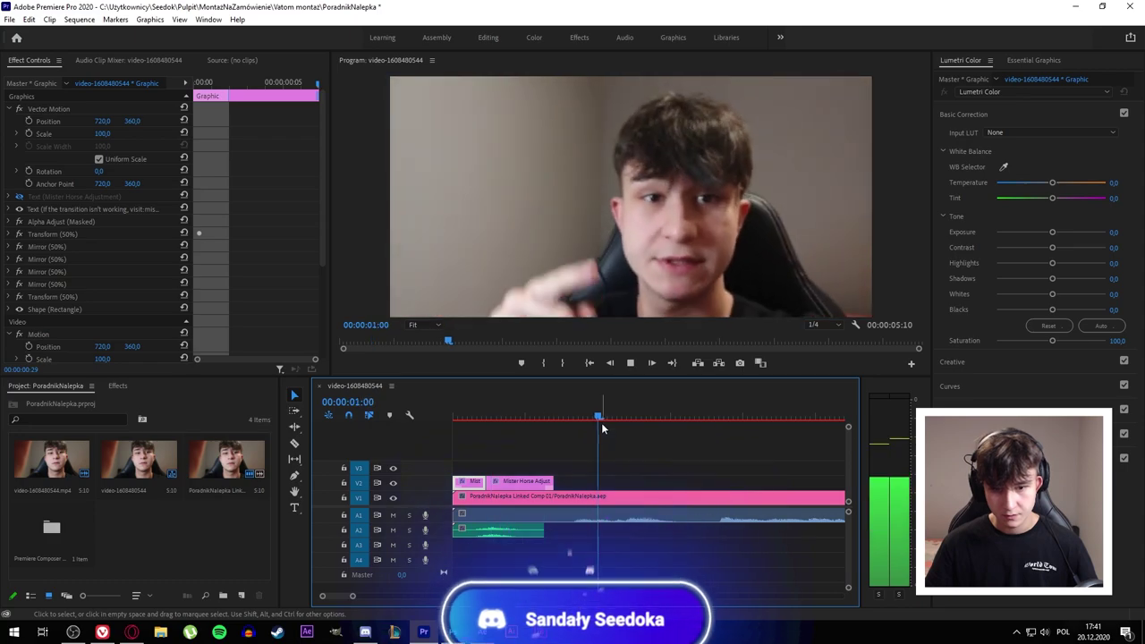
{"action": "key", "text": "space"}
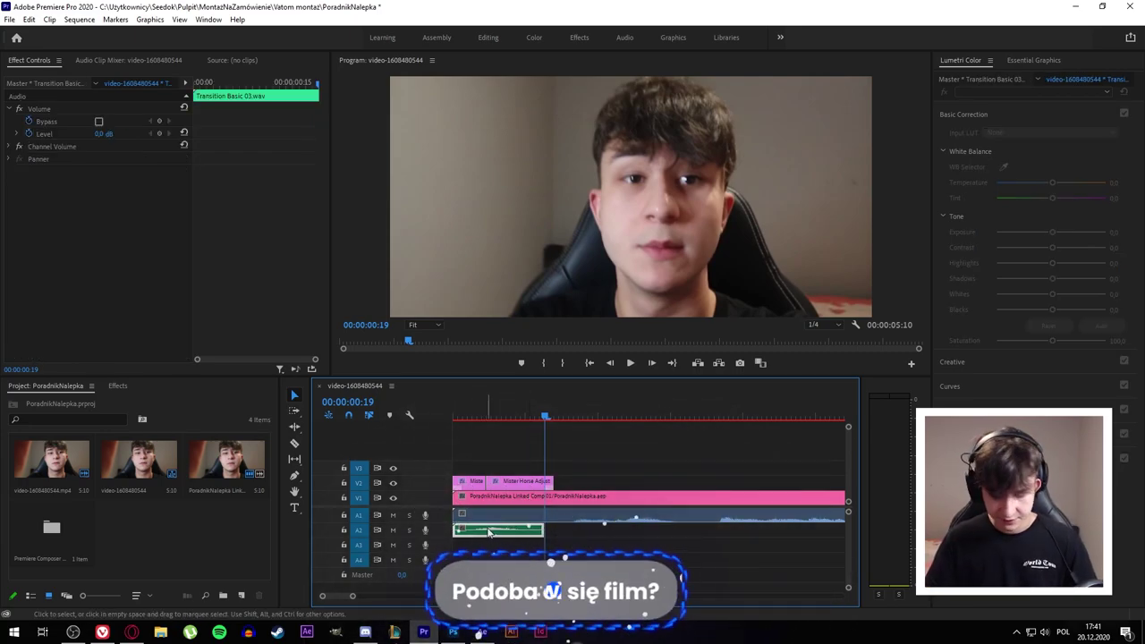
Replay the opening frames and preview the Shake & Distort transition in Premiere Composer
{"action": "key", "text": "Home"}
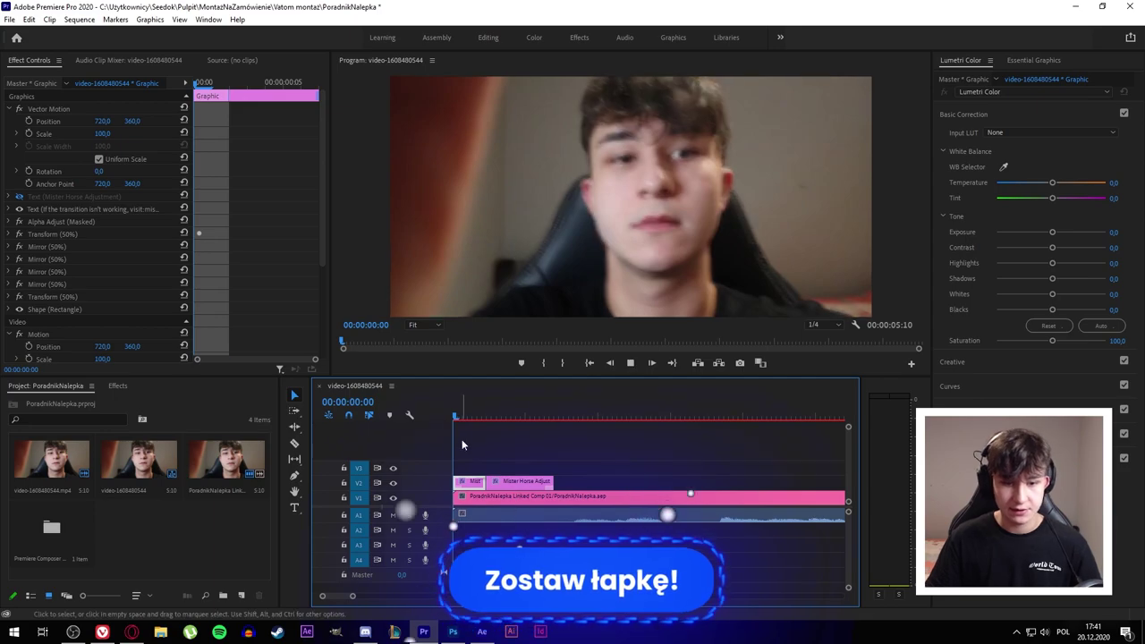
{"action": "left_click_drag", "start_coordinate": [456, 416], "coordinate": [497, 416]}
{"action": "left_click", "coordinate": [472, 417]}
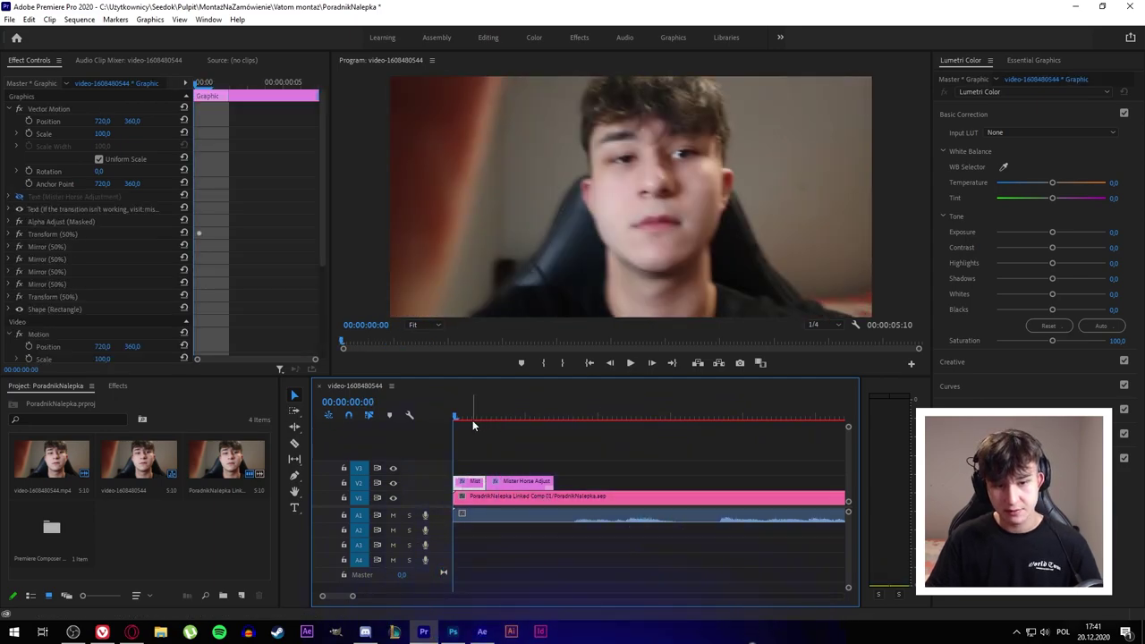
{"action": "key", "text": "space"}
{"action": "key", "text": "space"}
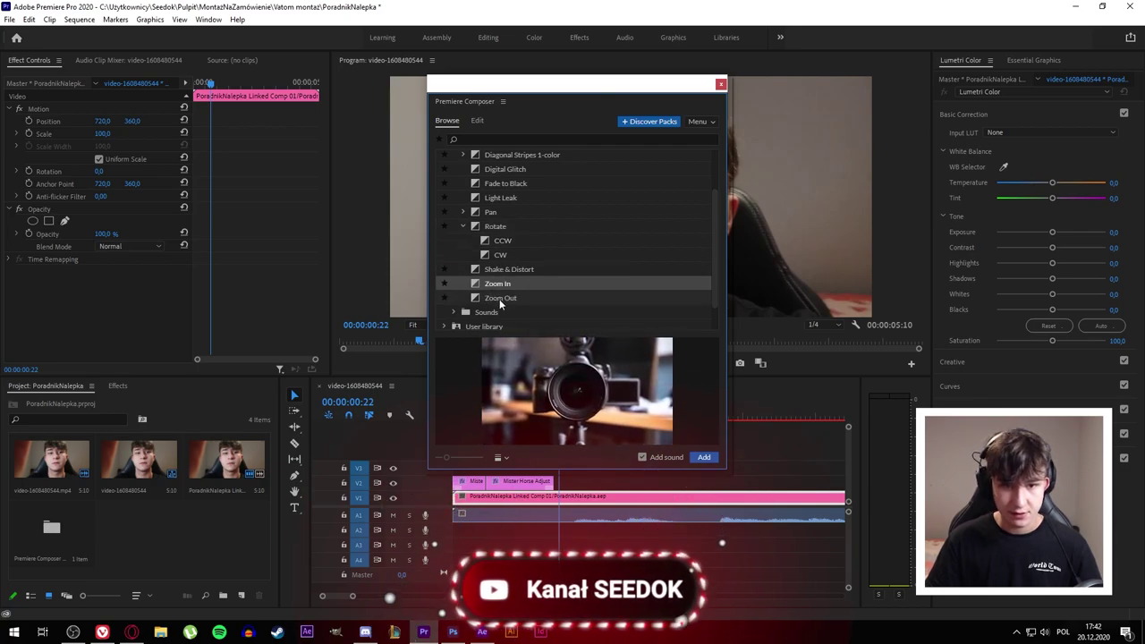
{"action": "left_click", "coordinate": [510, 269]}
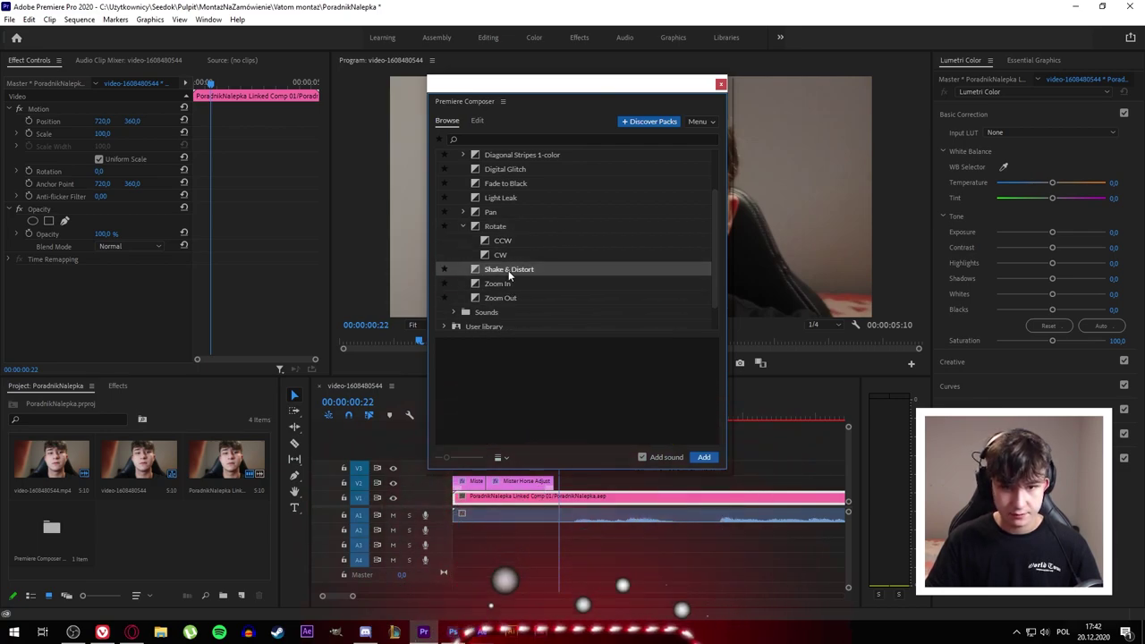
Preview Digital Glitch, then the Fade Characters Separately, Fade and Position & Mask Ease In text presets
{"action": "left_click", "coordinate": [504, 169]}
{"action": "scroll", "coordinate": [567, 306], "scroll_direction": "up", "scroll_amount": 2}
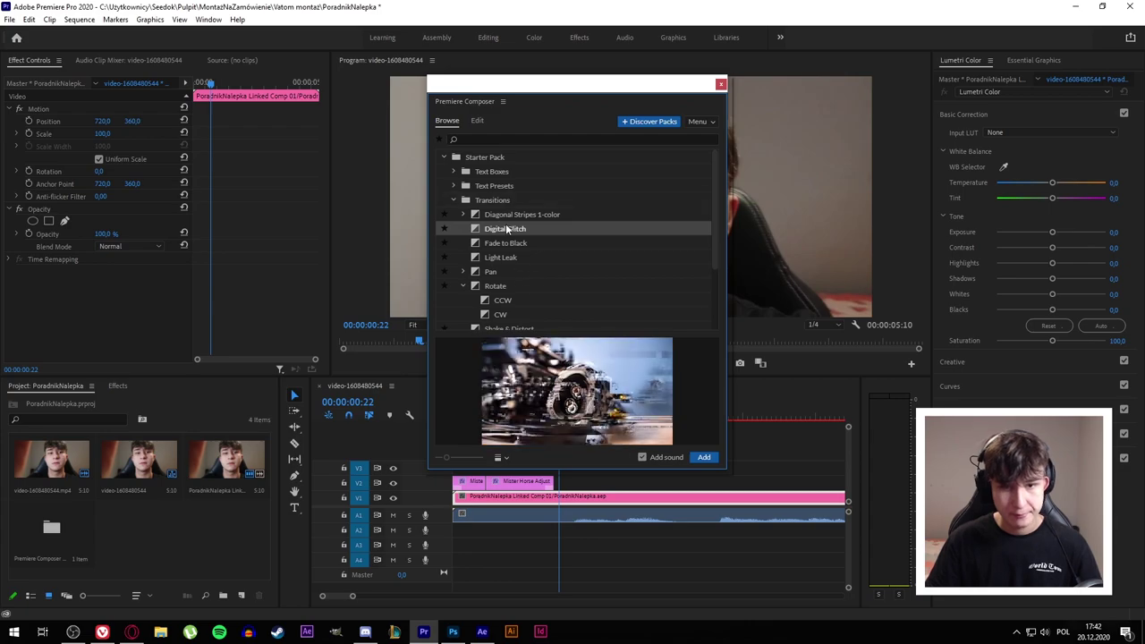
{"action": "left_click", "coordinate": [453, 198]}
{"action": "left_click", "coordinate": [455, 185]}
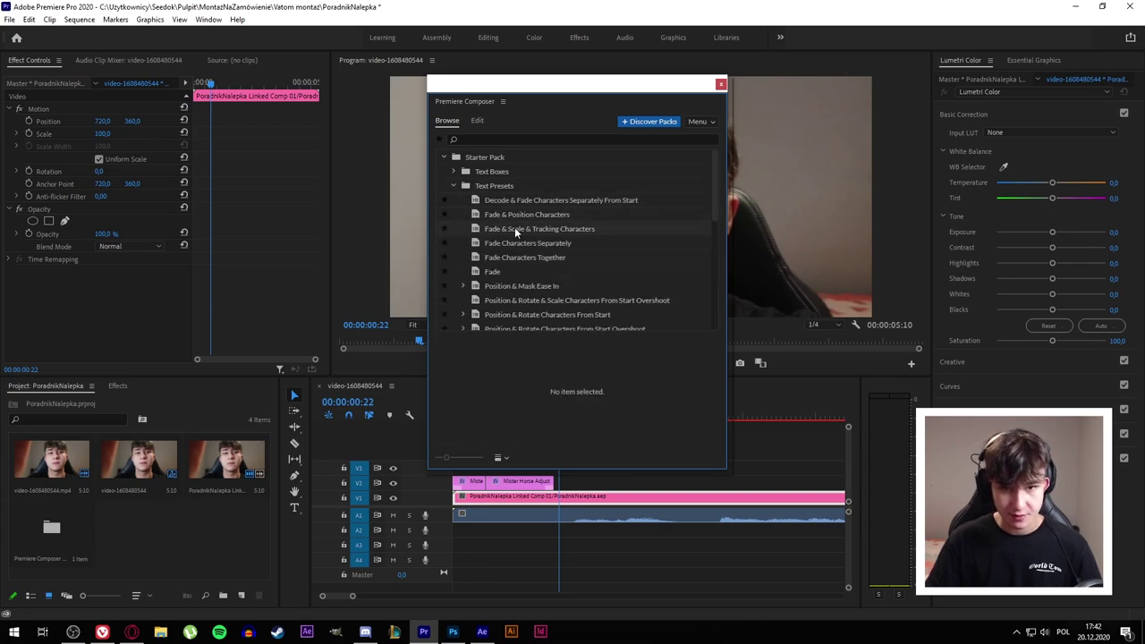
{"action": "left_click", "coordinate": [525, 241]}
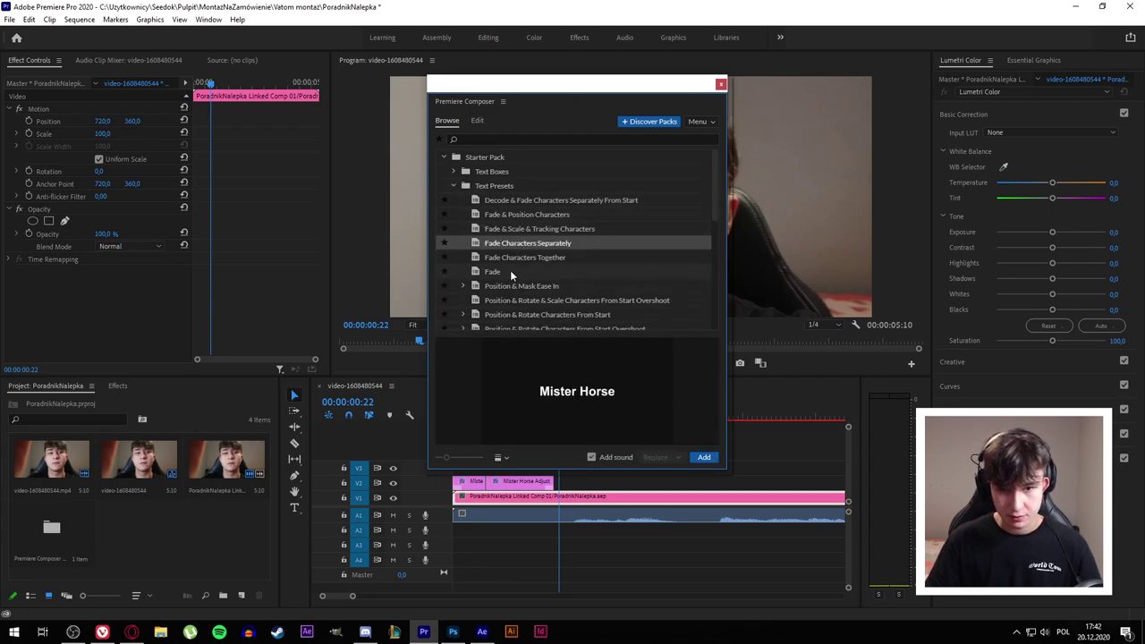
{"action": "left_click", "coordinate": [509, 271]}
{"action": "left_click", "coordinate": [501, 286]}
Preview the Position Overshoot text presets, then collapse the Text Presets folder
{"action": "left_click", "coordinate": [523, 299]}
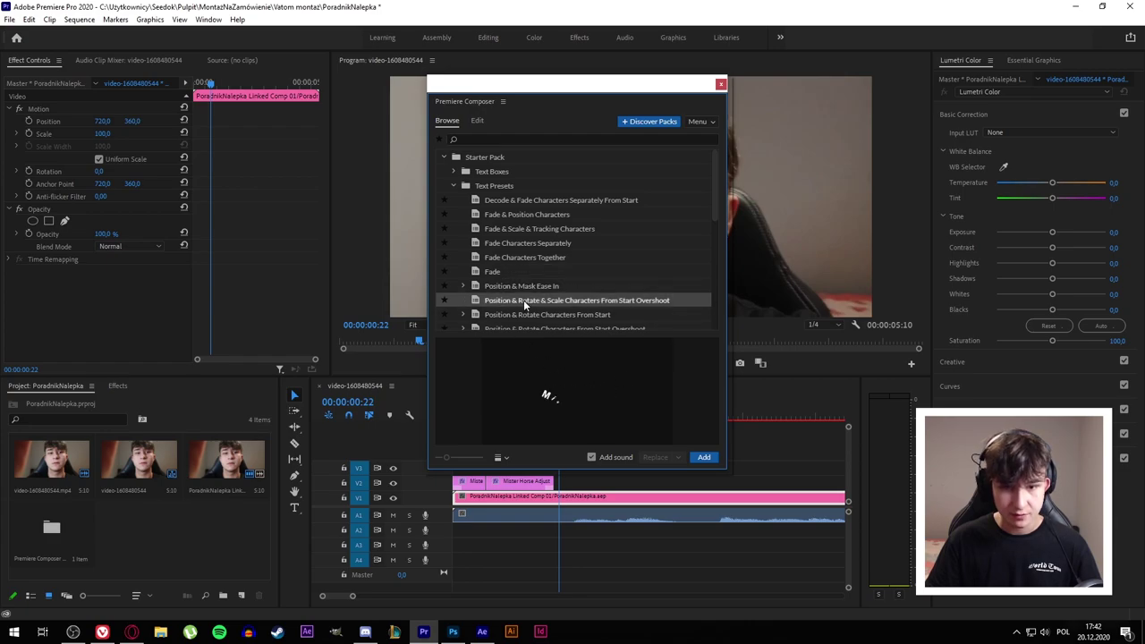
{"action": "scroll", "coordinate": [524, 299], "scroll_direction": "down", "scroll_amount": 2}
{"action": "left_click", "coordinate": [492, 266]}
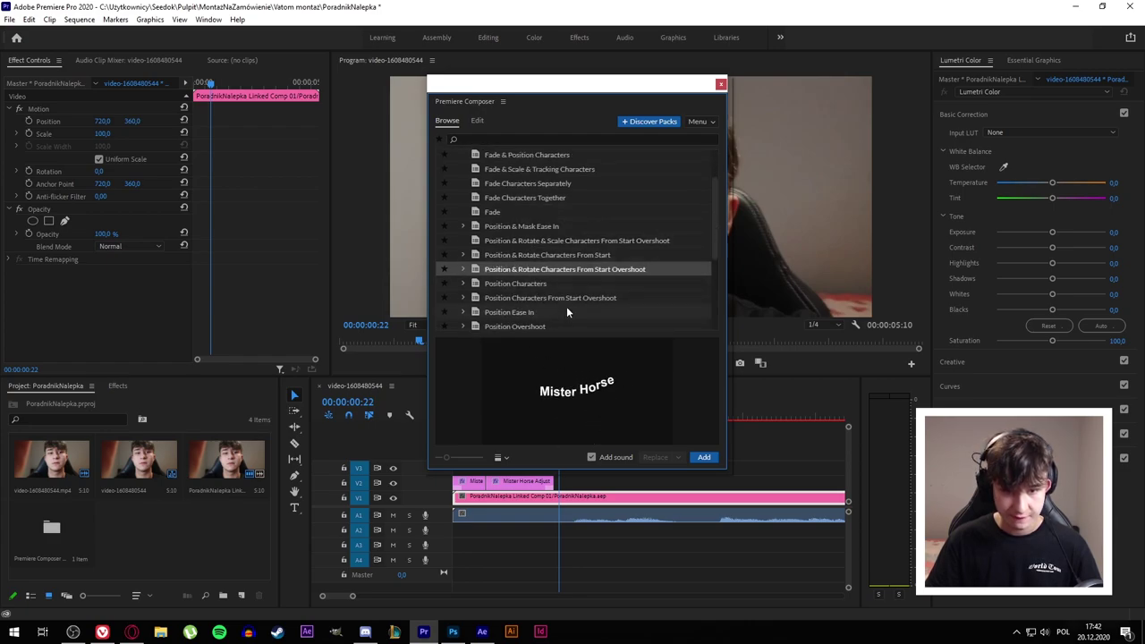
{"action": "scroll", "coordinate": [566, 311], "scroll_direction": "down", "scroll_amount": 3}
{"action": "left_click", "coordinate": [502, 234]}
{"action": "left_click", "coordinate": [514, 211]}
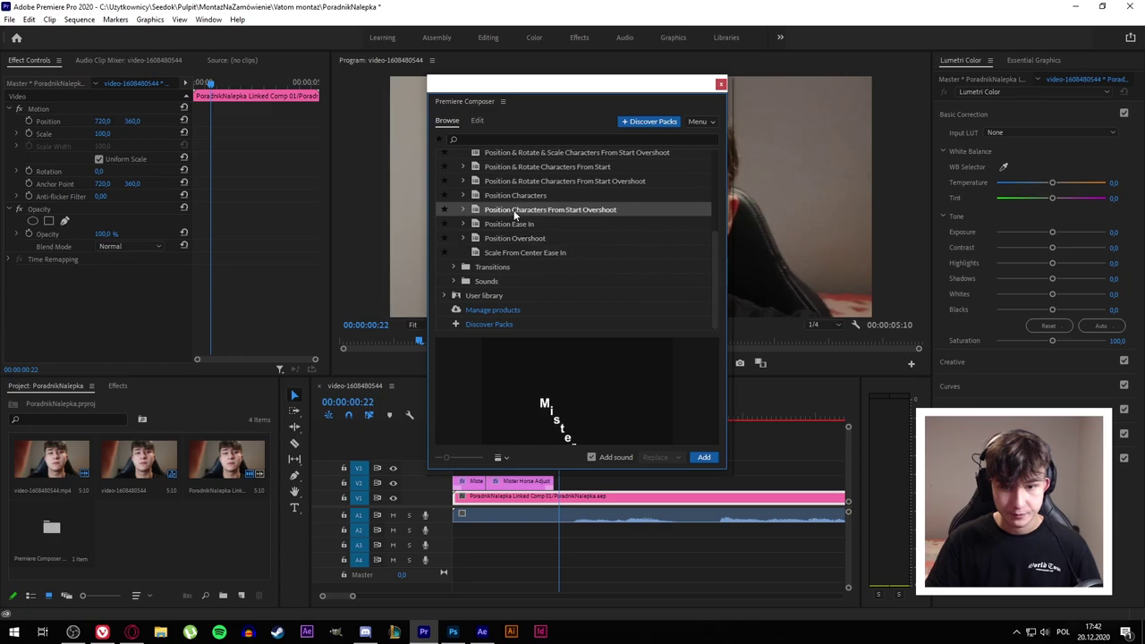
{"action": "scroll", "coordinate": [599, 259], "scroll_direction": "up", "scroll_amount": 5}
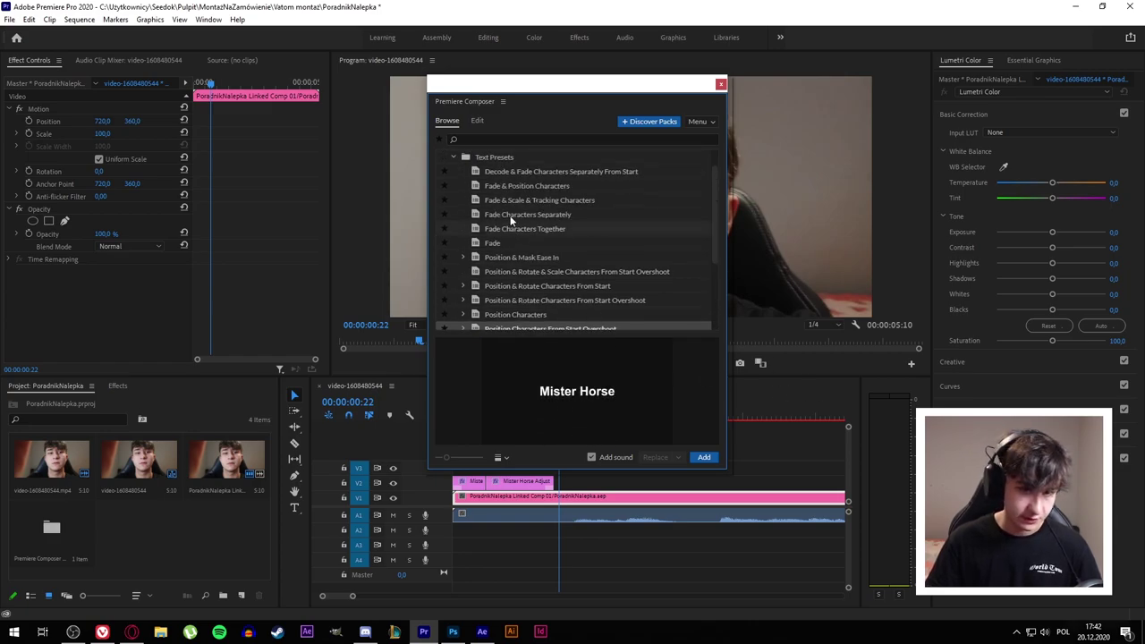
{"action": "left_click", "coordinate": [453, 186]}
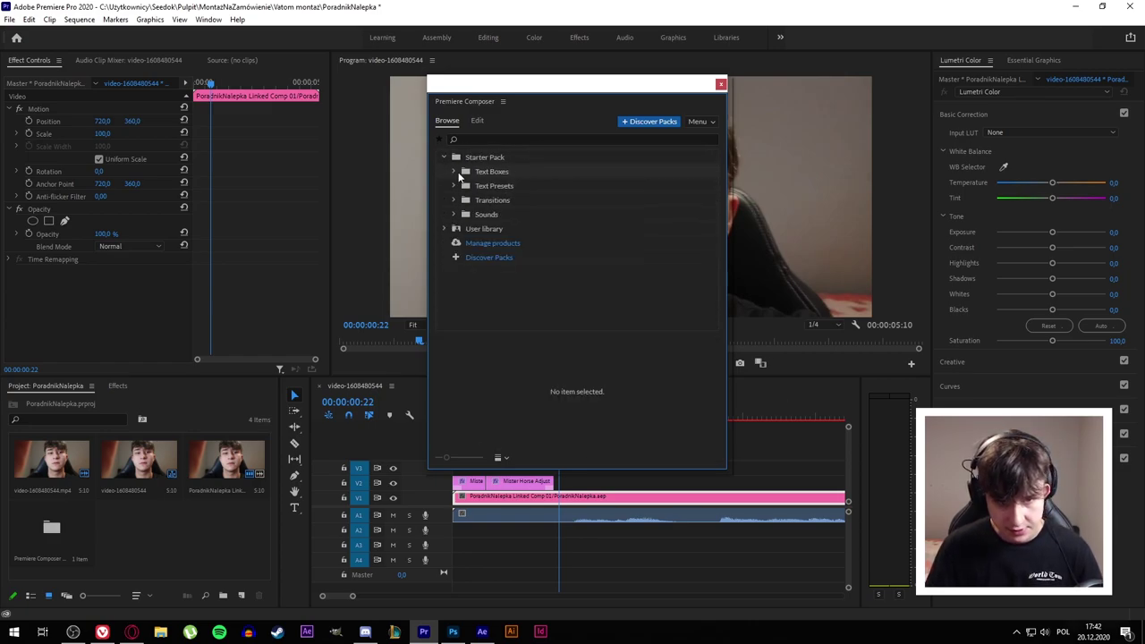
Move the Premiere Composer panel aside and replay the opening of the sequence
{"action": "left_click_drag", "start_coordinate": [585, 90], "coordinate": [743, 83]}
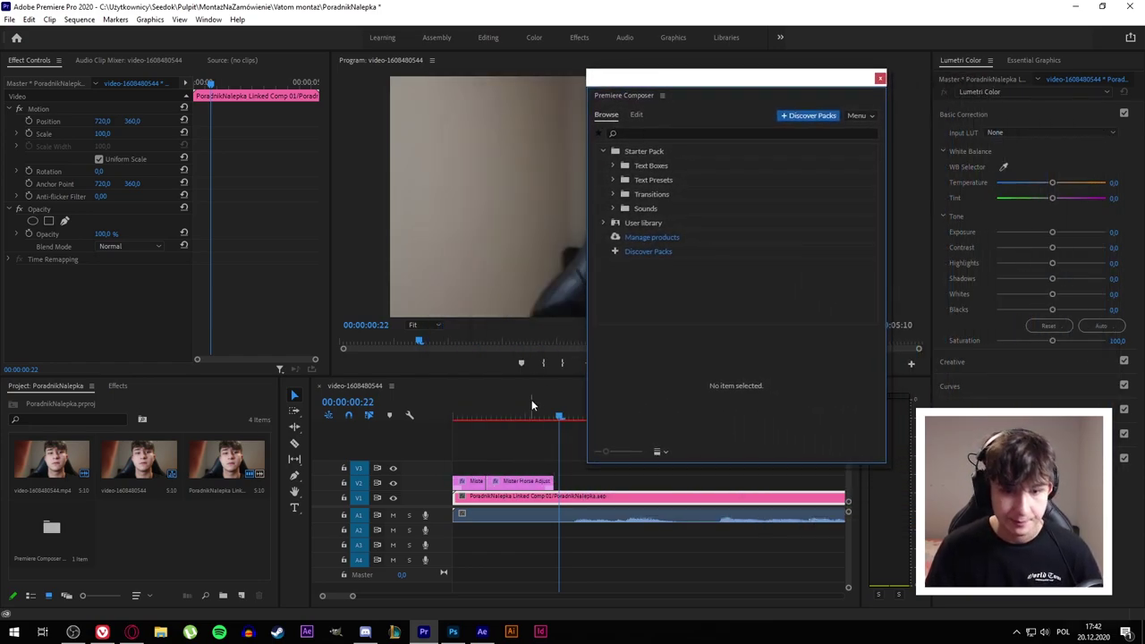
{"action": "left_click_drag", "start_coordinate": [531, 405], "coordinate": [445, 430]}
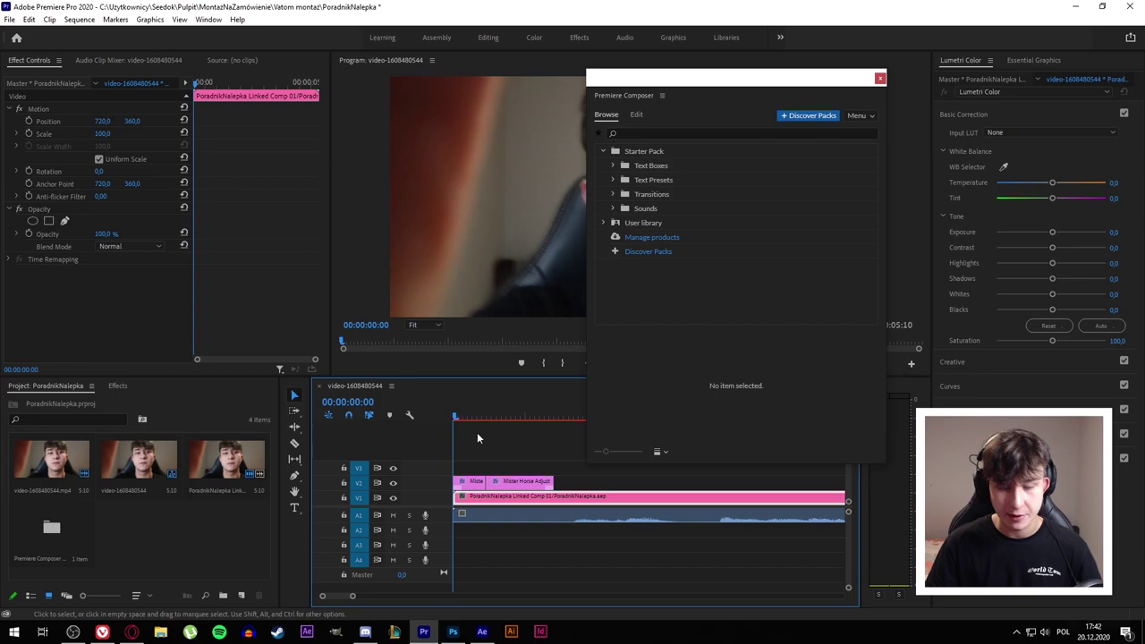
{"action": "key", "text": "space"}
{"action": "left_click", "coordinate": [681, 275]}
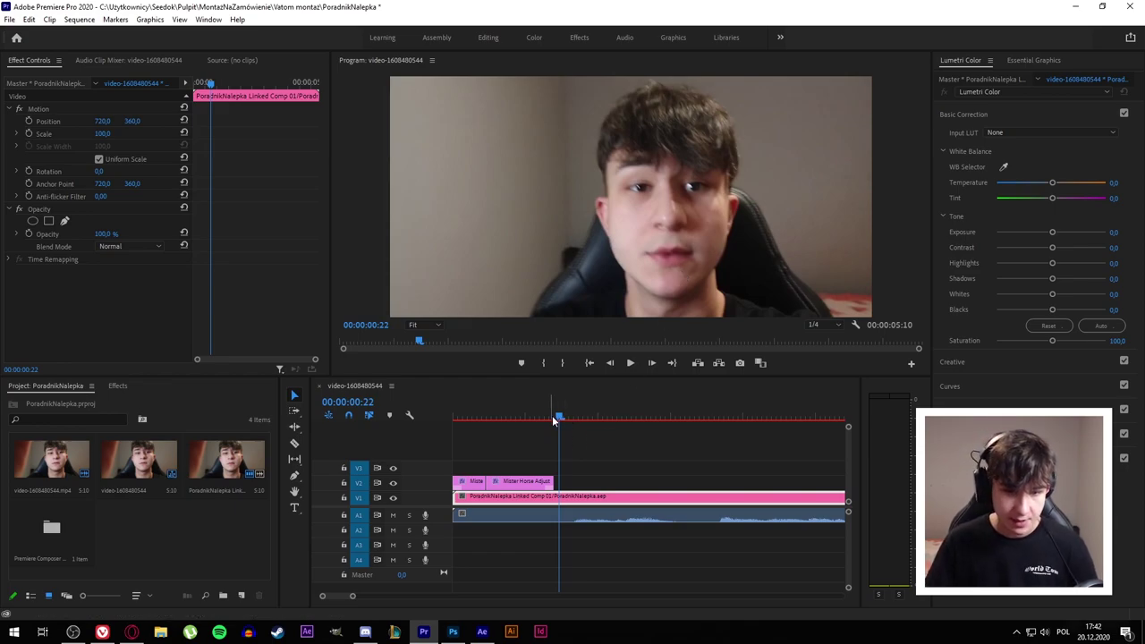
Cut the main V1 clip at 00:00:02:01 and 00:00:03:16 with the Razor tool
{"action": "left_click_drag", "start_coordinate": [553, 418], "coordinate": [584, 427]}
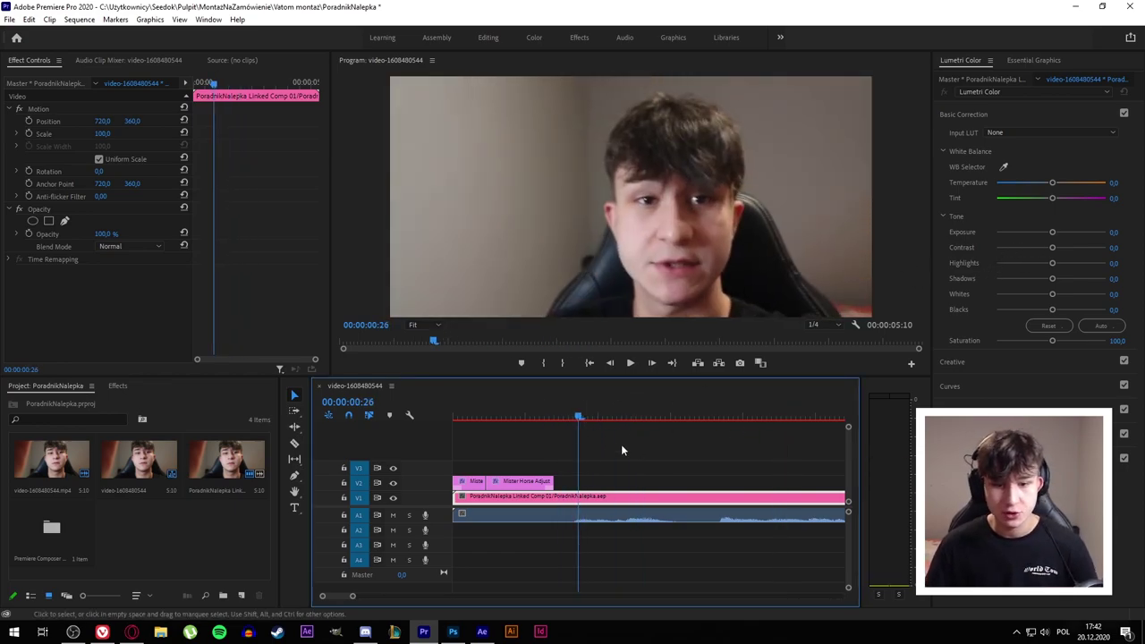
{"action": "left_click_drag", "start_coordinate": [579, 418], "coordinate": [746, 422]}
{"action": "key", "text": "c"}
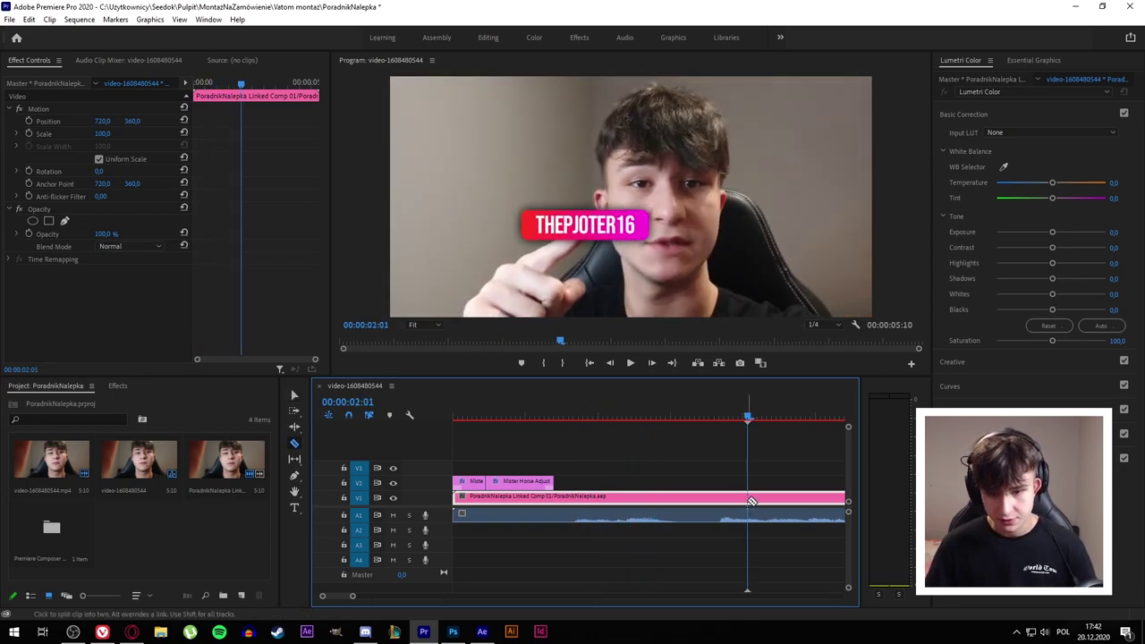
{"action": "left_click", "coordinate": [751, 502]}
{"action": "key", "text": "space"}
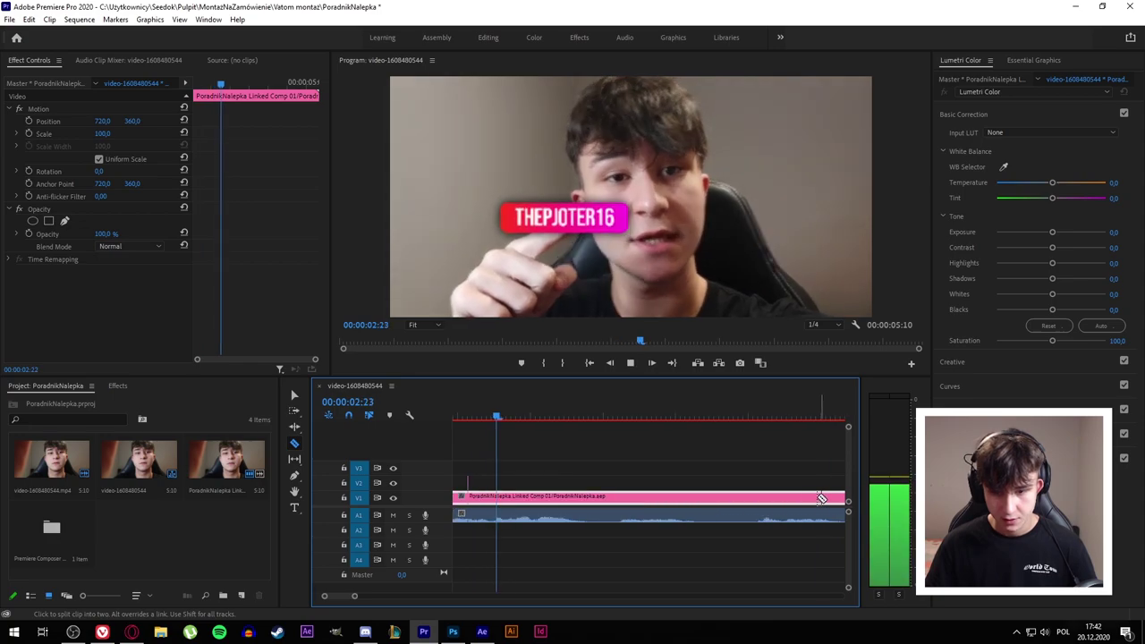
{"action": "key", "text": "space"}
{"action": "left_click", "coordinate": [615, 498]}
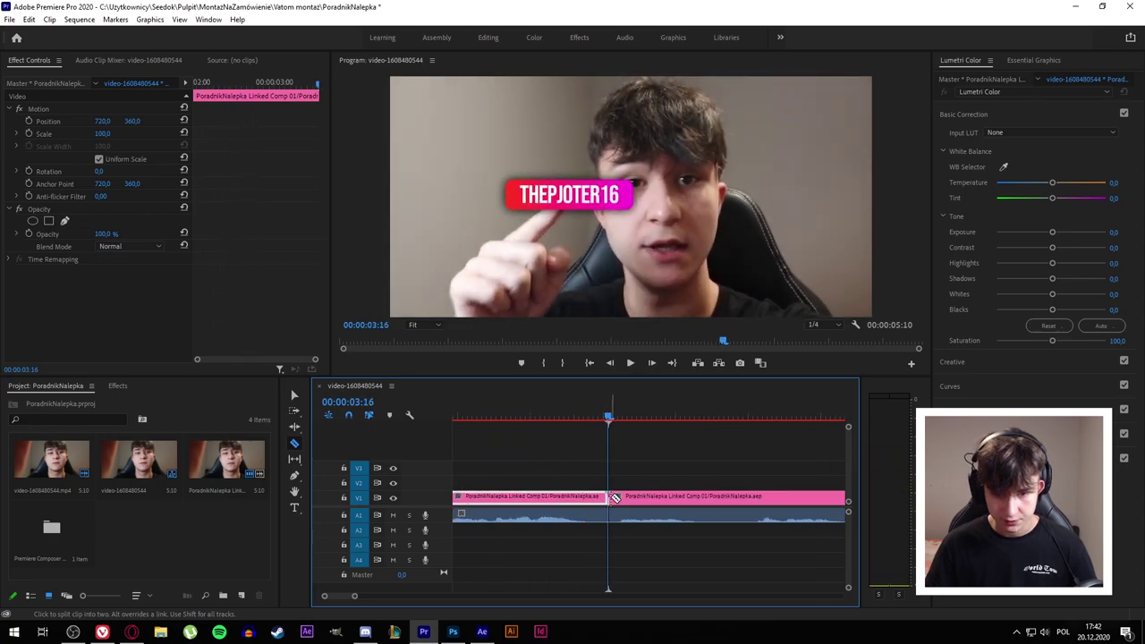
{"action": "key", "text": "v"}
Scale the middle section to 80 and drop its Lumetri Saturation to 0
{"action": "left_click_drag", "start_coordinate": [351, 596], "coordinate": [367, 596]}
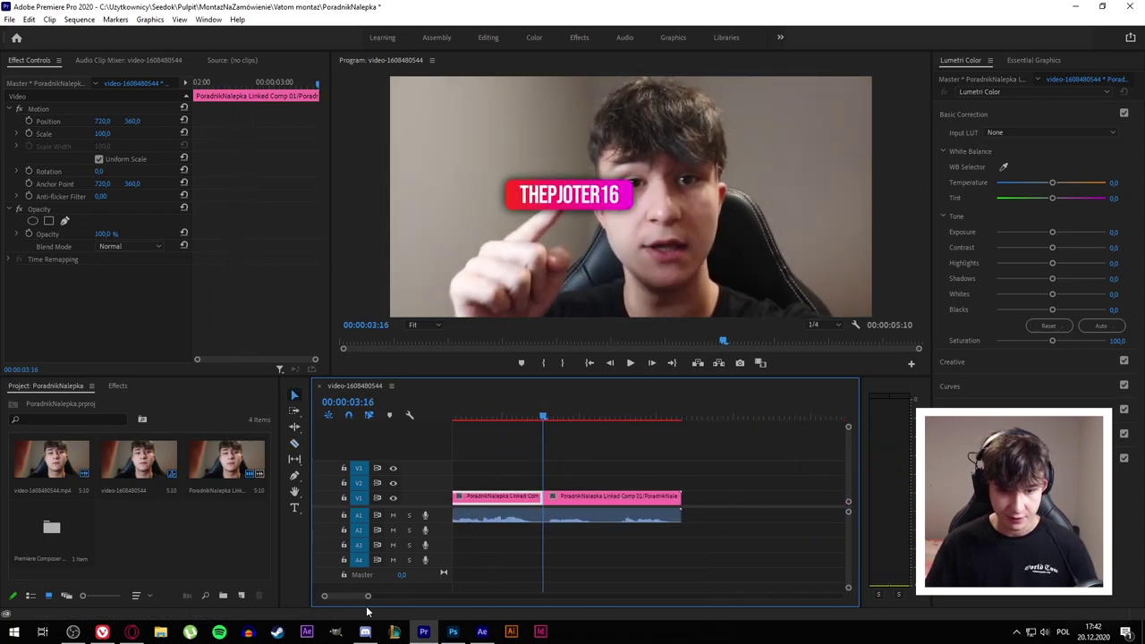
{"action": "left_click_drag", "start_coordinate": [663, 417], "coordinate": [602, 416]}
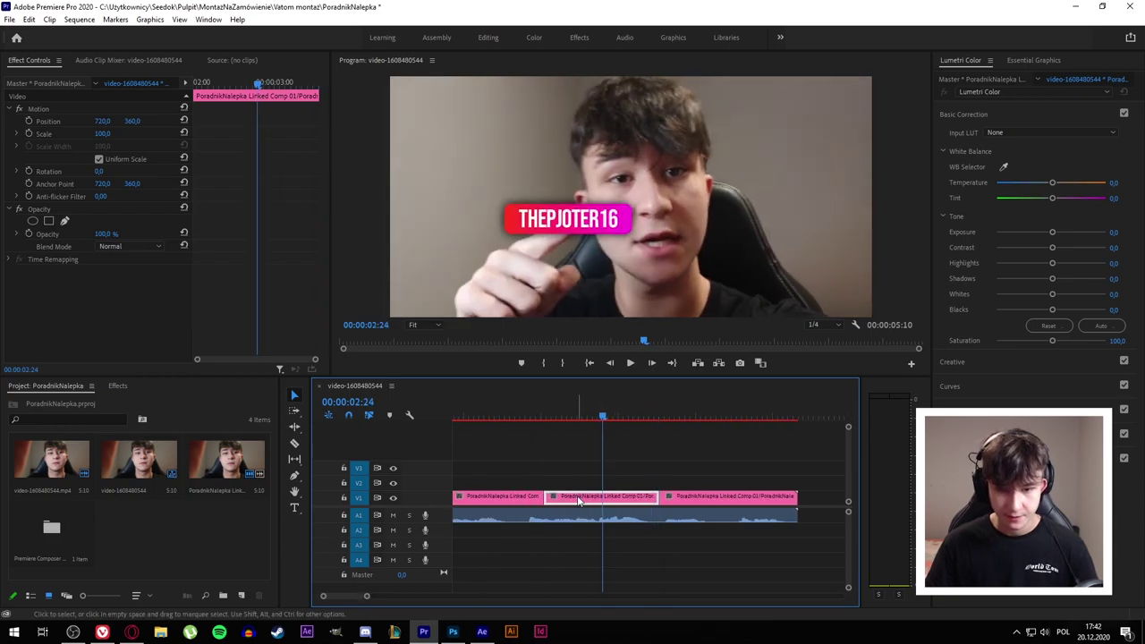
{"action": "left_click", "coordinate": [104, 133]}
{"action": "type", "text": "80"}
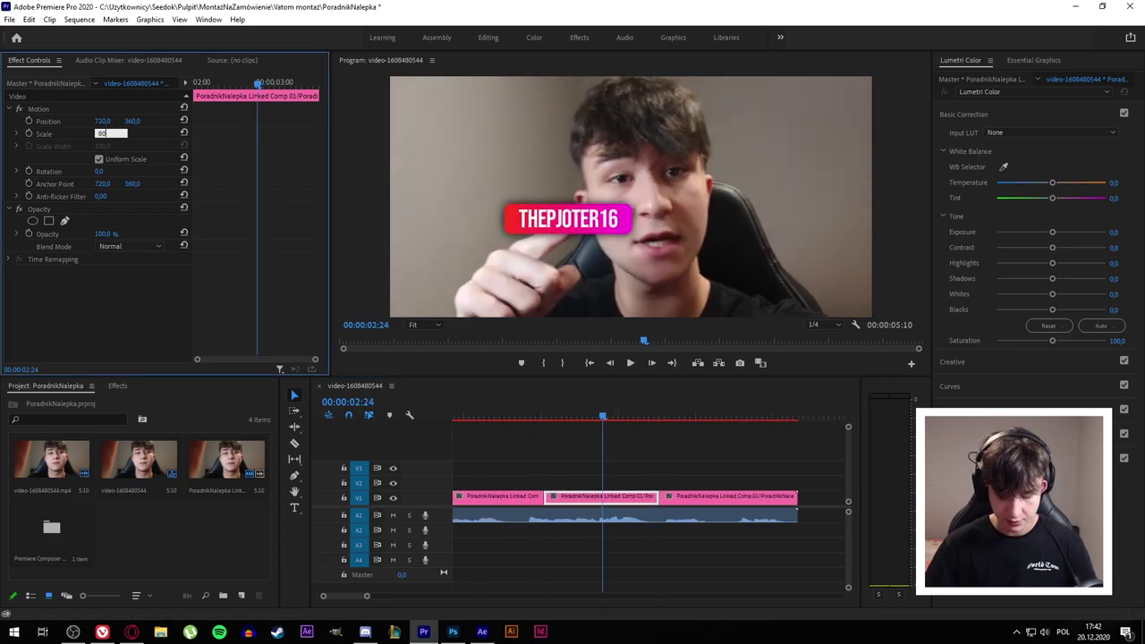
{"action": "key", "text": "Return"}
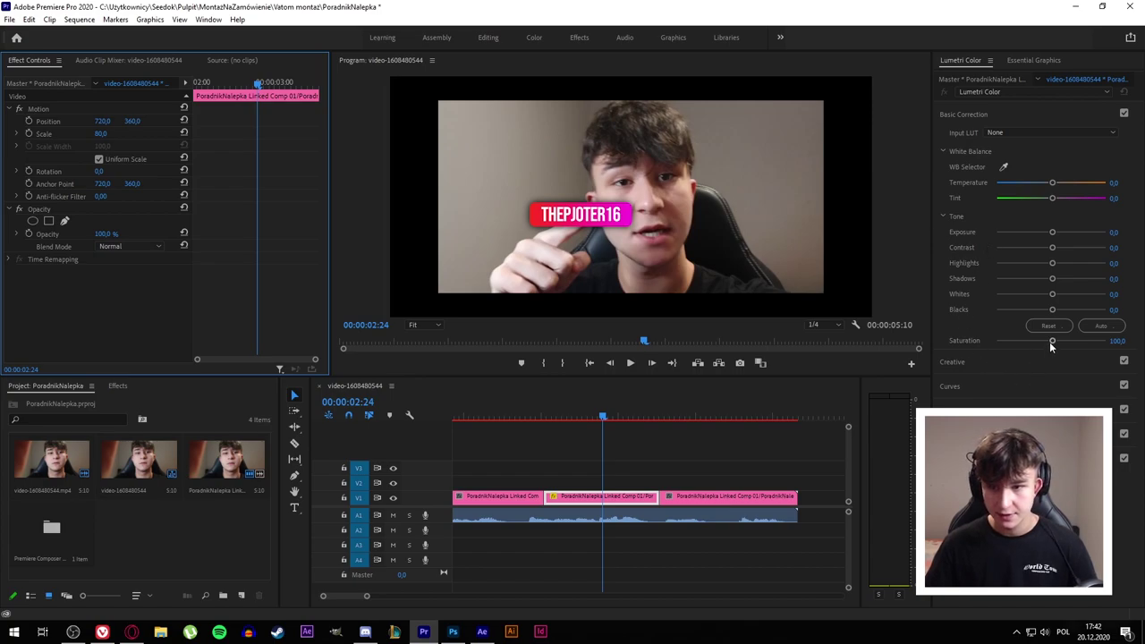
{"action": "left_click_drag", "start_coordinate": [1051, 341], "coordinate": [995, 341]}
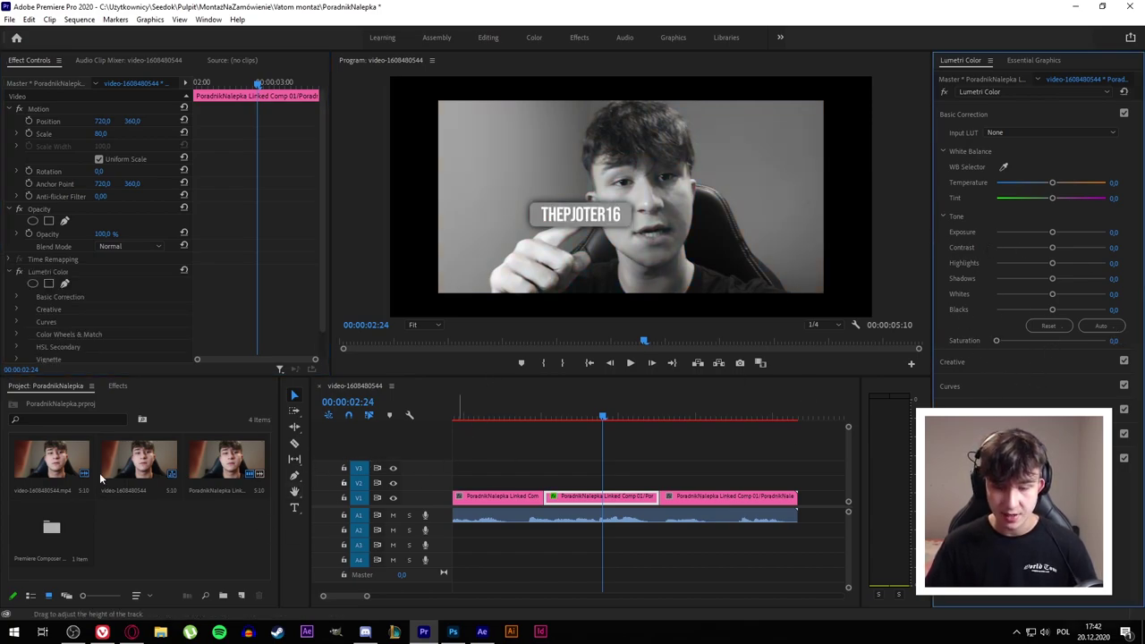
{"action": "left_click", "coordinate": [117, 385]}
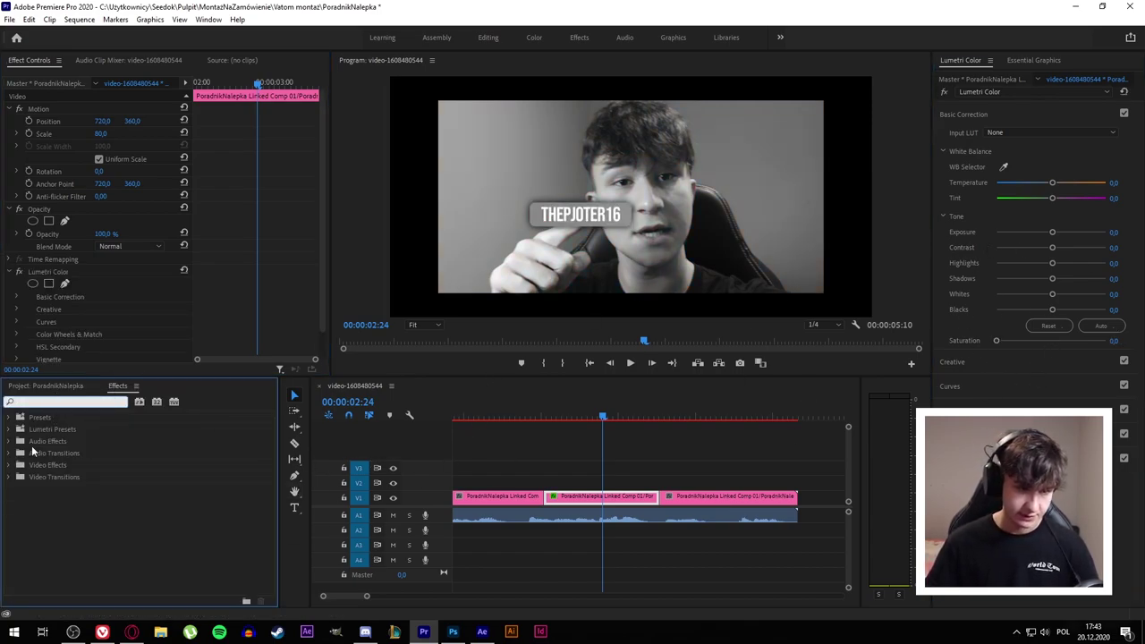
Search effects for 'pitch' and razor the A1 audio at the middle section's edge
{"action": "type", "text": "pitch"}
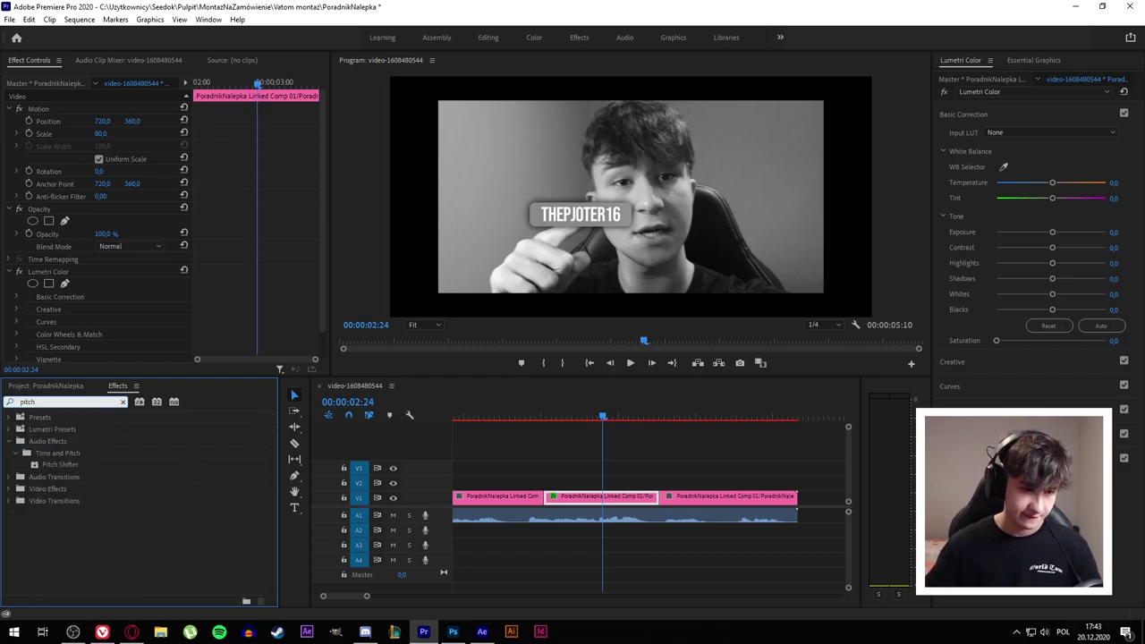
{"action": "left_click_drag", "start_coordinate": [76, 463], "coordinate": [565, 509]}
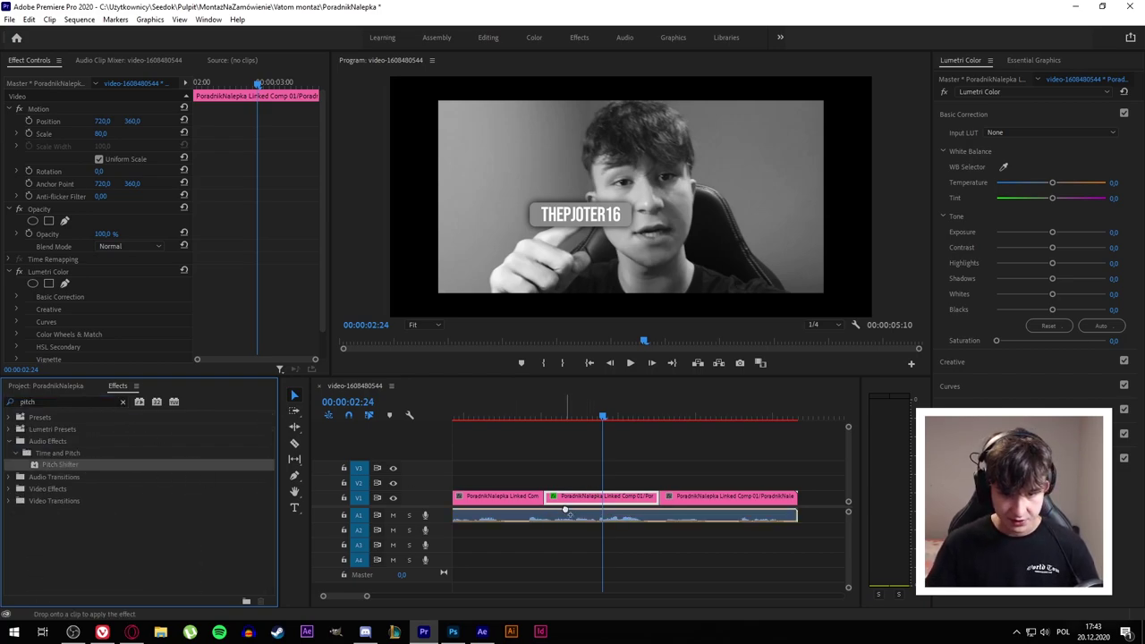
{"action": "key", "text": "c"}
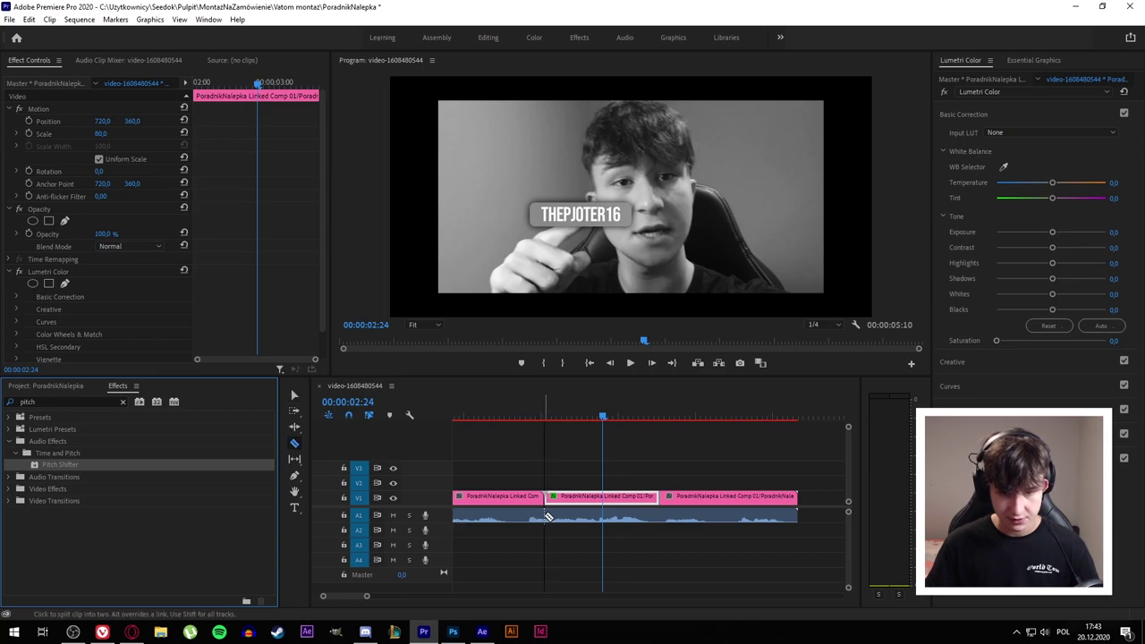
{"action": "left_click", "coordinate": [547, 516]}
{"action": "key", "text": "v"}
Apply Pitch Shifter to the middle audio piece at -5 semitones and play it back
{"action": "scroll", "coordinate": [586, 536], "scroll_direction": "up", "scroll_amount": 2}
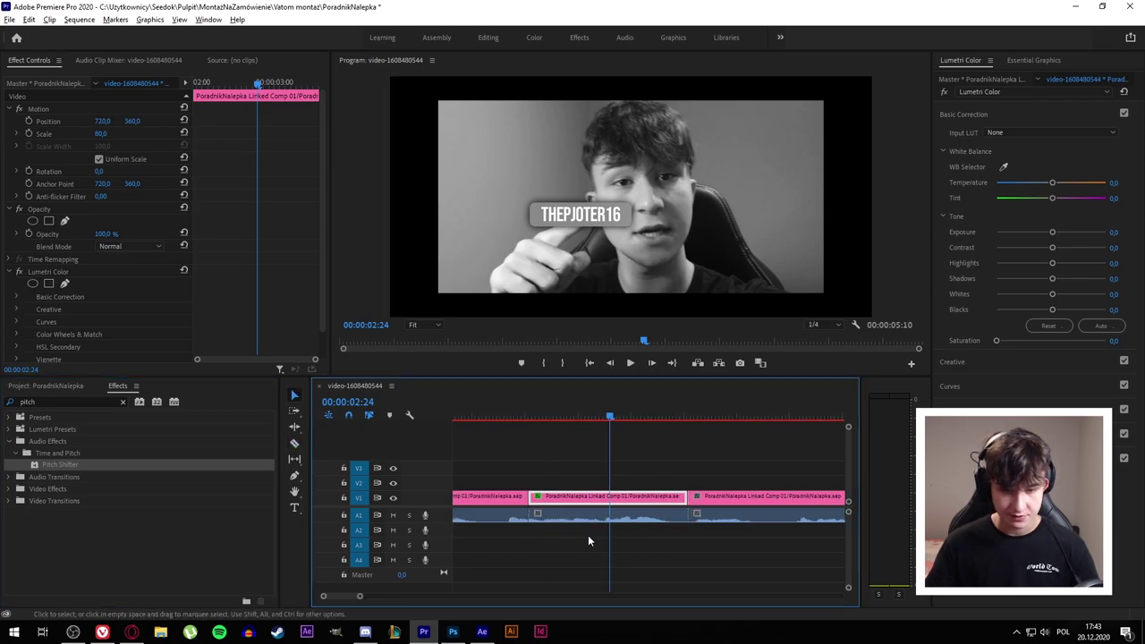
{"action": "left_click_drag", "start_coordinate": [60, 464], "coordinate": [621, 516]}
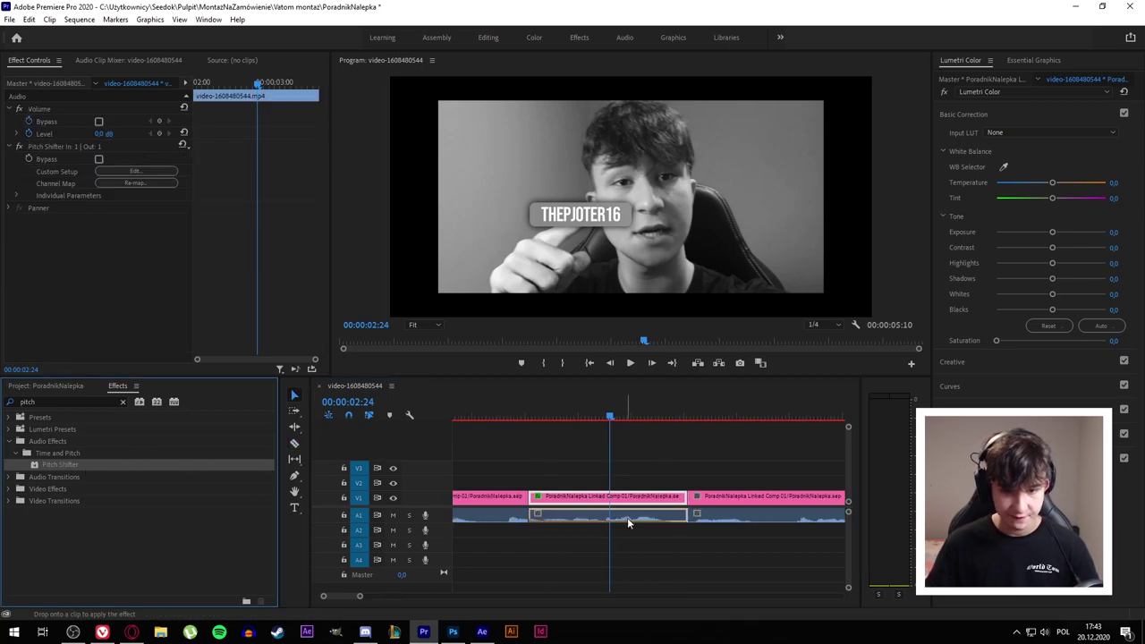
{"action": "left_click", "coordinate": [120, 170]}
{"action": "type", "text": "-5"}
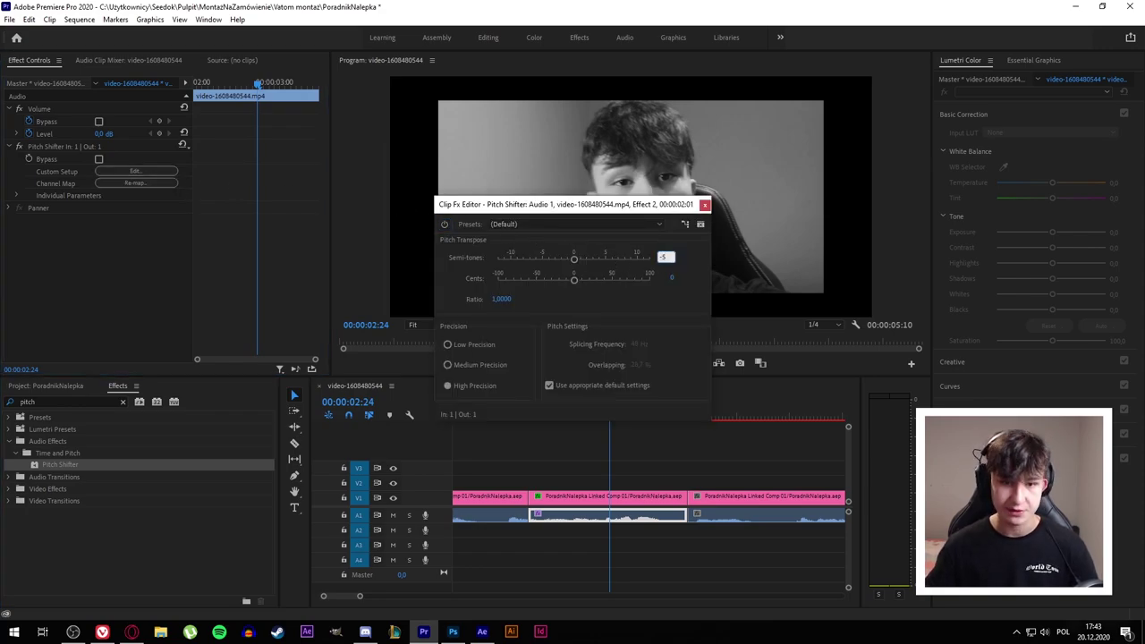
{"action": "left_click", "coordinate": [706, 205]}
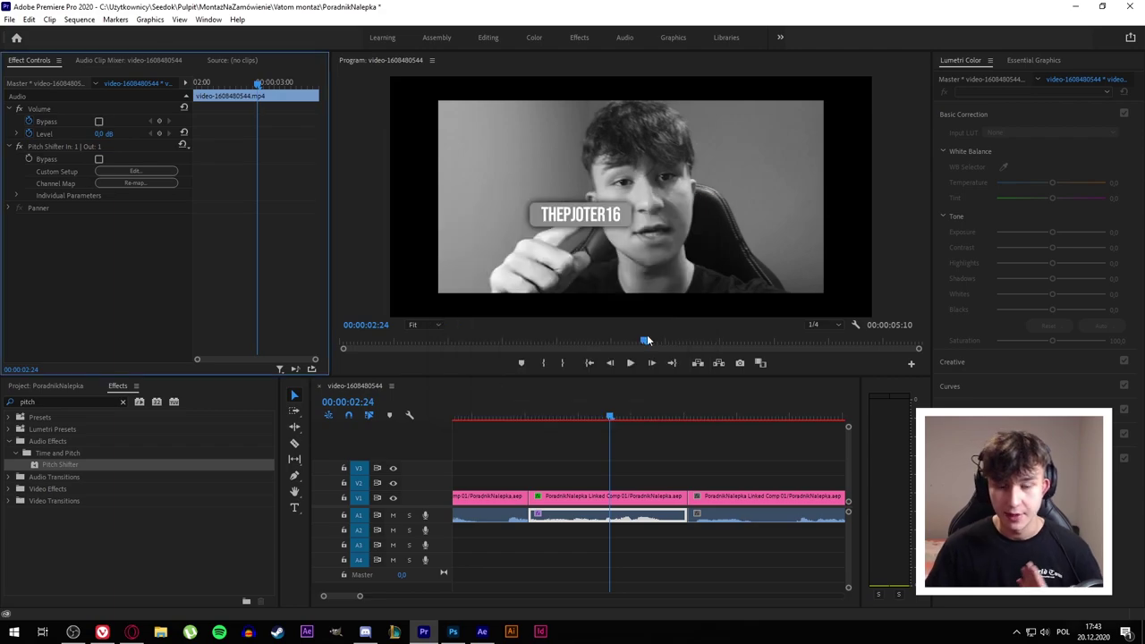
{"action": "left_click_drag", "start_coordinate": [608, 415], "coordinate": [549, 417]}
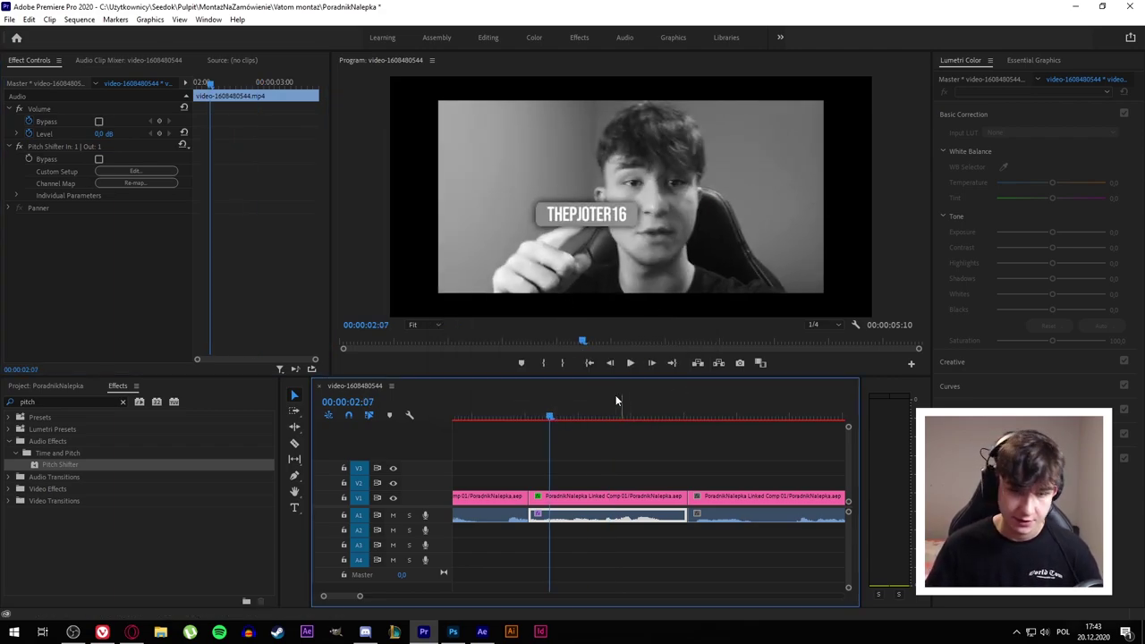
{"action": "key", "text": "space"}
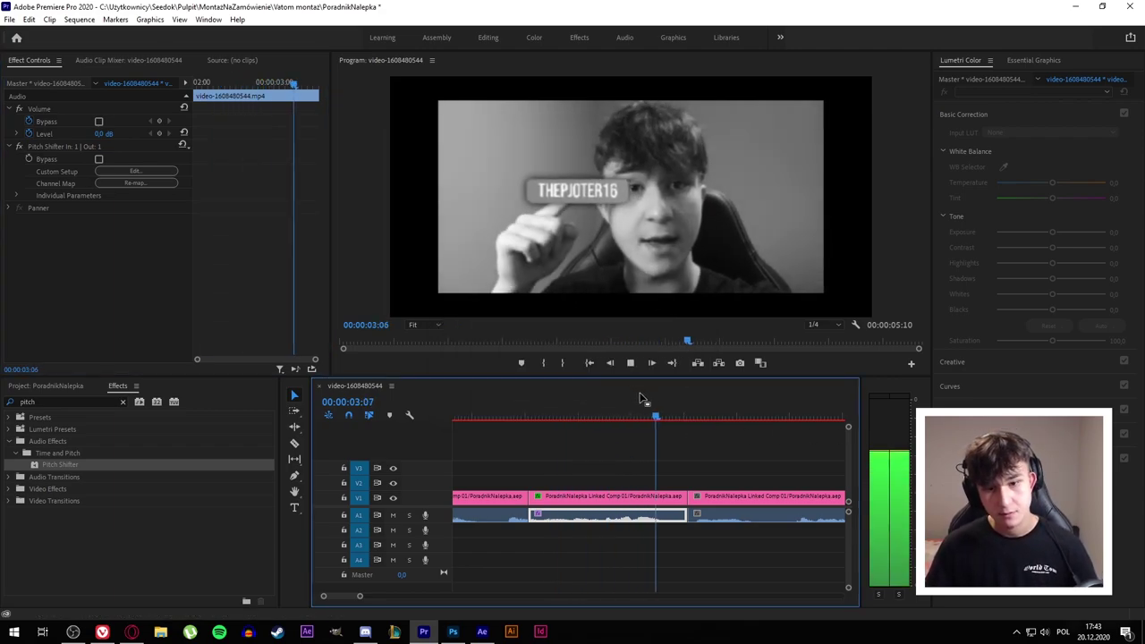
{"action": "left_click", "coordinate": [491, 409]}
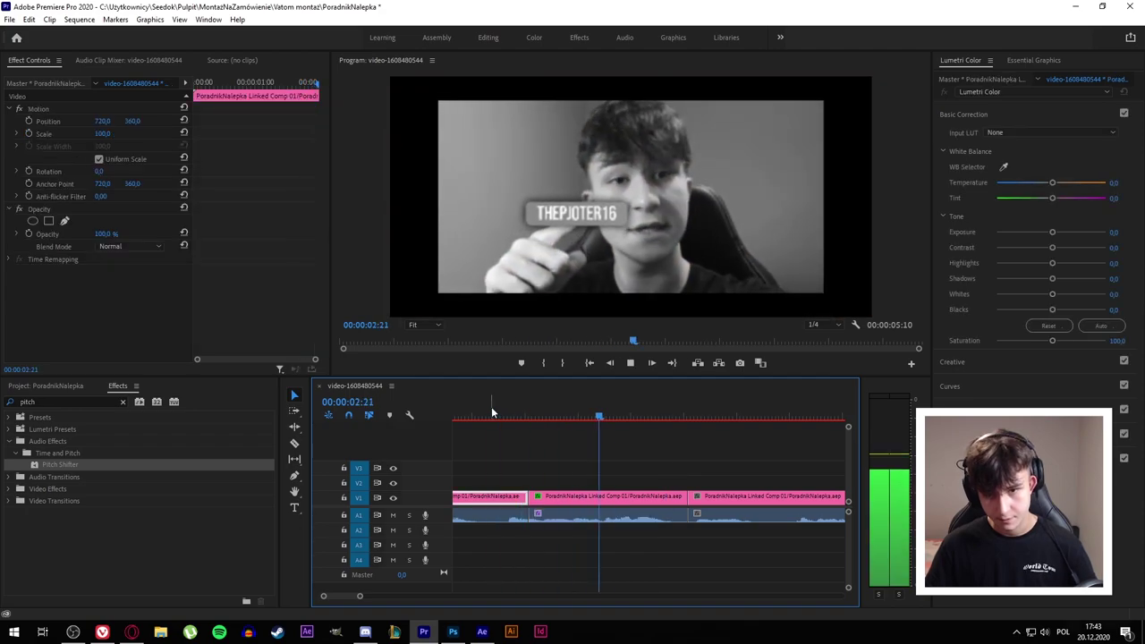
Apply Spherize to the middle video clip and set its radius to 276
{"action": "key", "text": "space"}
{"action": "double_click", "coordinate": [27, 402]}
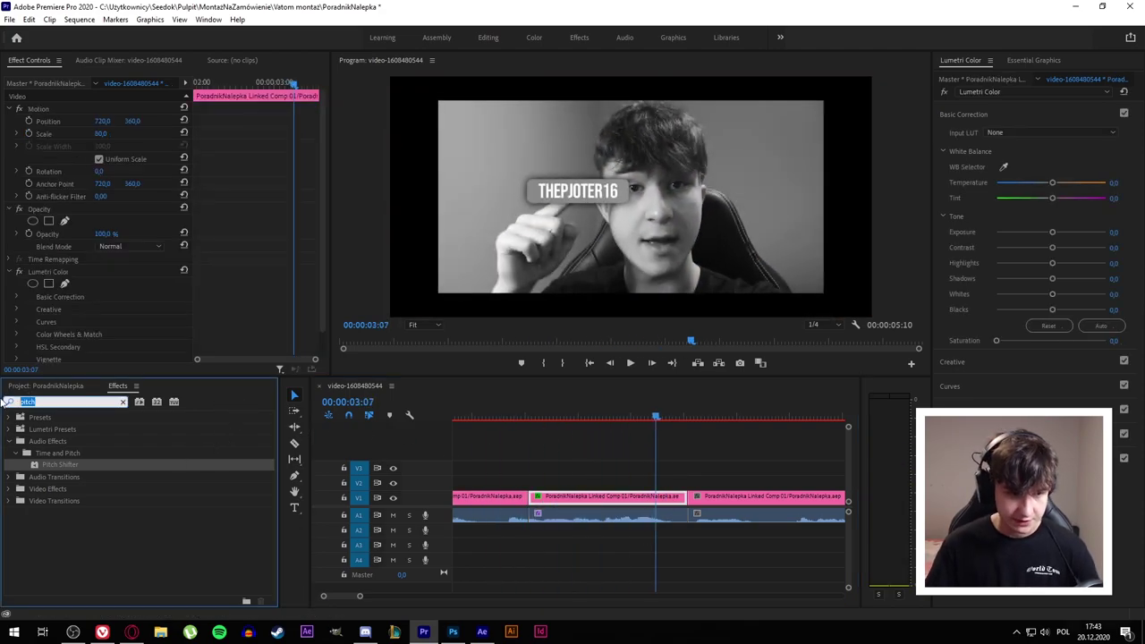
{"action": "type", "text": "spheri"}
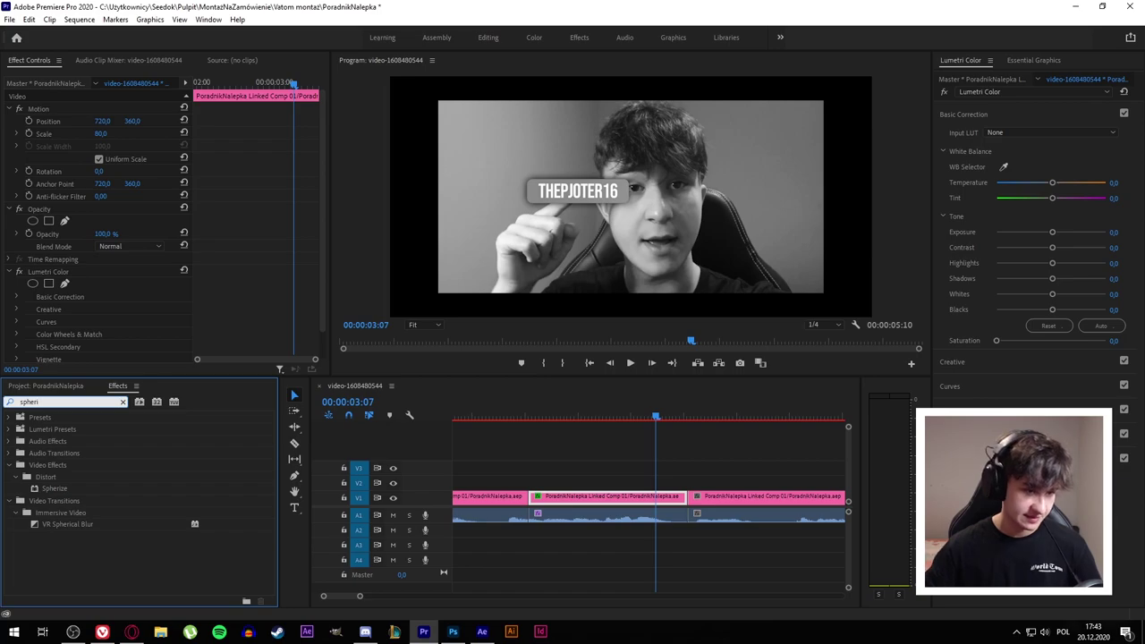
{"action": "left_click_drag", "start_coordinate": [56, 492], "coordinate": [612, 505]}
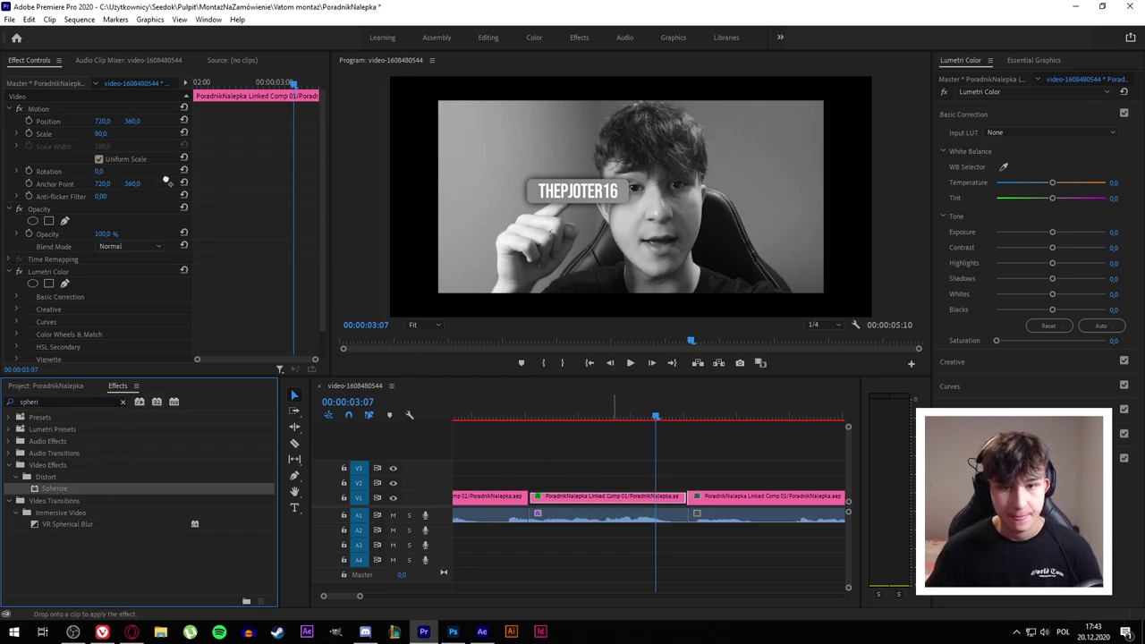
{"action": "left_click_drag", "start_coordinate": [166, 180], "coordinate": [175, 245]}
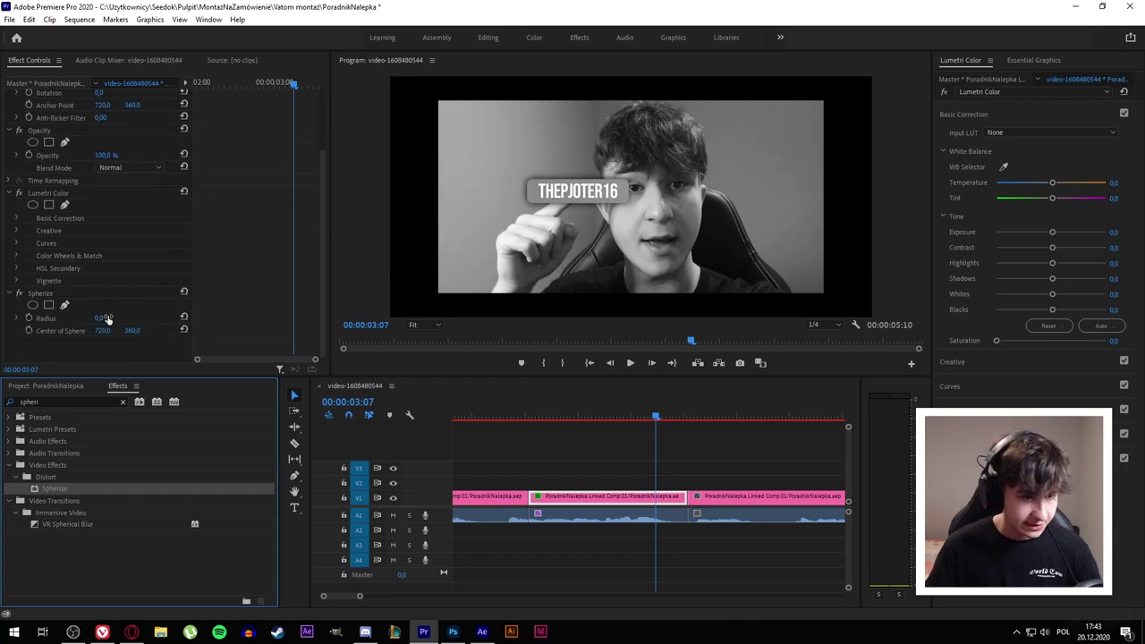
{"action": "left_click_drag", "start_coordinate": [101, 319], "coordinate": [19, 253]}
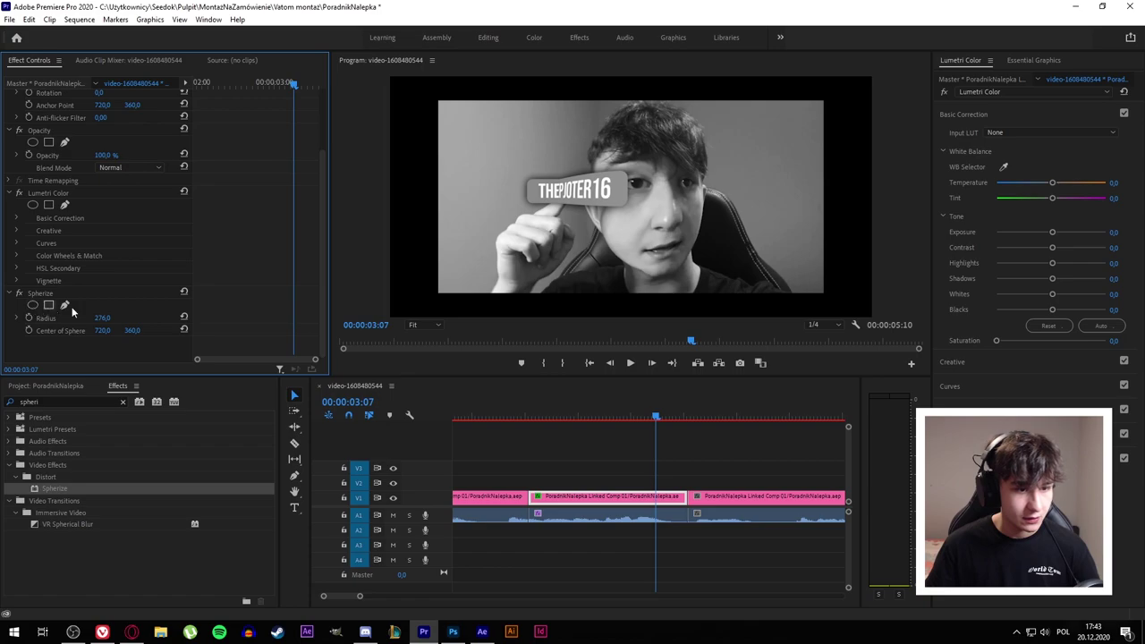
Drag the Spherize centre onto the face, at about 804.7, 417.9
{"action": "left_click", "coordinate": [45, 293]}
{"action": "left_click", "coordinate": [656, 212]}
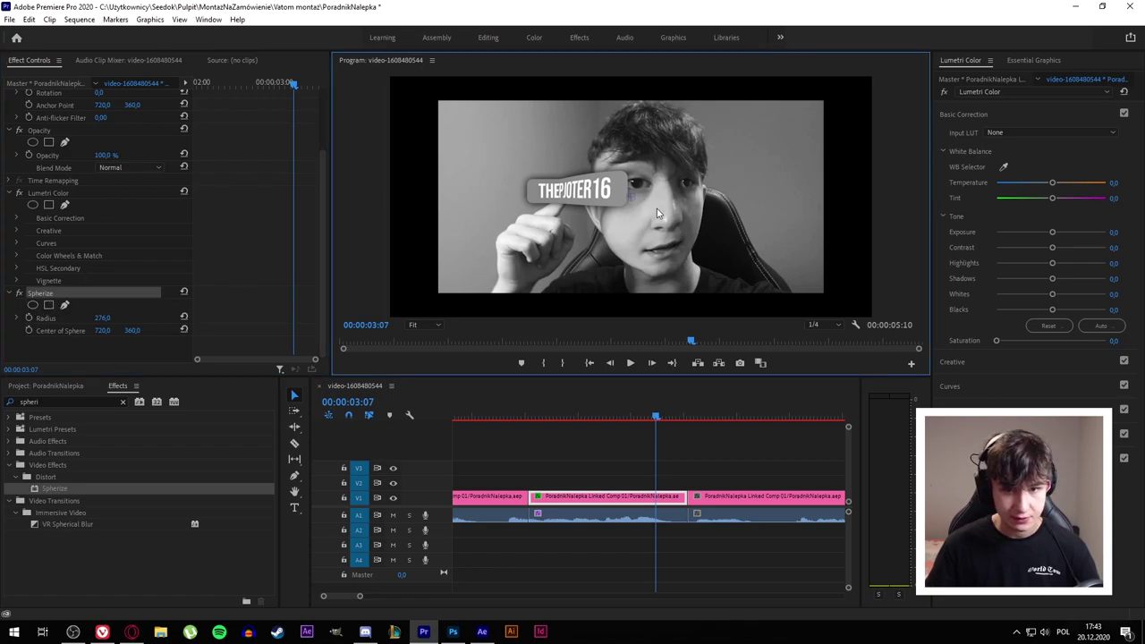
{"action": "left_click_drag", "start_coordinate": [626, 205], "coordinate": [654, 216]}
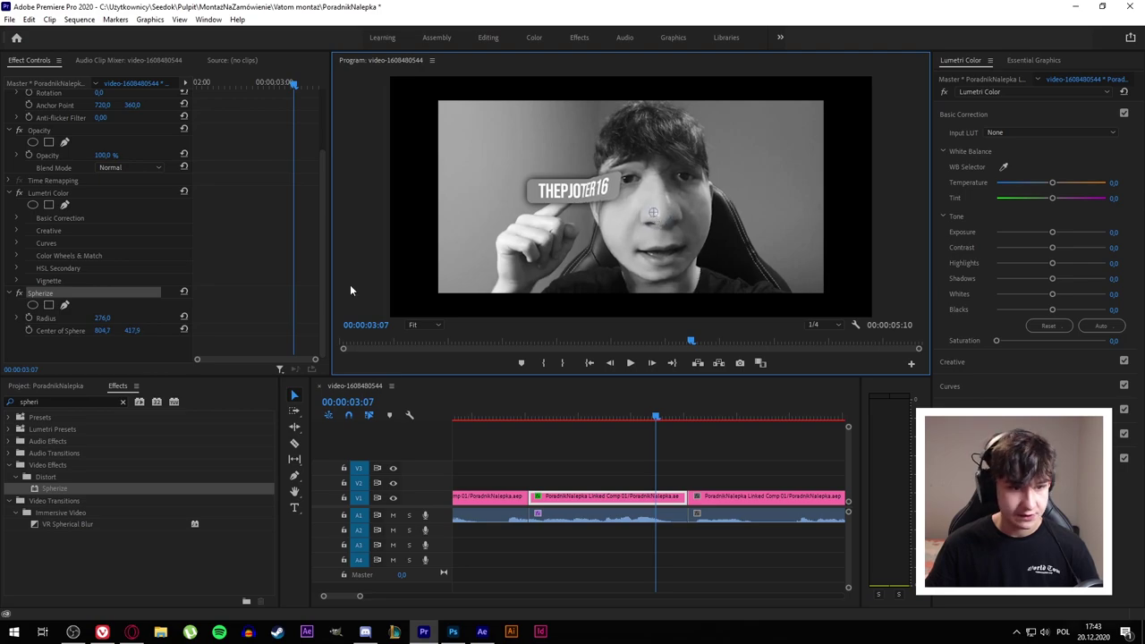
{"action": "left_click_drag", "start_coordinate": [616, 416], "coordinate": [529, 435]}
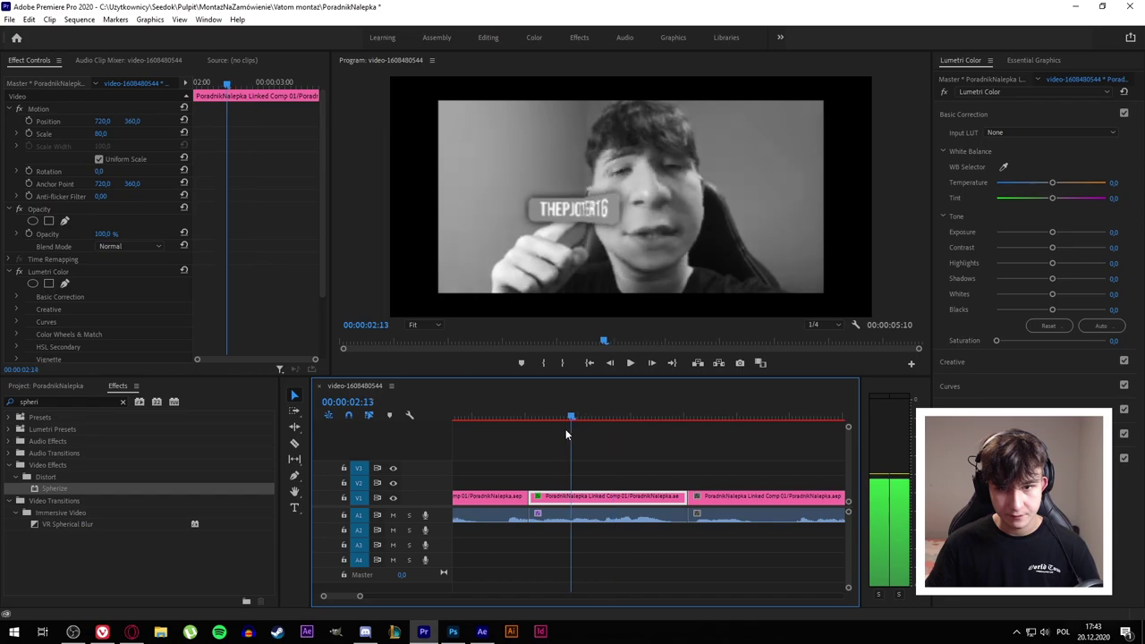
{"action": "left_click", "coordinate": [32, 283]}
{"action": "mouse_move", "coordinate": [630, 213]}
{"action": "left_mouse_down"}
{"action": "mouse_move", "coordinate": [661, 232]}
{"action": "mouse_move", "coordinate": [648, 213]}
{"action": "mouse_move", "coordinate": [652, 274]}
{"action": "left_mouse_up"}
{"action": "left_click_drag", "start_coordinate": [701, 217], "coordinate": [718, 211]}
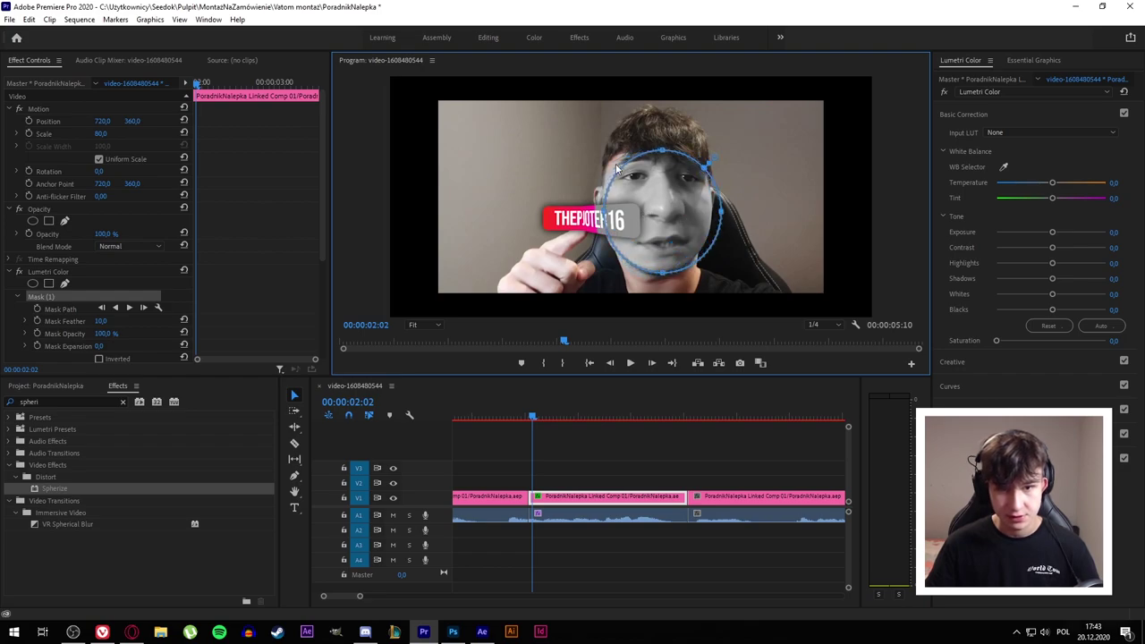
{"action": "left_click", "coordinate": [100, 359]}
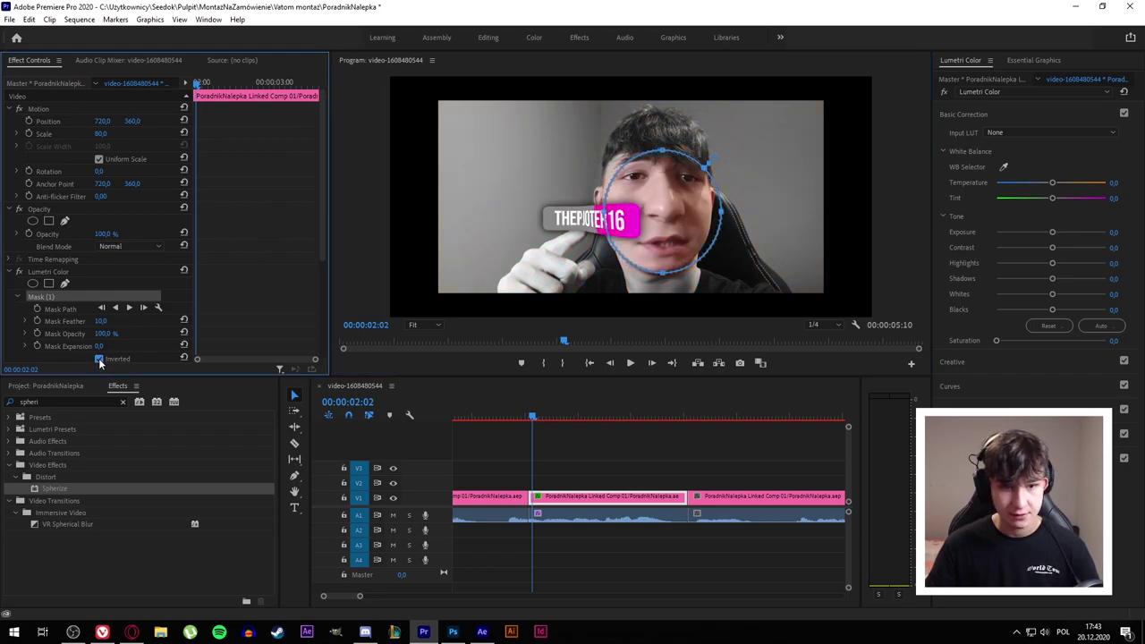
{"action": "left_click", "coordinate": [99, 358]}
{"action": "left_click_drag", "start_coordinate": [712, 161], "coordinate": [742, 133]}
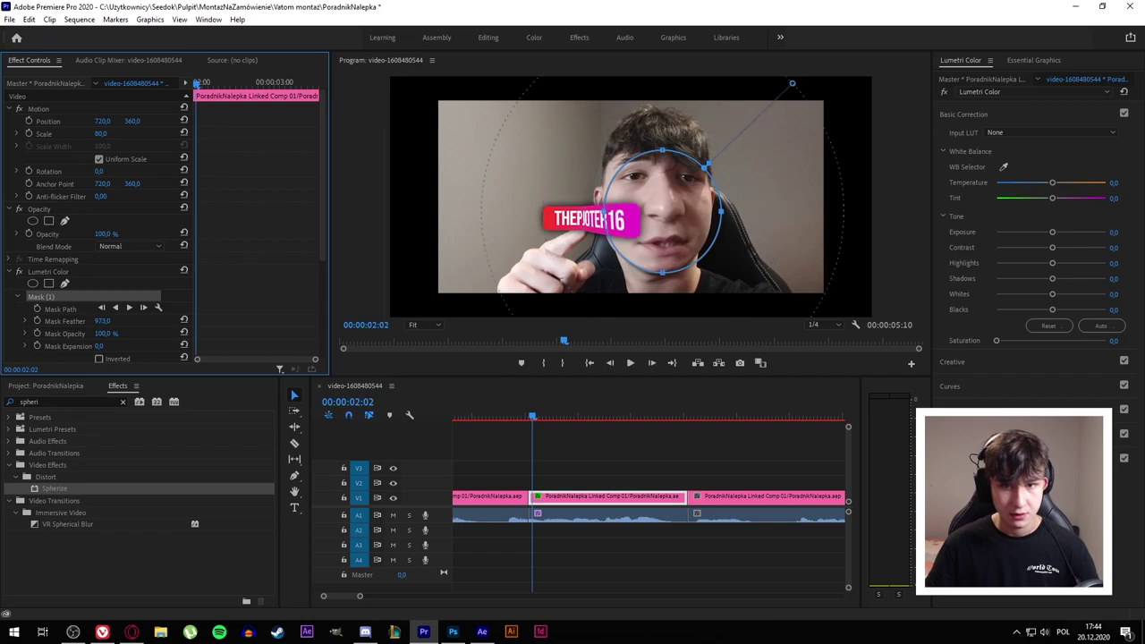
{"action": "left_click_drag", "start_coordinate": [792, 85], "coordinate": [735, 136]}
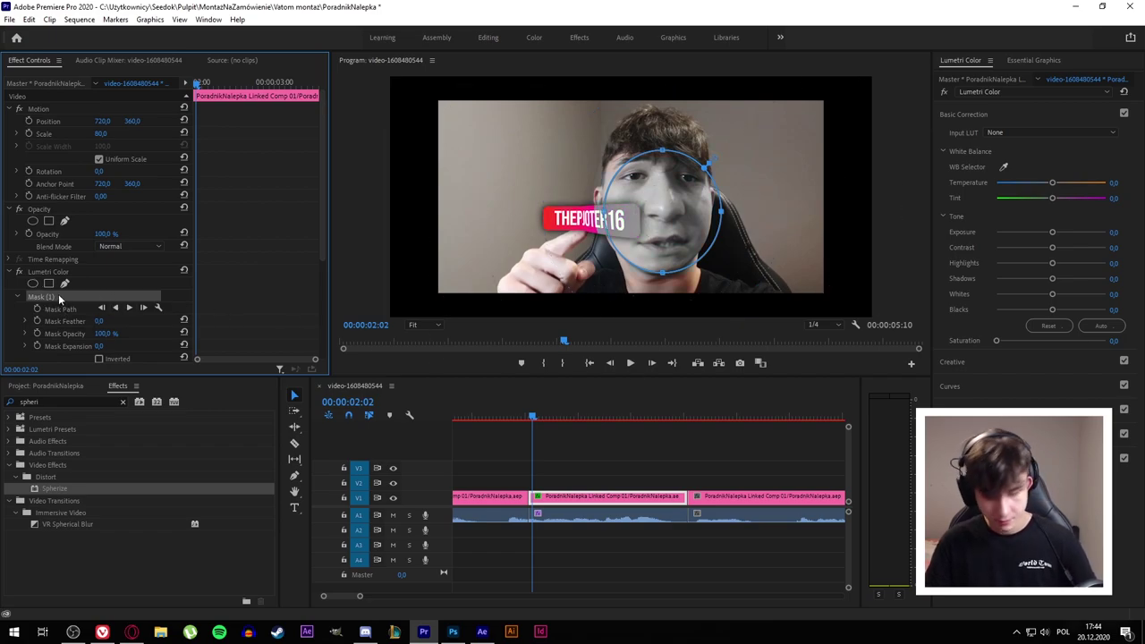
{"action": "key", "text": "Delete"}
{"action": "left_click", "coordinate": [534, 417]}
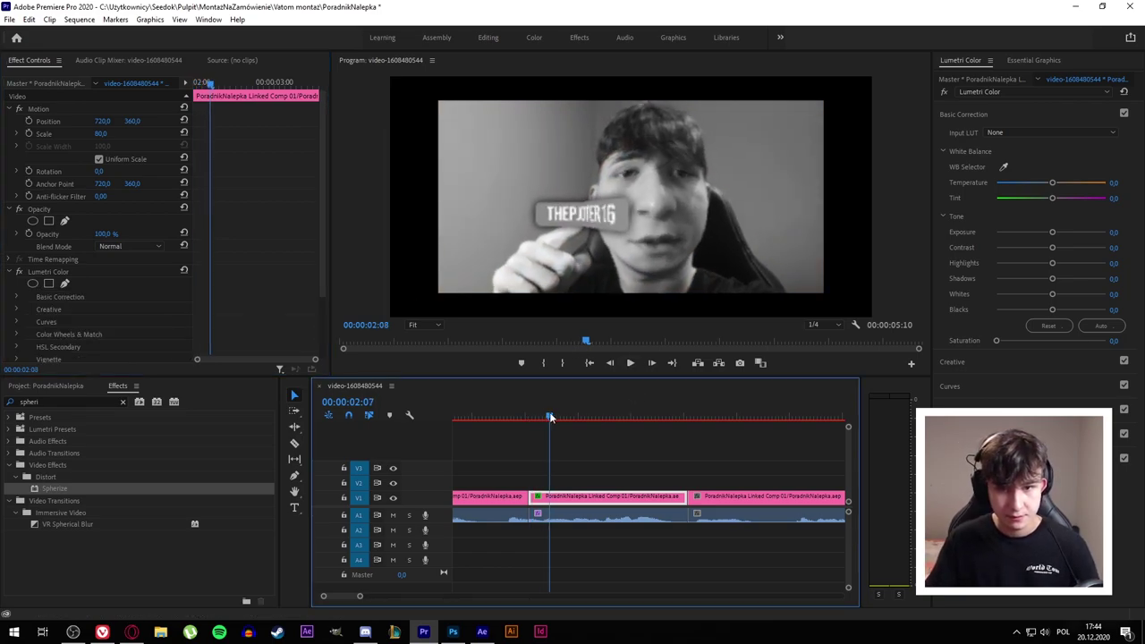
{"action": "left_click_drag", "start_coordinate": [533, 417], "coordinate": [542, 416]}
Add an ellipse mask to Spherize and fit it around the face down to the chin
{"action": "left_click_drag", "start_coordinate": [174, 377], "coordinate": [98, 347]}
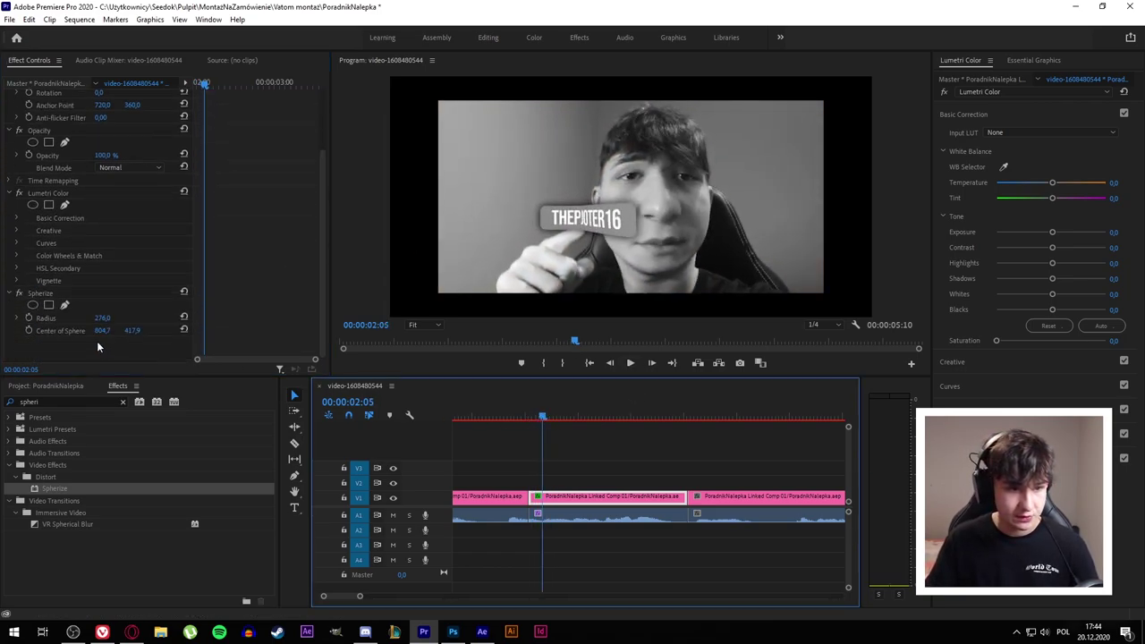
{"action": "left_click", "coordinate": [32, 304]}
{"action": "left_click_drag", "start_coordinate": [644, 208], "coordinate": [650, 221]}
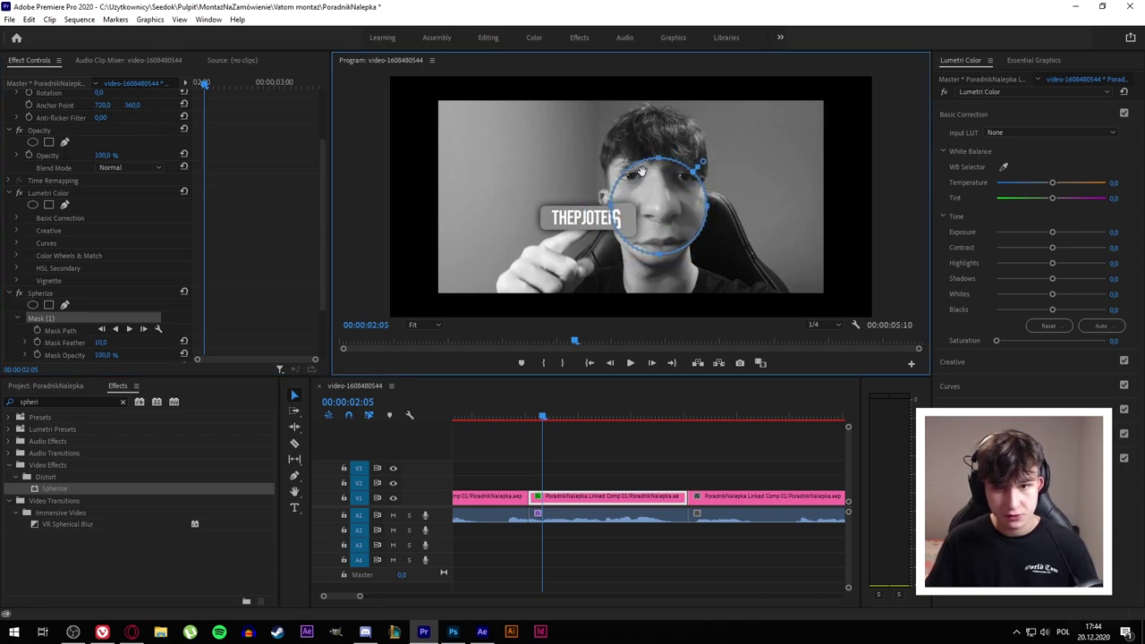
{"action": "left_click_drag", "start_coordinate": [658, 161], "coordinate": [644, 160]}
{"action": "left_click_drag", "start_coordinate": [609, 205], "coordinate": [593, 195]}
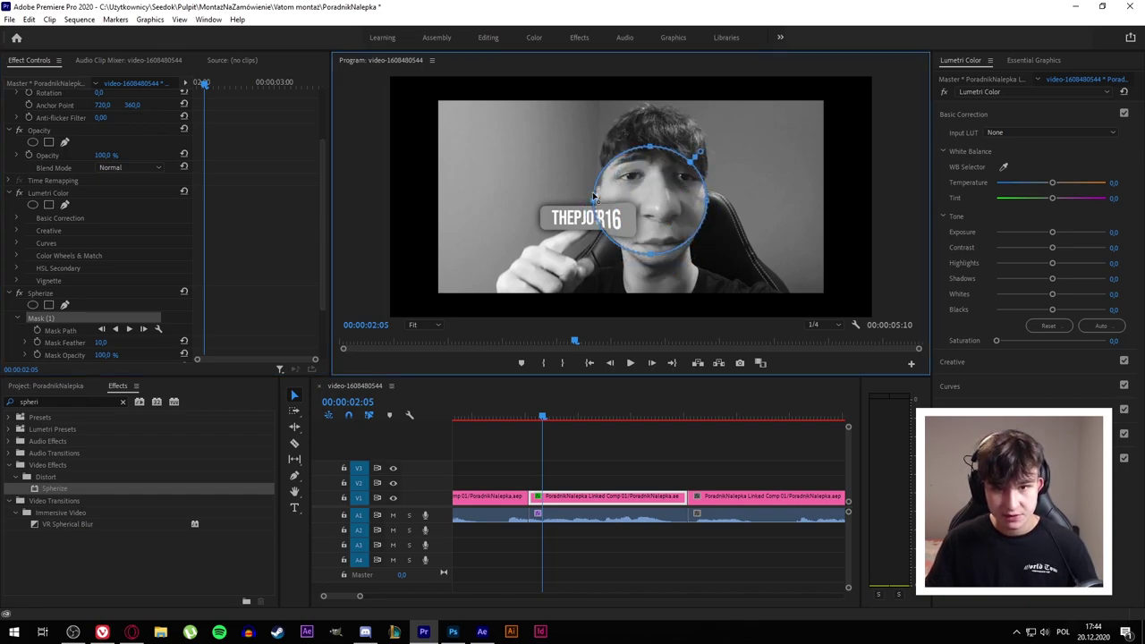
{"action": "left_click_drag", "start_coordinate": [653, 260], "coordinate": [652, 278]}
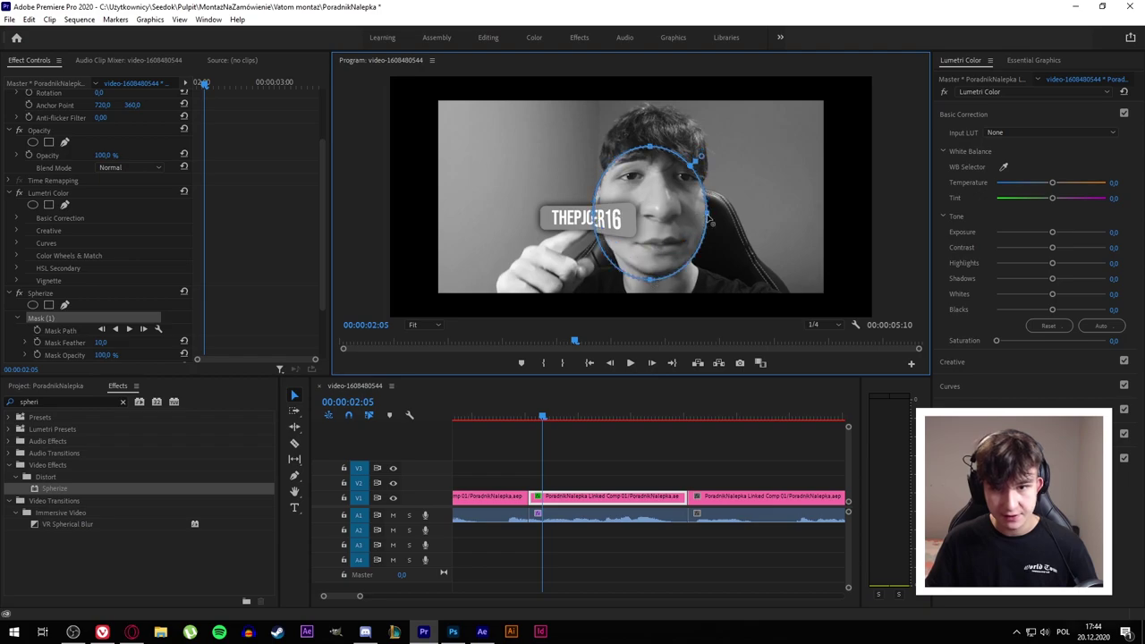
{"action": "left_click_drag", "start_coordinate": [706, 217], "coordinate": [724, 217]}
Track the Spherize mask backward and forward through the middle clip
{"action": "left_click", "coordinate": [539, 413]}
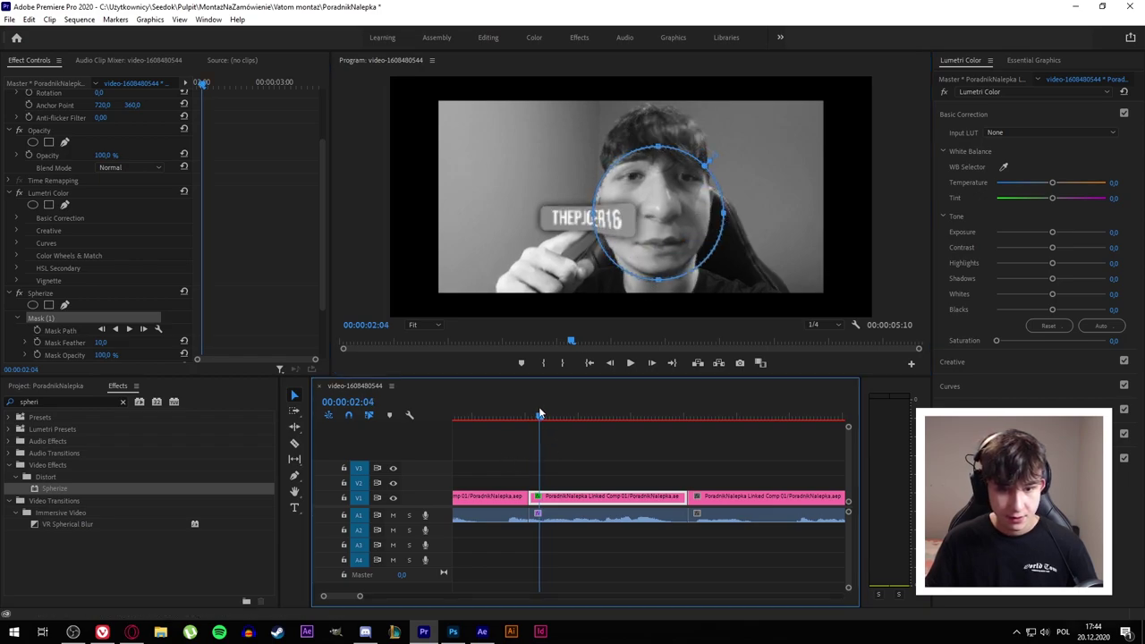
{"action": "left_click", "coordinate": [129, 331]}
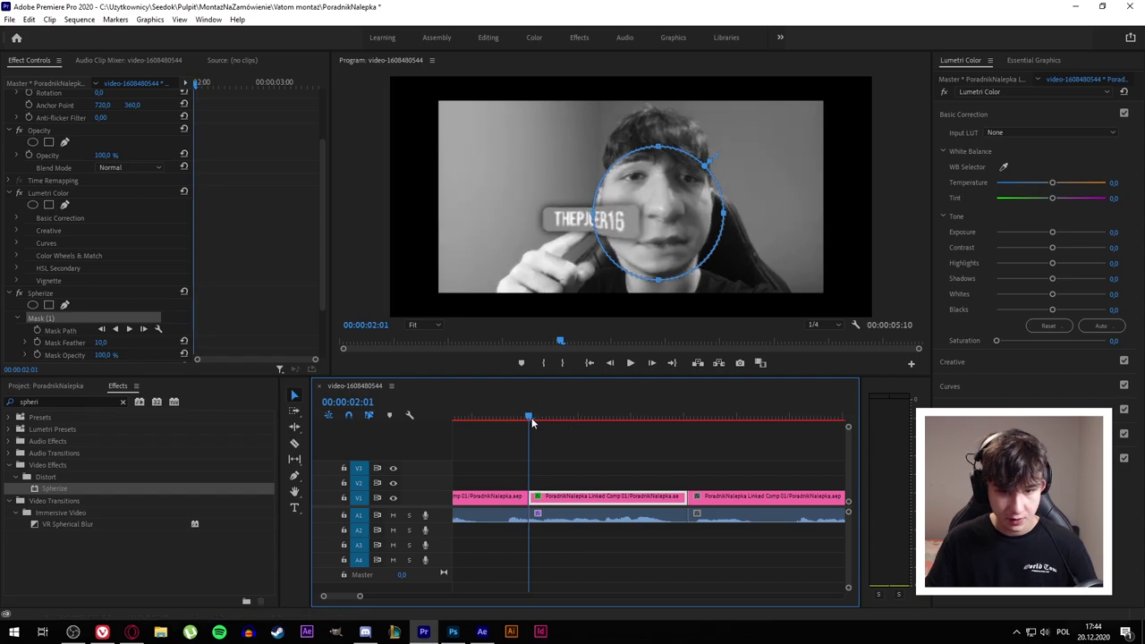
{"action": "left_click", "coordinate": [130, 331]}
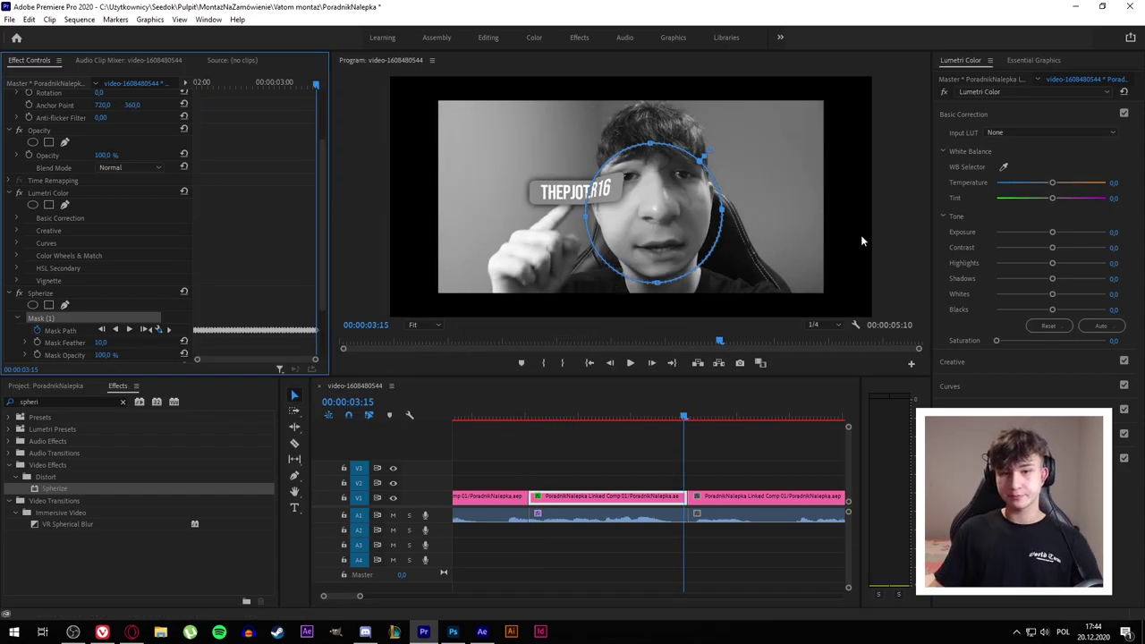
{"action": "left_click", "coordinate": [494, 415]}
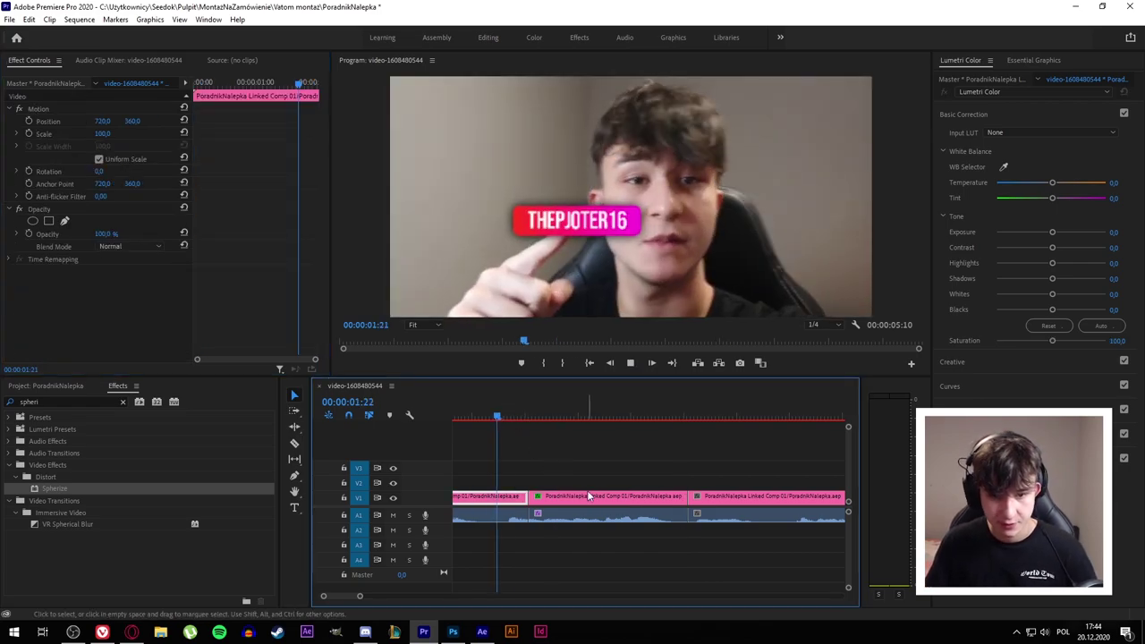
Play the masked bulge, scrub through the black-and-white and final sections, then minimize Premiere
{"action": "key", "text": "space"}
{"action": "key", "text": "space"}
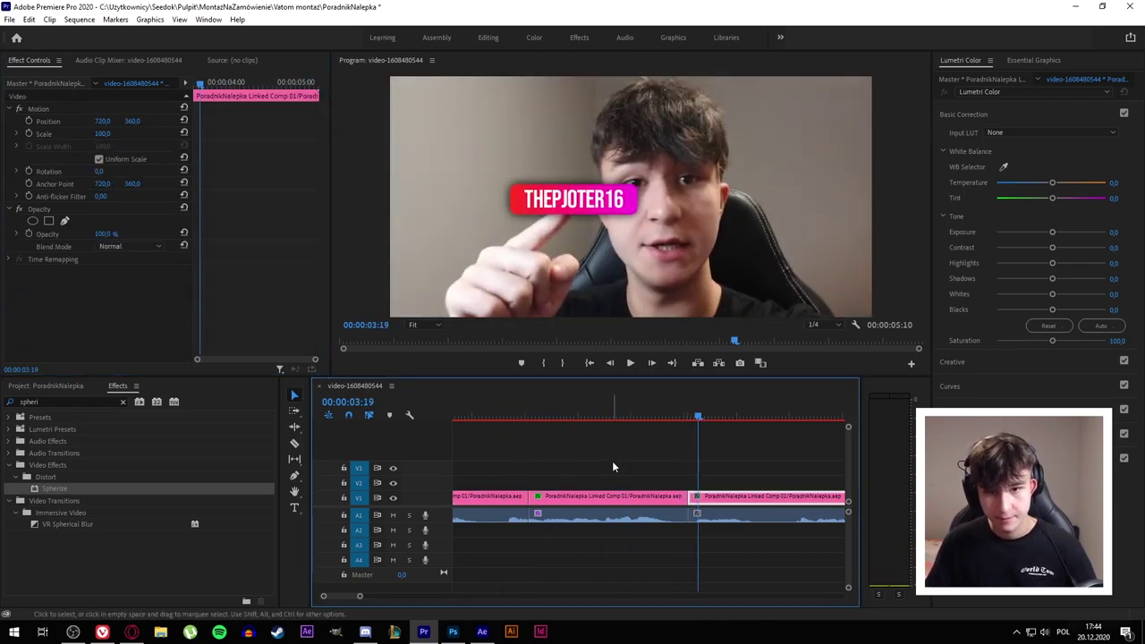
{"action": "left_click", "coordinate": [617, 418]}
{"action": "left_click_drag", "start_coordinate": [617, 418], "coordinate": [597, 418]}
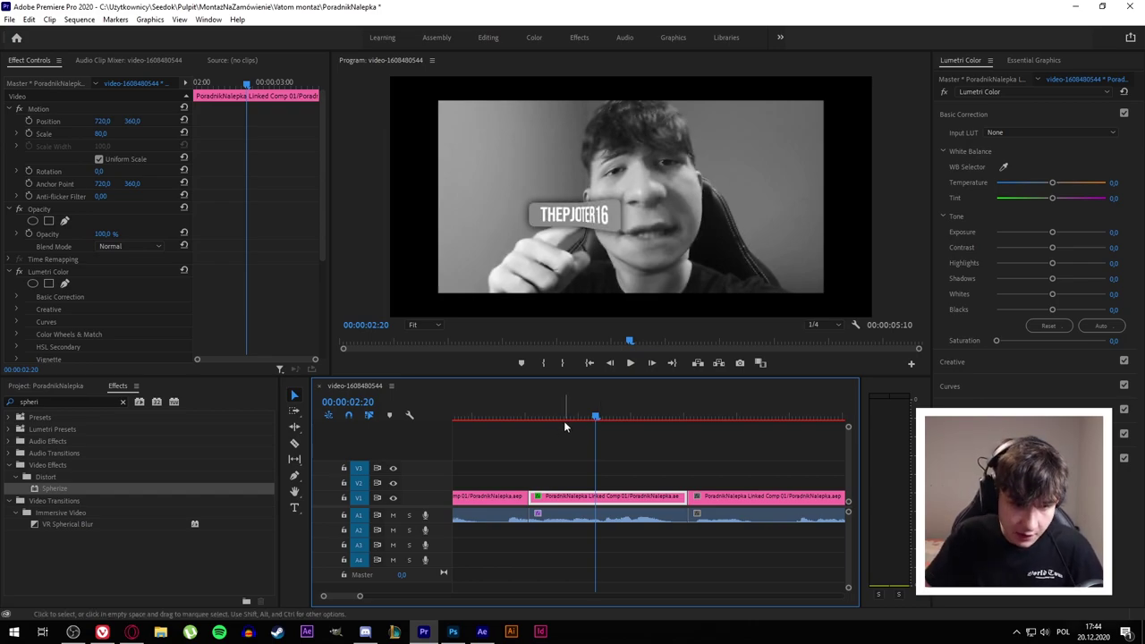
{"action": "scroll", "coordinate": [563, 467], "scroll_direction": "down", "scroll_amount": 4}
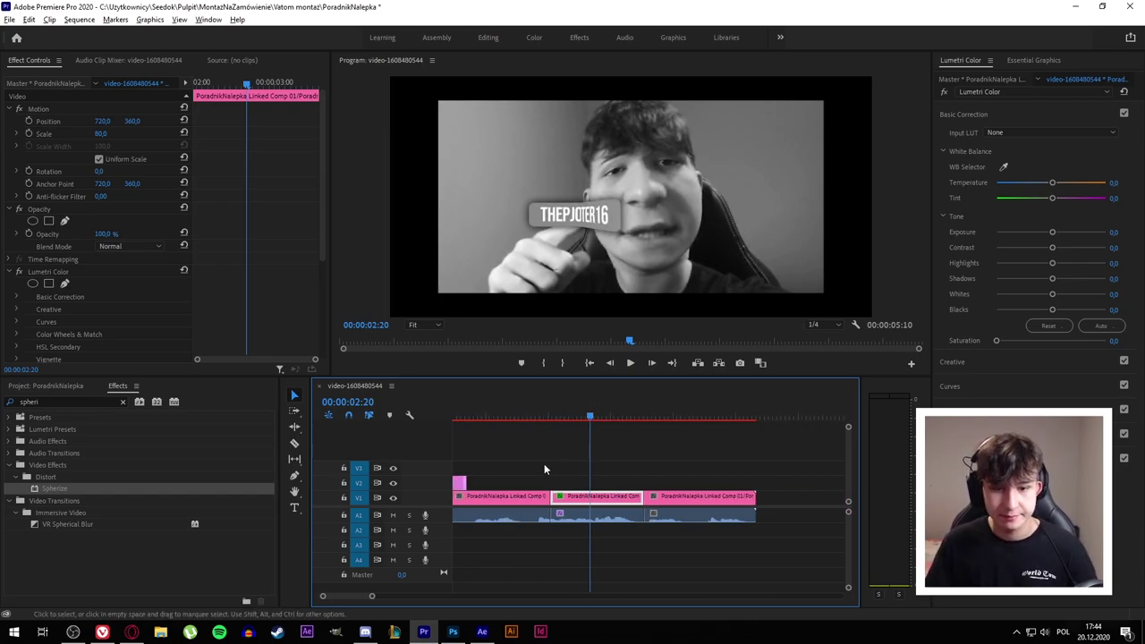
{"action": "left_click_drag", "start_coordinate": [562, 419], "coordinate": [605, 418]}
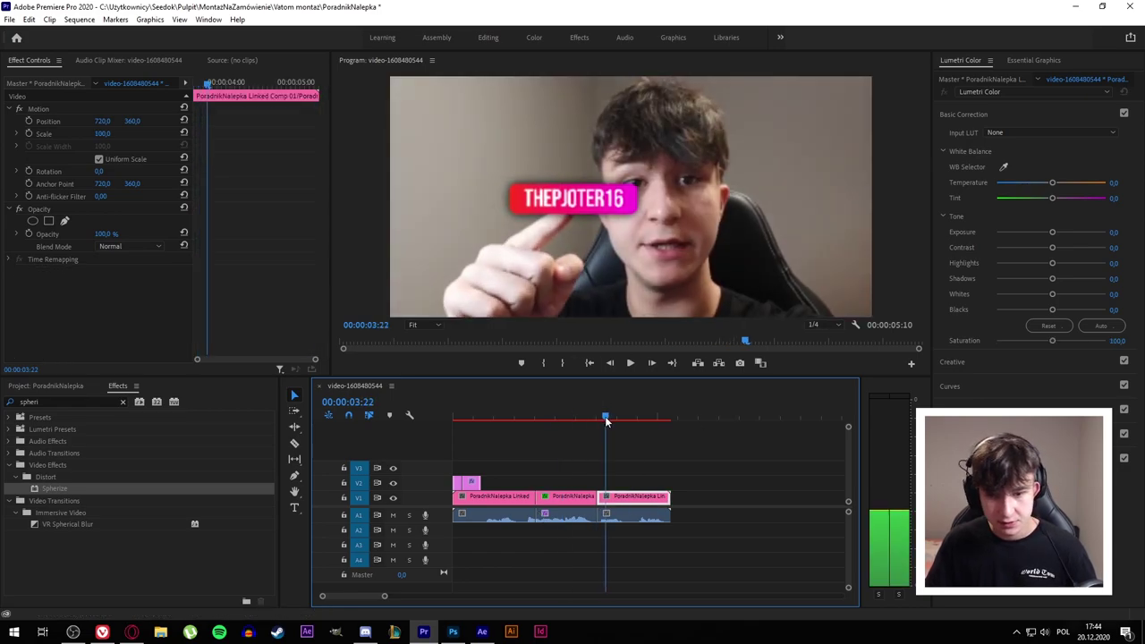
{"action": "left_click", "coordinate": [1076, 7]}
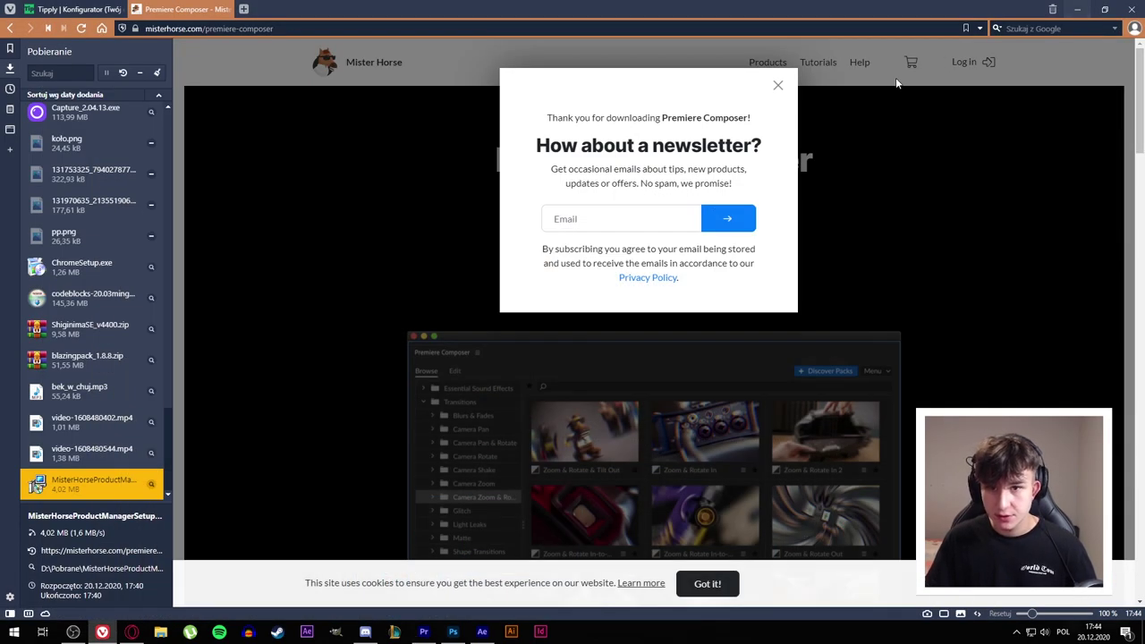
Dismiss the newsletter popup and minimize the browser and After Effects
{"action": "left_click", "coordinate": [778, 86]}
{"action": "left_click", "coordinate": [1077, 9]}
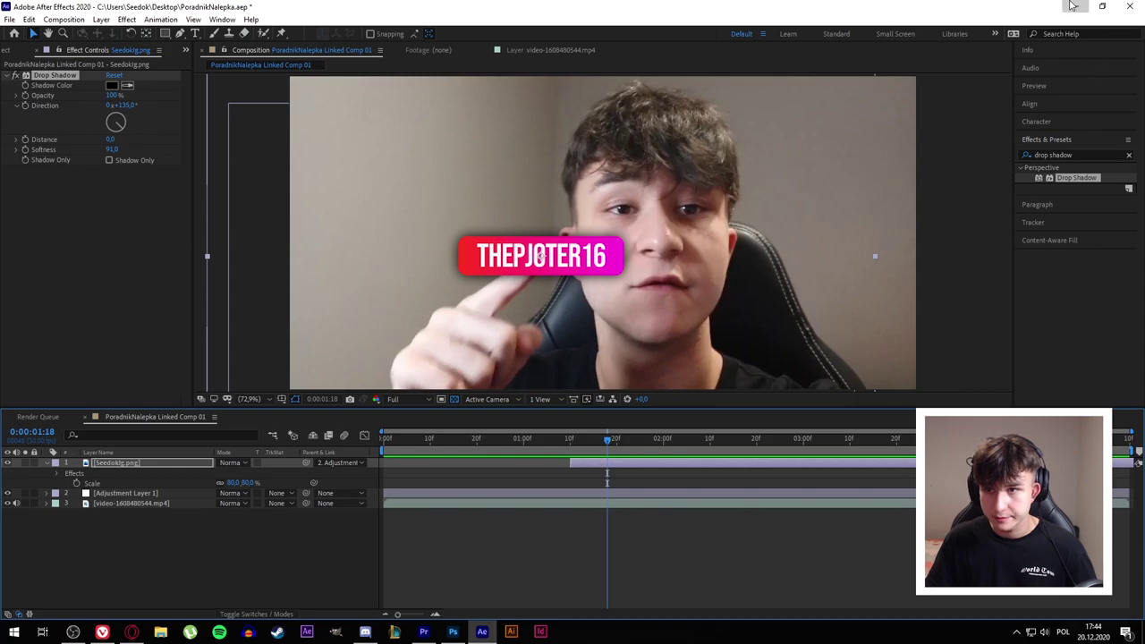
{"action": "left_click", "coordinate": [1072, 7]}
Drag InstagramŚwiątecznaPaczka.mov from the WstawkiŚwiąteczne folder onto Premiere's timeline
{"action": "left_click", "coordinate": [160, 631]}
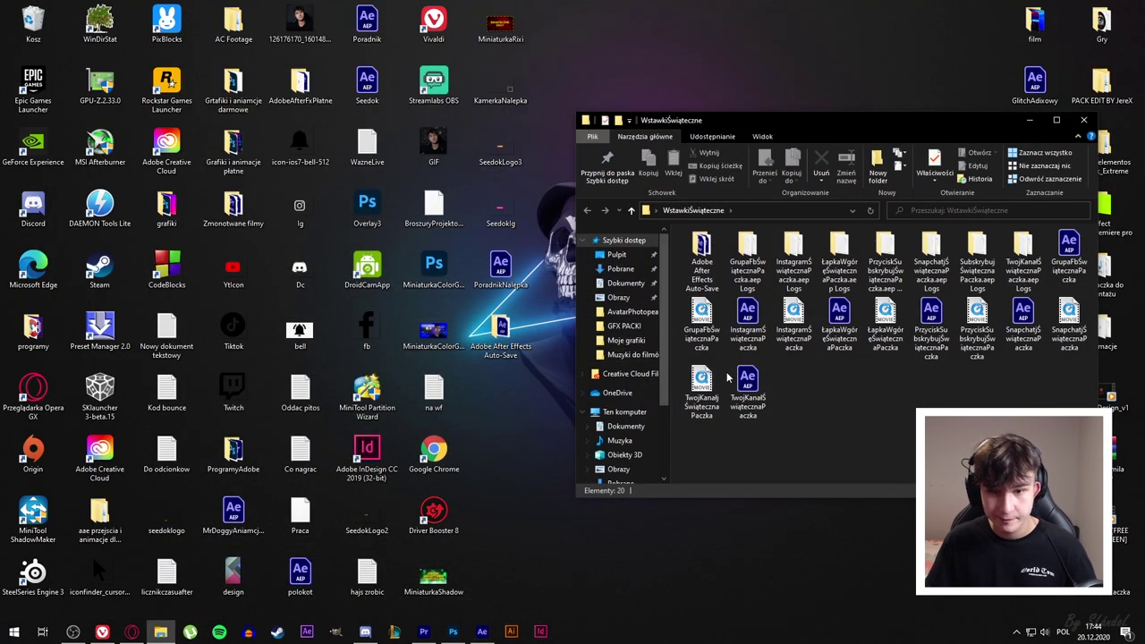
{"action": "left_click", "coordinate": [704, 394]}
{"action": "left_click", "coordinate": [793, 324]}
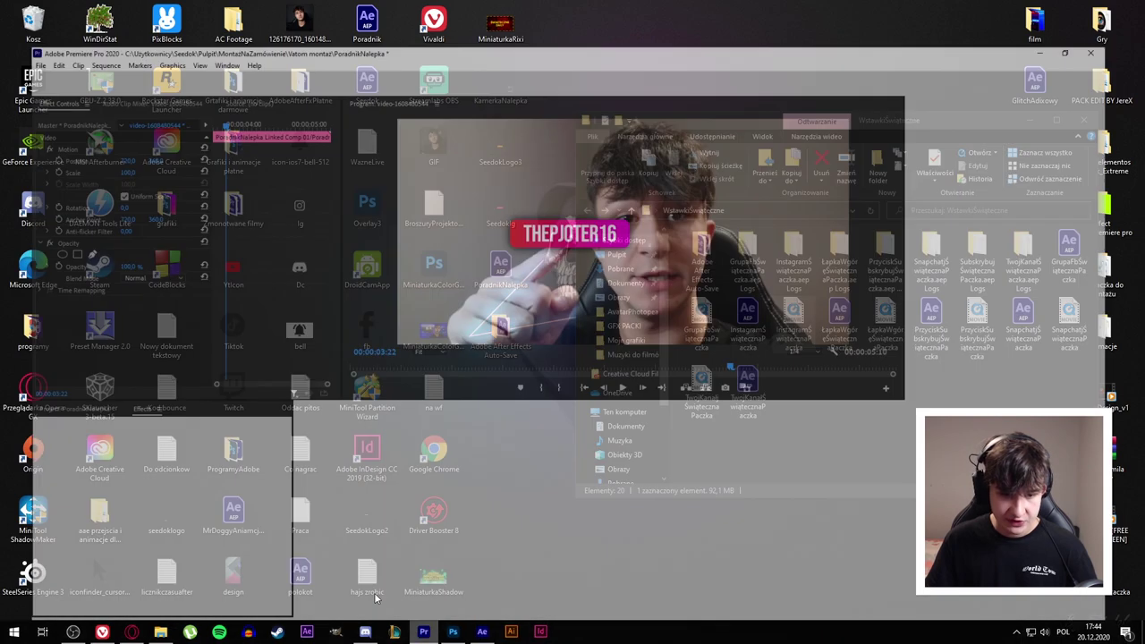
{"action": "mouse_move", "coordinate": [525, 610]}
{"action": "left_mouse_down"}
{"action": "mouse_move", "coordinate": [253, 556]}
{"action": "mouse_move", "coordinate": [528, 466]}
{"action": "mouse_move", "coordinate": [581, 481]}
{"action": "left_mouse_up"}
{"action": "left_click", "coordinate": [46, 388]}
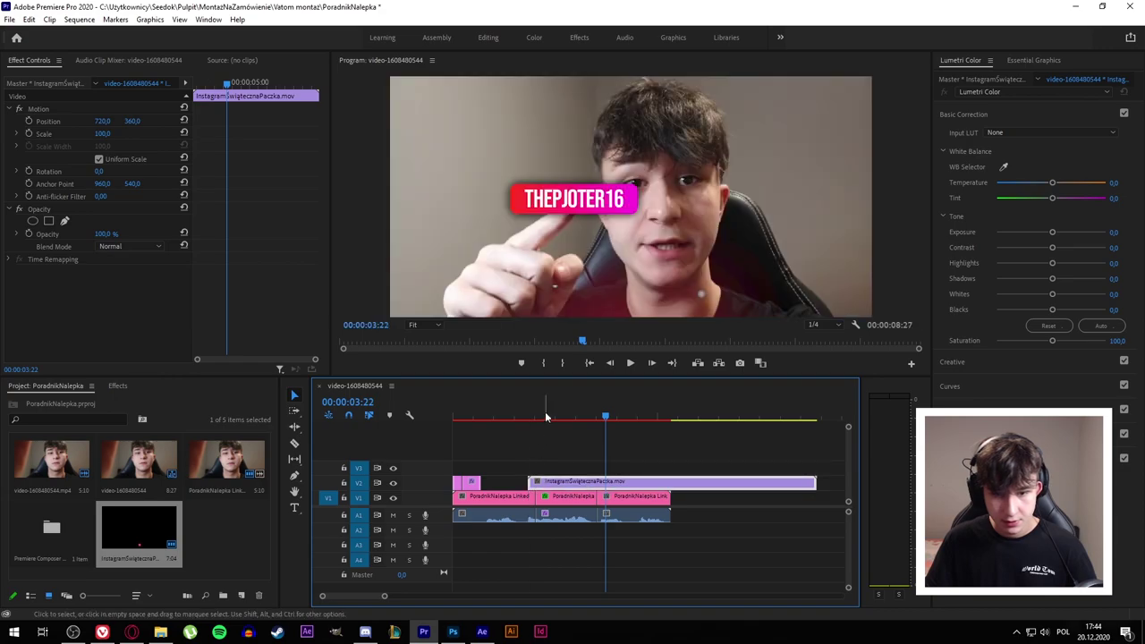
Place the Instagram clip on track V2 and set its Scale to 75
{"action": "left_click", "coordinate": [519, 418]}
{"action": "left_click_drag", "start_coordinate": [520, 419], "coordinate": [599, 419]}
{"action": "left_click", "coordinate": [563, 481]}
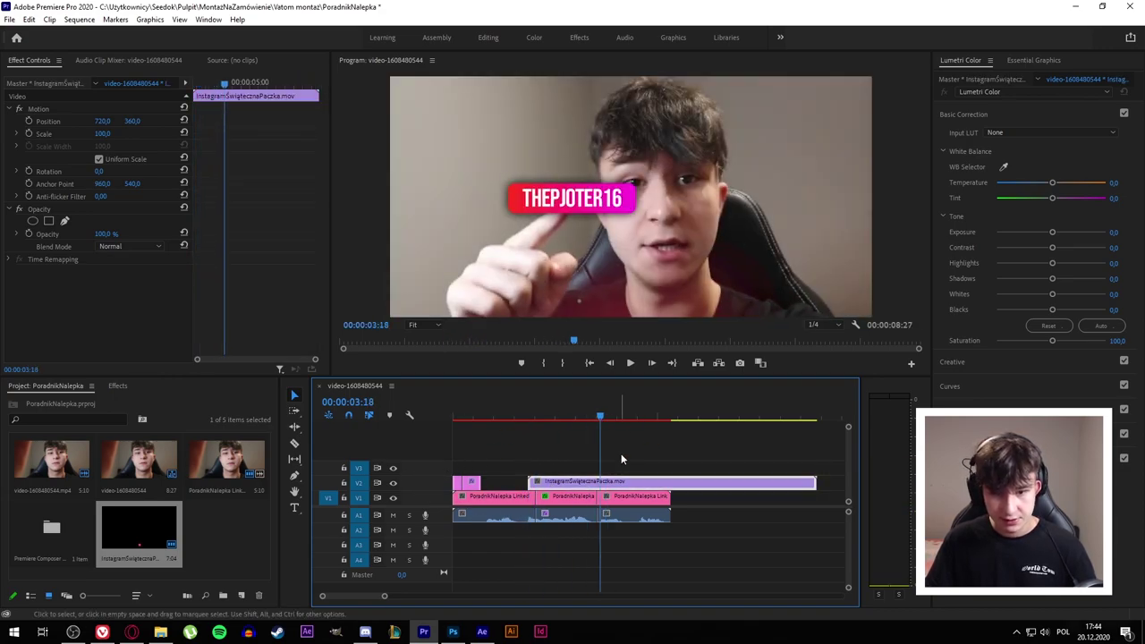
{"action": "left_click", "coordinate": [104, 133]}
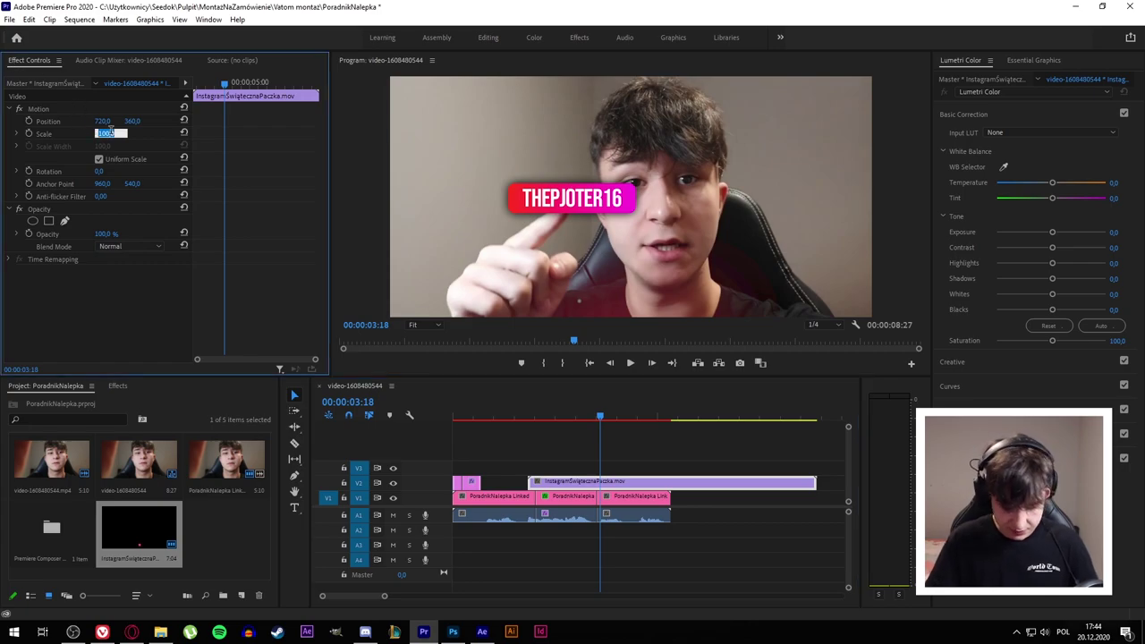
{"action": "type", "text": "75"}
{"action": "key", "text": "Return"}
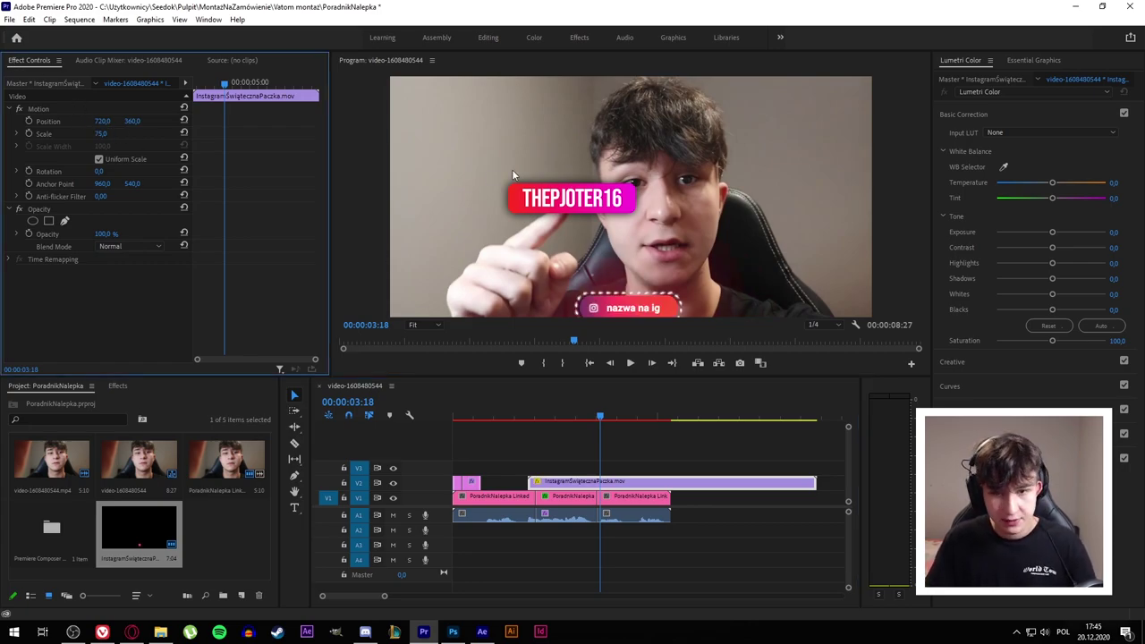
Shrink the Instagram overlay to 69%, preview it, then delete it from the sequence
{"action": "left_click", "coordinate": [487, 277]}
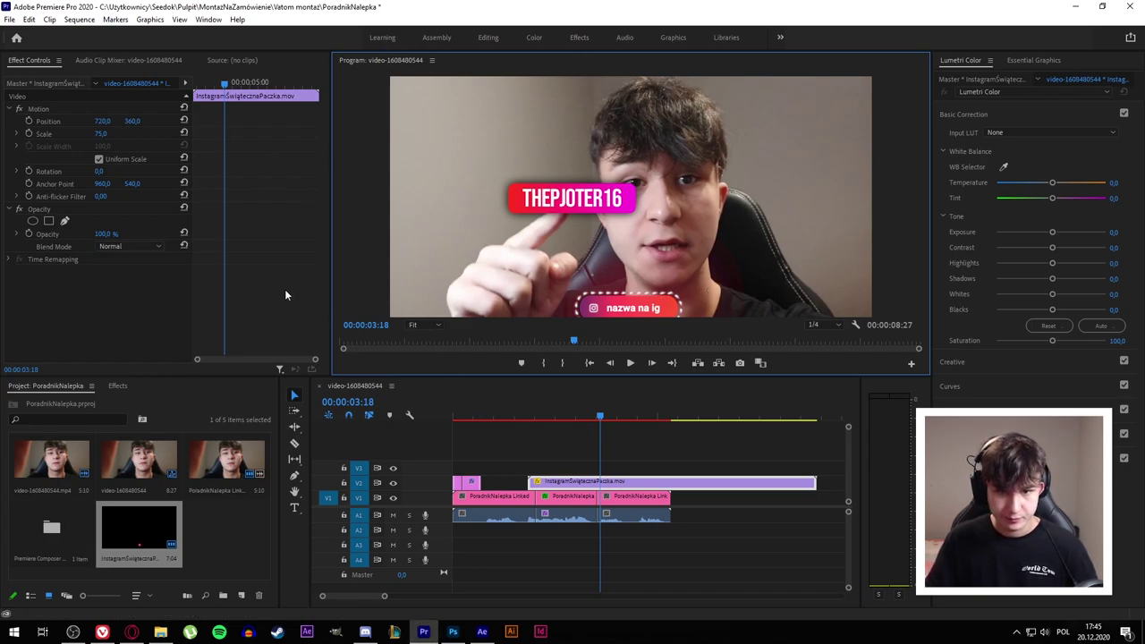
{"action": "left_click_drag", "start_coordinate": [100, 136], "coordinate": [91, 136]}
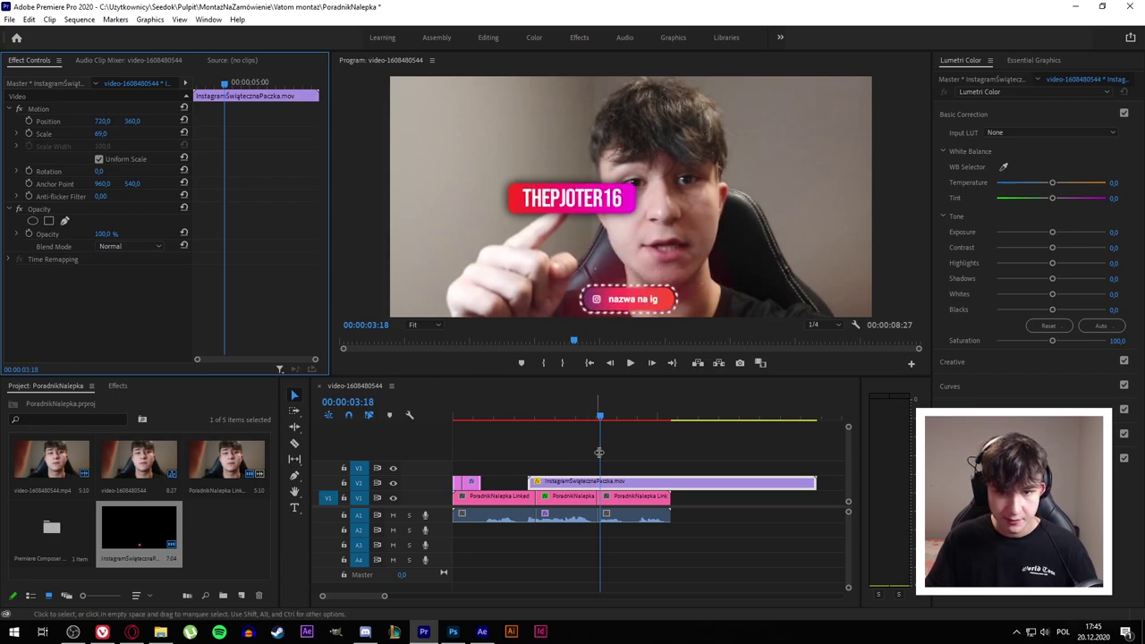
{"action": "key", "text": "space"}
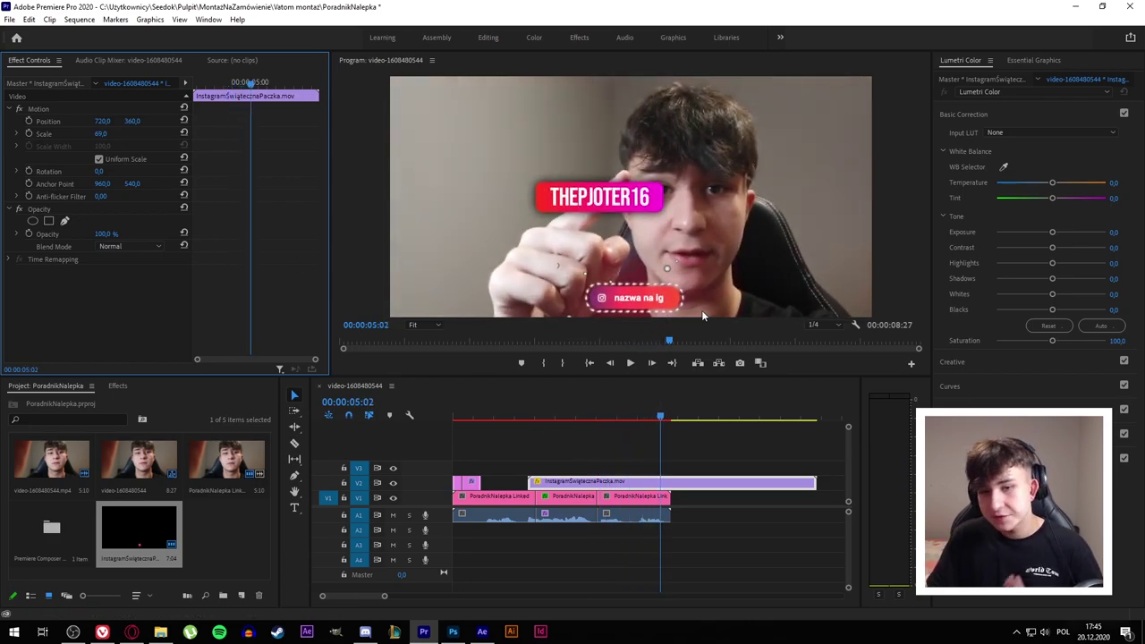
{"action": "left_click", "coordinate": [636, 443]}
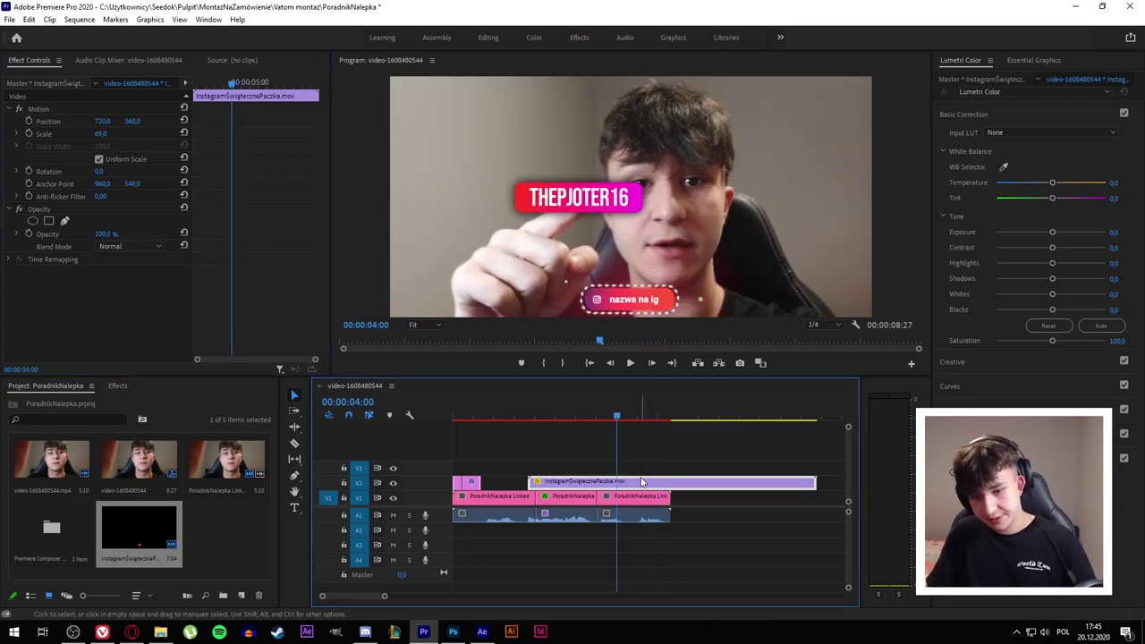
{"action": "key", "text": "Delete"}
{"action": "left_click", "coordinate": [597, 426]}
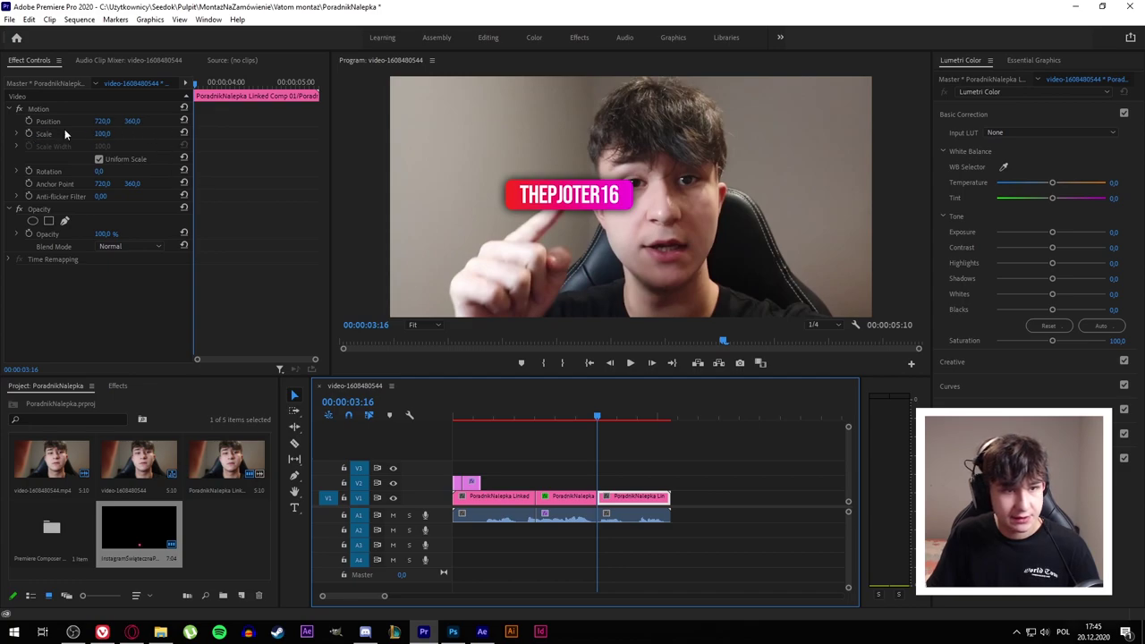
Keyframe the last section's Scale up to 120 around 4 seconds and play the zoom
{"action": "key", "text": "space"}
{"action": "key", "text": "space"}
{"action": "type", "text": "120"}
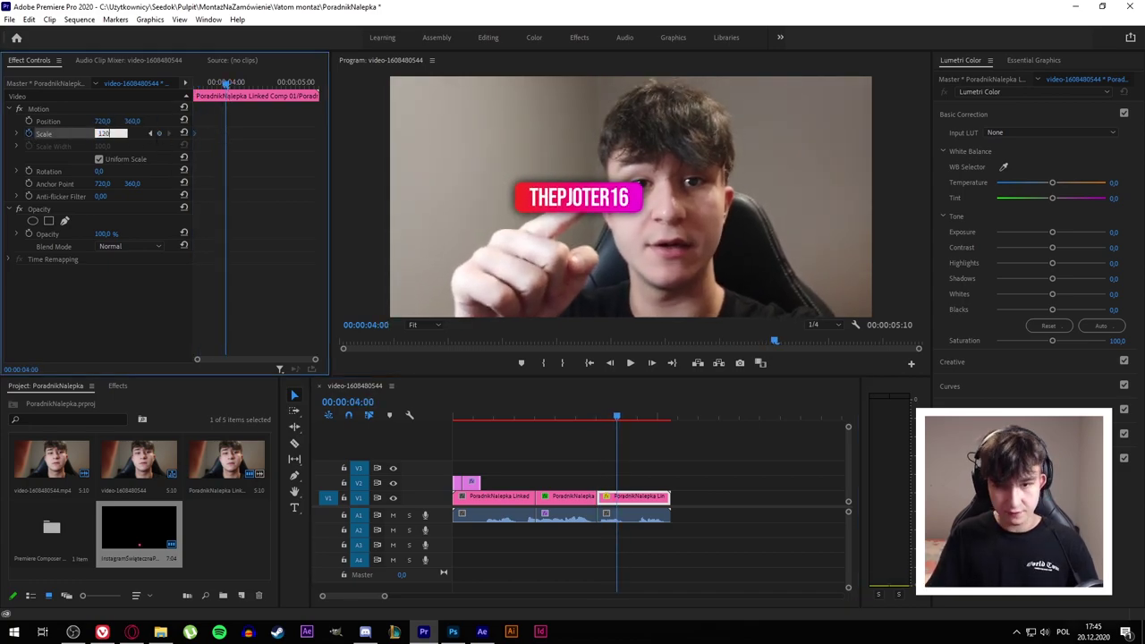
{"action": "key", "text": "Return"}
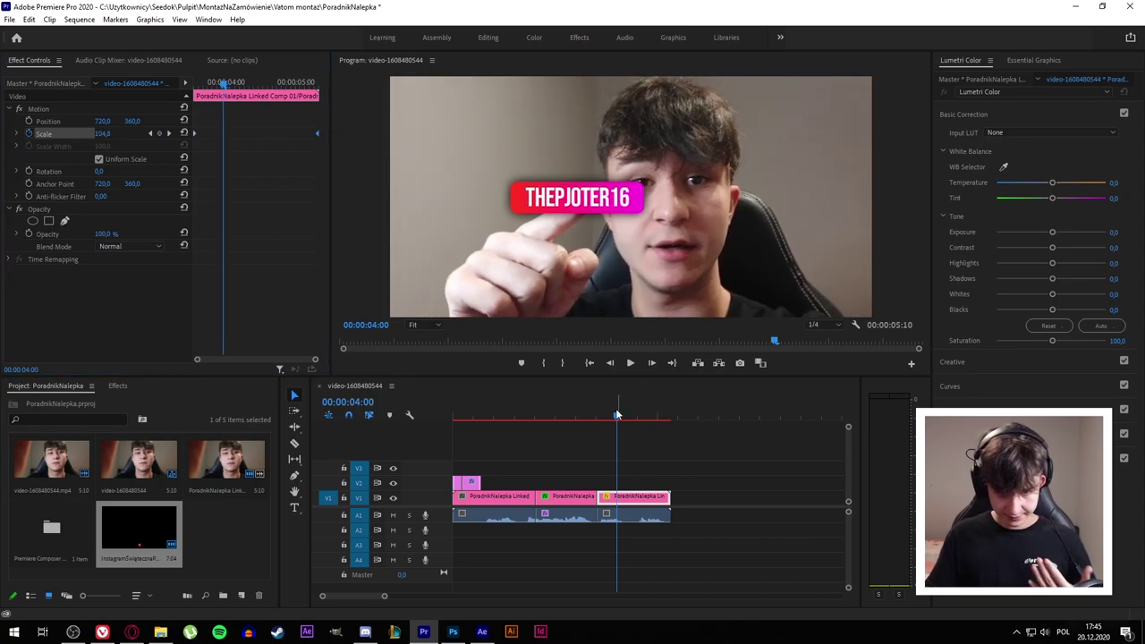
{"action": "left_click", "coordinate": [593, 413]}
{"action": "key", "text": "space"}
{"action": "key", "text": "space"}
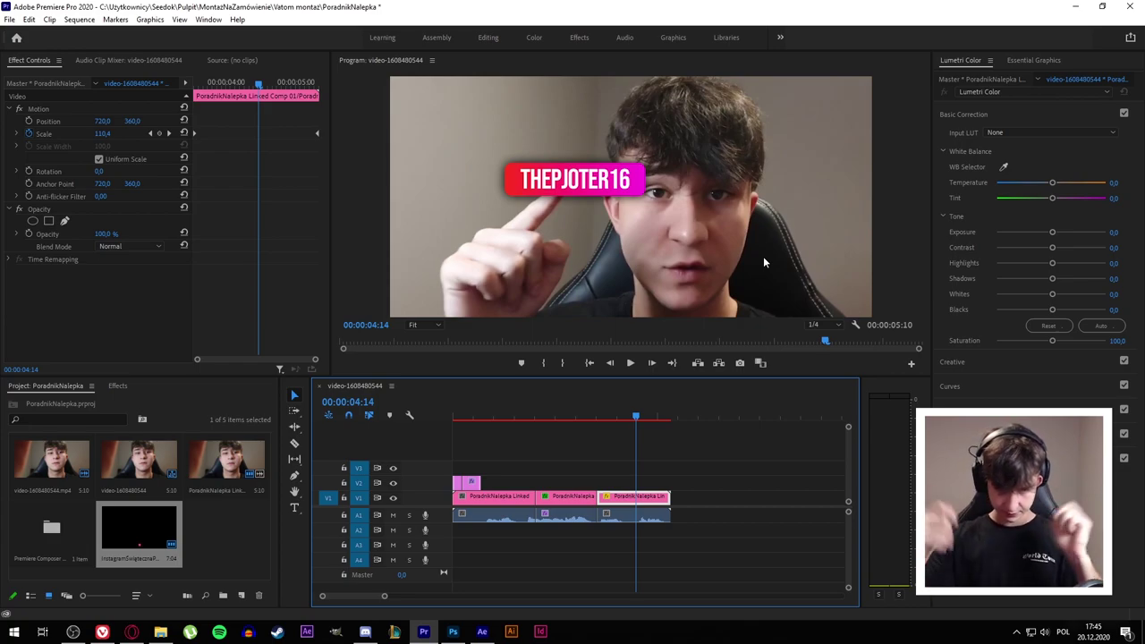
{"action": "left_click_drag", "start_coordinate": [315, 132], "coordinate": [224, 135]}
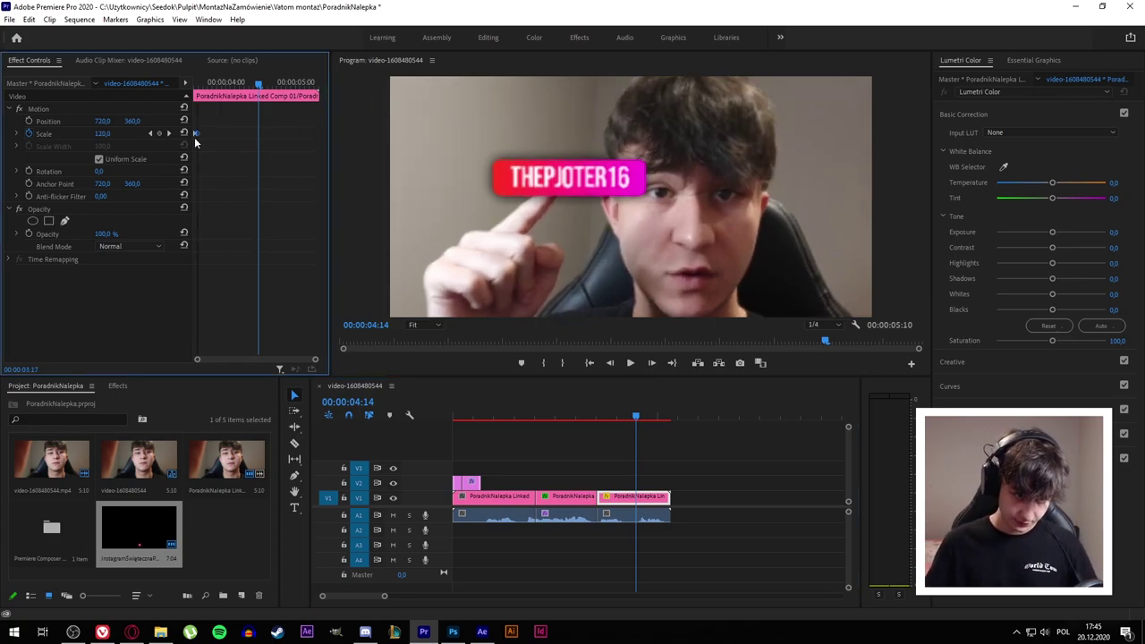
{"action": "key", "text": "ctrl+z"}
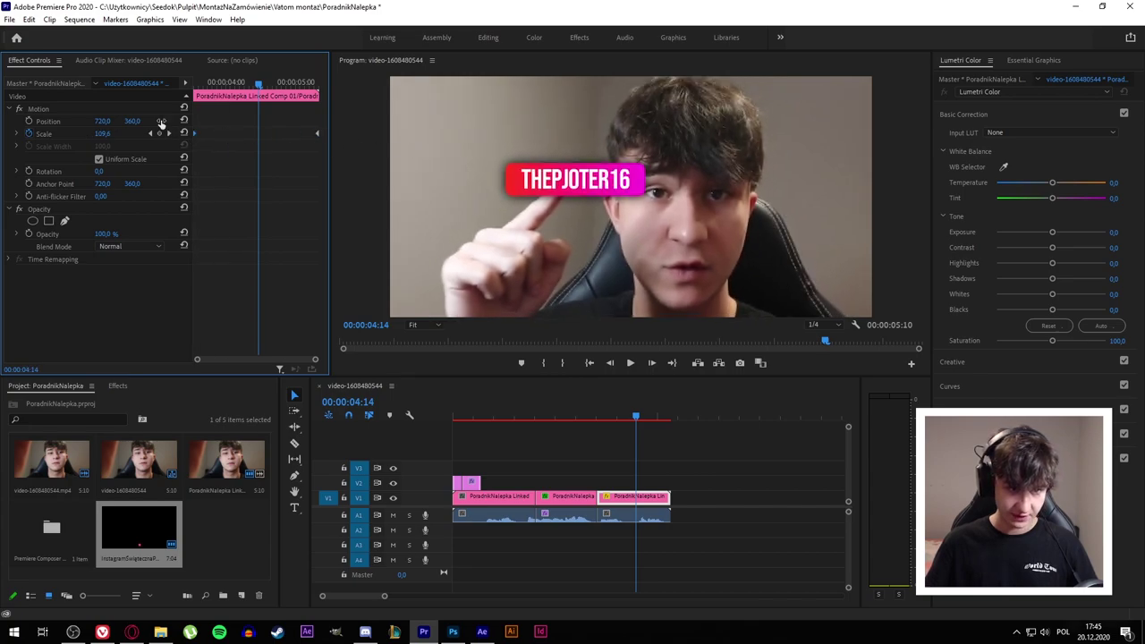
{"action": "key", "text": "space"}
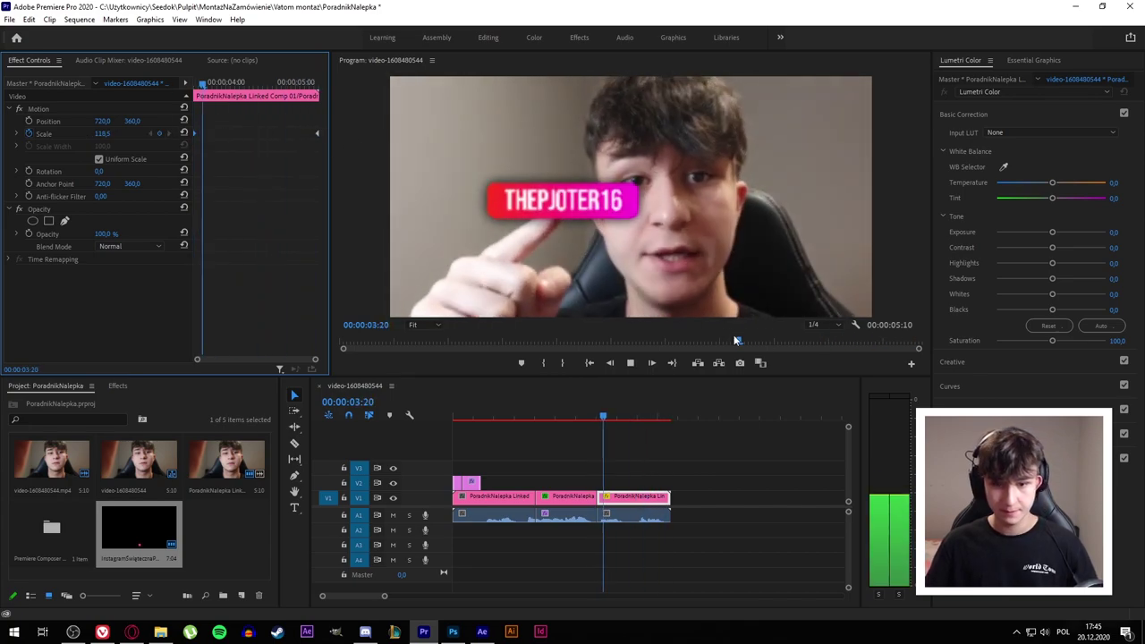
{"action": "key", "text": "space"}
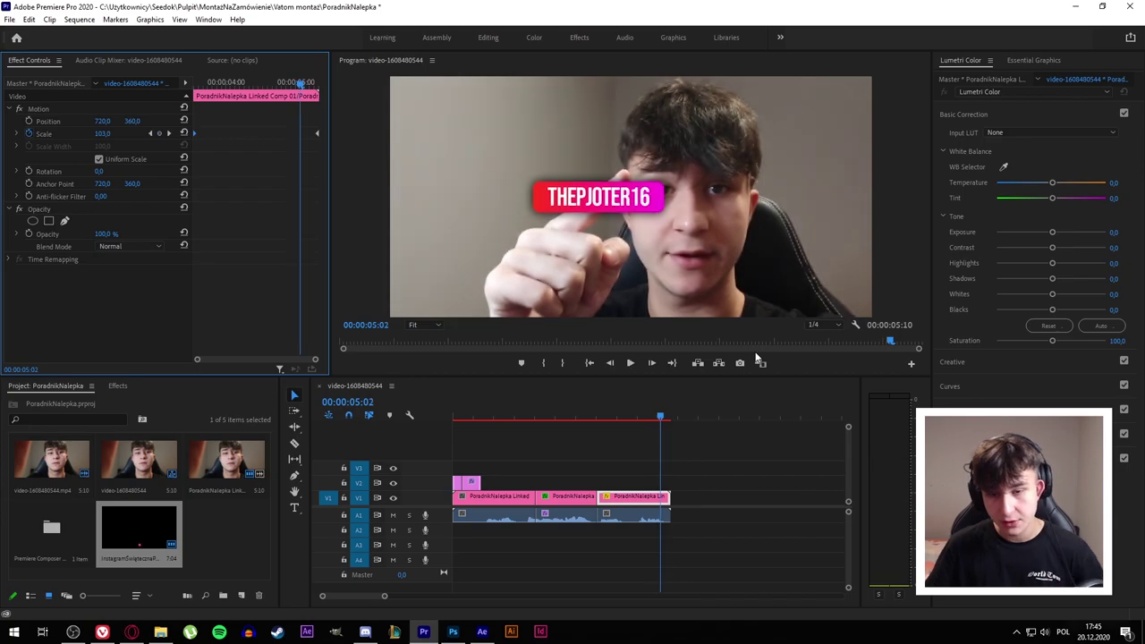
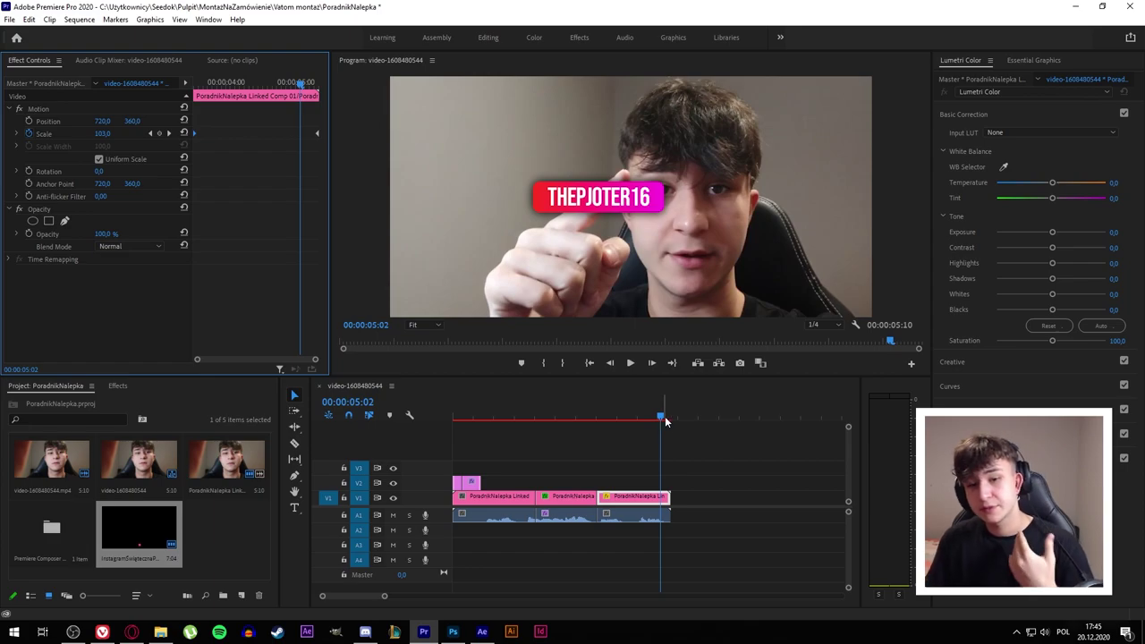
Put the playhead at 00:00:04:04 and create a New Text Layer graphic on V2
{"action": "left_click_drag", "start_coordinate": [667, 421], "coordinate": [549, 424]}
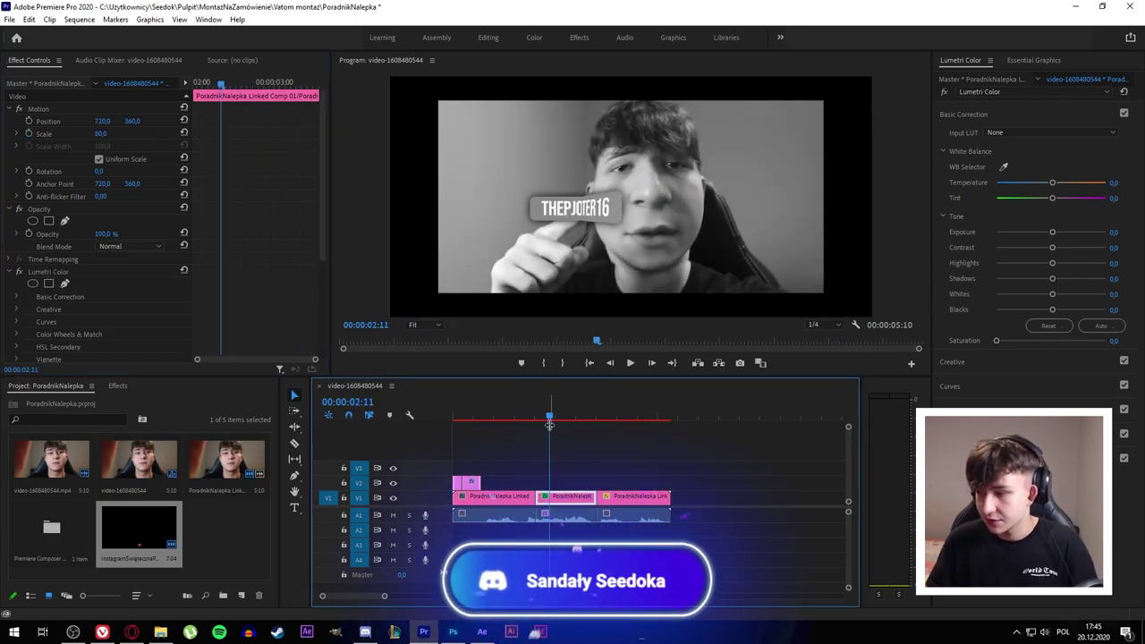
{"action": "left_click_drag", "start_coordinate": [549, 423], "coordinate": [621, 420]}
{"action": "key", "text": "ctrl+t"}
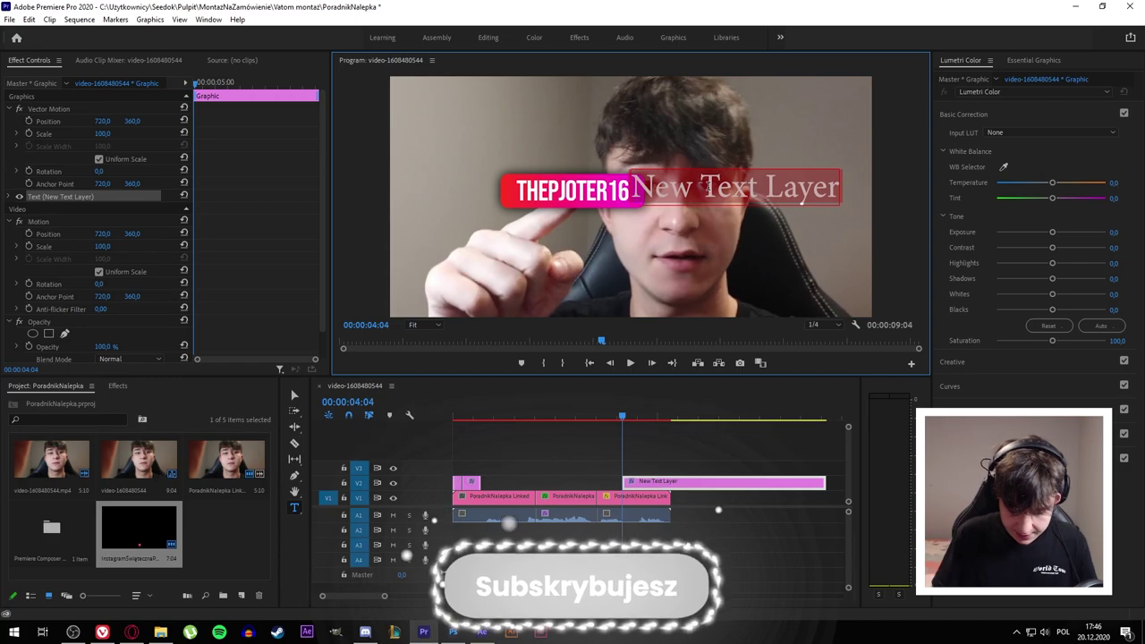
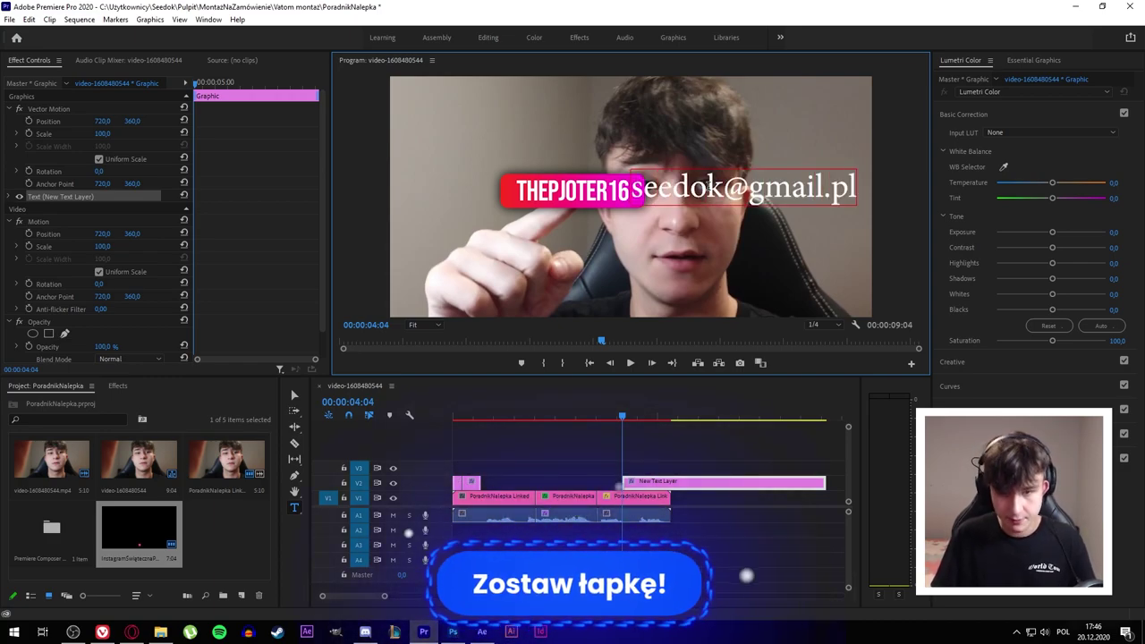
Enter the e-mail address as the text and set its font to Poppins Bold
{"action": "key", "text": "ctrl+a"}
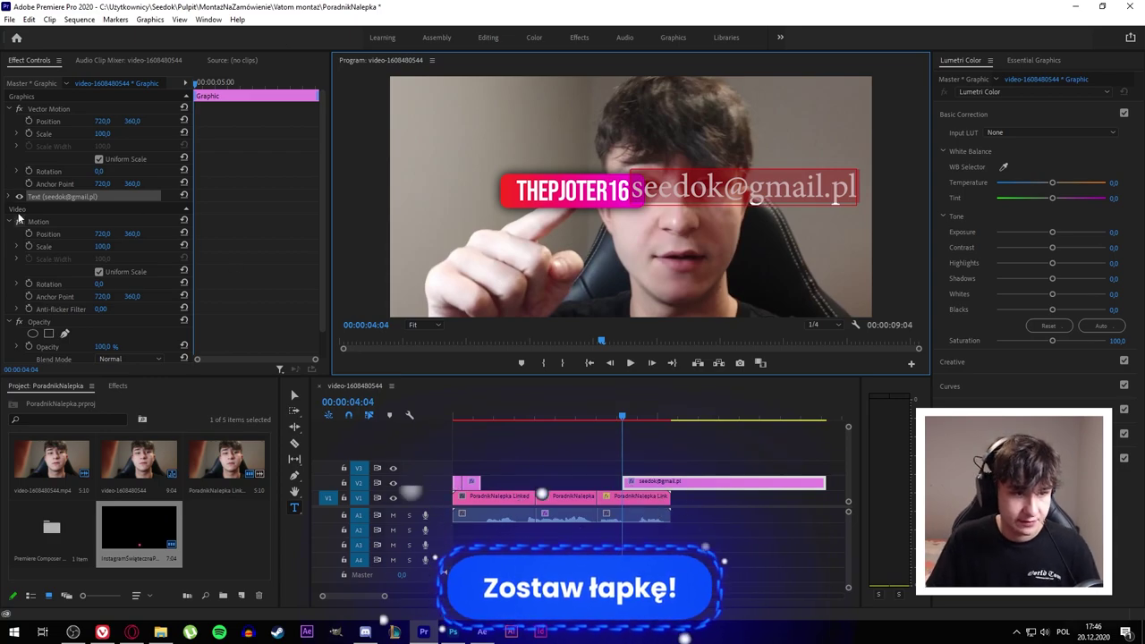
{"action": "left_click", "coordinate": [10, 196]}
{"action": "left_click", "coordinate": [80, 234]}
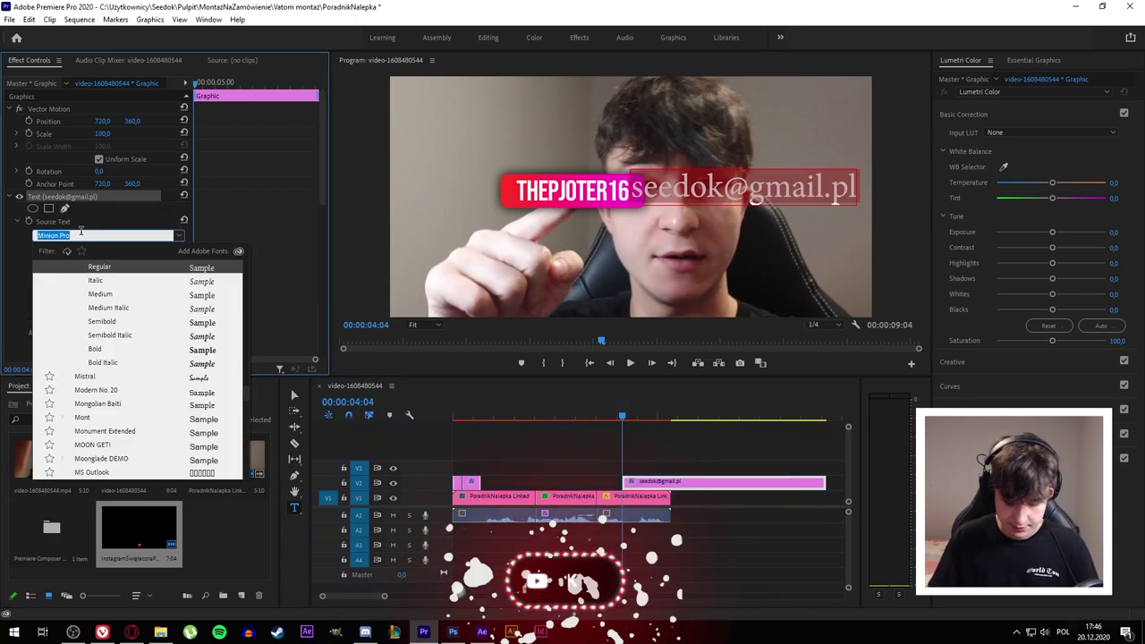
{"action": "type", "text": "POO"}
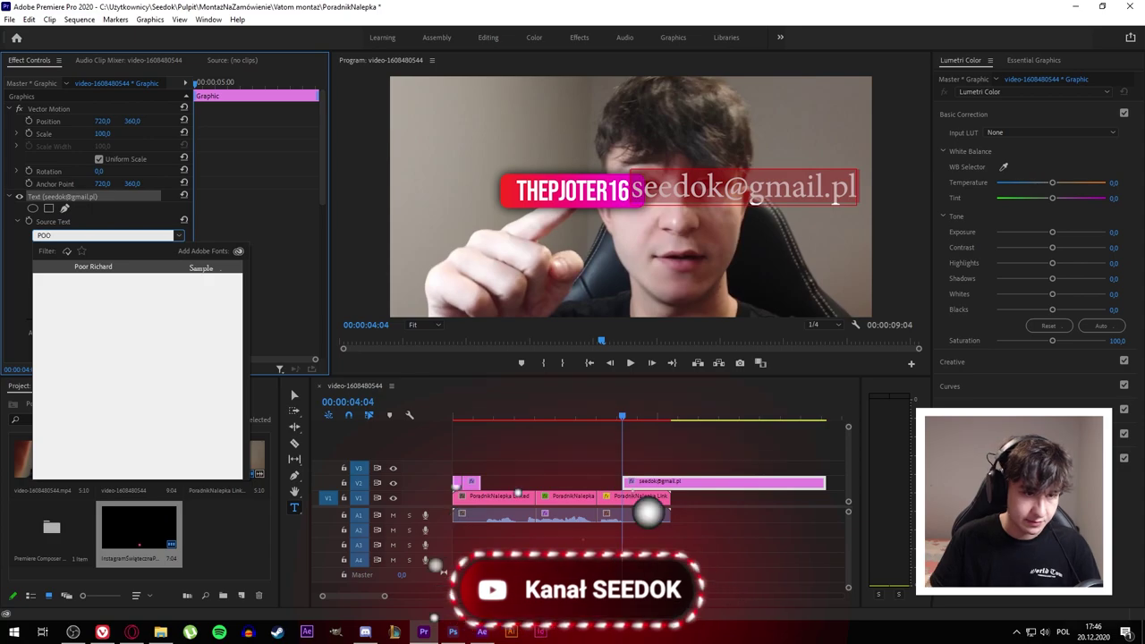
{"action": "key", "text": "Down"}
{"action": "key", "text": "Down"}
{"action": "key", "text": "Down"}
{"action": "key", "text": "Down"}
{"action": "key", "text": "Down"}
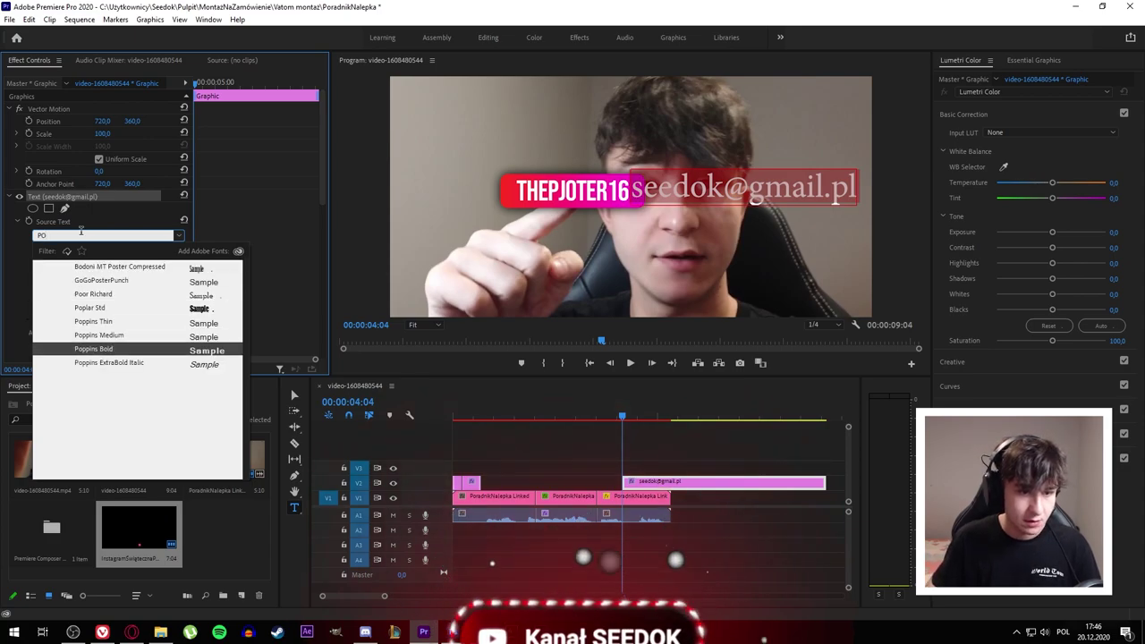
{"action": "key", "text": "Return"}
Centre-align the e-mail text, move it below the name label (Position Y 653), and fill it red
{"action": "left_click", "coordinate": [754, 192]}
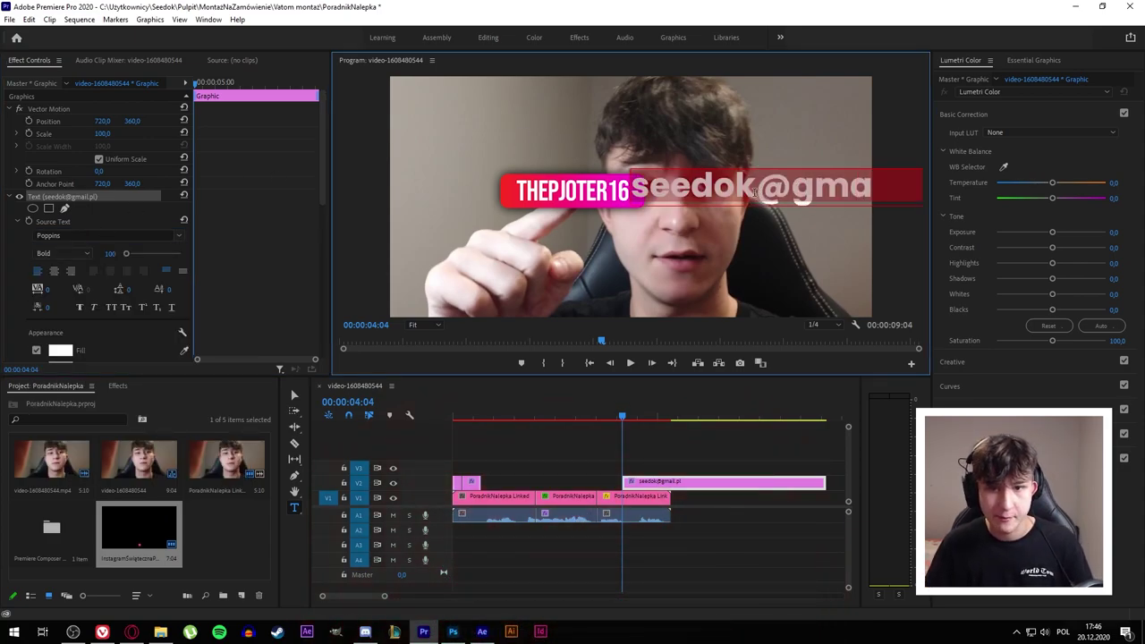
{"action": "left_click", "coordinate": [54, 270]}
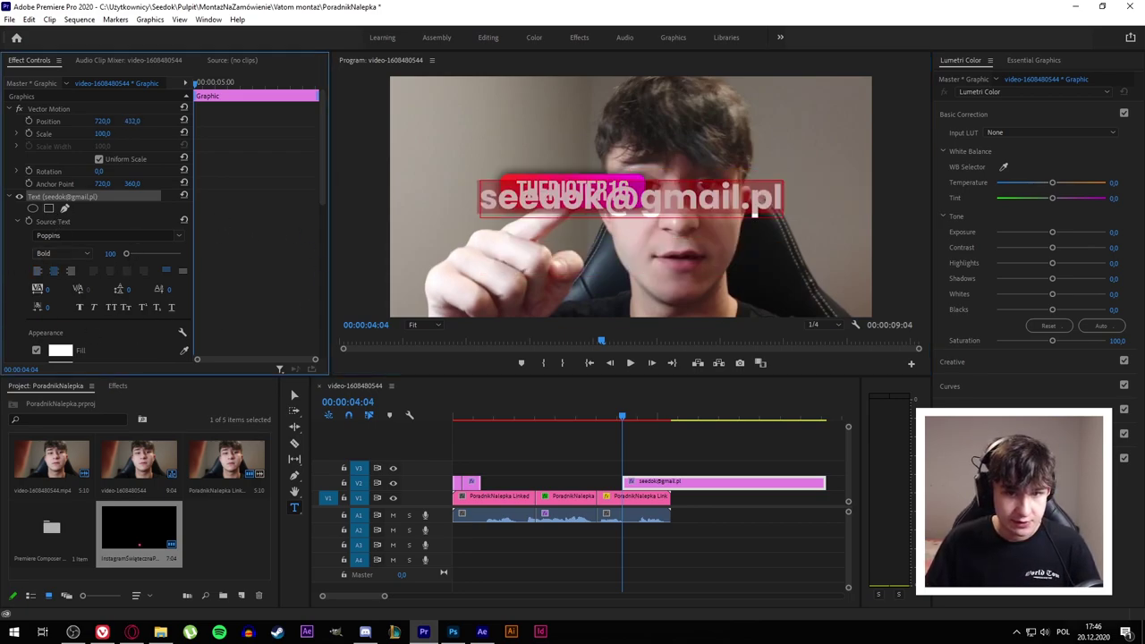
{"action": "left_click_drag", "start_coordinate": [131, 120], "coordinate": [158, 218]}
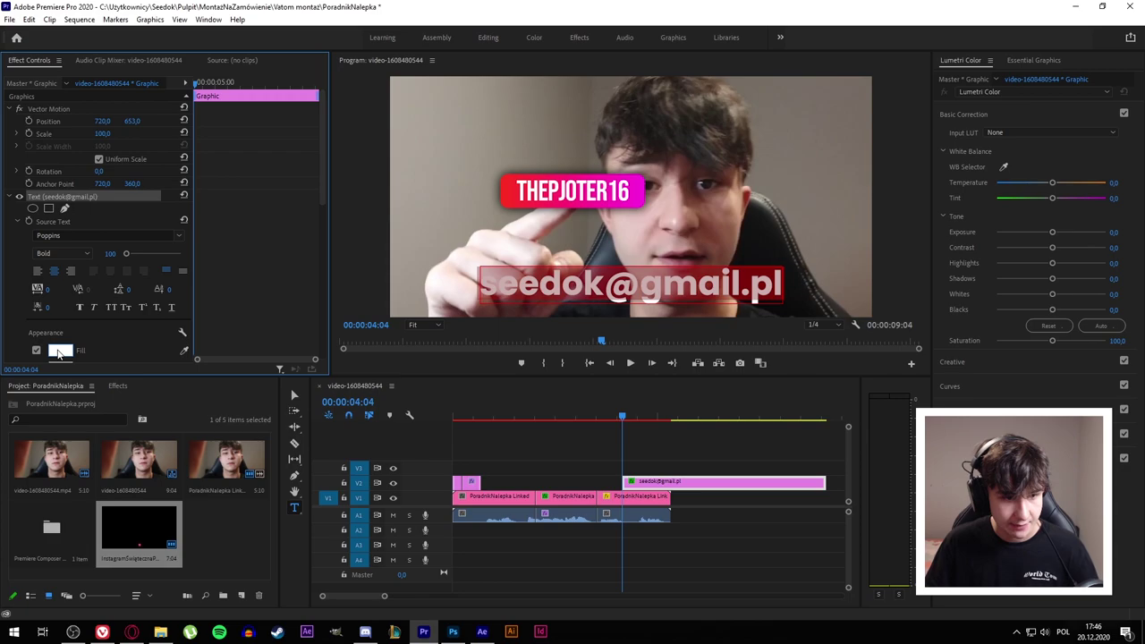
{"action": "left_click", "coordinate": [59, 351]}
{"action": "left_click", "coordinate": [714, 237]}
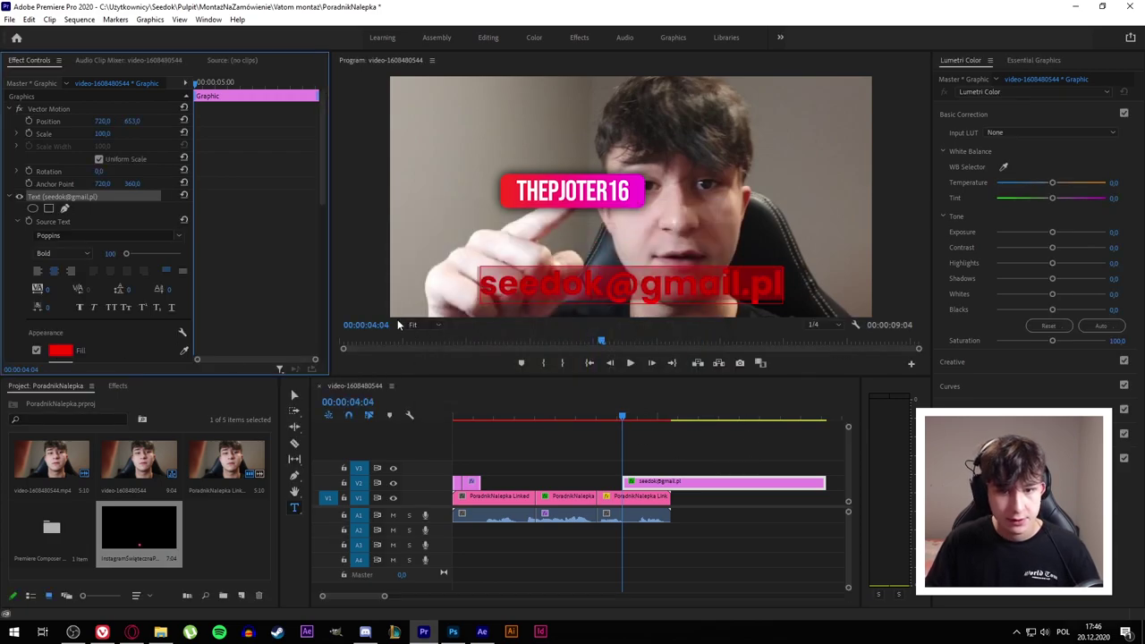
{"action": "left_click", "coordinate": [117, 385]}
{"action": "left_click_drag", "start_coordinate": [54, 402], "coordinate": [2, 404]}
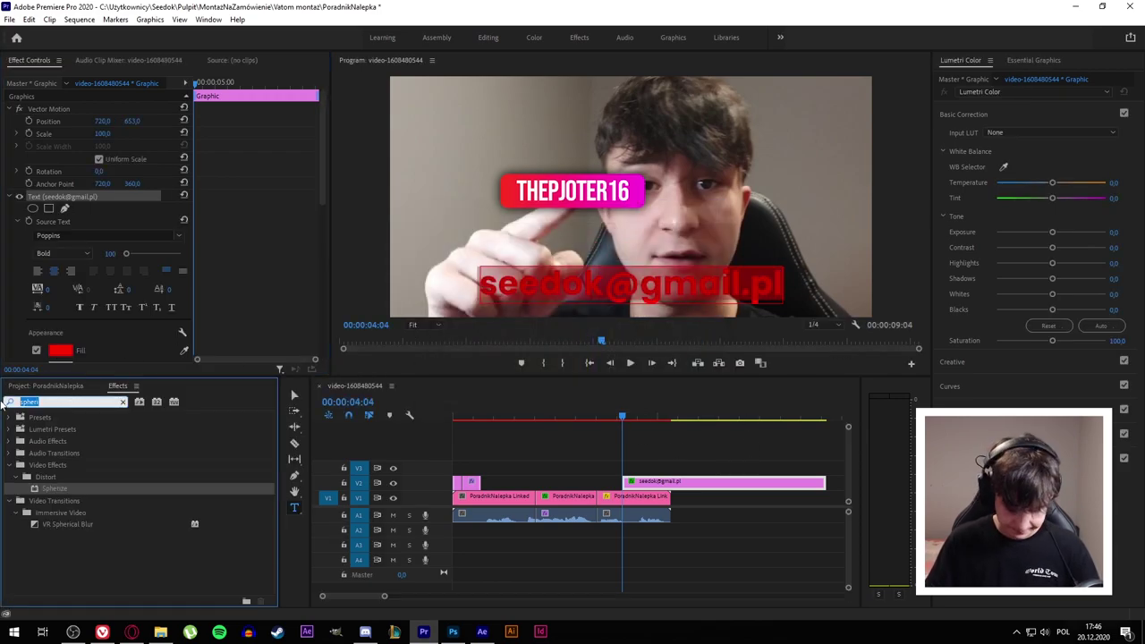
Apply Change Color to the e-mail clip, sample the red text, and keyframe Hue Transform toward green
{"action": "type", "text": "change"}
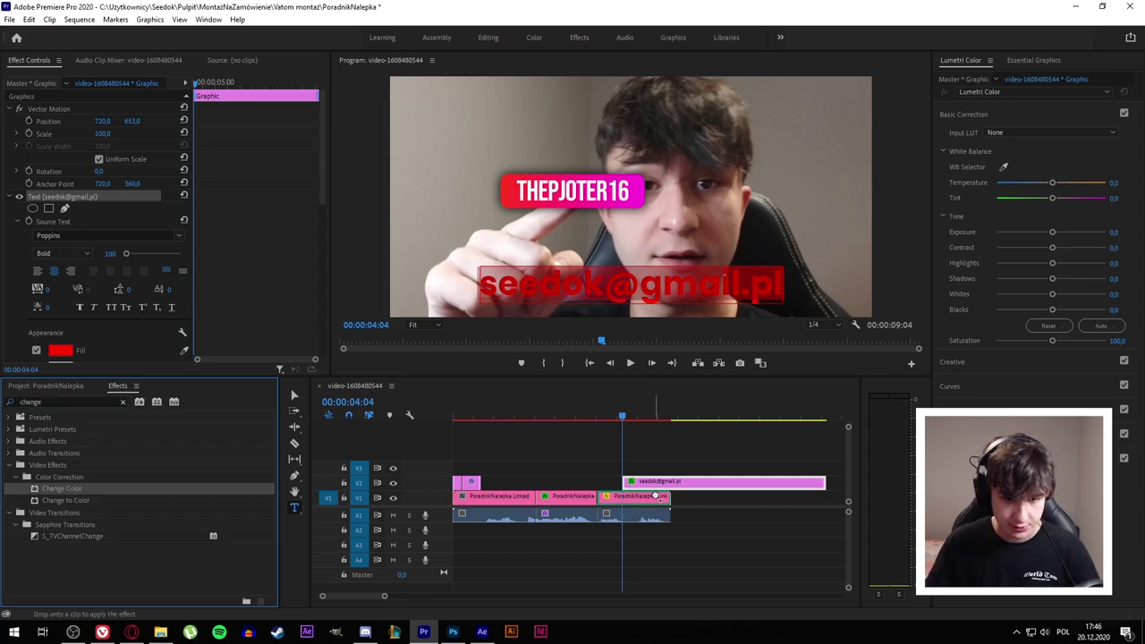
{"action": "left_click_drag", "start_coordinate": [63, 489], "coordinate": [676, 484]}
{"action": "scroll", "coordinate": [89, 279], "scroll_direction": "down", "scroll_amount": 2}
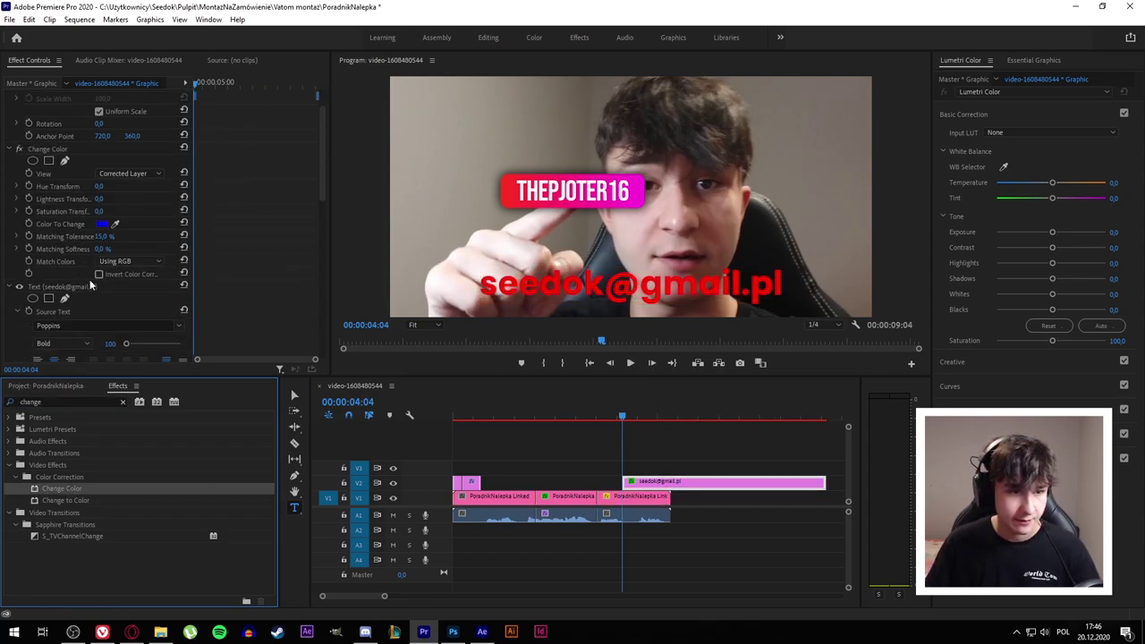
{"action": "left_click", "coordinate": [33, 186]}
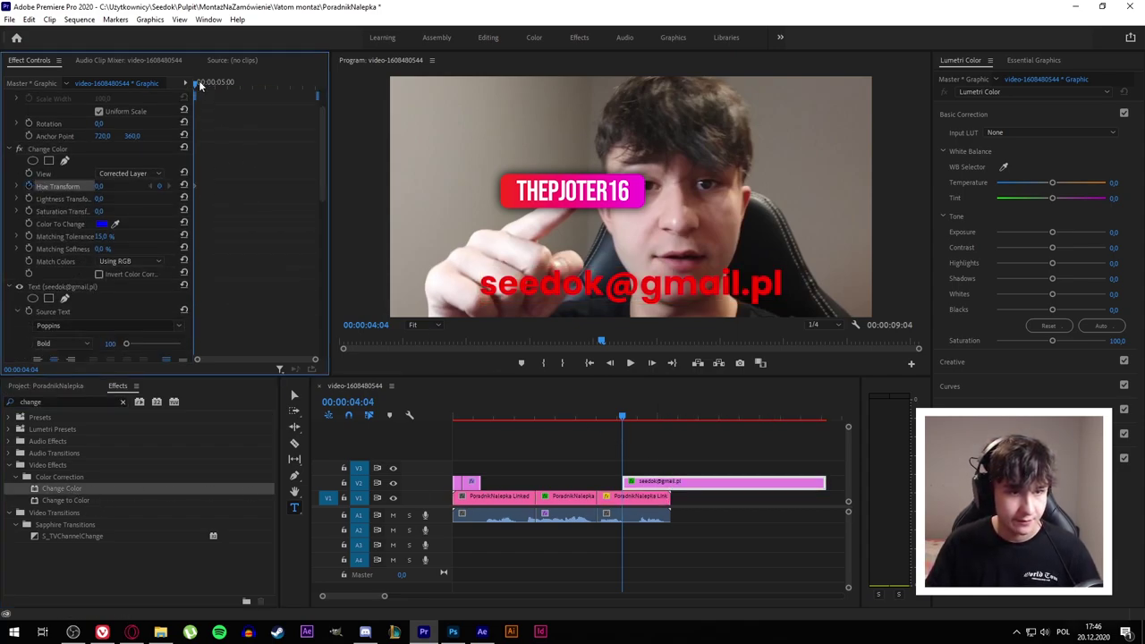
{"action": "left_click_drag", "start_coordinate": [201, 84], "coordinate": [230, 83]}
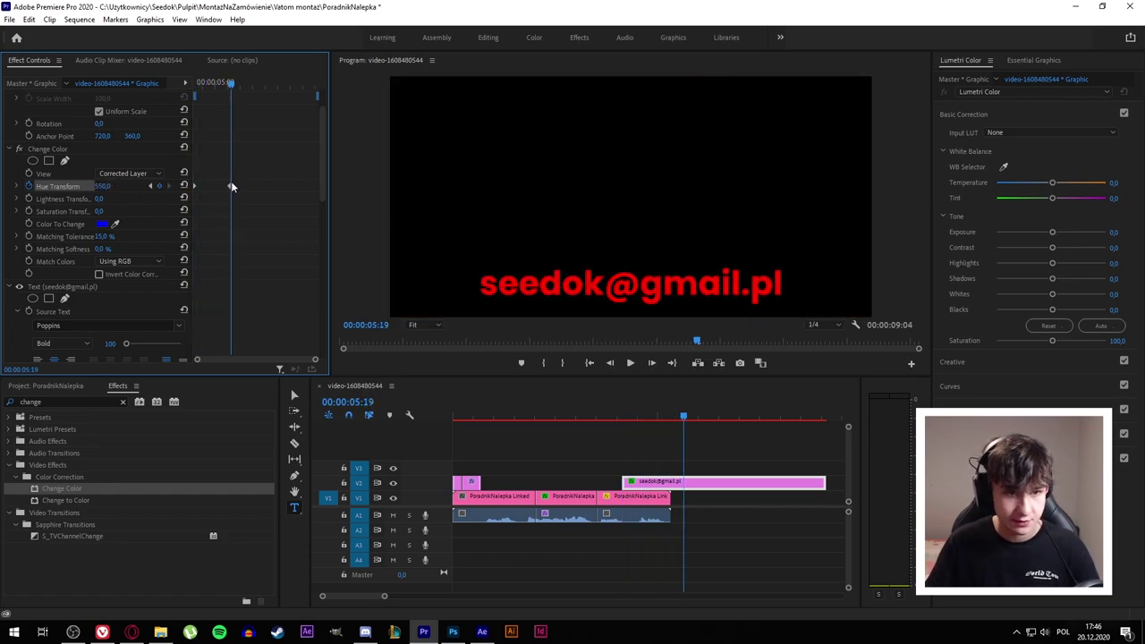
{"action": "left_click_drag", "start_coordinate": [679, 416], "coordinate": [624, 416]}
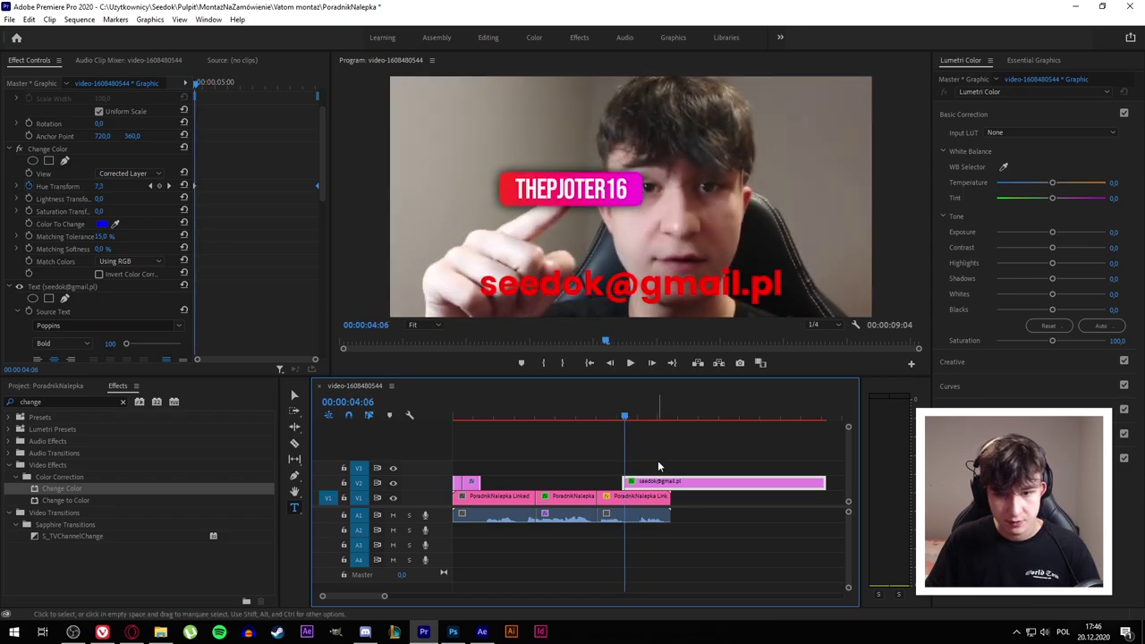
{"action": "left_click", "coordinate": [115, 224]}
{"action": "left_click", "coordinate": [578, 273]}
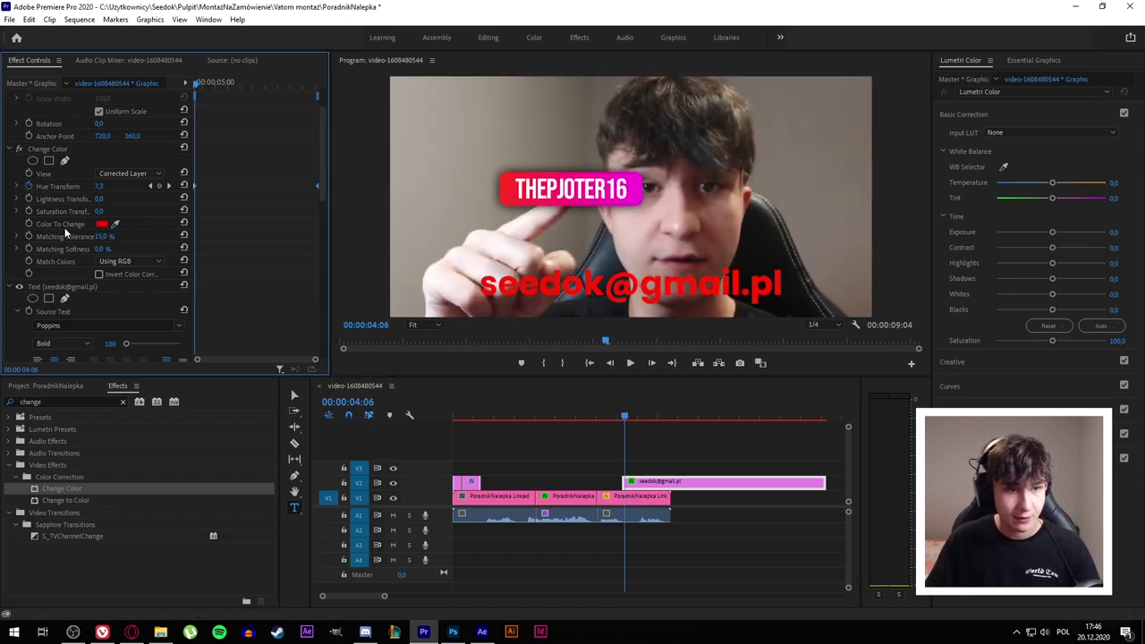
{"action": "key", "text": "space"}
{"action": "key", "text": "space"}
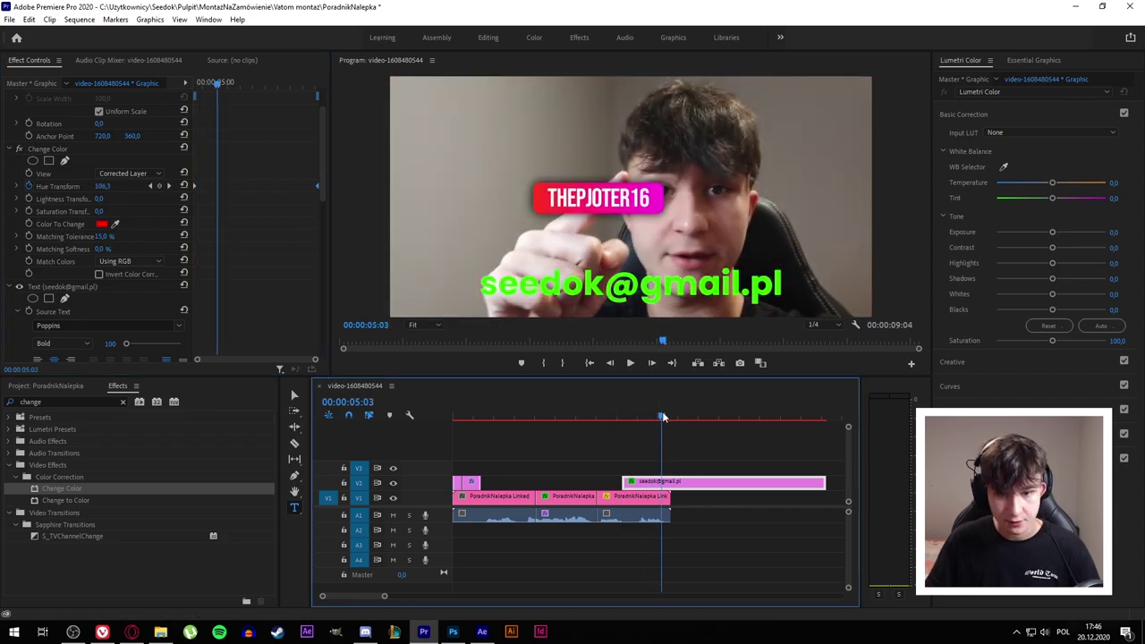
Shift the e-mail graphic clip earlier on V2, to around 00:00:03:24
{"action": "left_click", "coordinate": [635, 496]}
{"action": "left_click_drag", "start_coordinate": [761, 417], "coordinate": [608, 417]}
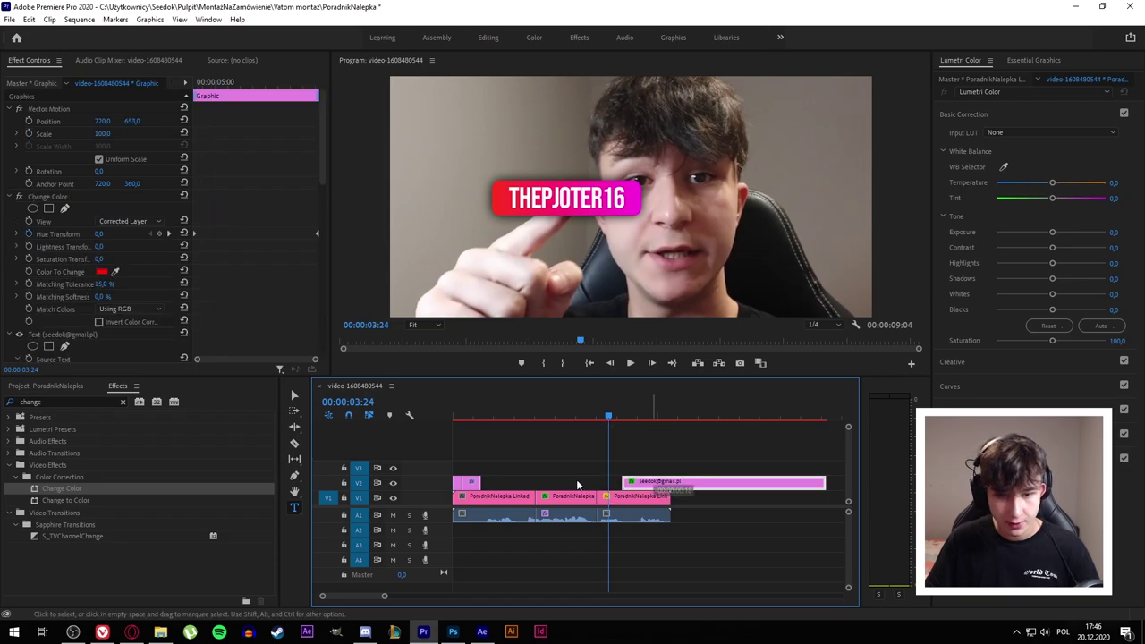
{"action": "left_click_drag", "start_coordinate": [653, 481], "coordinate": [548, 481]}
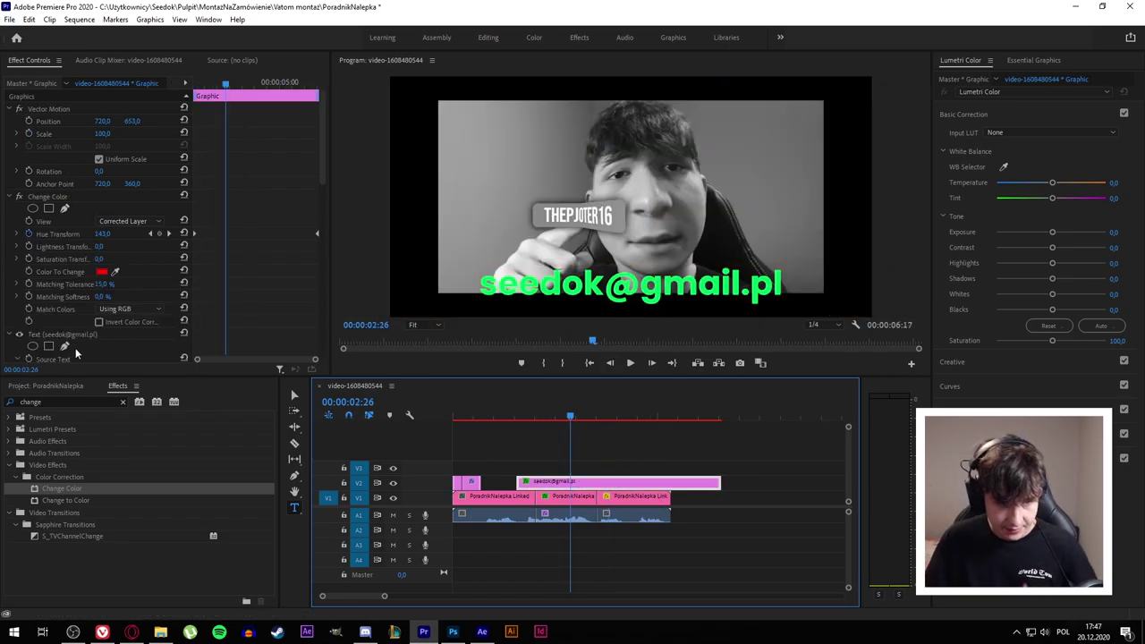
Apply Basic 3D to the e-mail graphic and keyframe Swivel from -15° to 15°
{"action": "left_click", "coordinate": [52, 403]}
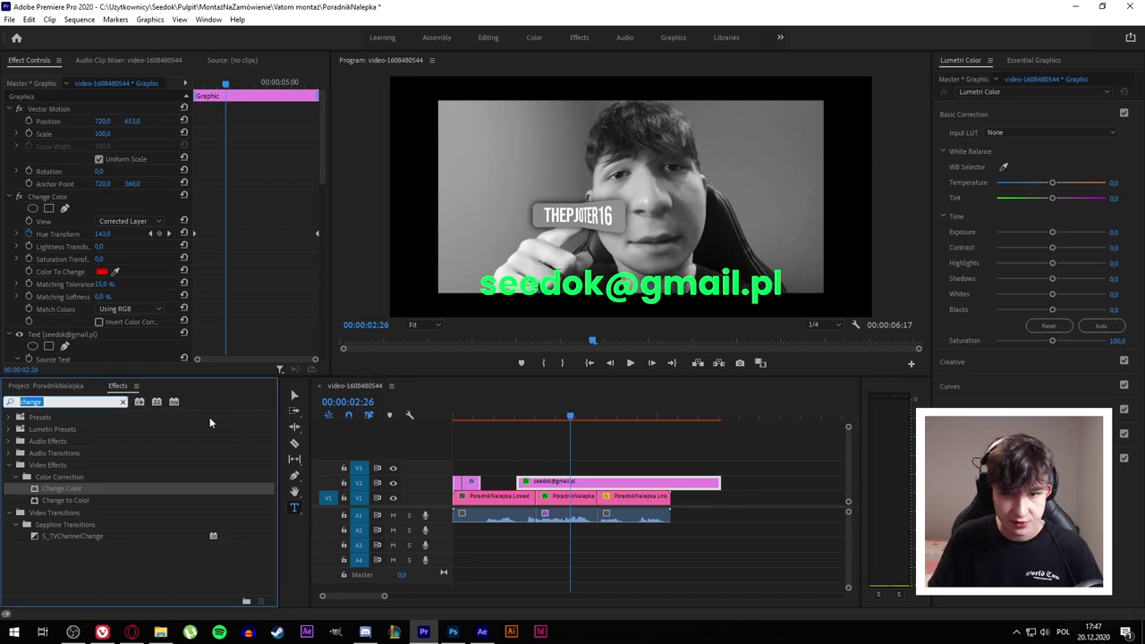
{"action": "type", "text": "3d"}
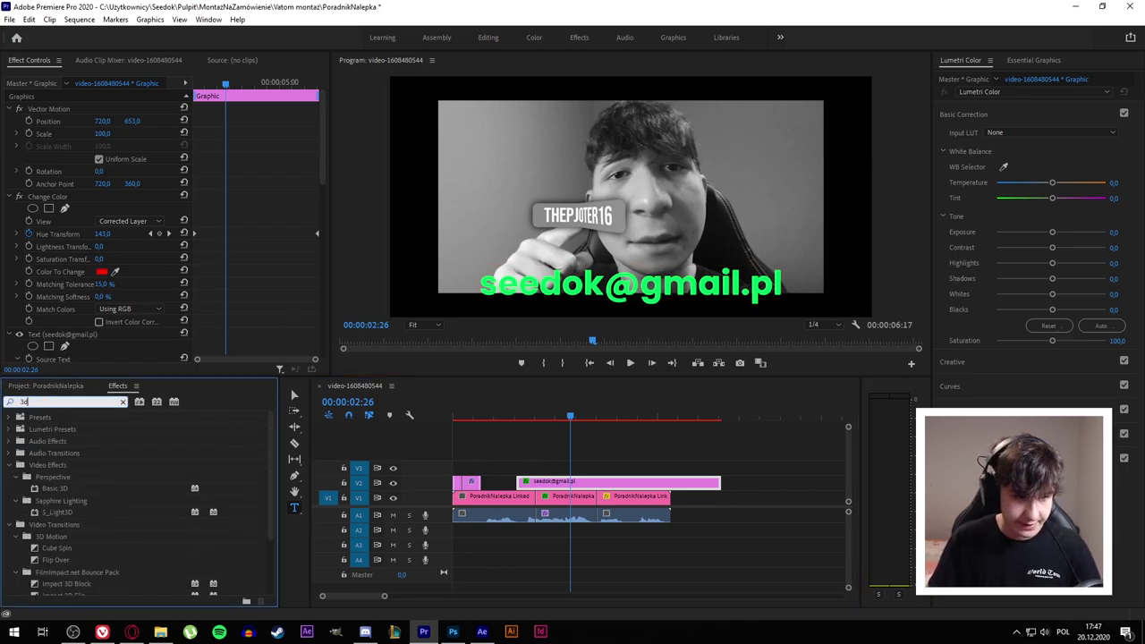
{"action": "type", "text": " basic"}
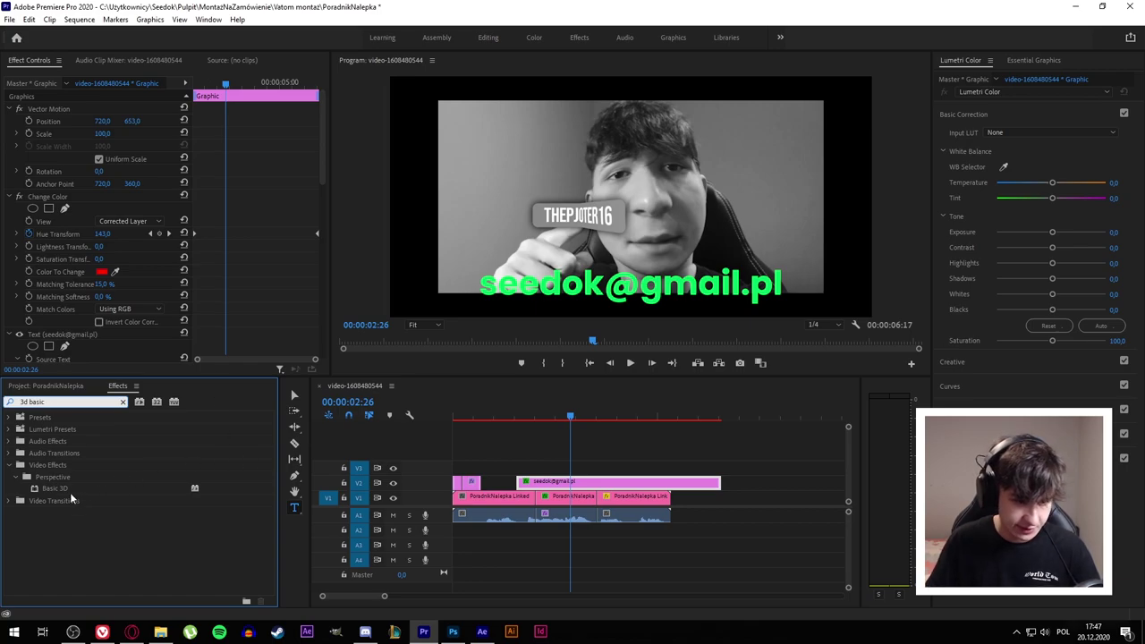
{"action": "left_click_drag", "start_coordinate": [54, 488], "coordinate": [96, 280]}
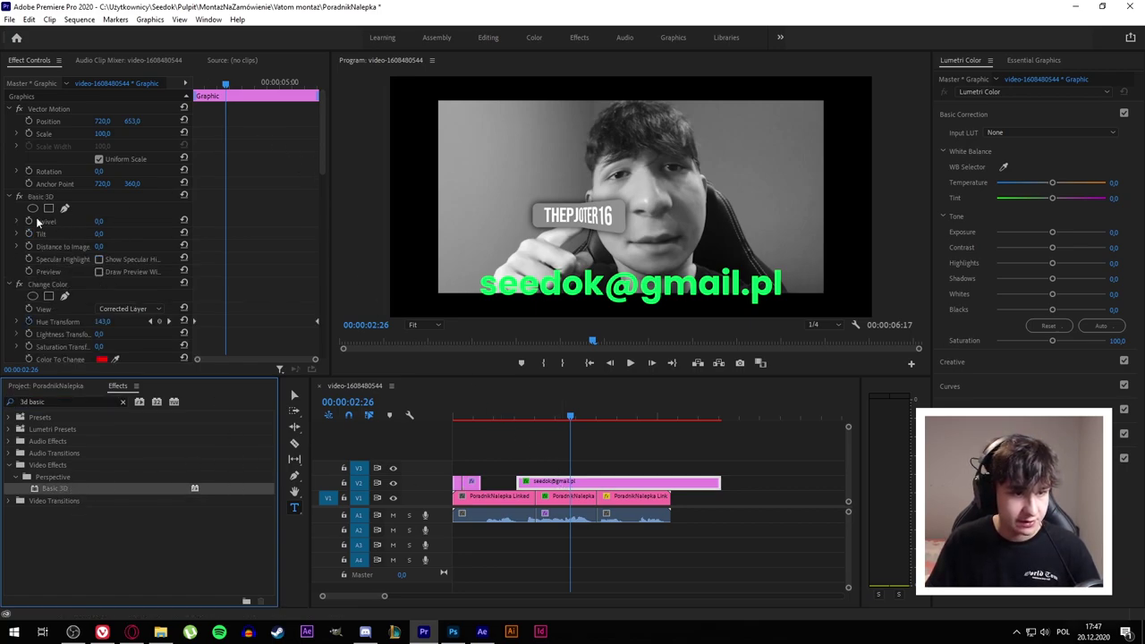
{"action": "left_click", "coordinate": [99, 222]}
{"action": "type", "text": "-15"}
{"action": "key", "text": "Return"}
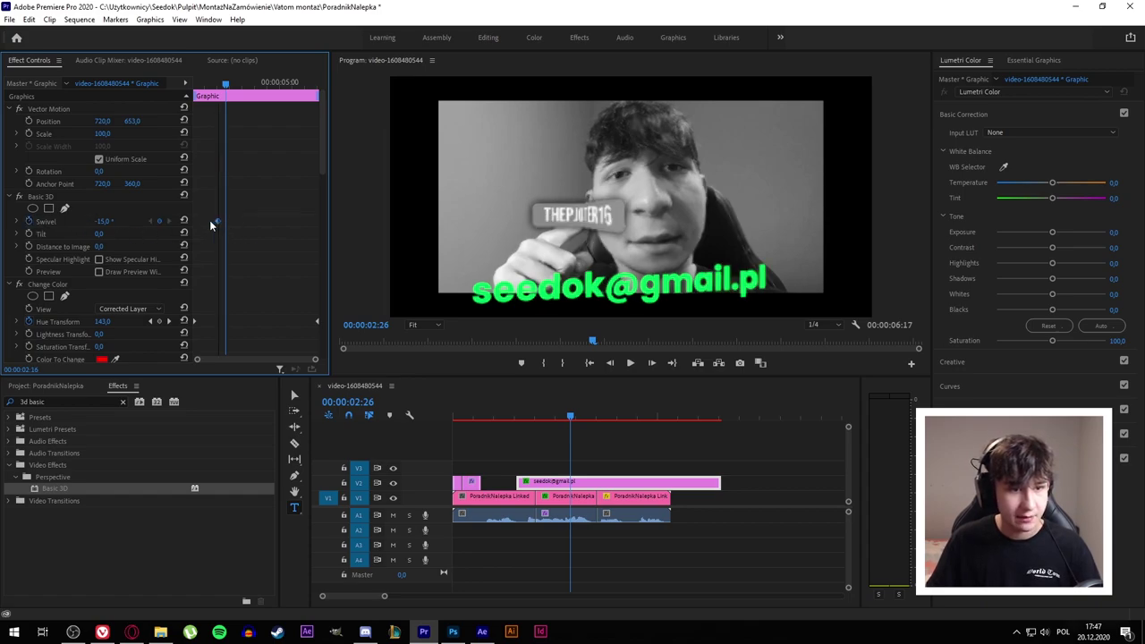
{"action": "left_click", "coordinate": [209, 220]}
{"action": "key", "text": "Return"}
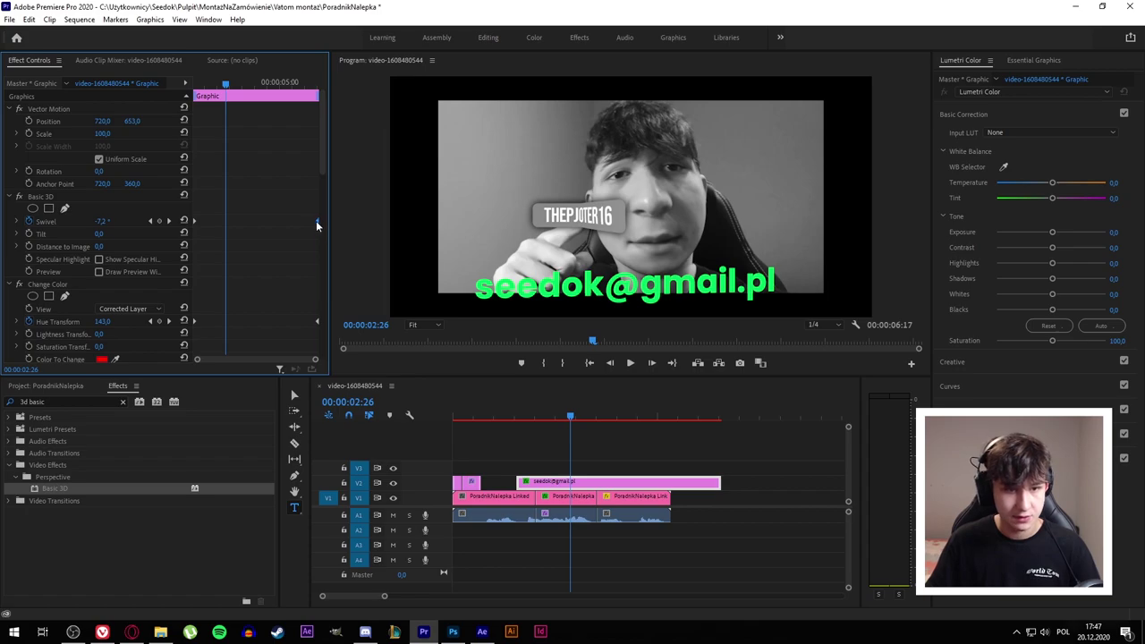
Move the ending Swivel keyframe later and preview the swivel animation
{"action": "key", "text": "v"}
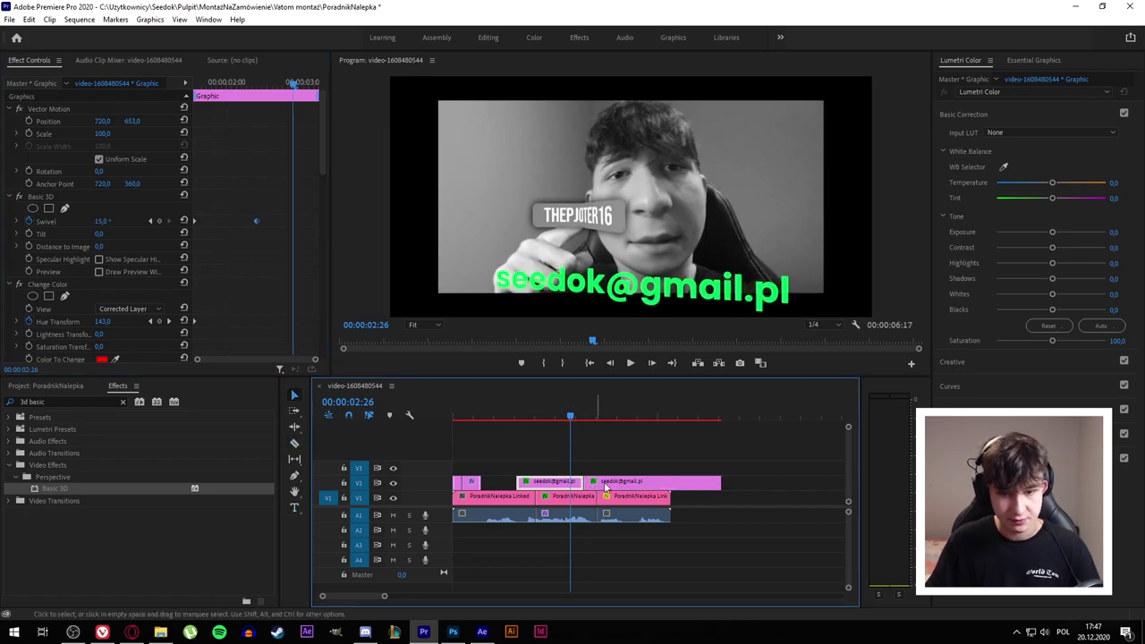
{"action": "left_click_drag", "start_coordinate": [538, 483], "coordinate": [607, 486]}
{"action": "key", "text": "ctrl+z"}
{"action": "left_click", "coordinate": [555, 483]}
{"action": "left_click", "coordinate": [553, 415]}
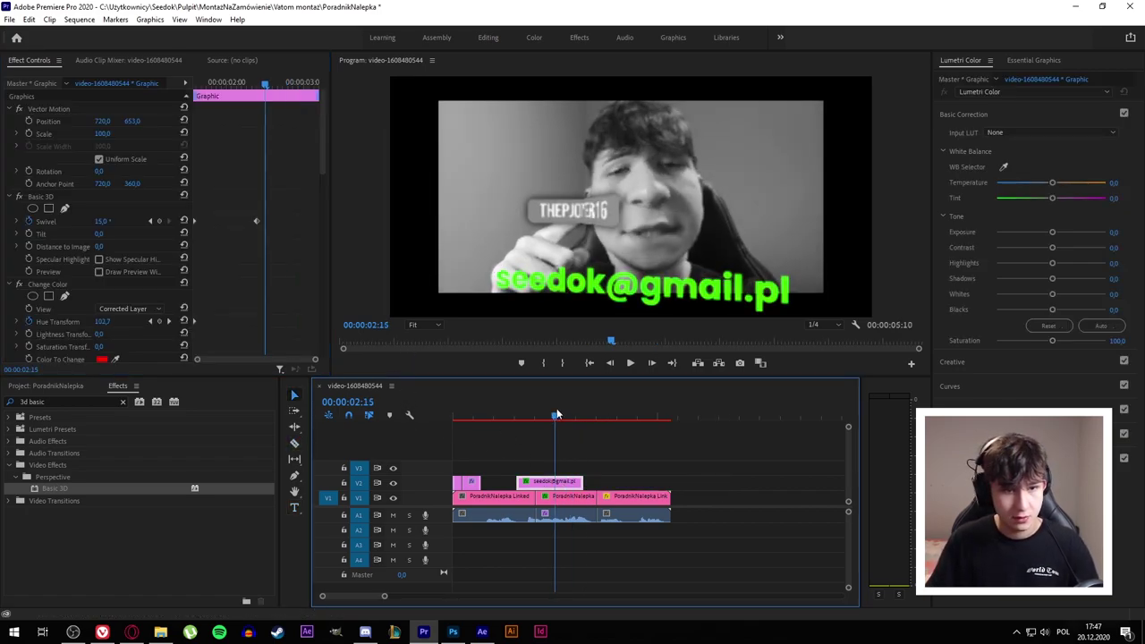
{"action": "left_click_drag", "start_coordinate": [259, 221], "coordinate": [574, 409]}
{"action": "left_click", "coordinate": [504, 413]}
{"action": "key", "text": "space"}
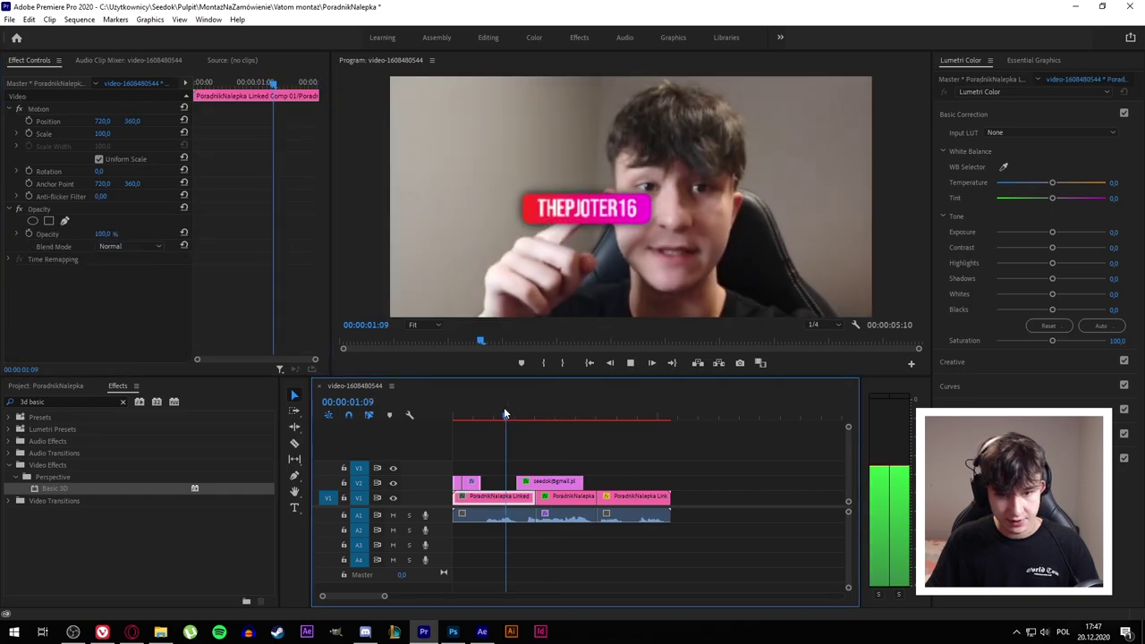
{"action": "key", "text": "space"}
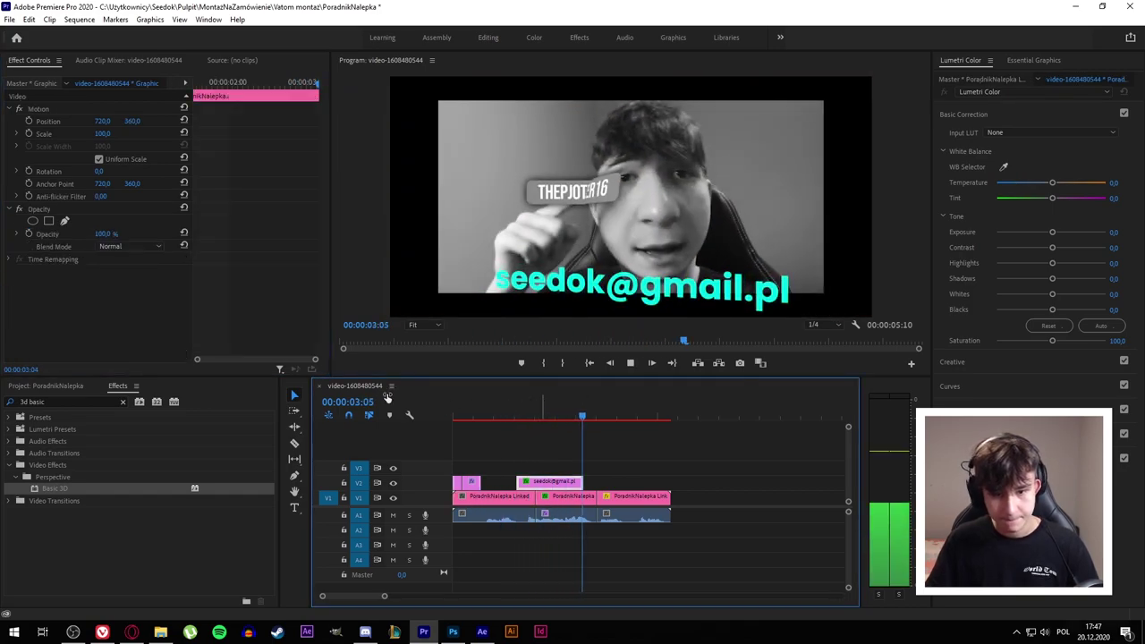
{"action": "left_click", "coordinate": [550, 481]}
Add the Impact Pull transition to the e-mail graphic clip and preview it
{"action": "type", "text": "imp"}
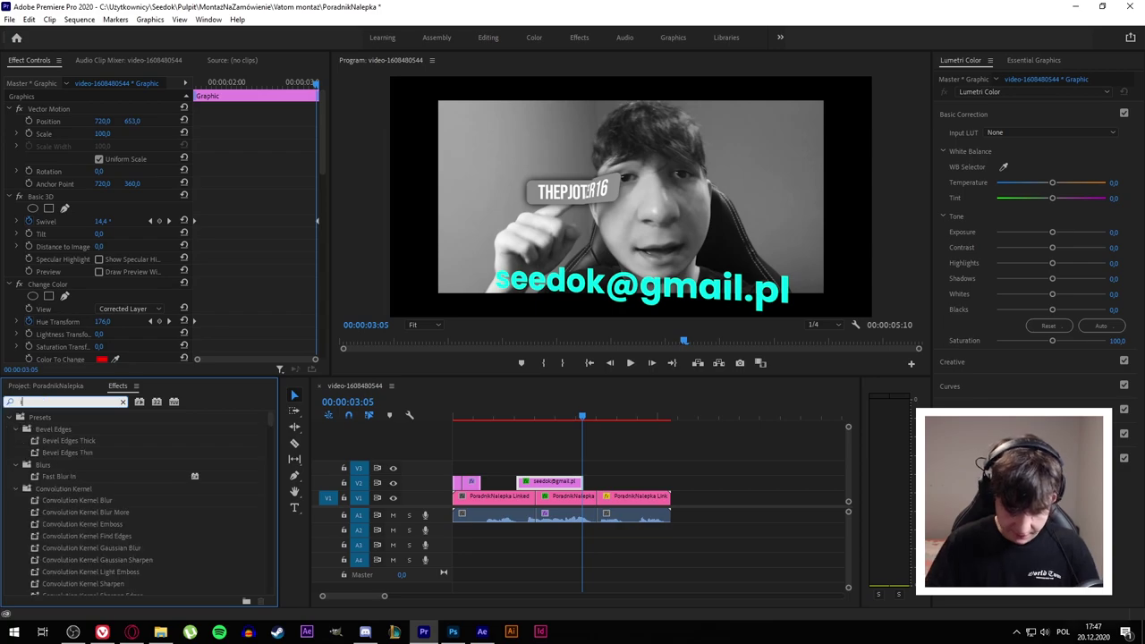
{"action": "type", "text": "act"}
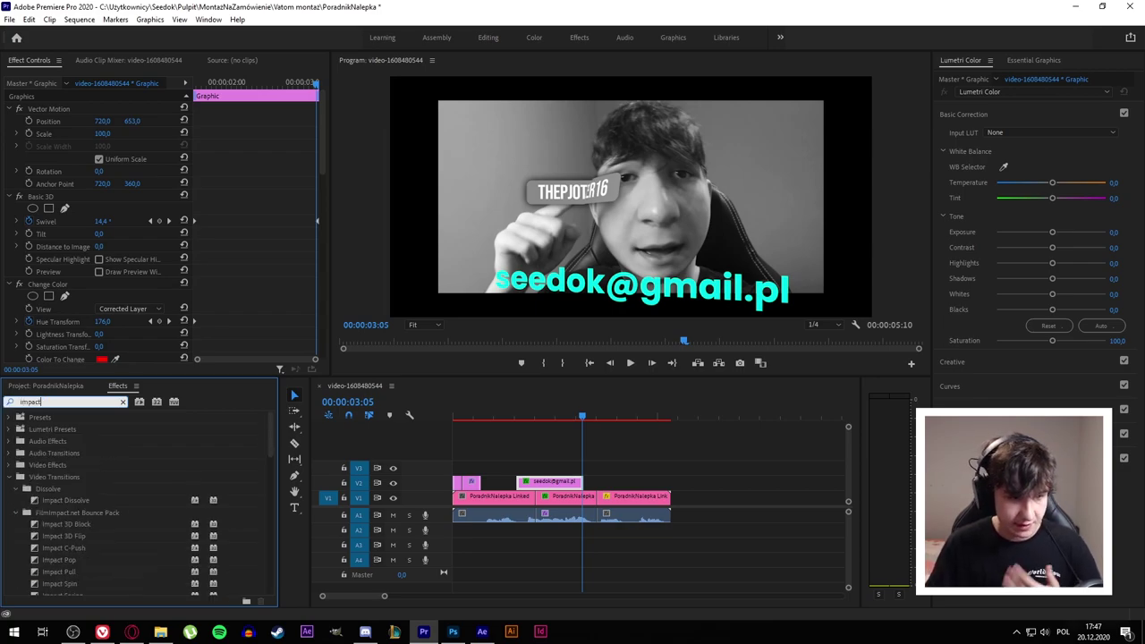
{"action": "right_click", "coordinate": [83, 474]}
{"action": "left_click", "coordinate": [69, 530]}
{"action": "scroll", "coordinate": [57, 522], "scroll_direction": "down", "scroll_amount": 2}
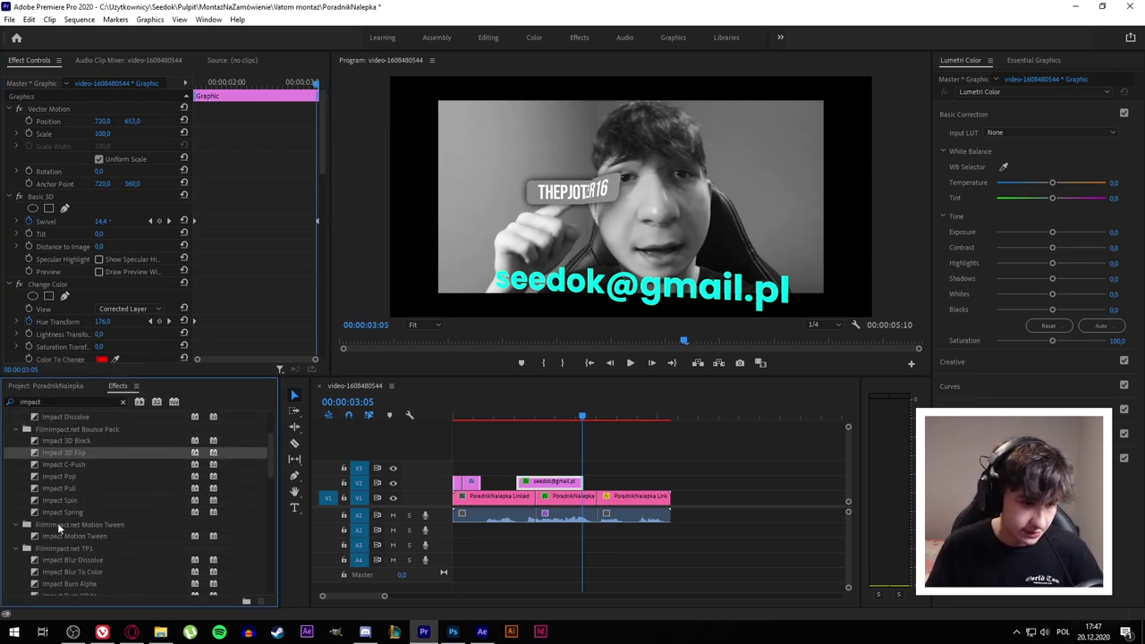
{"action": "mouse_move", "coordinate": [75, 487]}
{"action": "left_mouse_down"}
{"action": "mouse_move", "coordinate": [487, 493]}
{"action": "mouse_move", "coordinate": [517, 483]}
{"action": "left_mouse_up"}
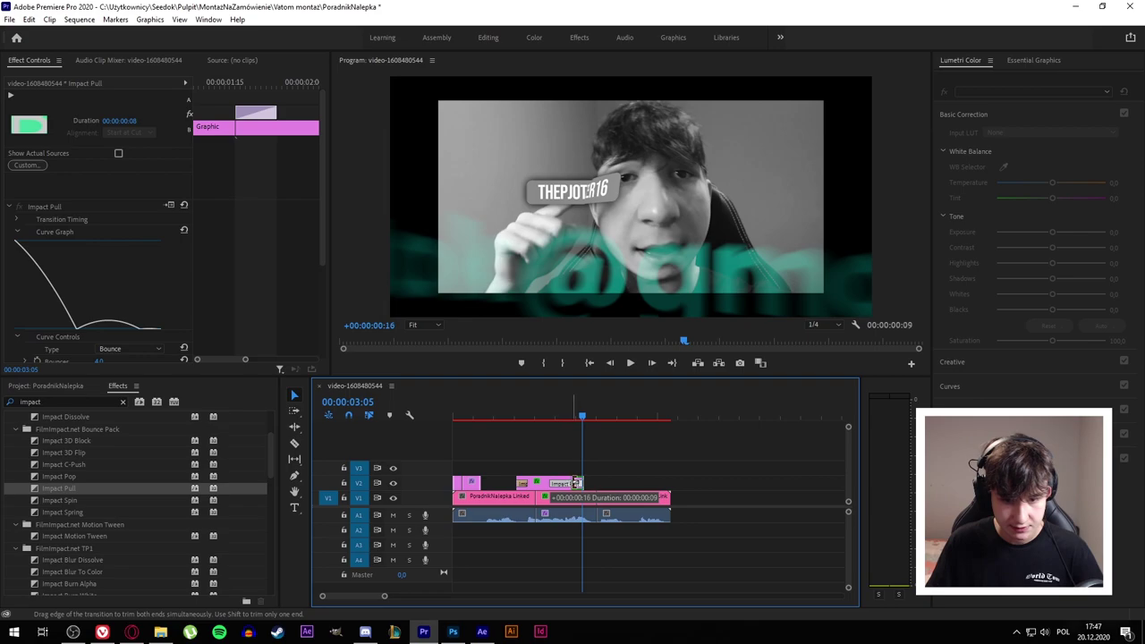
{"action": "left_click", "coordinate": [490, 416]}
{"action": "key", "text": "space"}
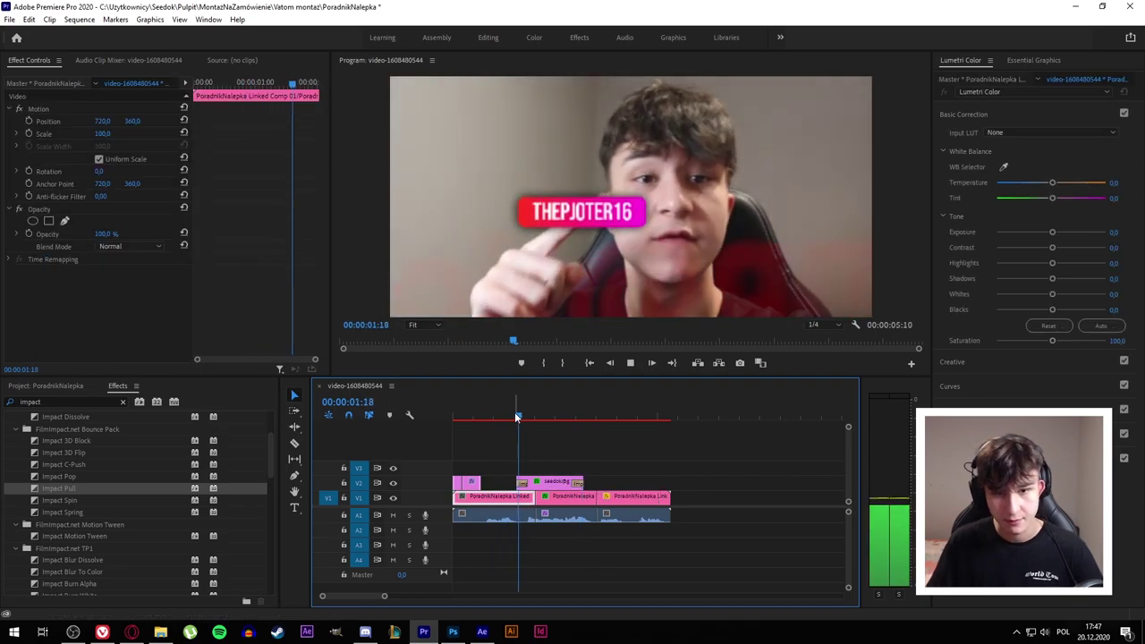
{"action": "key", "text": "space"}
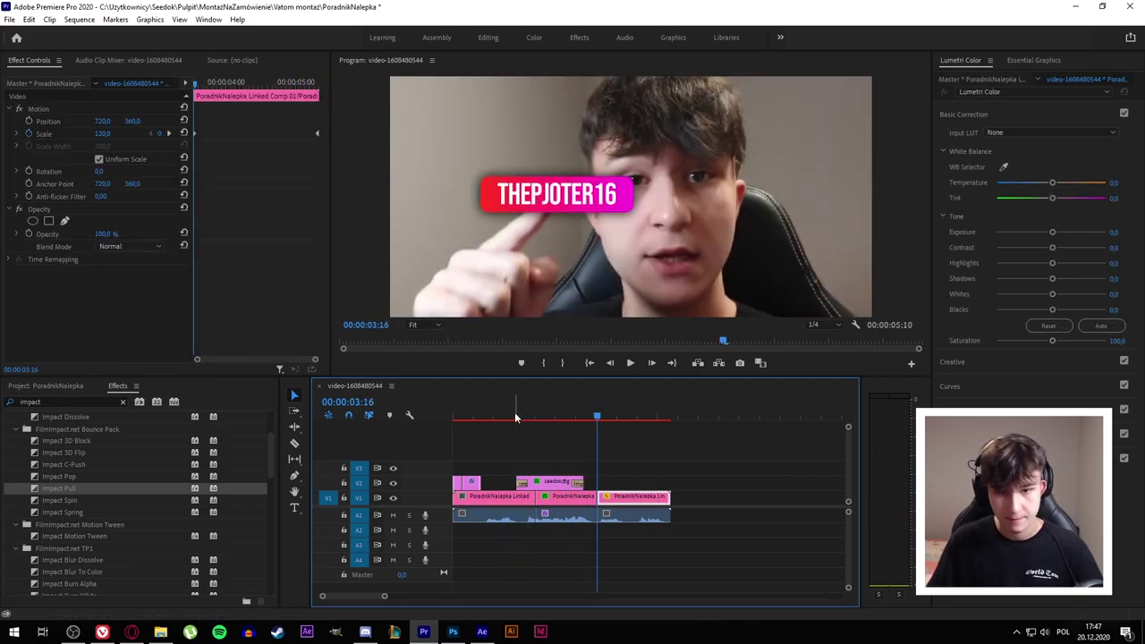
Replace the e-mail clip with a linked After Effects composition
{"action": "left_click", "coordinate": [547, 417]}
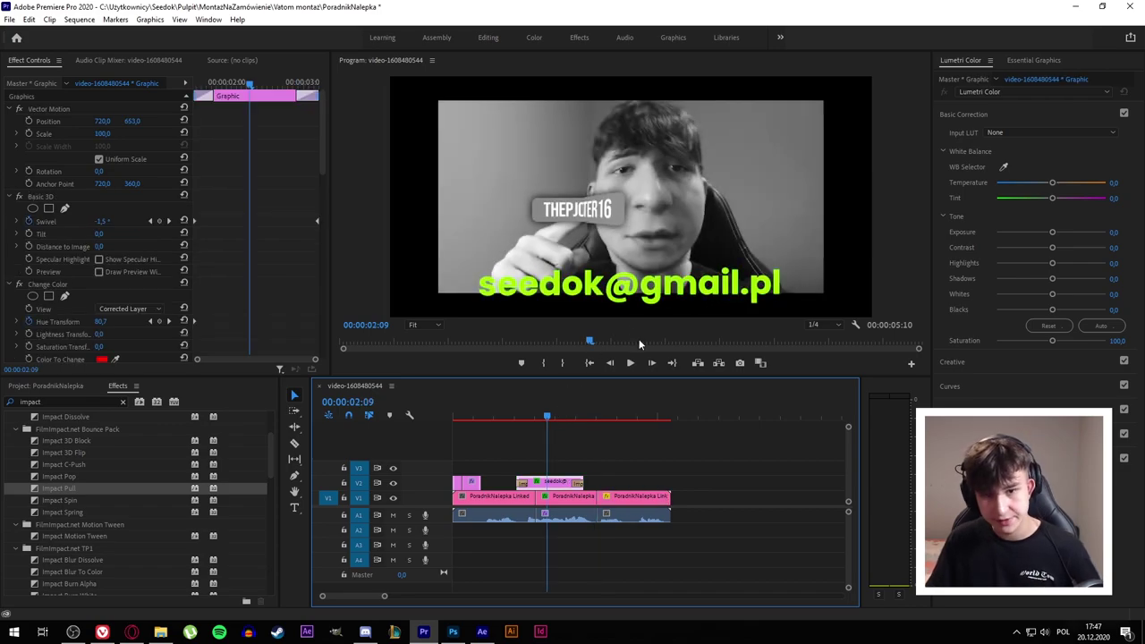
{"action": "right_click", "coordinate": [550, 485]}
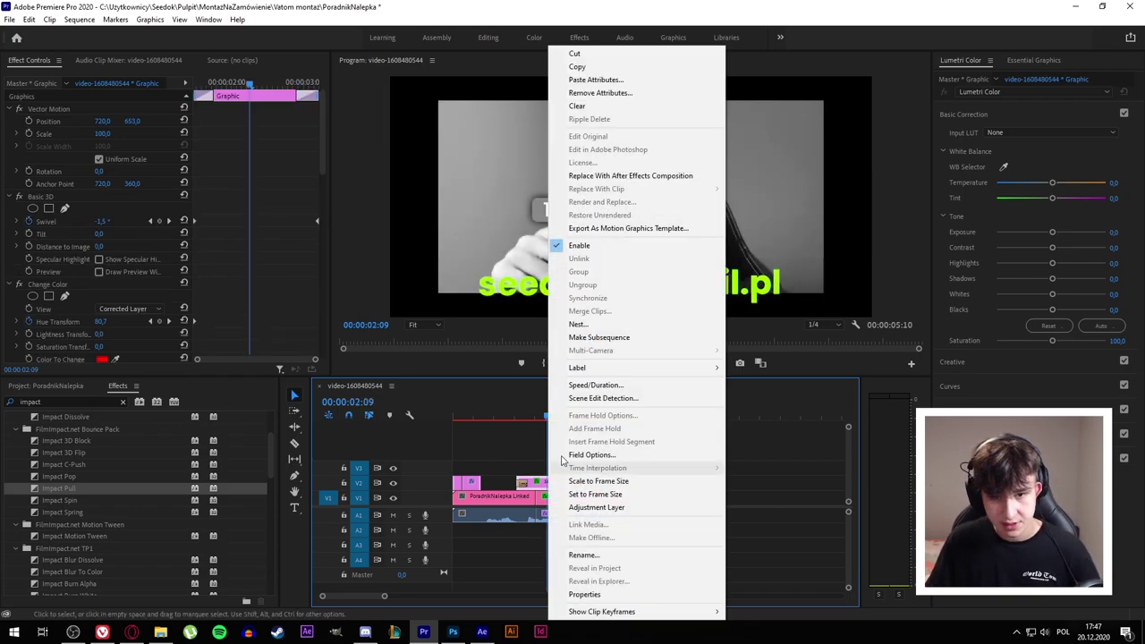
{"action": "left_click", "coordinate": [623, 175]}
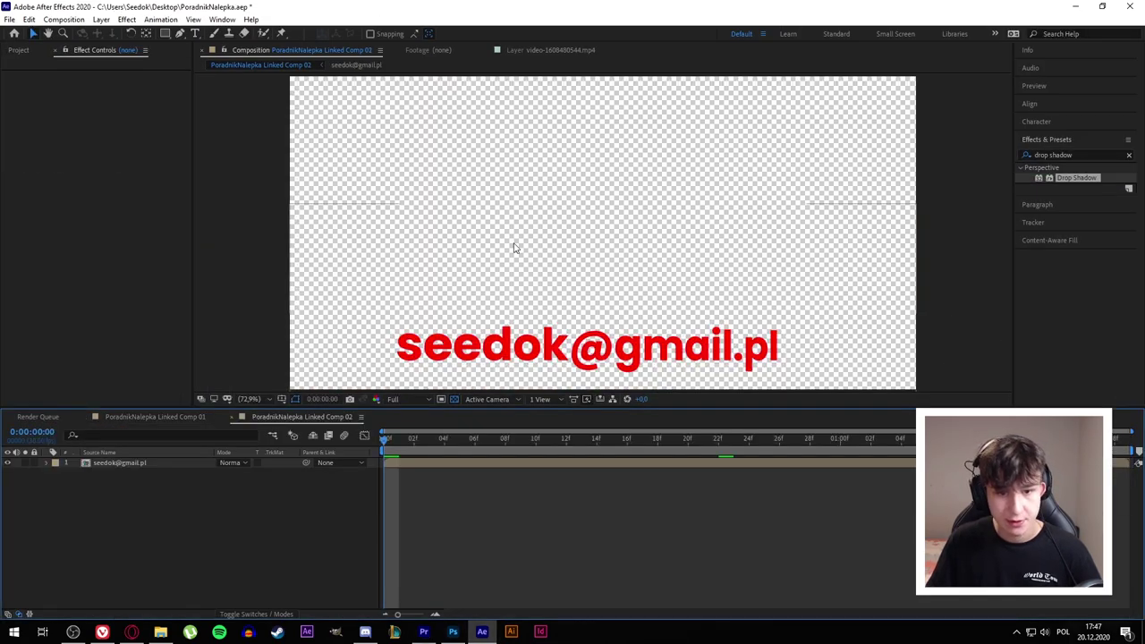
Apply Glow to the e-mail text layer with a radius of 26
{"action": "left_click", "coordinate": [1051, 149]}
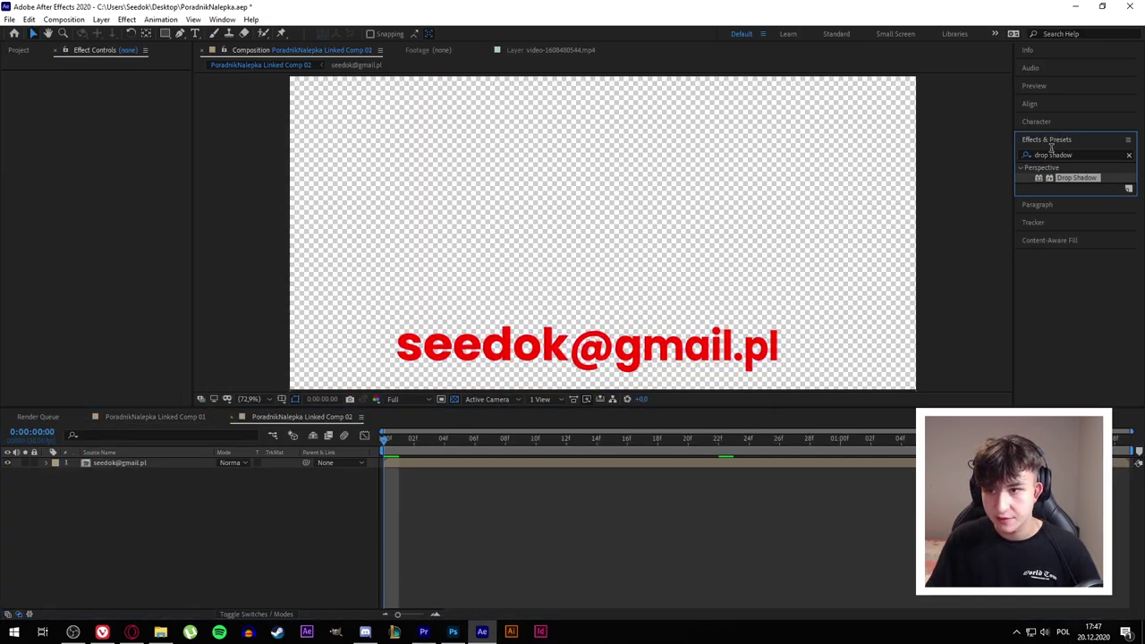
{"action": "double_click", "coordinate": [1080, 156]}
{"action": "type", "text": "glow"}
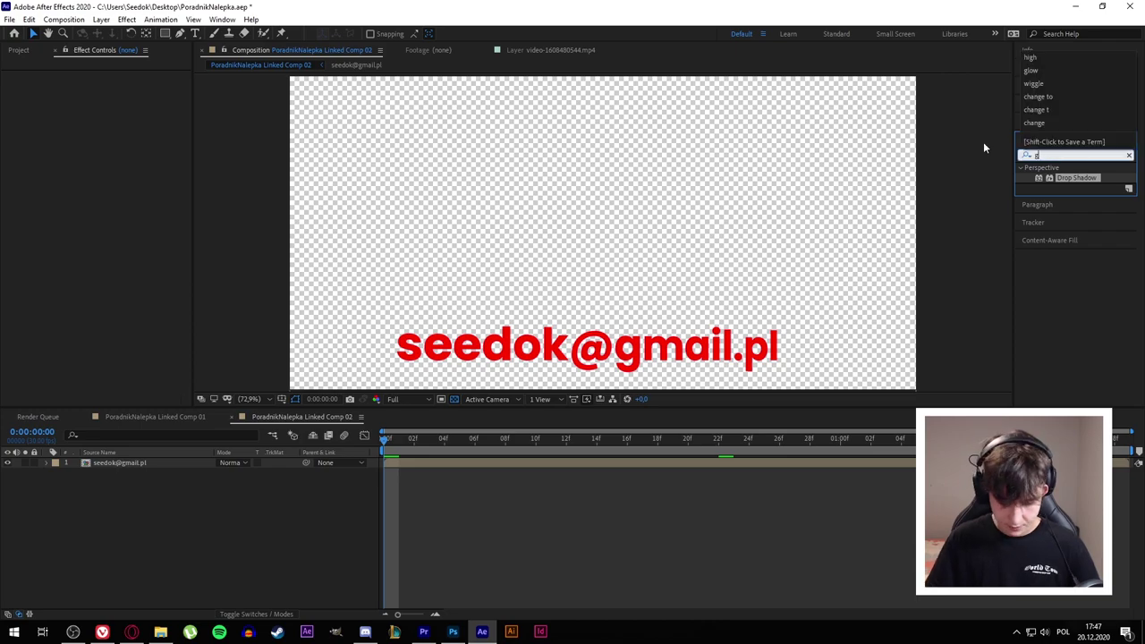
{"action": "left_click_drag", "start_coordinate": [1063, 359], "coordinate": [179, 465]}
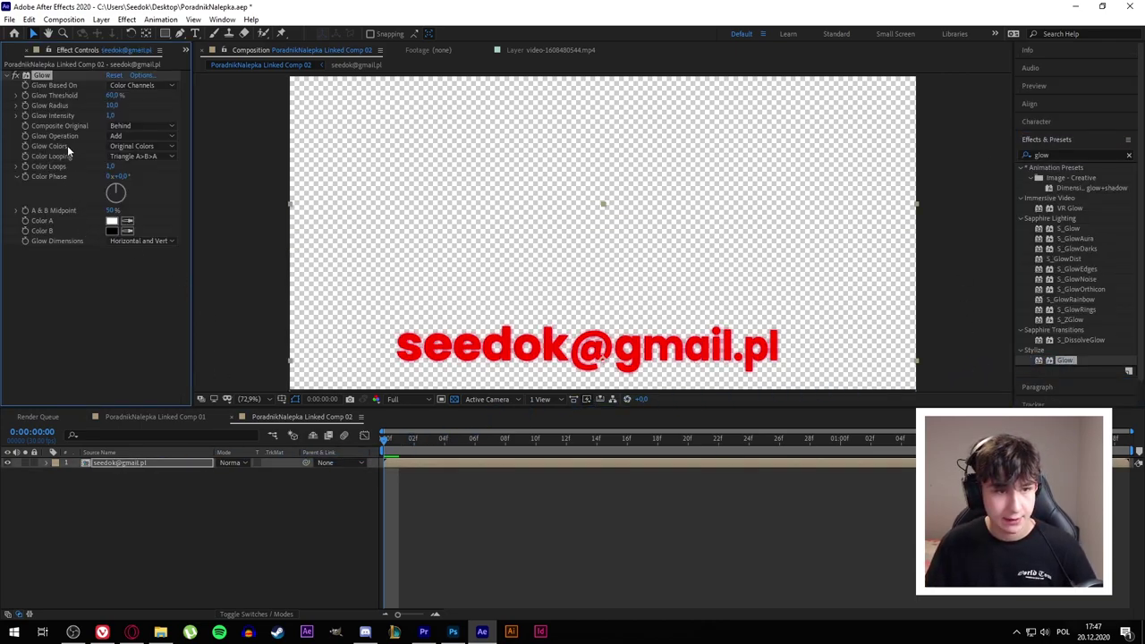
{"action": "left_click_drag", "start_coordinate": [113, 106], "coordinate": [131, 115]}
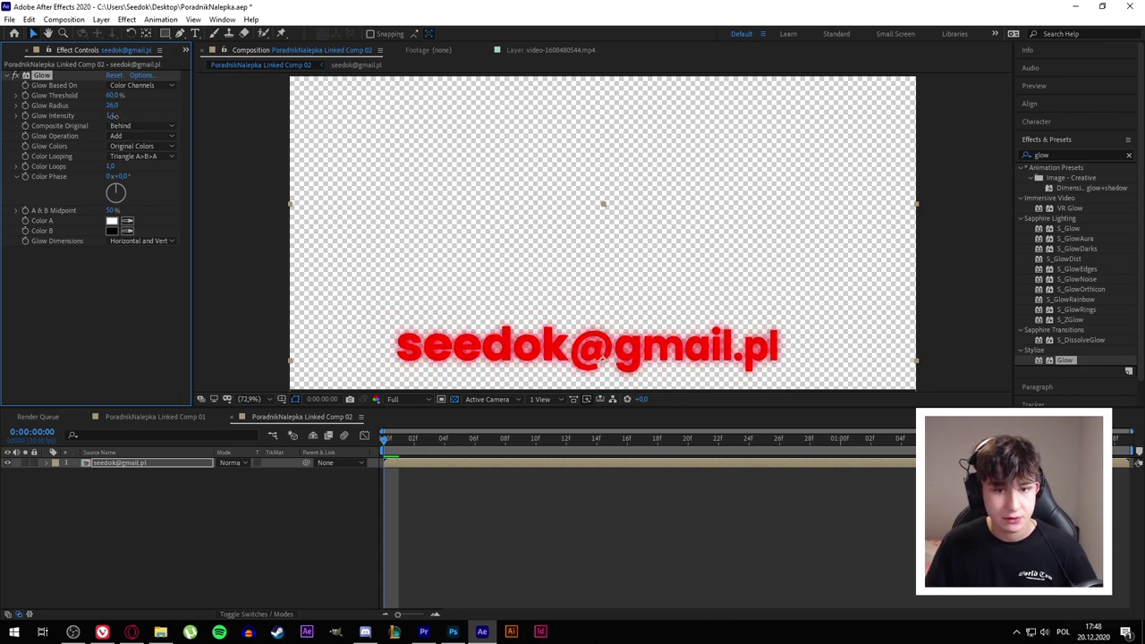
Try CC Light Burst 2.5 on the e-mail text, then remove it again
{"action": "key", "text": "ctrl+5"}
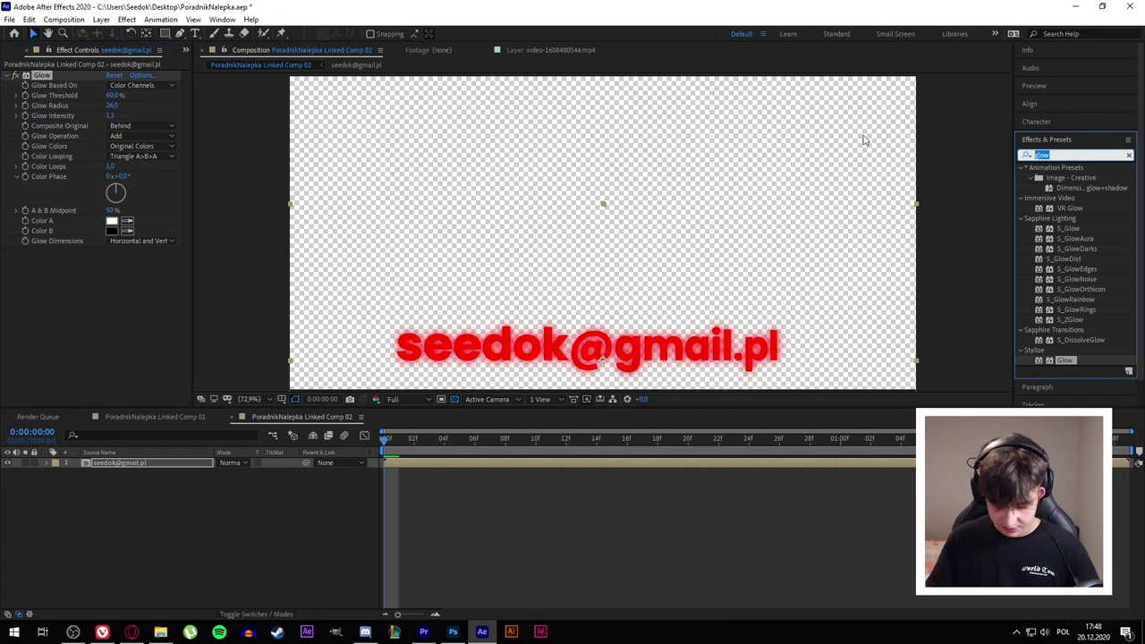
{"action": "type", "text": "2"}
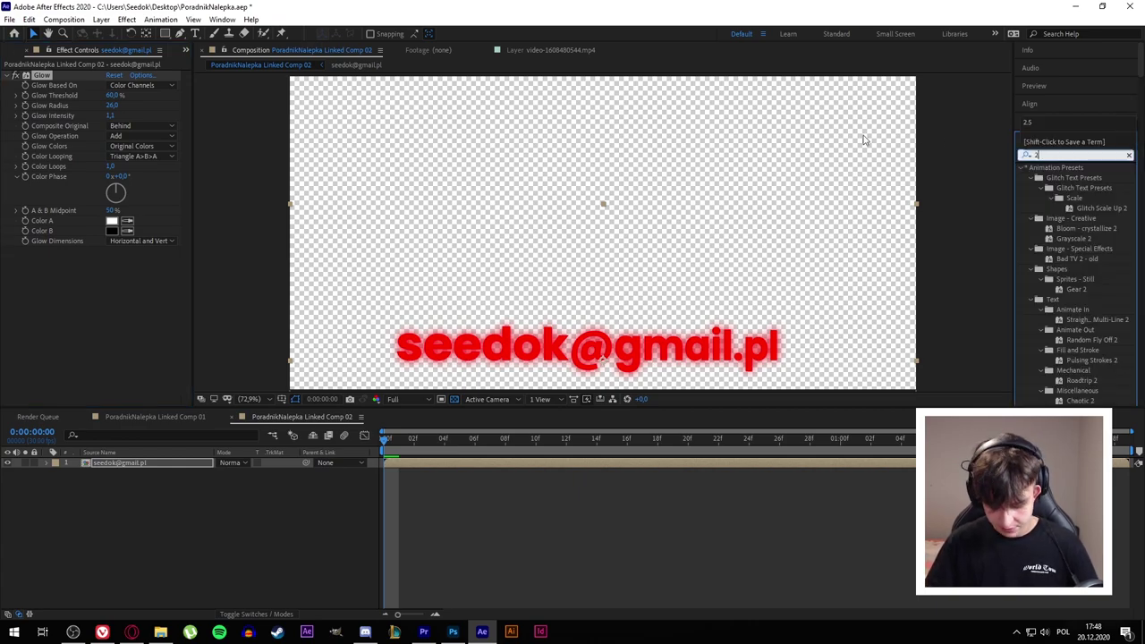
{"action": "type", "text": ".5"}
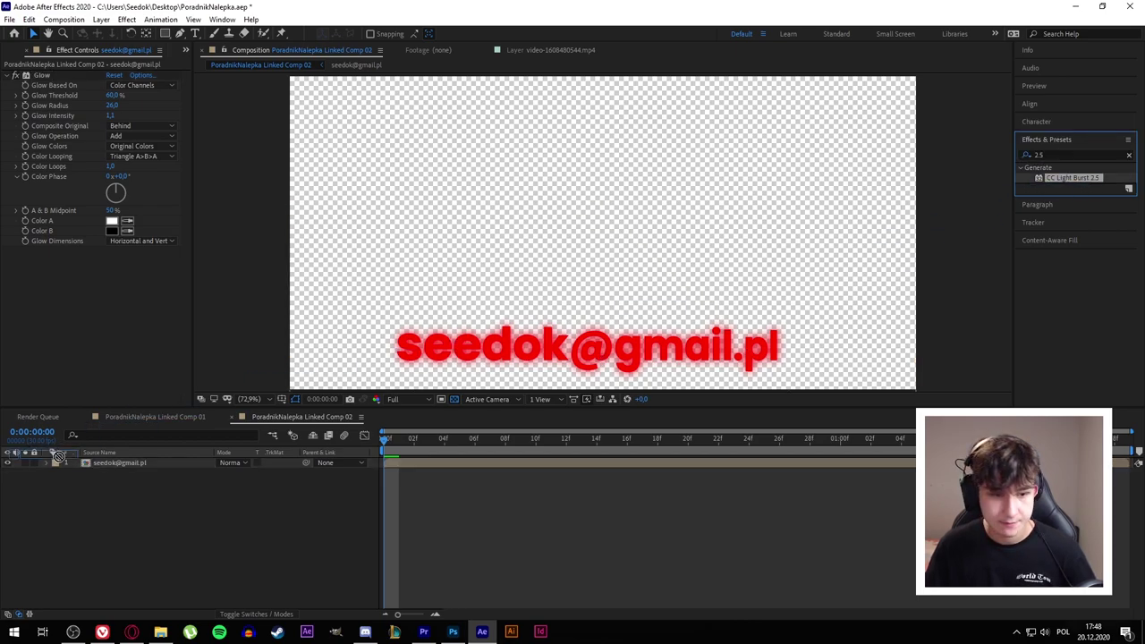
{"action": "left_click_drag", "start_coordinate": [1072, 177], "coordinate": [170, 356]}
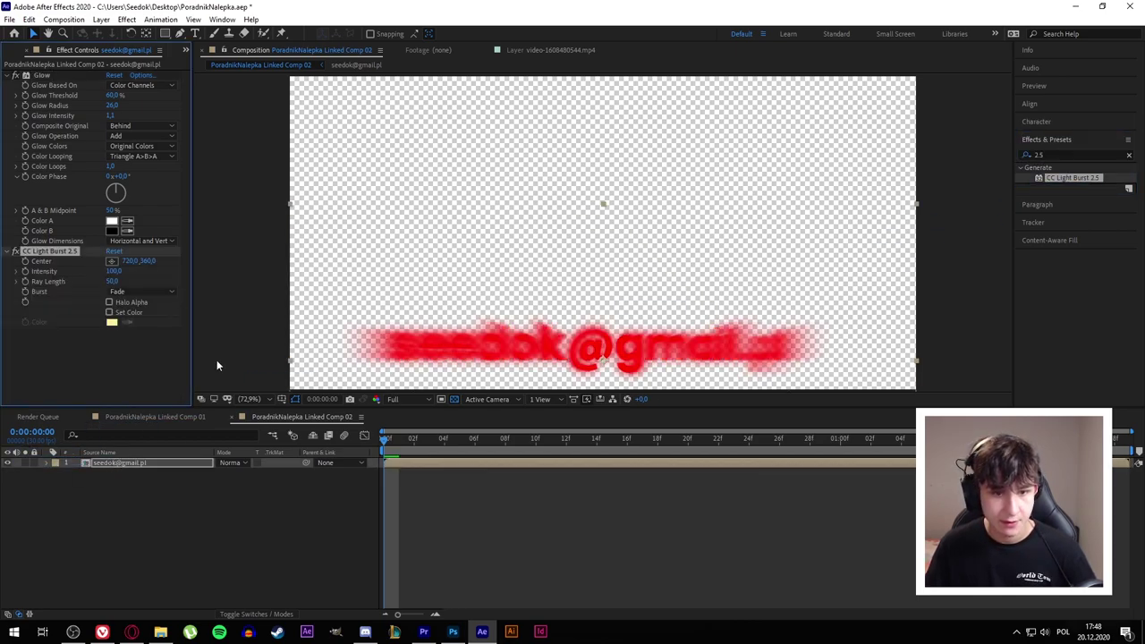
{"action": "left_click", "coordinate": [399, 438]}
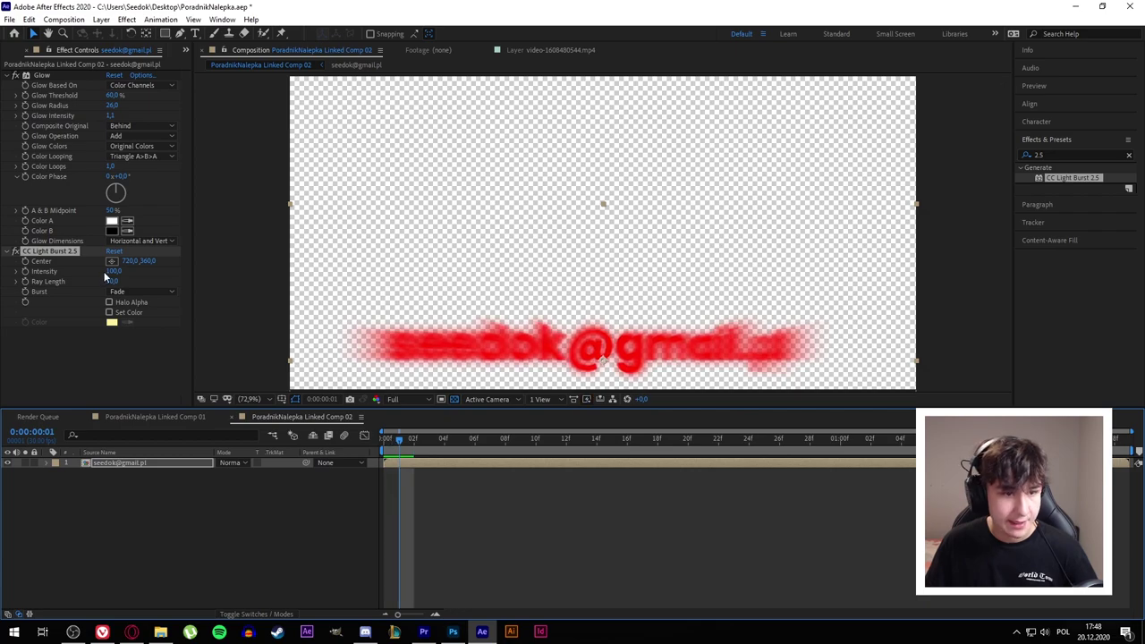
{"action": "key", "text": "Delete"}
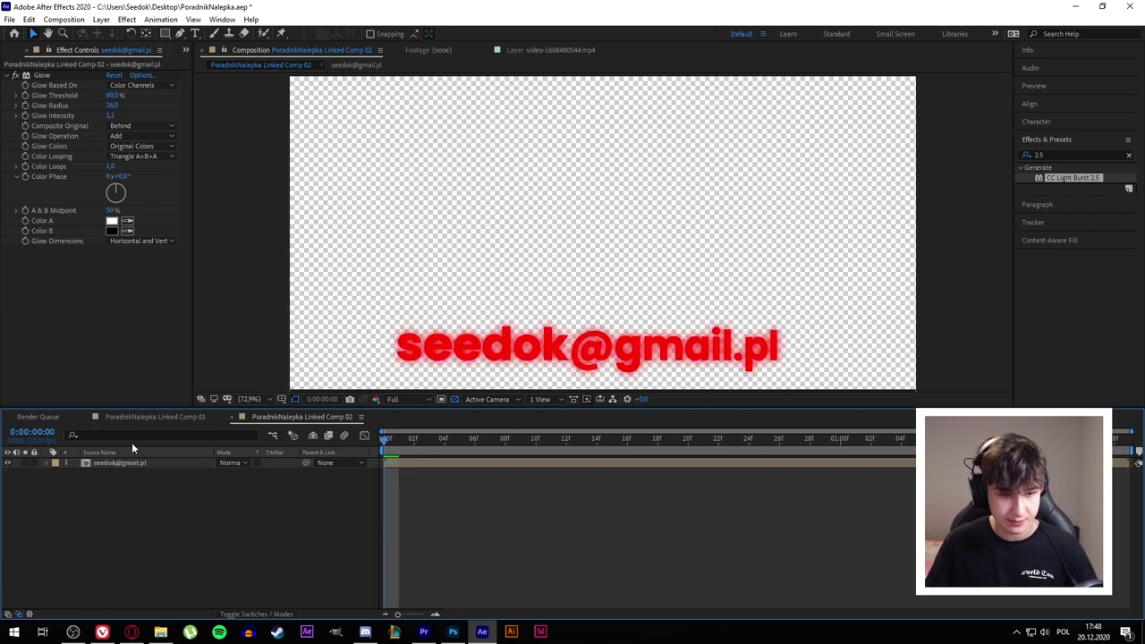
Duplicate the e-mail text layer, disable Glow on the copy, and apply CC Light Burst 2.5
{"action": "left_click", "coordinate": [125, 451]}
{"action": "left_click", "coordinate": [130, 465]}
{"action": "key", "text": "ctrl+d"}
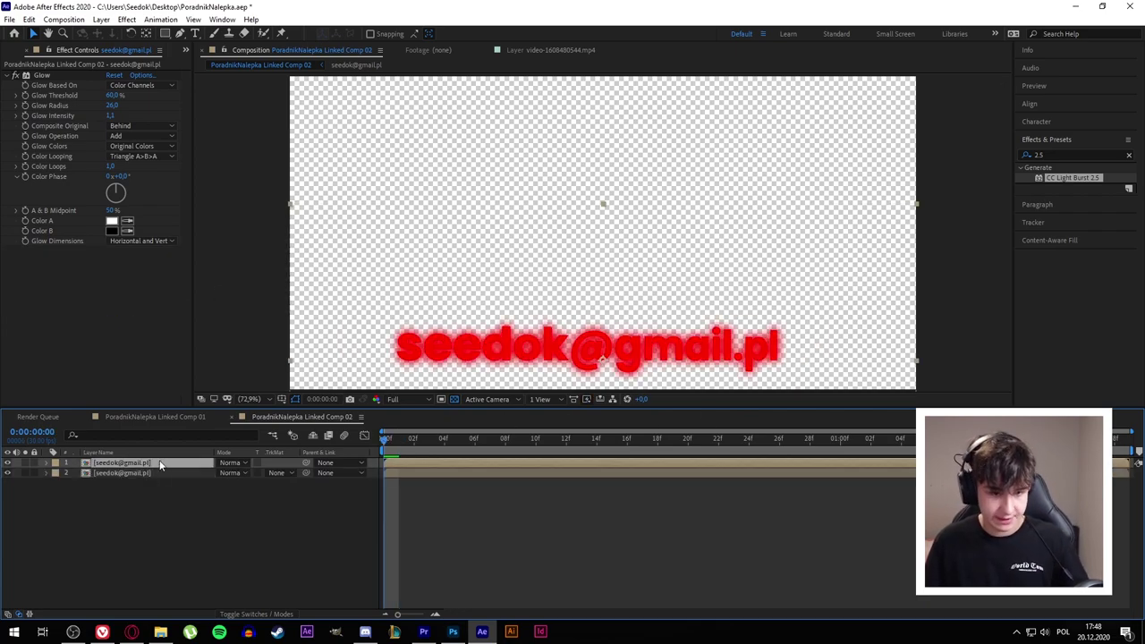
{"action": "left_click", "coordinate": [48, 463]}
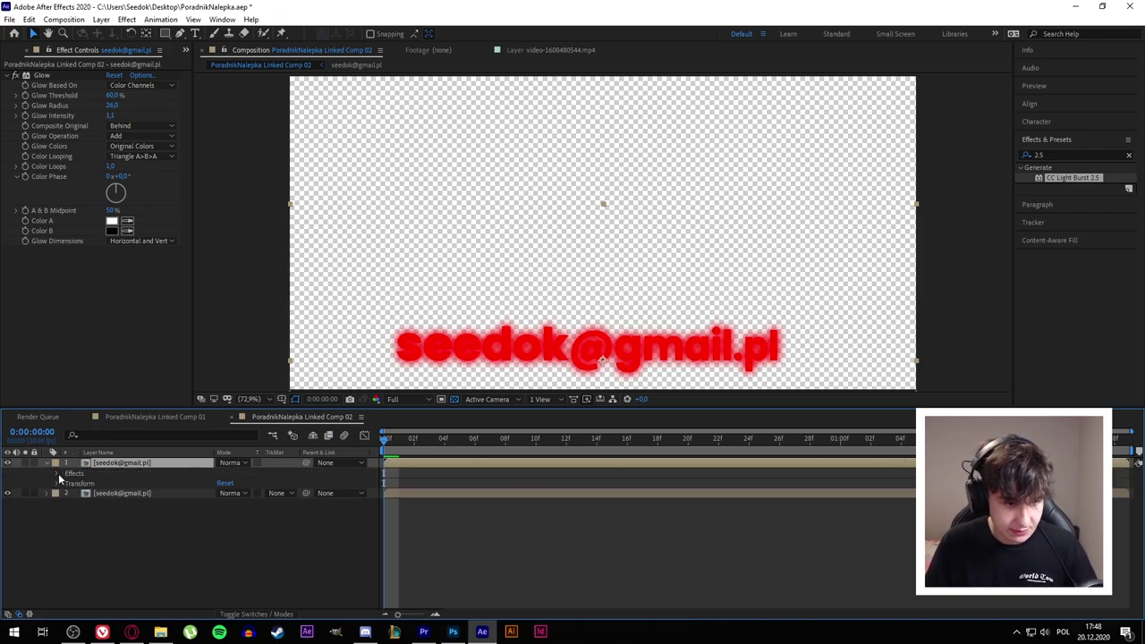
{"action": "left_click", "coordinate": [25, 75]}
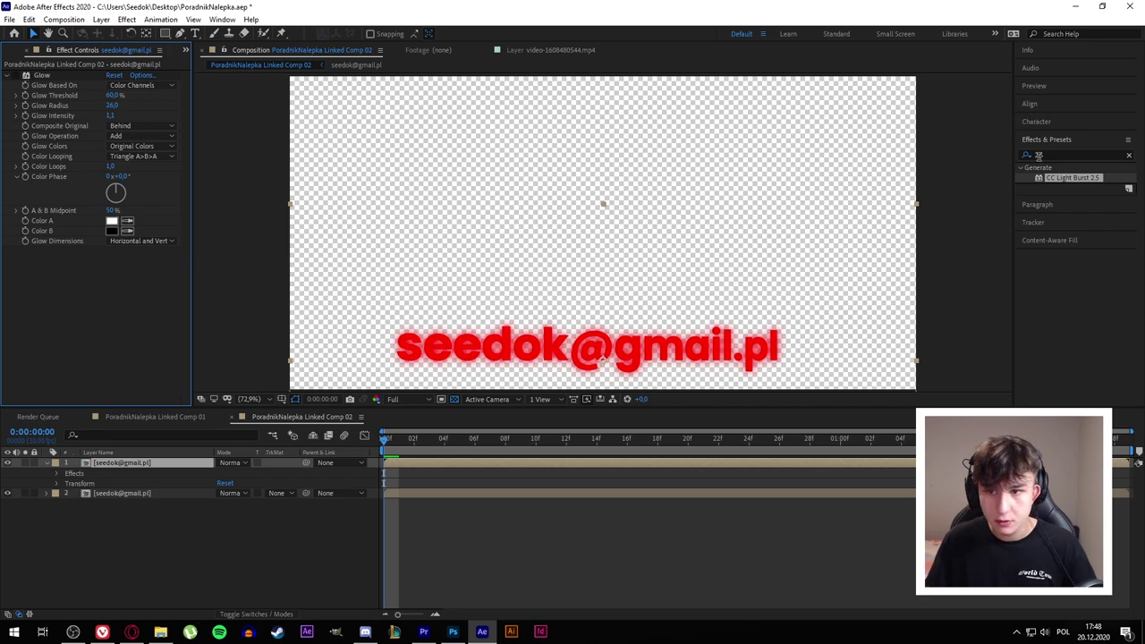
{"action": "left_click_drag", "start_coordinate": [1069, 178], "coordinate": [116, 463]}
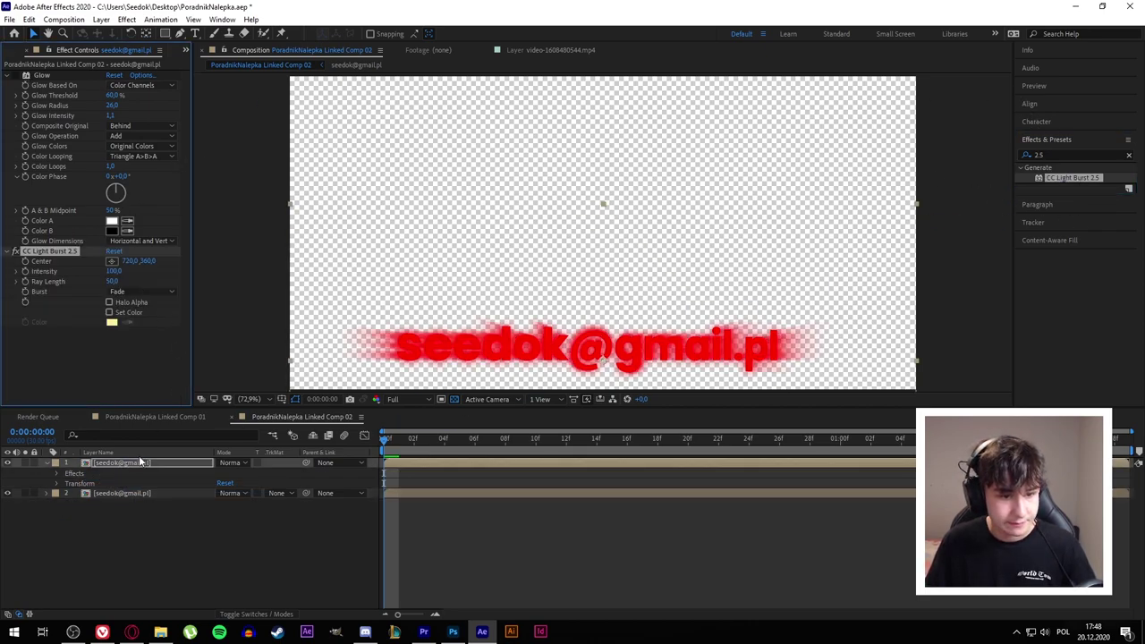
Set the top copy's opacity to 40% and return to Premiere Pro
{"action": "key", "text": "t"}
{"action": "left_click", "coordinate": [222, 473]}
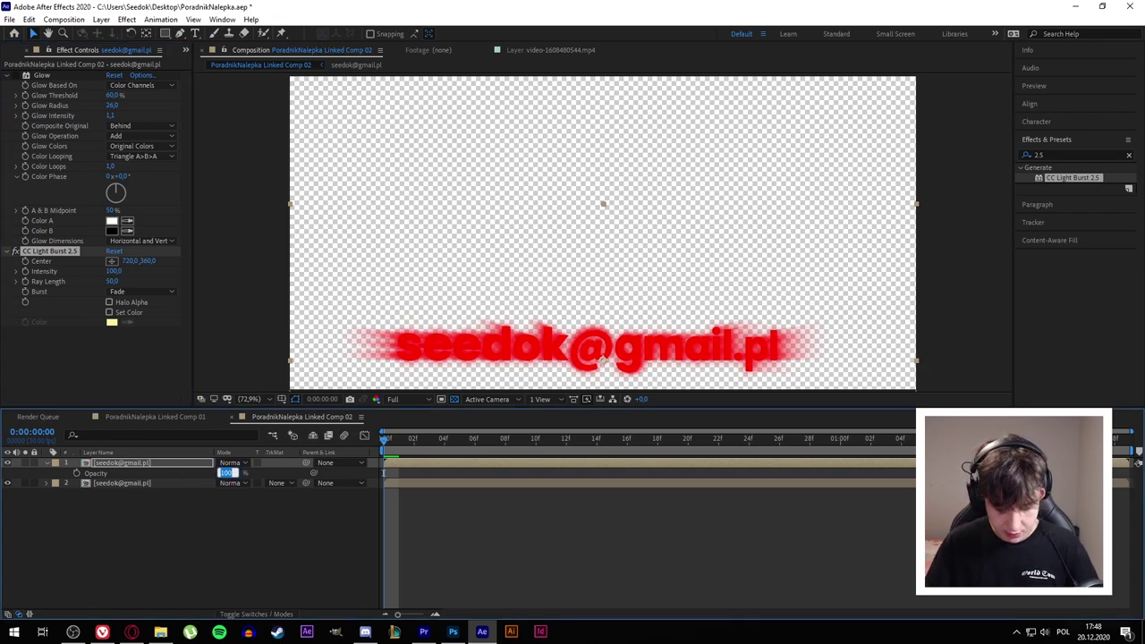
{"action": "type", "text": "40"}
{"action": "key", "text": "Return"}
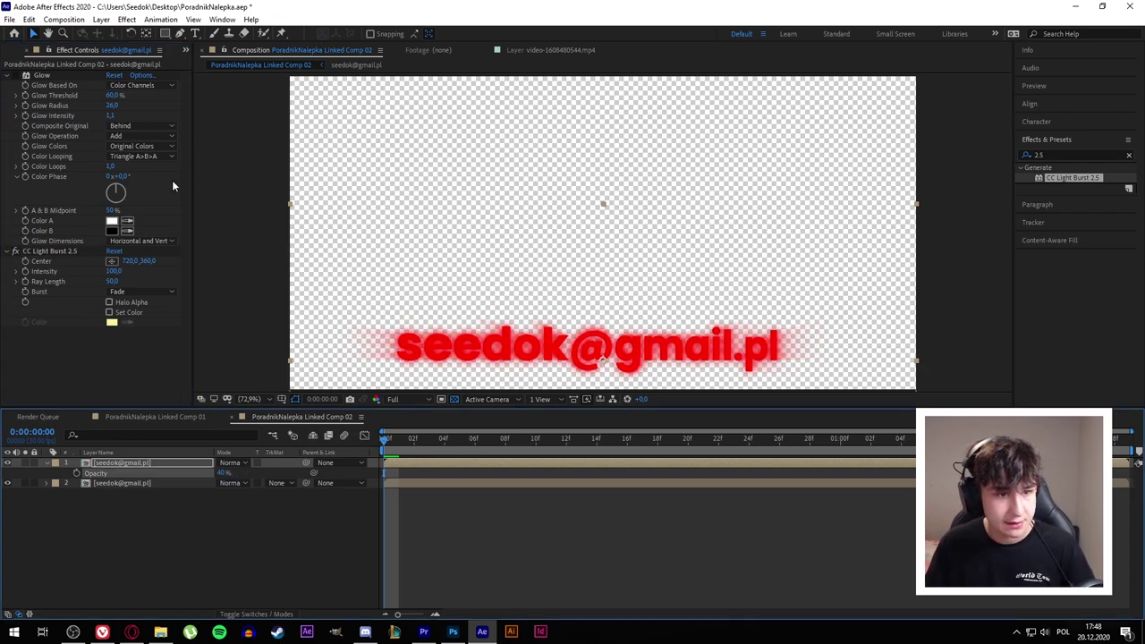
{"action": "left_click", "coordinate": [423, 631]}
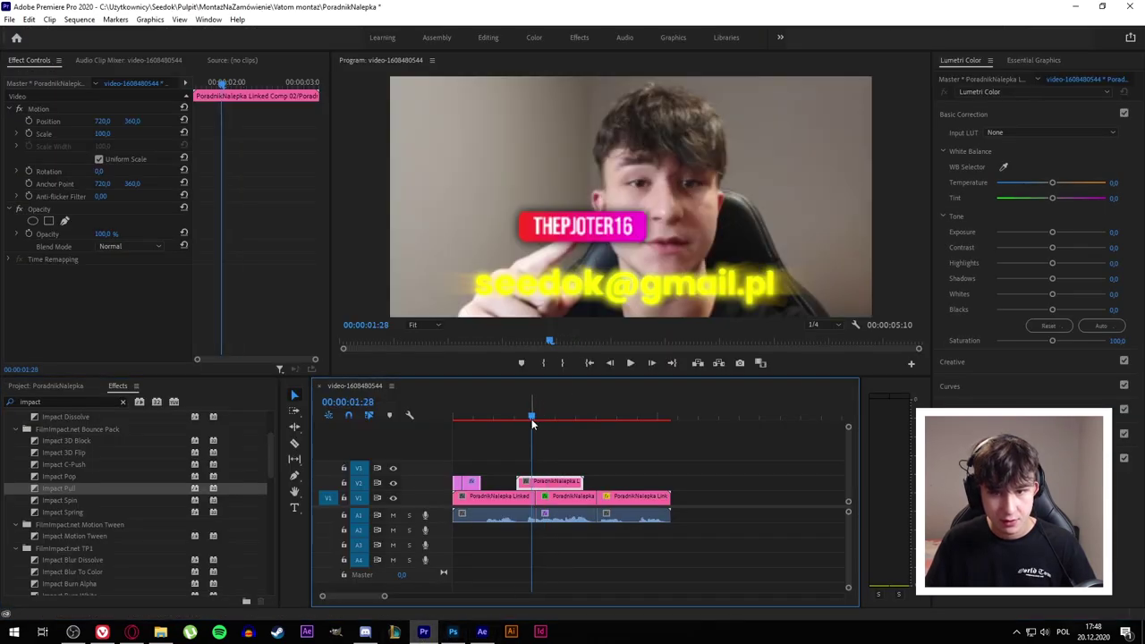
{"action": "left_click", "coordinate": [481, 631]}
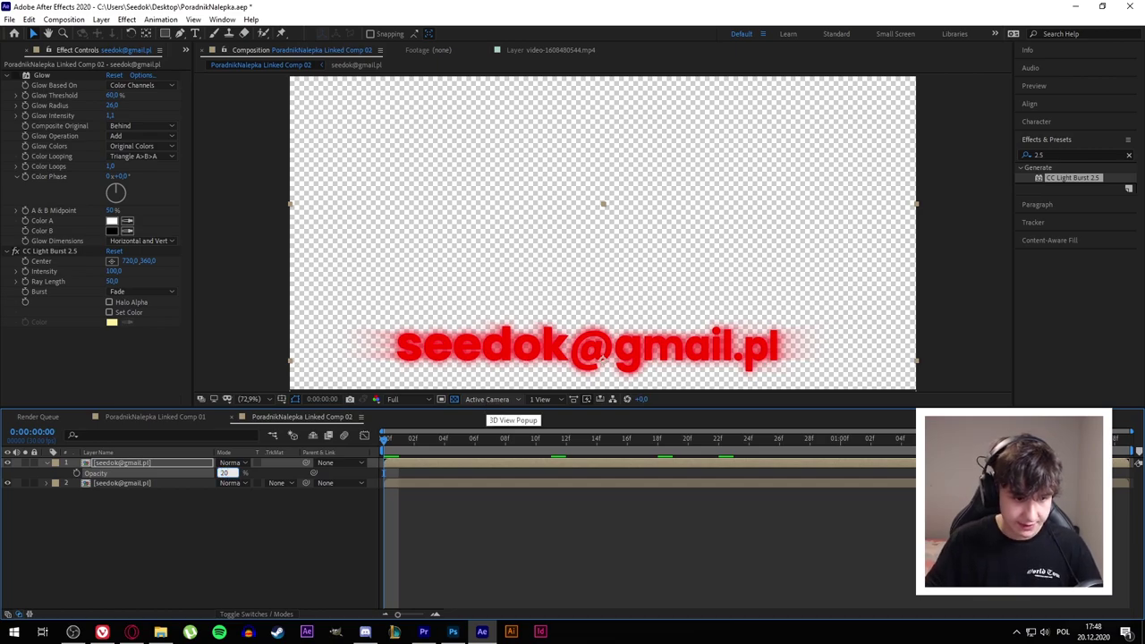
{"action": "left_click", "coordinate": [452, 631]}
{"action": "left_click", "coordinate": [424, 631]}
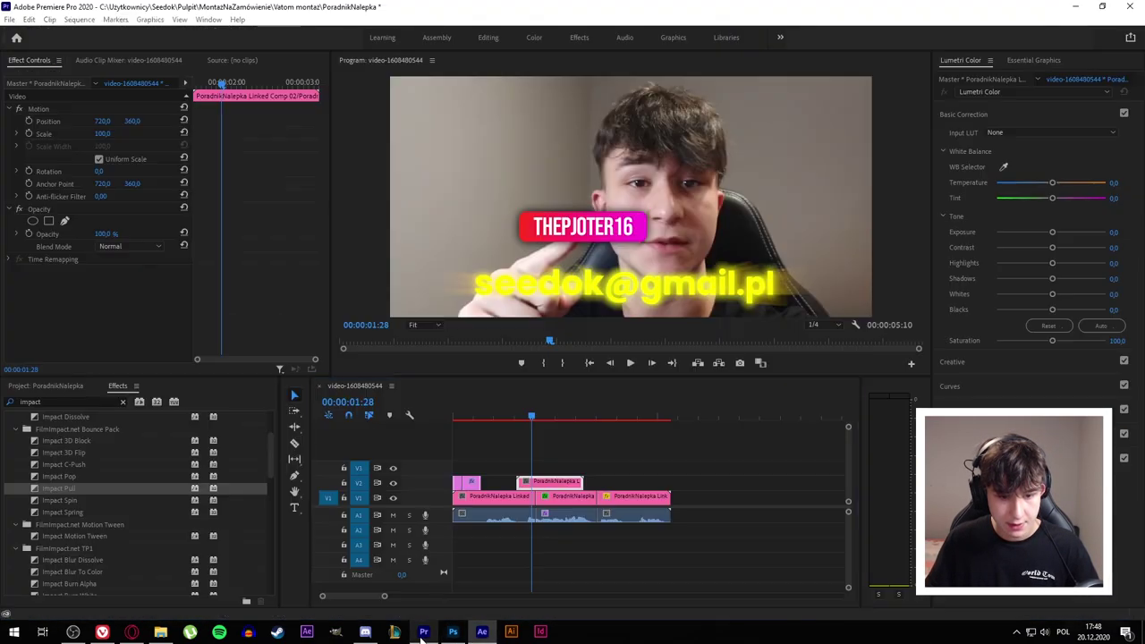
{"action": "left_click", "coordinate": [607, 442]}
{"action": "left_click", "coordinate": [578, 461]}
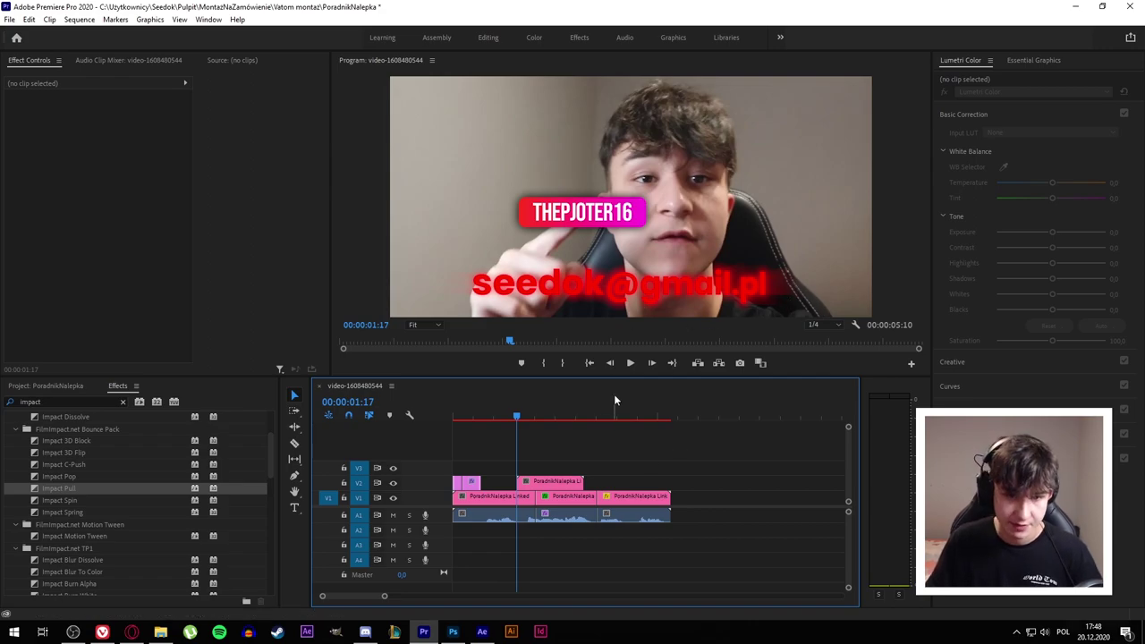
Return to the sequence start, select all clips, and play the edit in full screen
{"action": "left_click_drag", "start_coordinate": [515, 417], "coordinate": [469, 416]}
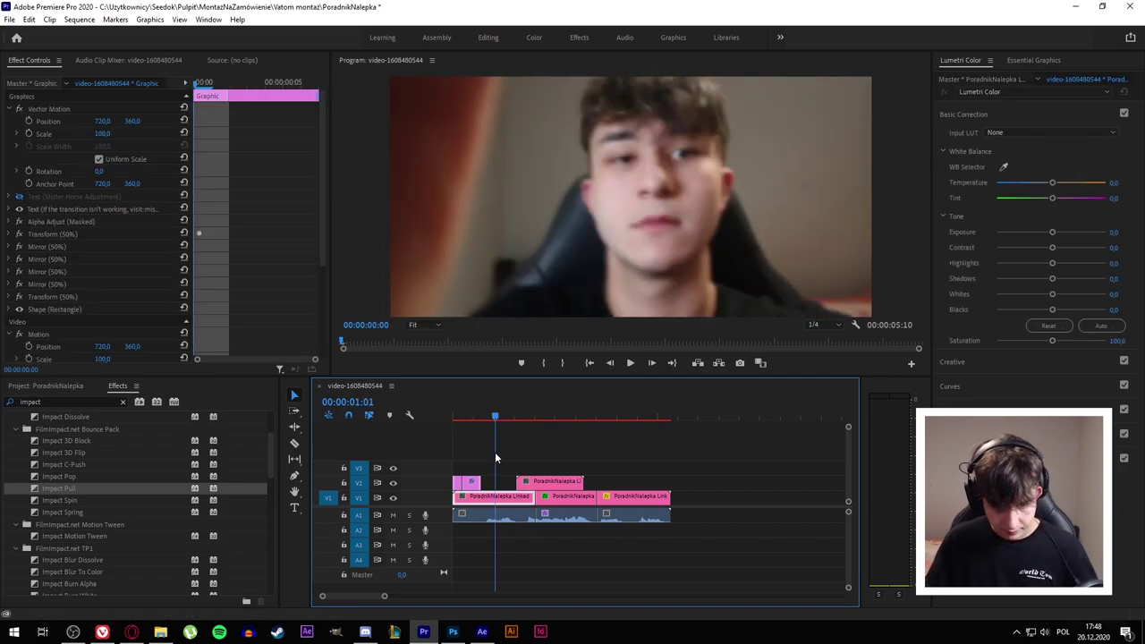
{"action": "key", "text": "Home"}
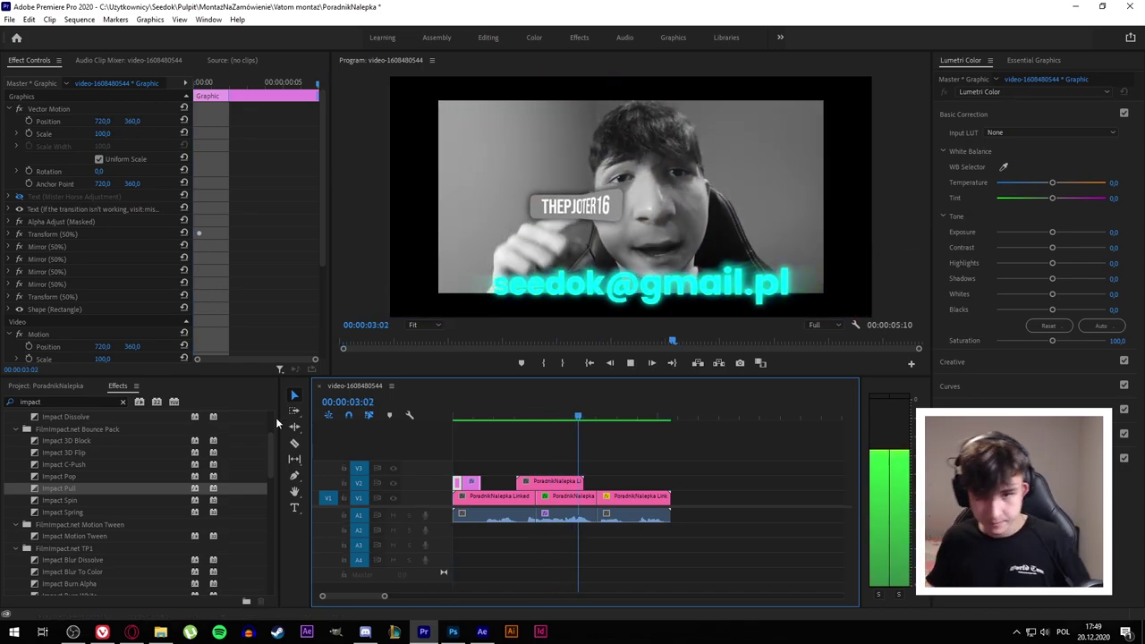
{"action": "left_click", "coordinate": [495, 420]}
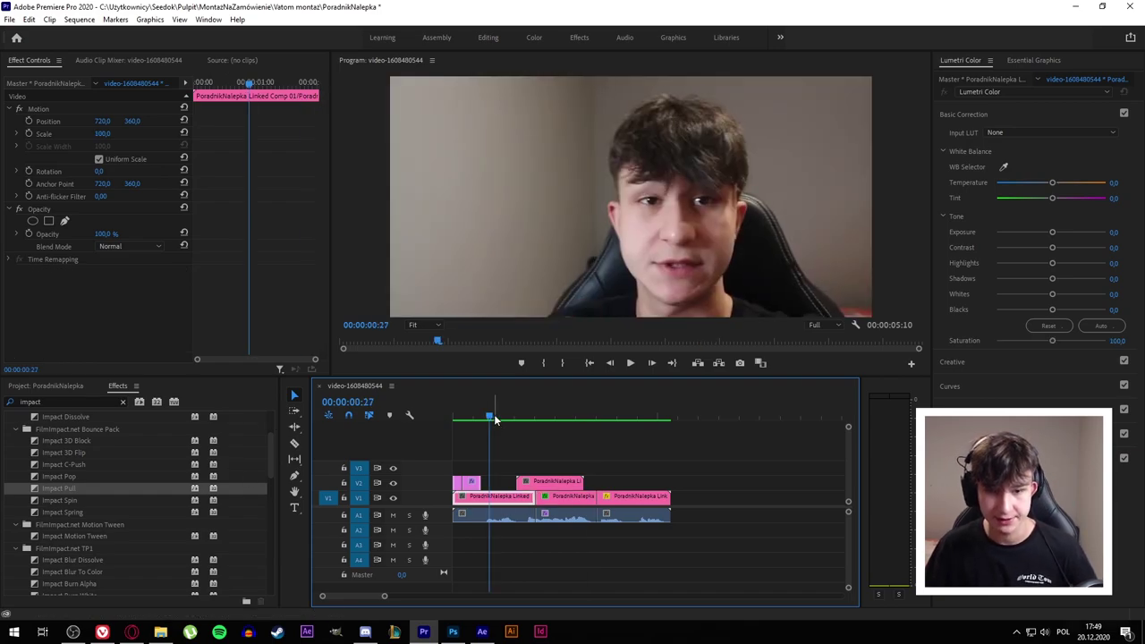
{"action": "key", "text": "Home"}
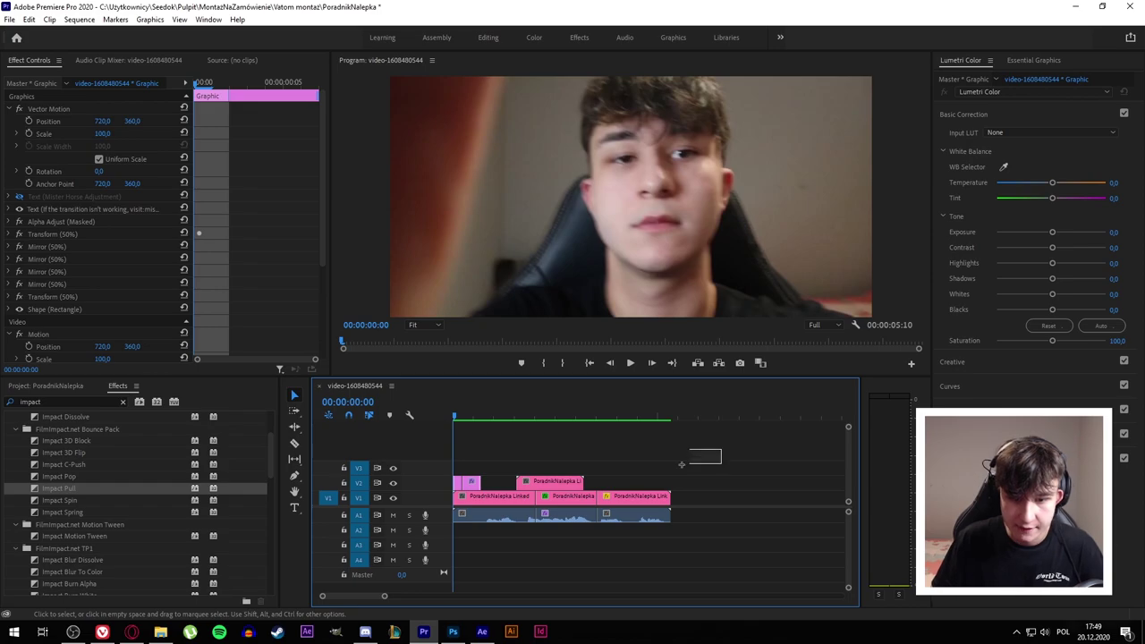
{"action": "mouse_move", "coordinate": [680, 464]}
{"action": "left_mouse_down"}
{"action": "mouse_move", "coordinate": [454, 545]}
{"action": "mouse_move", "coordinate": [578, 475]}
{"action": "left_mouse_up"}
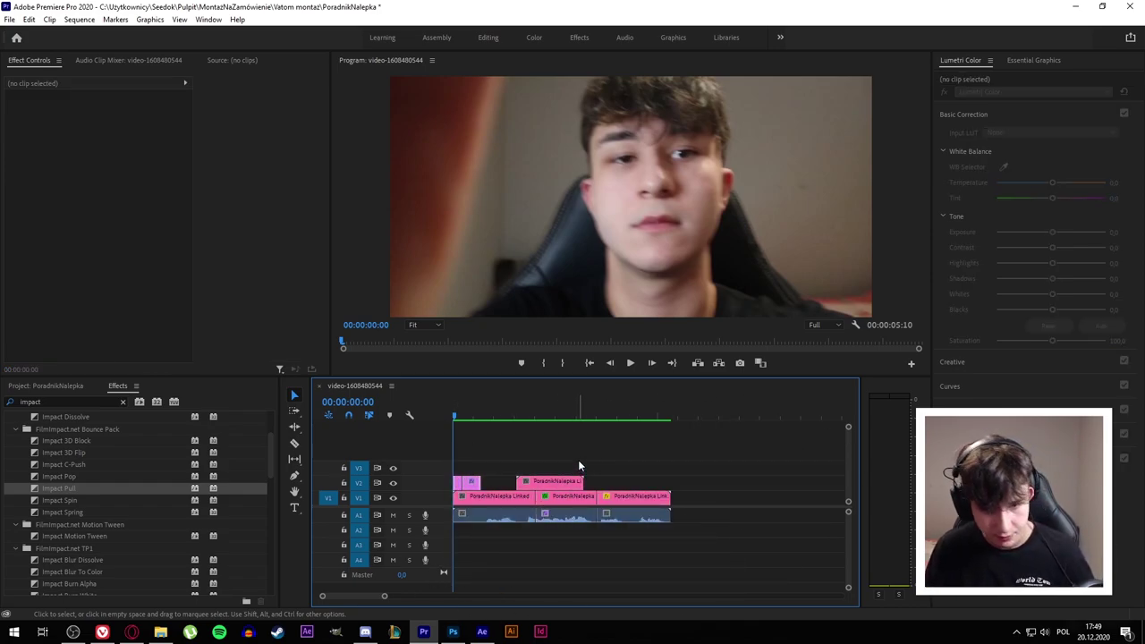
{"action": "key", "text": "ctrl+grave"}
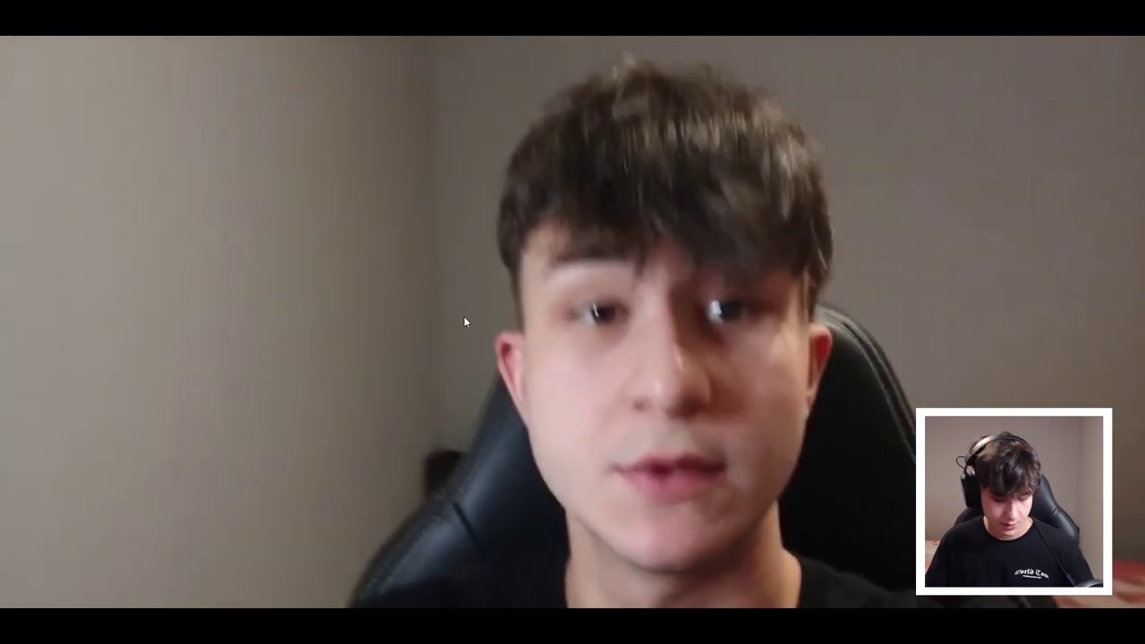
Grade the first clip with Lumetri: exposure -0.3, contrast 19.6, highlights 6.5, shadows -5.4
{"action": "key", "text": "Escape"}
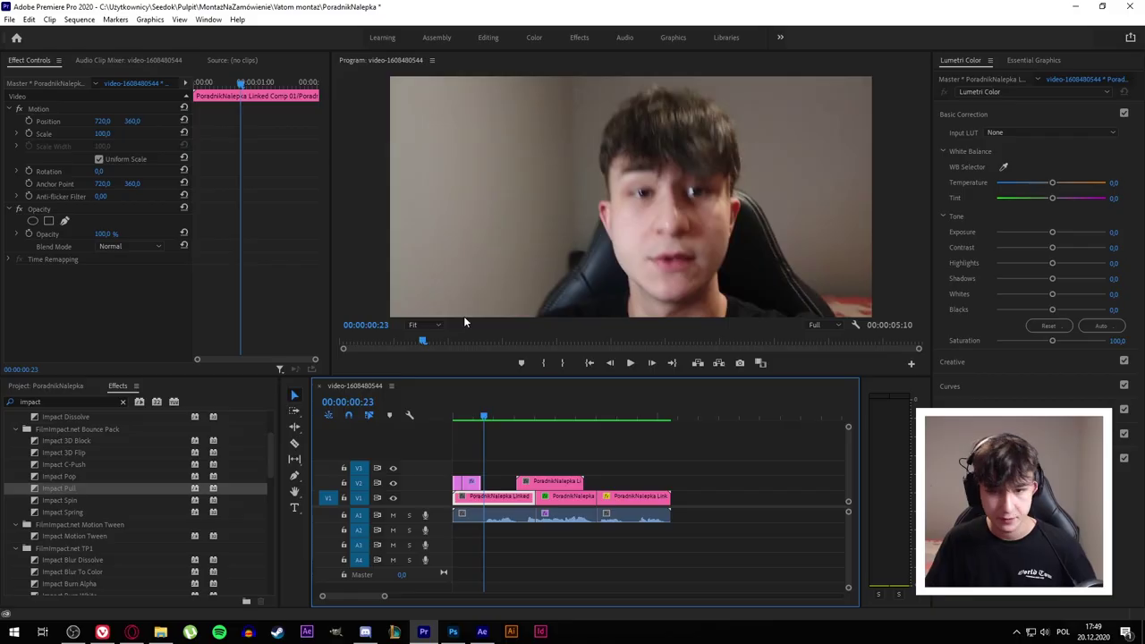
{"action": "left_click", "coordinate": [488, 417]}
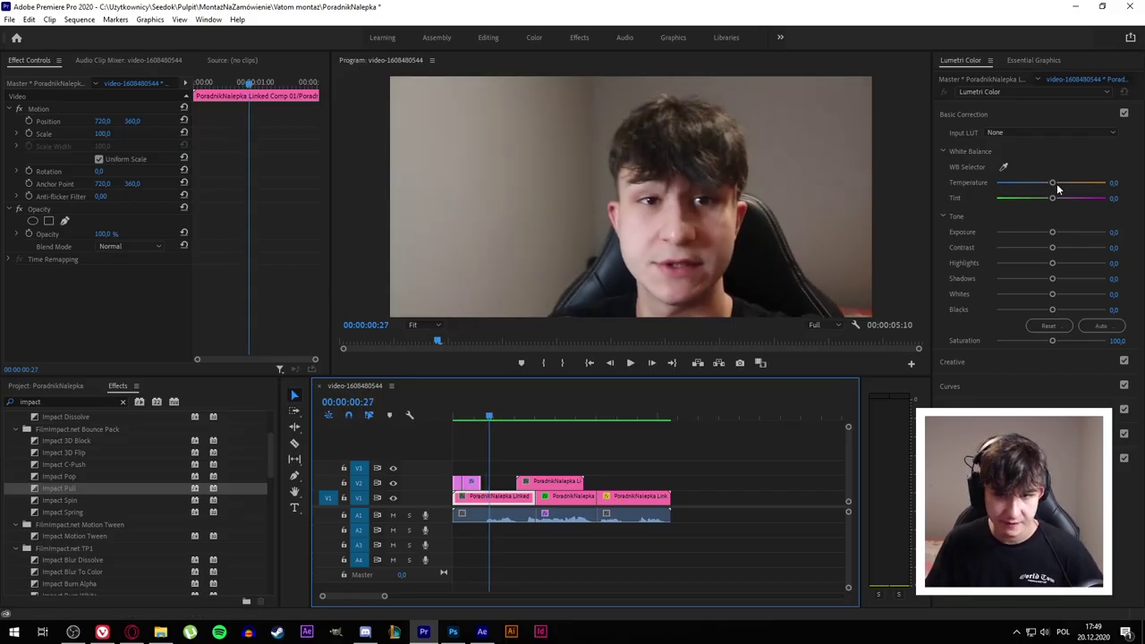
{"action": "left_click", "coordinate": [1052, 232]}
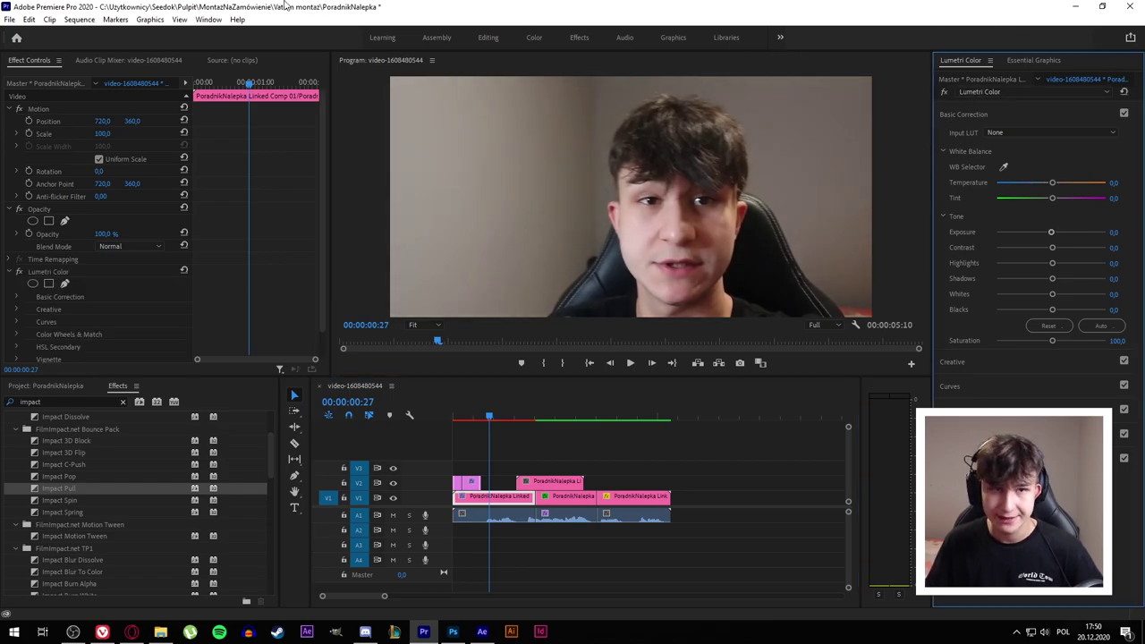
{"action": "left_click_drag", "start_coordinate": [1051, 232], "coordinate": [1045, 263]}
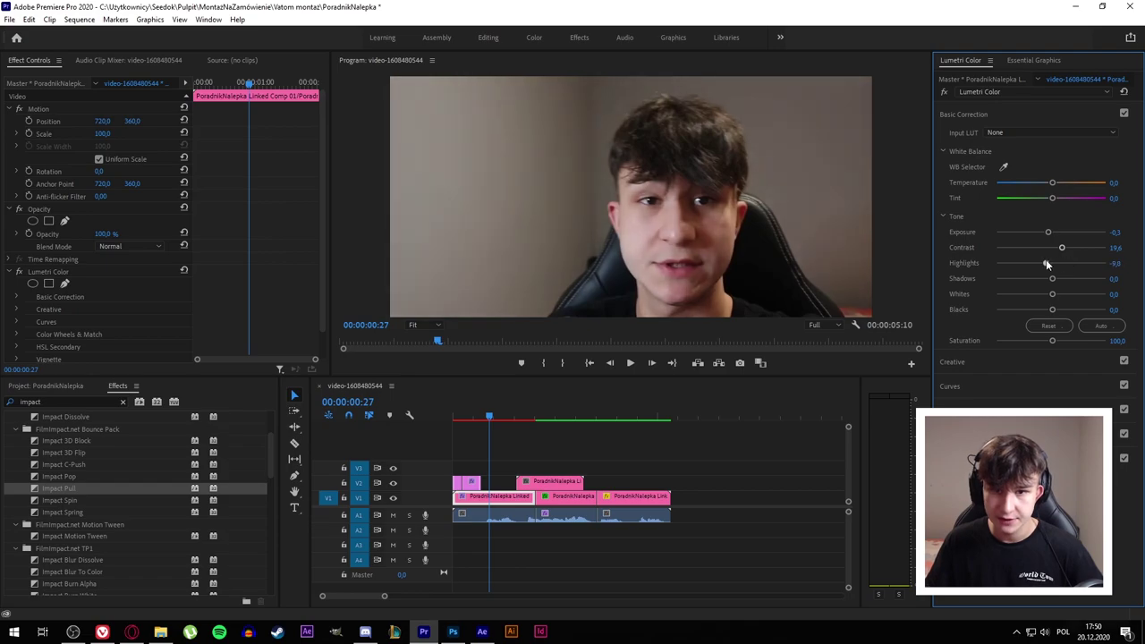
{"action": "left_click", "coordinate": [600, 450]}
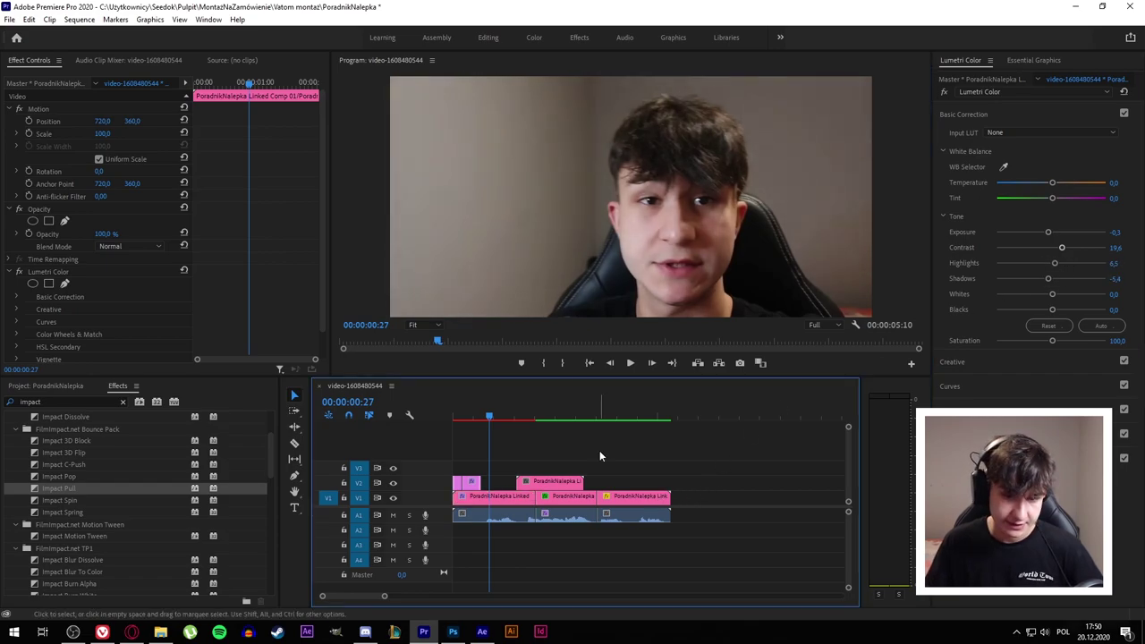
{"action": "mouse_move", "coordinate": [495, 423]}
{"action": "left_mouse_down"}
{"action": "mouse_move", "coordinate": [540, 436]}
{"action": "mouse_move", "coordinate": [512, 431]}
{"action": "left_mouse_up"}
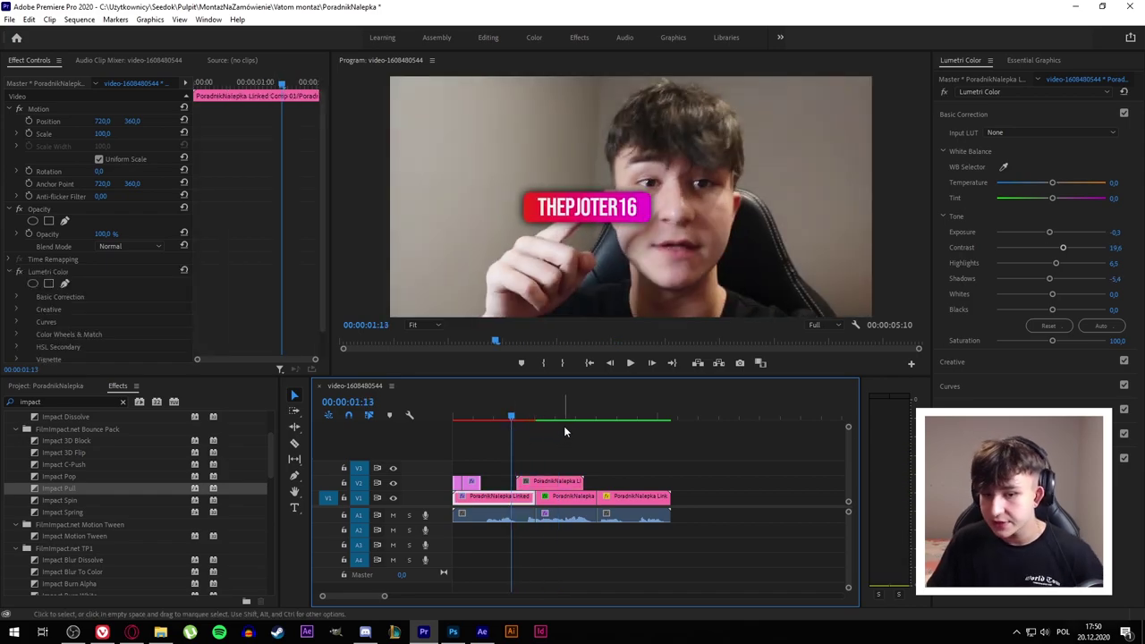